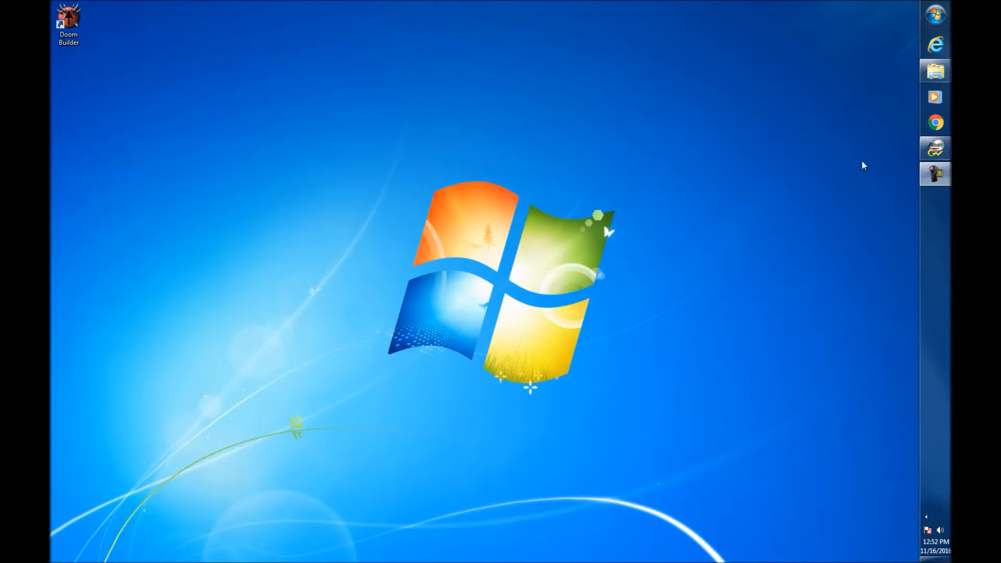
Start Doom Builder from the desktop and leave its window maximized
mouse_move(924, 158)
double_click(69, 42)
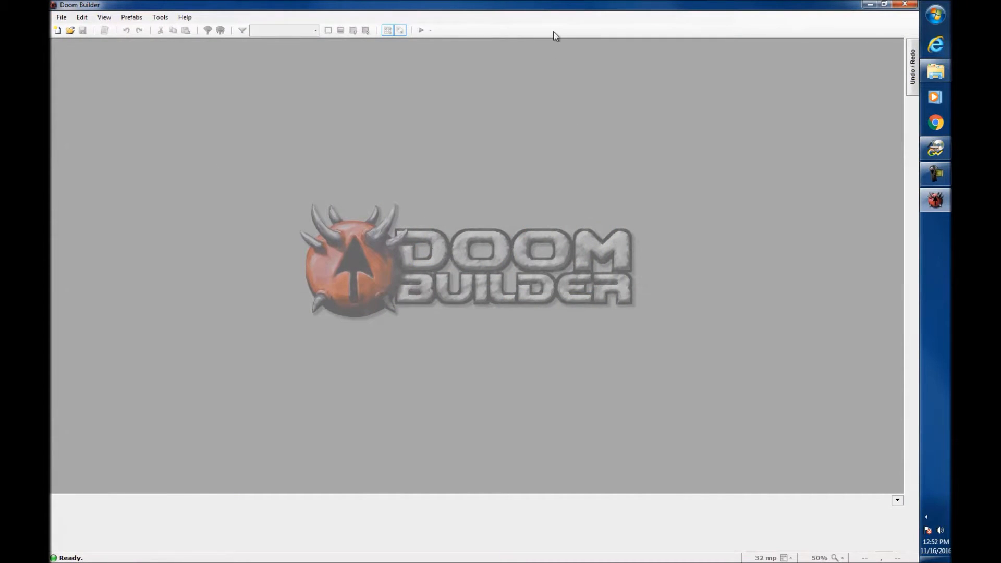
drag(549, 6, 633, 186)
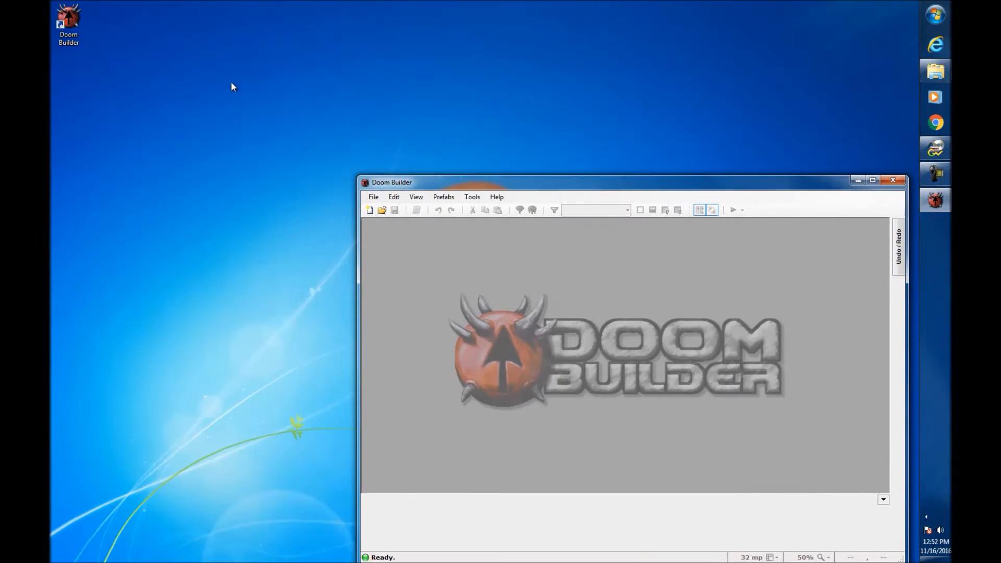
drag(132, 31, 517, 145)
drag(519, 183, 380, 73)
double_click(379, 71)
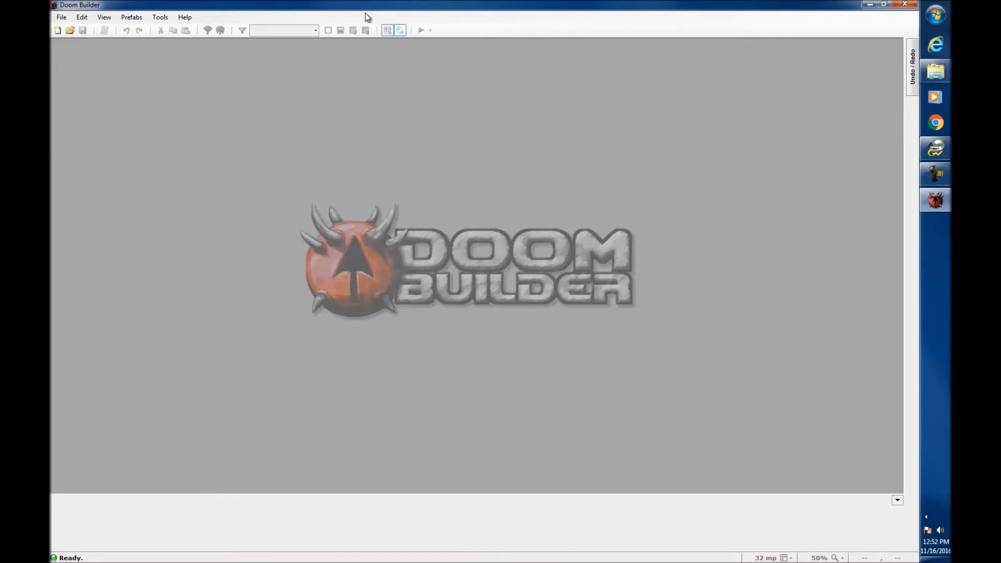
click(60, 18)
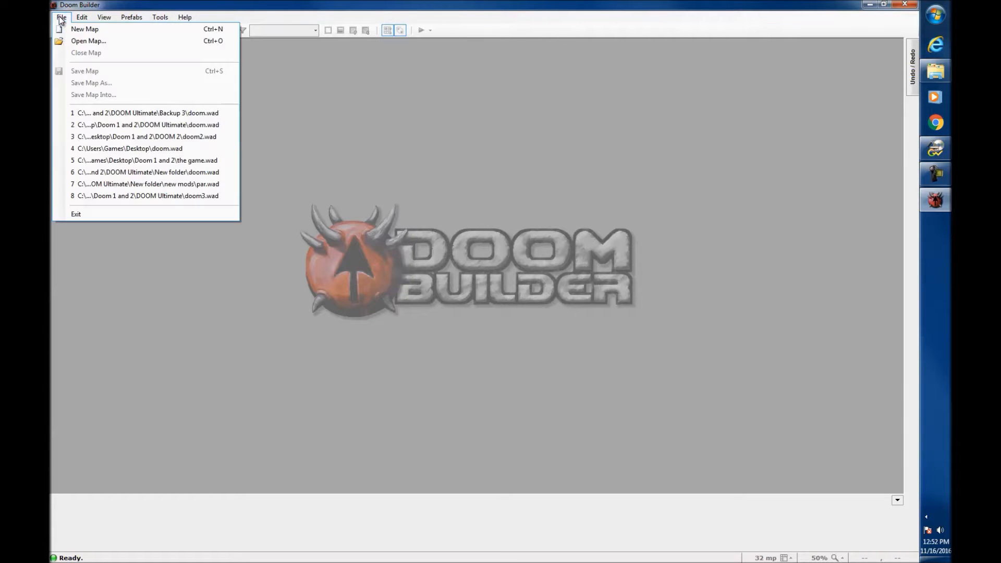
click(91, 39)
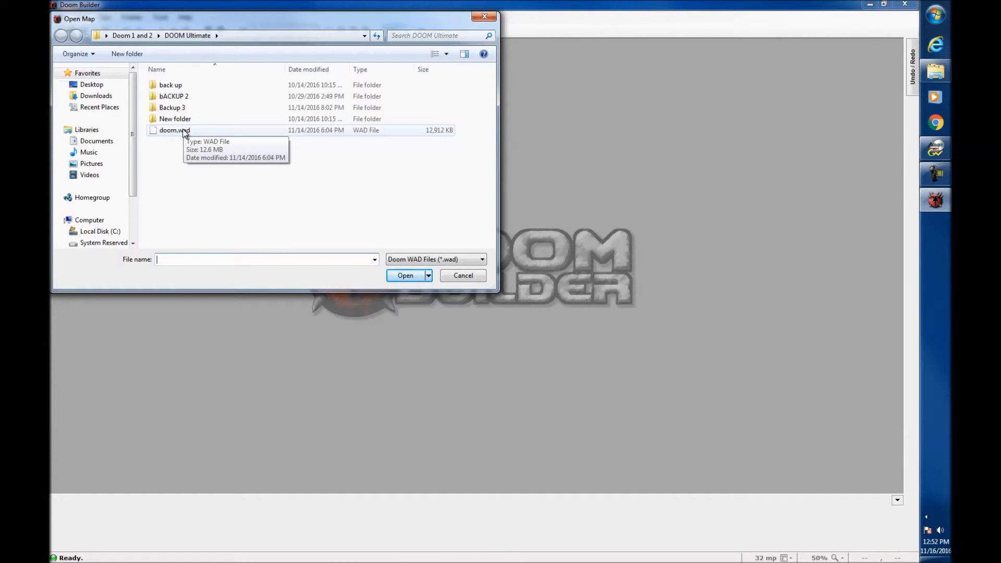
click(484, 16)
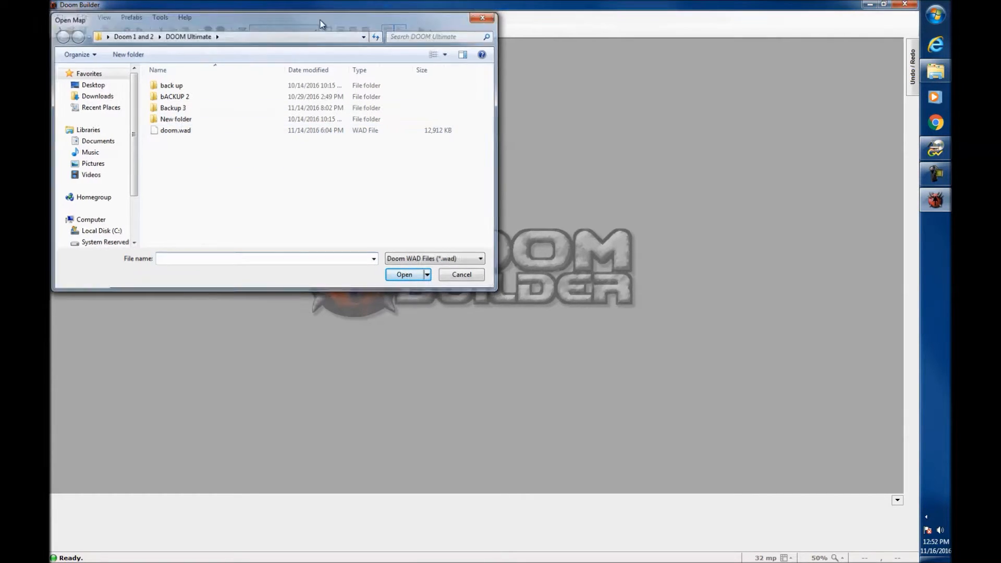
Start a new map using the Doom game configuration
click(58, 19)
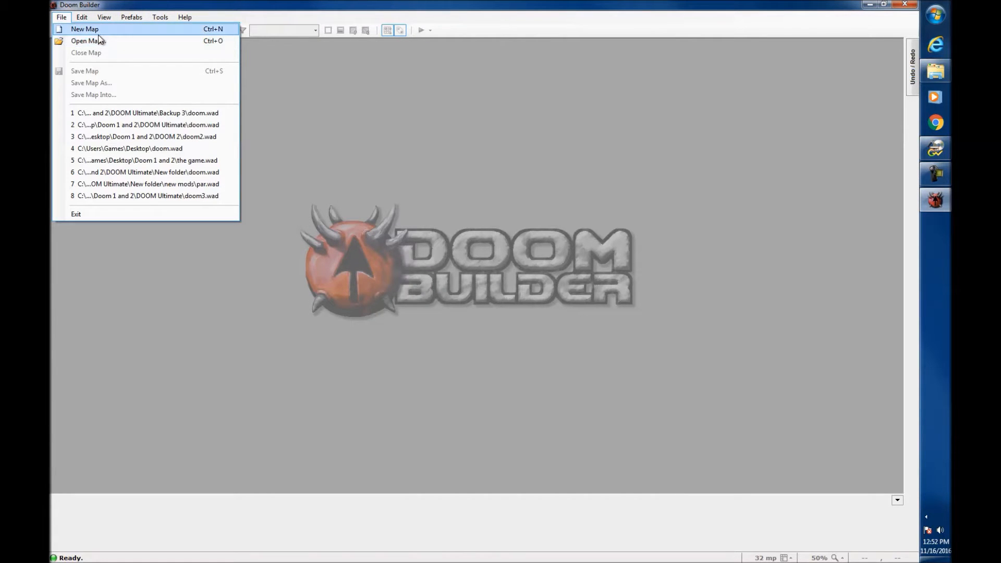
click(99, 33)
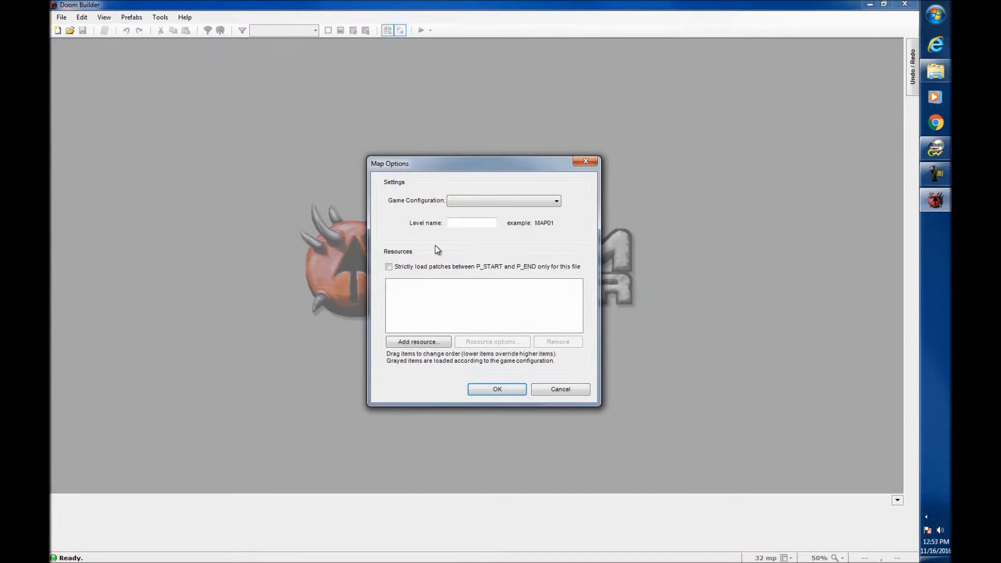
click(556, 204)
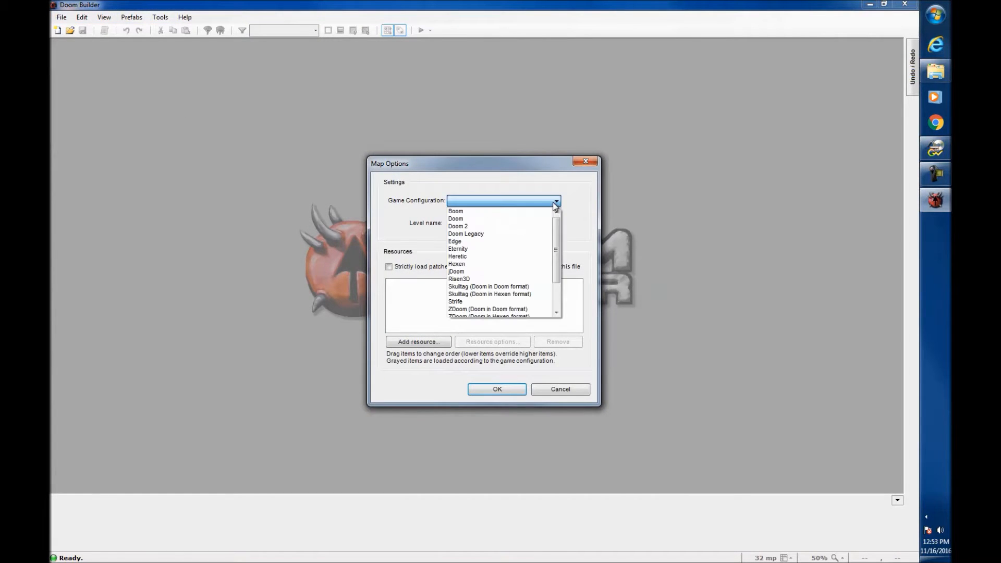
click(482, 217)
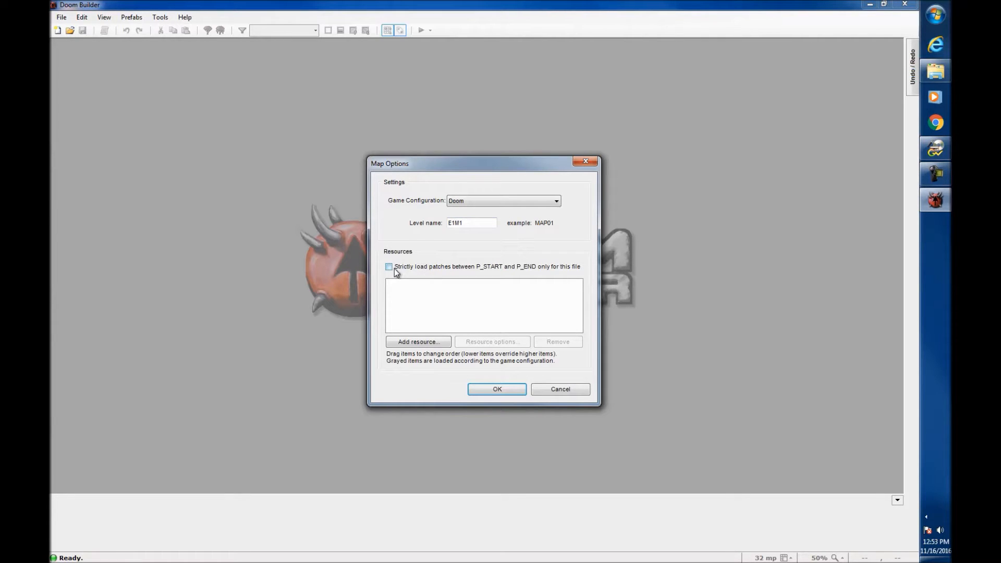
Start adding a WAD file resource to the map and choose doom2.wad from the DOOM 2 folder
click(415, 341)
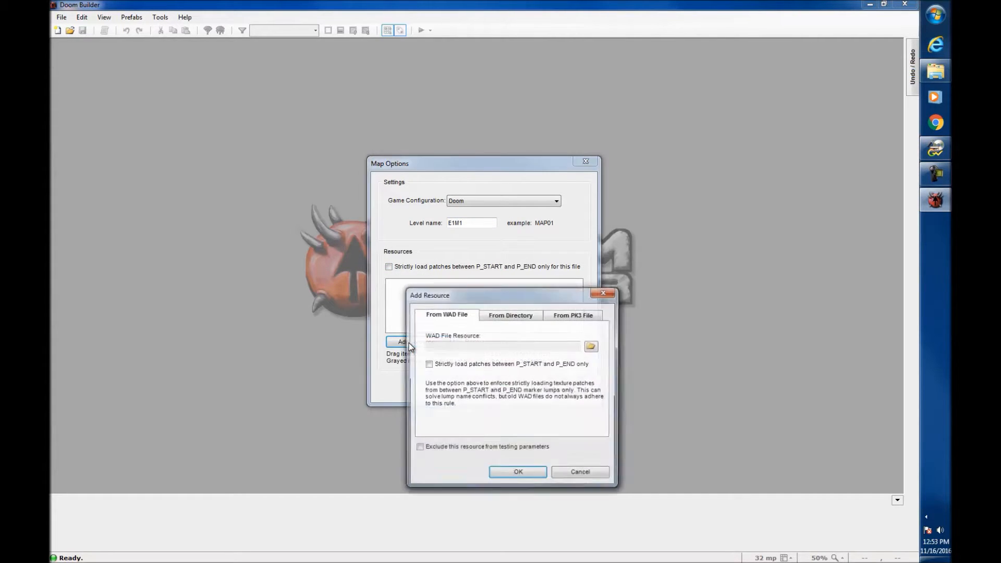
click(593, 347)
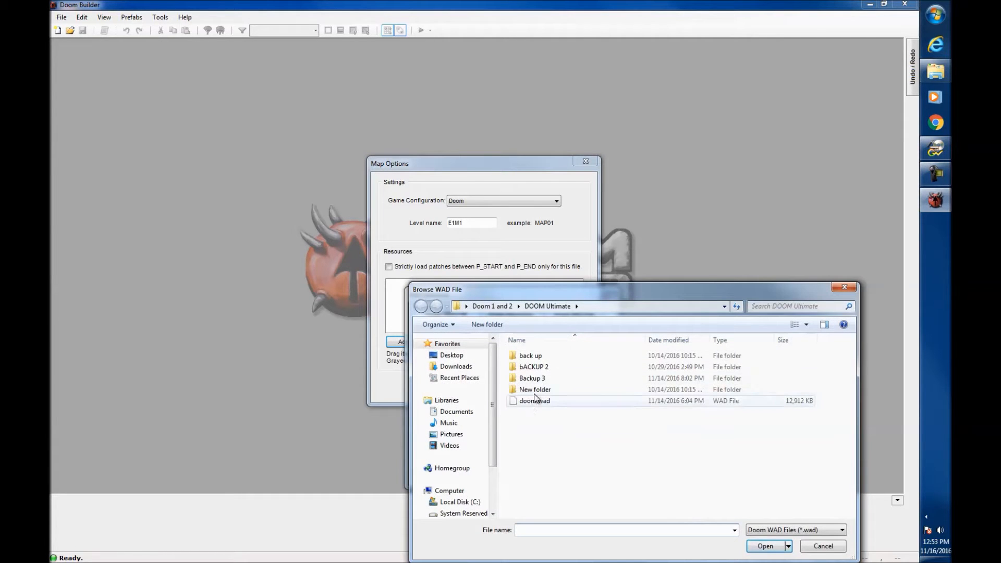
drag(543, 312, 513, 211)
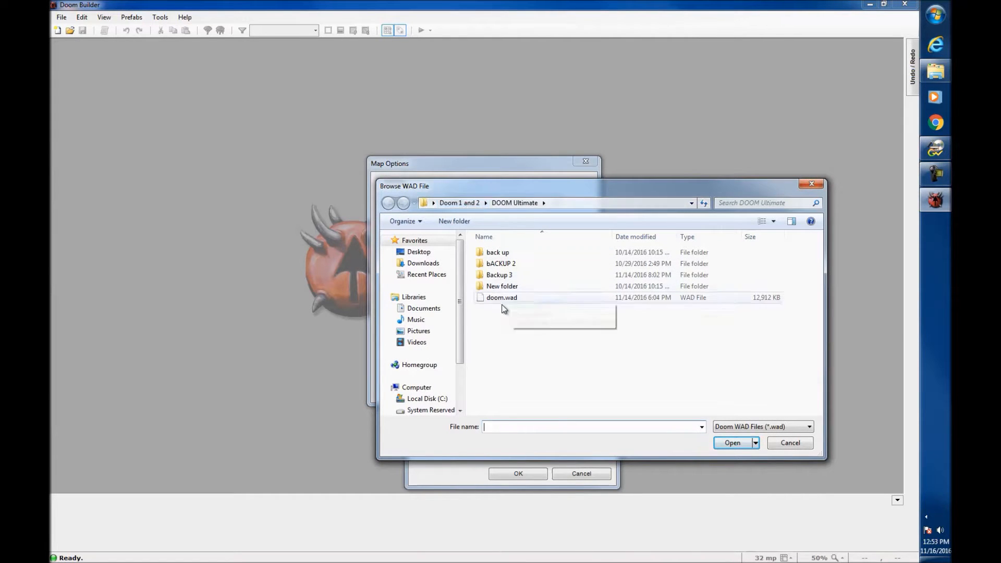
click(467, 203)
double_click(514, 255)
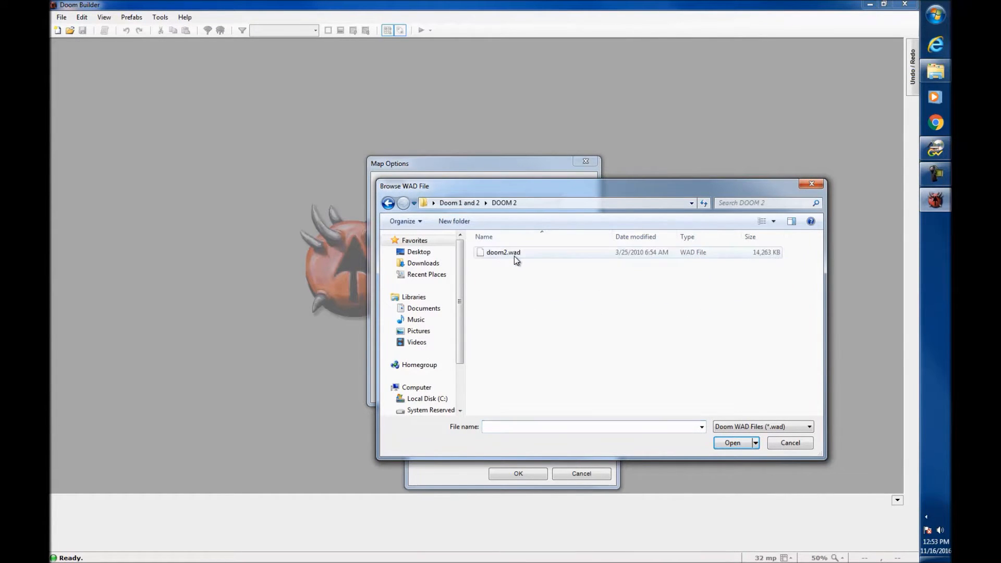
double_click(512, 253)
Choose doom.wad from the DOOM Ultimate folder as the WAD resource instead and accept the map options
click(592, 346)
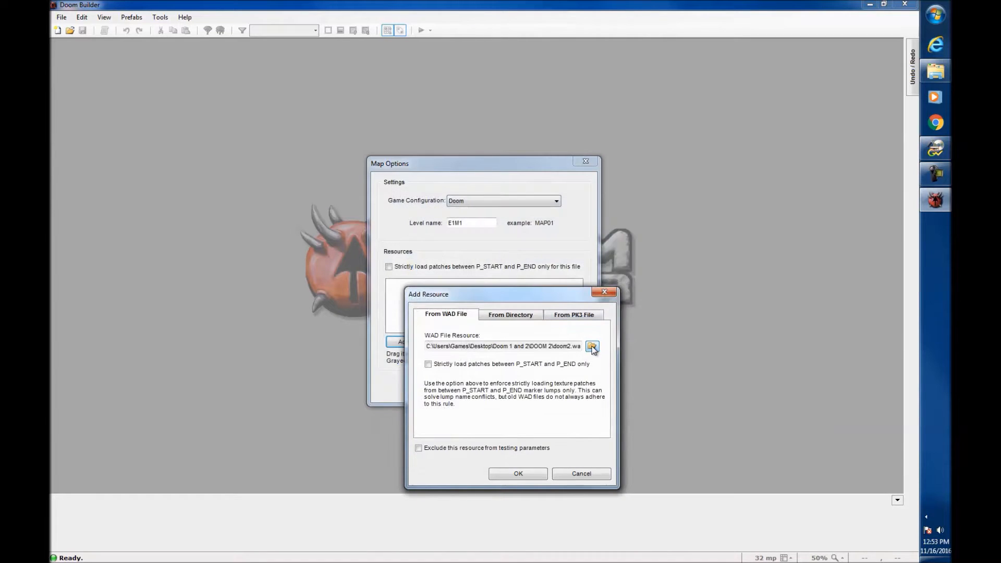
click(460, 203)
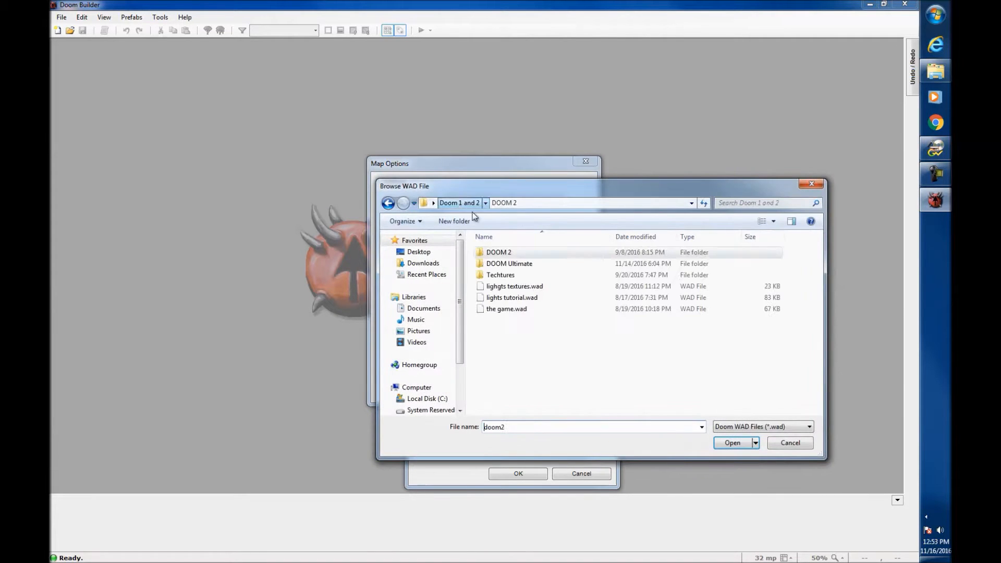
double_click(509, 264)
double_click(509, 299)
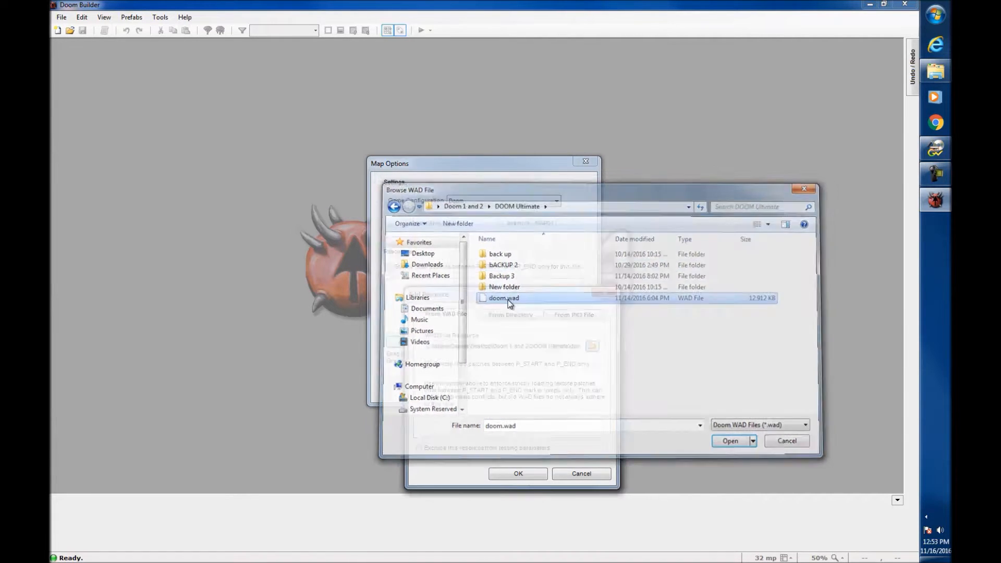
click(521, 474)
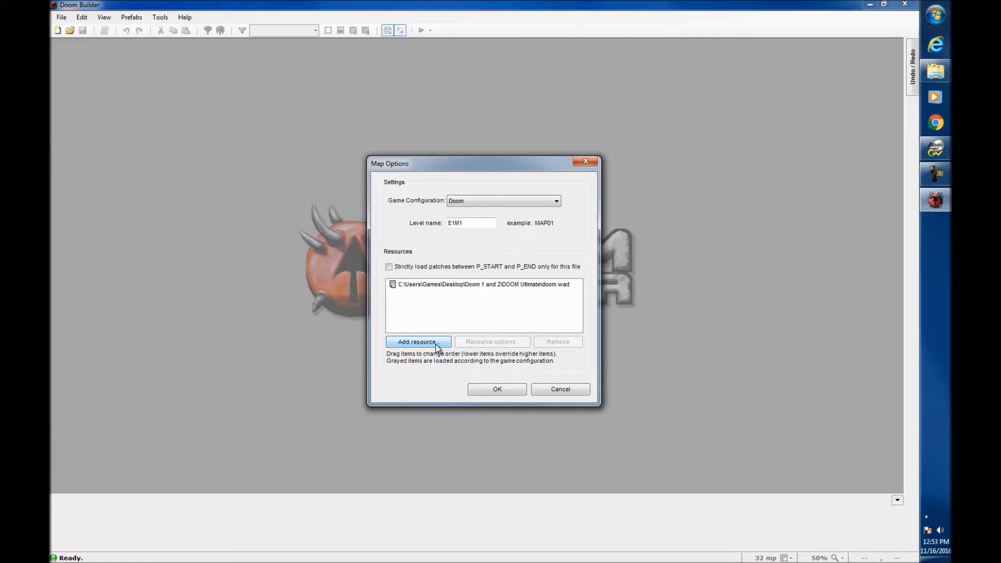
click(480, 392)
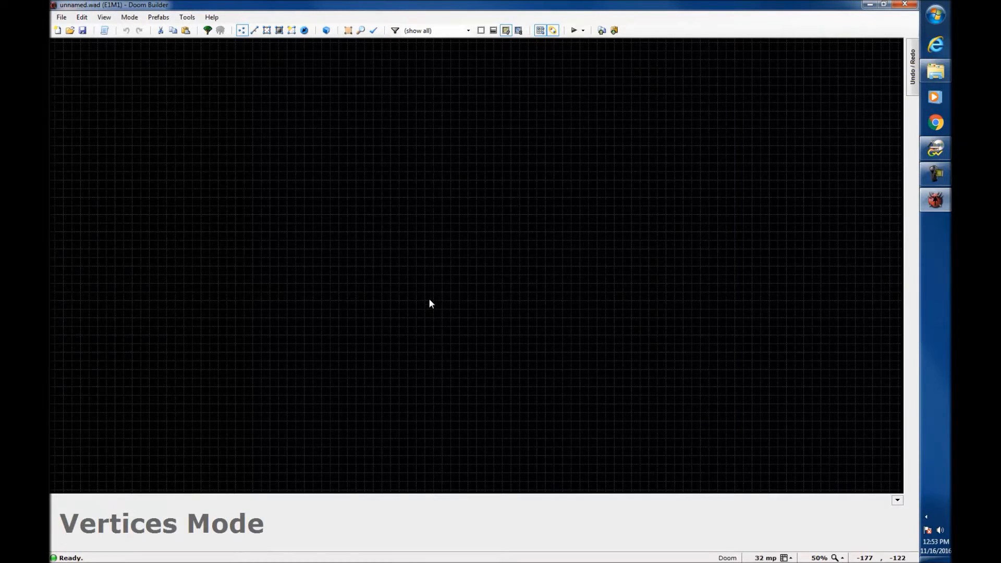
scroll(436, 243, down, 8)
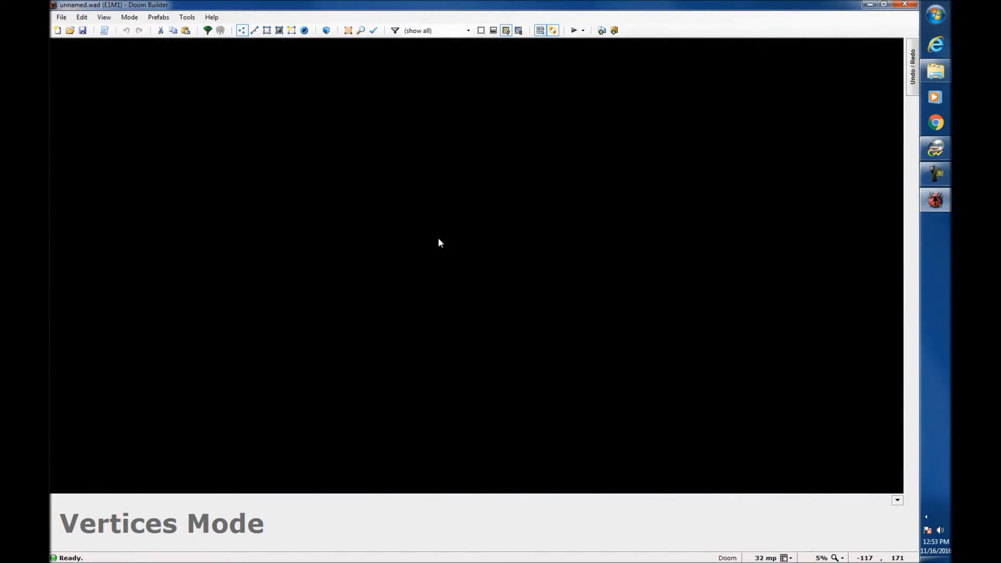
scroll(443, 244, up, 8)
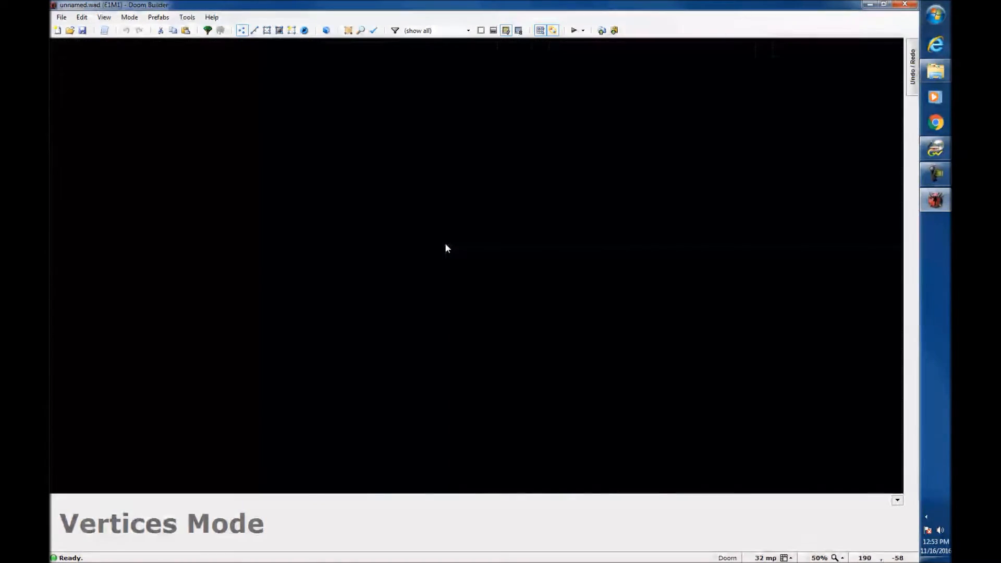
scroll(446, 242, up, 3)
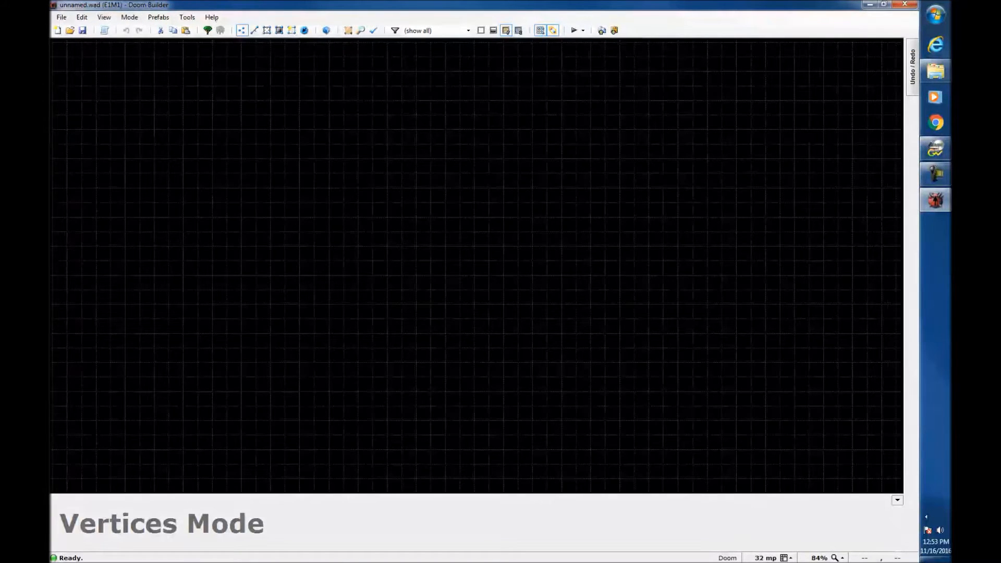
Switch to File Explorer and open the Doom Builder Shortcut Keys image from the Doom Builder folder in CD Pro
drag(339, 1, 279, 93)
double_click(278, 93)
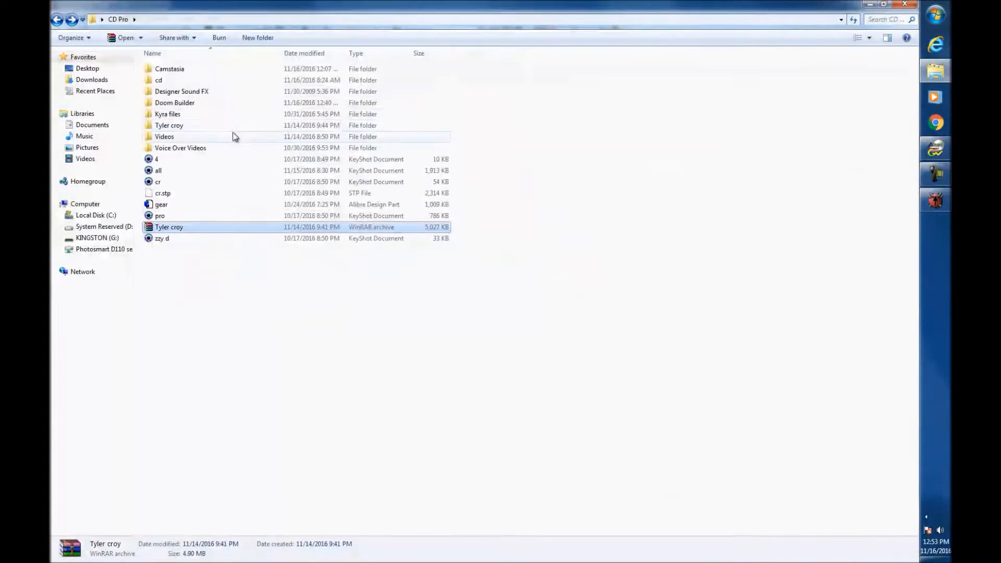
double_click(205, 102)
click(225, 97)
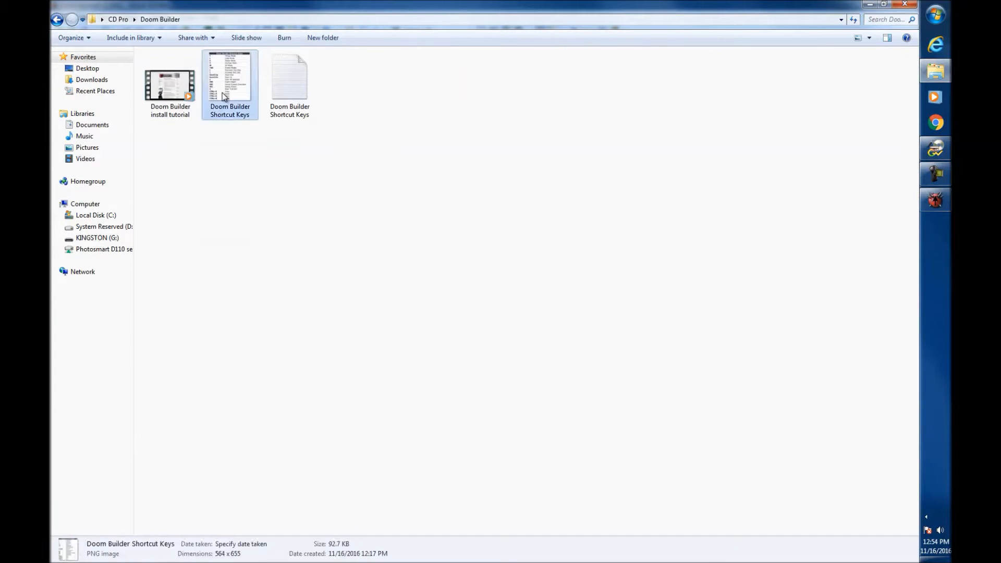
double_click(223, 93)
drag(266, 9, 266, 0)
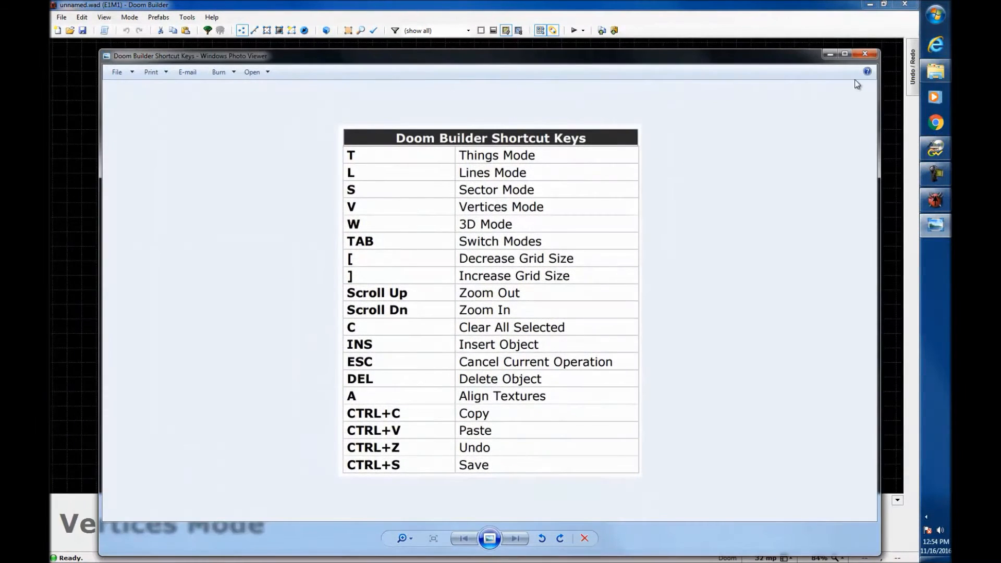
Narrow the shortcut keys image window and arrange it side by side with a restored Doom Builder window
drag(878, 109, 476, 118)
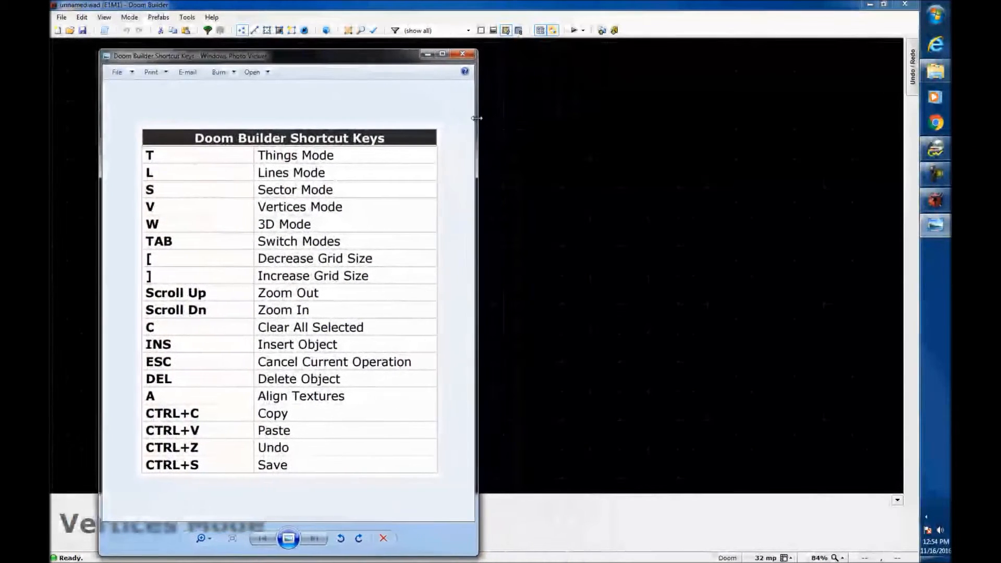
drag(300, 62, 745, 46)
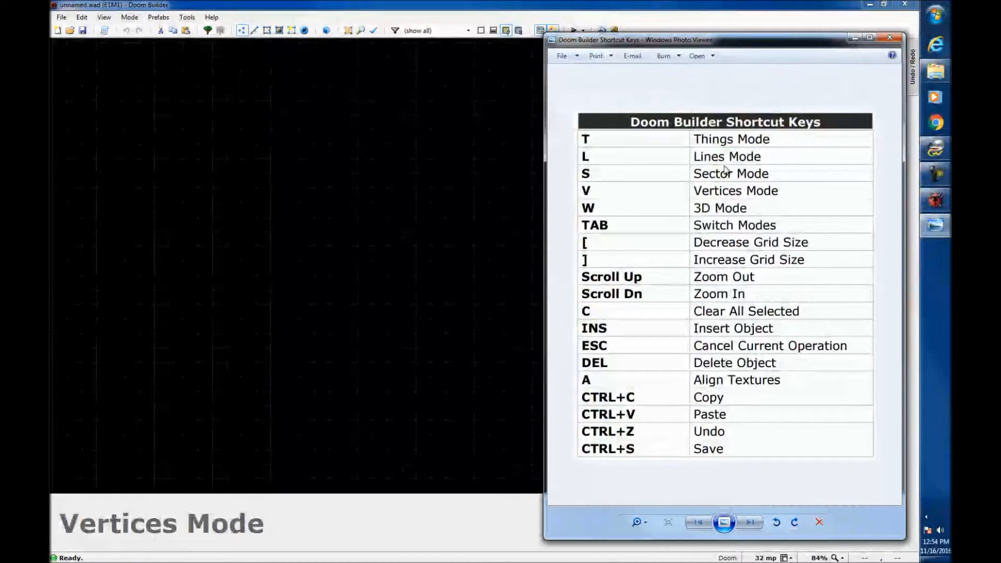
drag(678, 39, 700, 33)
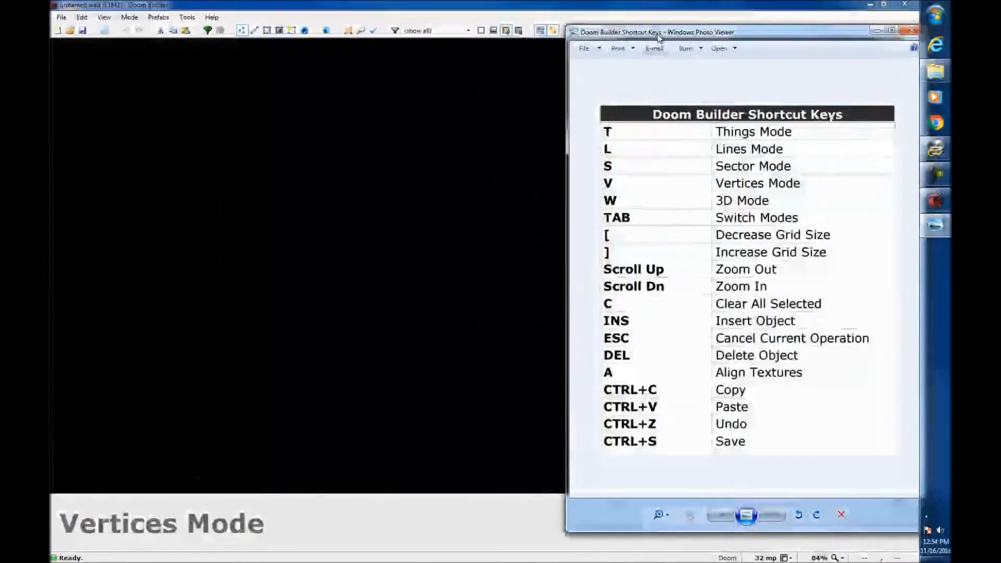
drag(653, 34, 692, 48)
drag(625, 6, 325, 69)
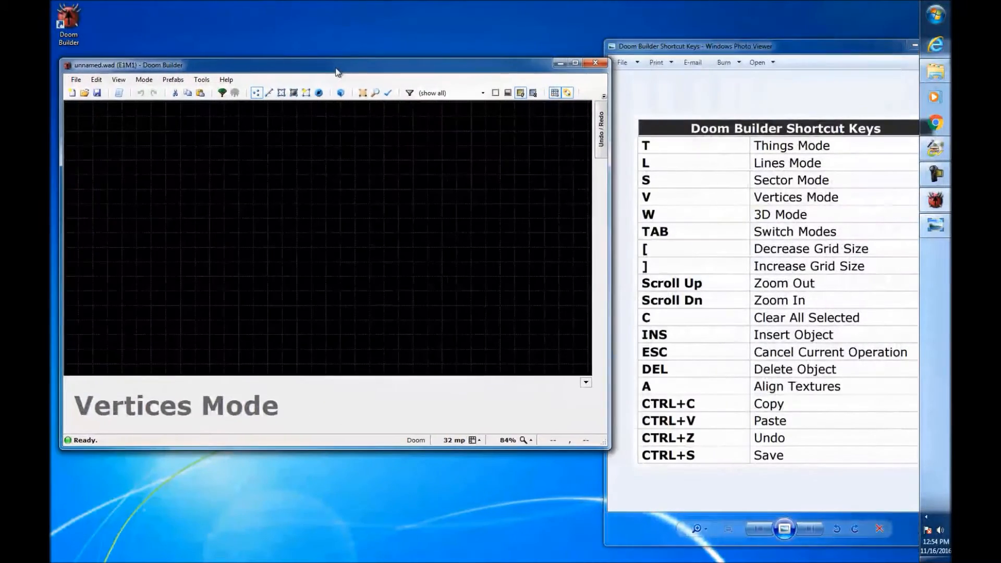
drag(482, 56, 497, 46)
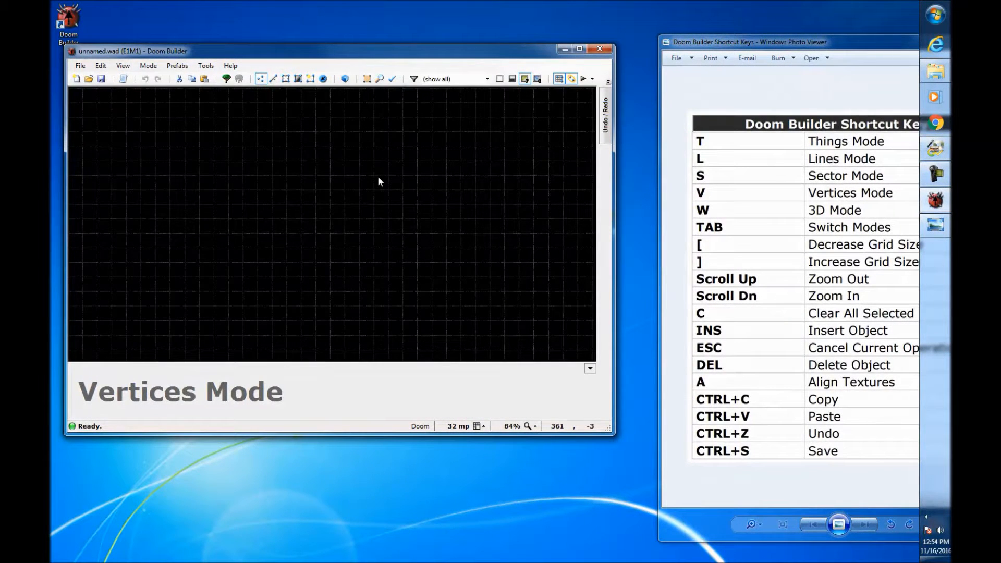
Cycle the map editor through Things, Linedefs and Sectors modes, ending in Vertices mode
key(t)
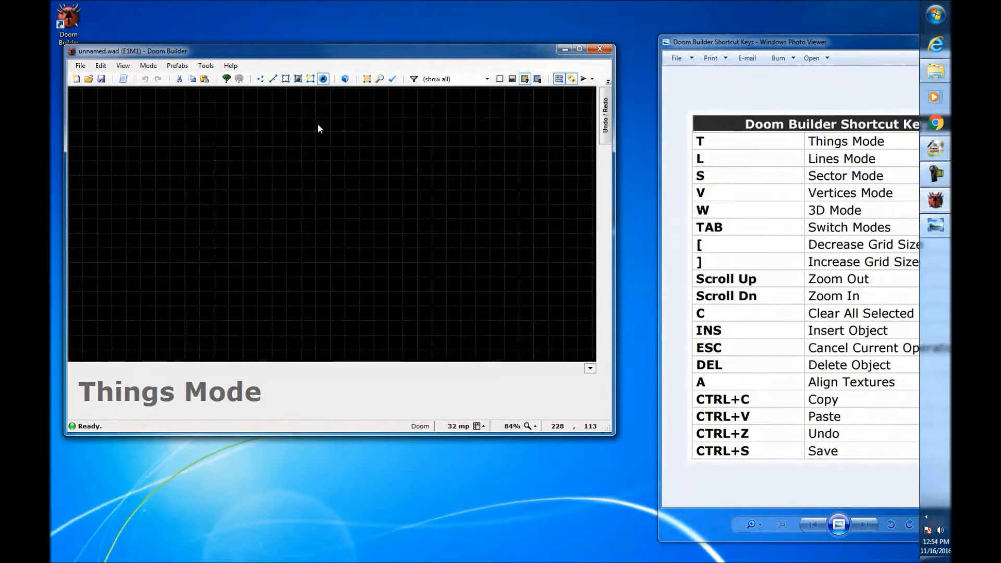
key(l)
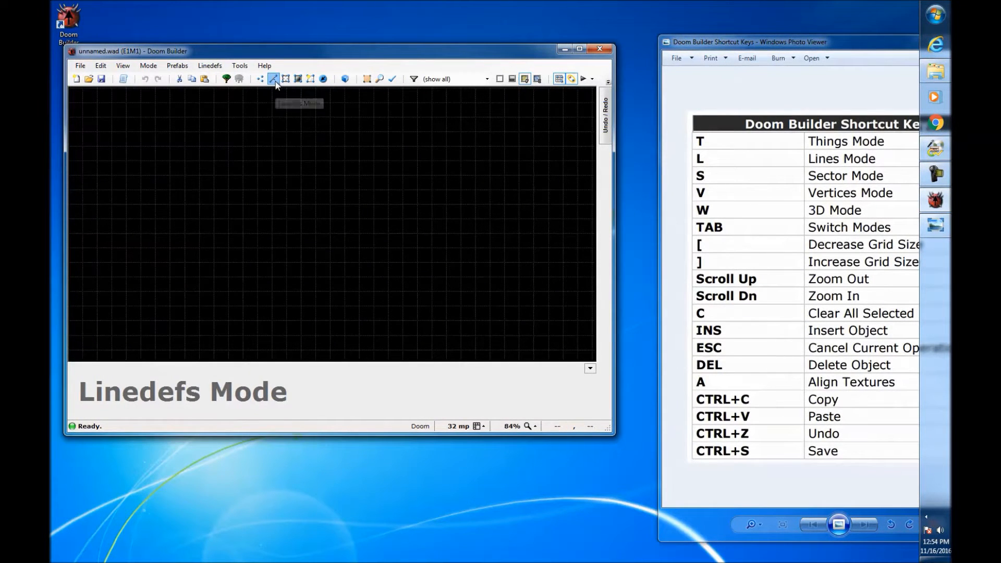
key(s)
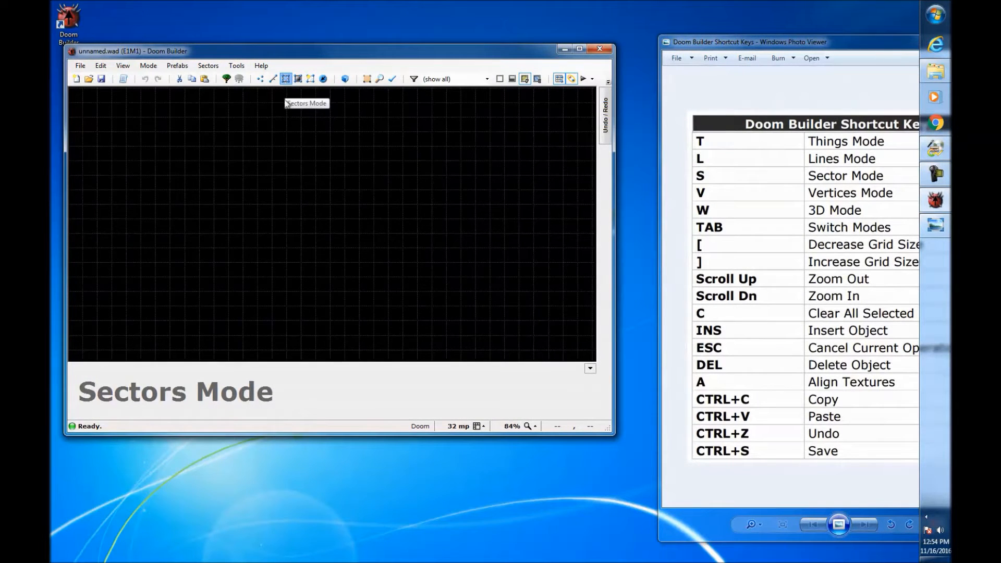
key(v)
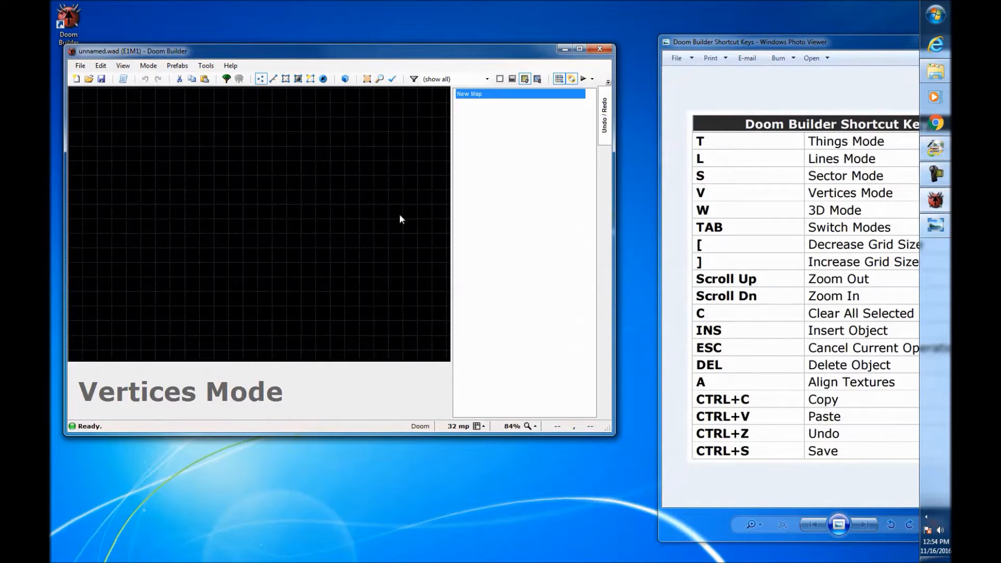
Try a smaller grid size for the map, then enlarge the grid to 128 mp
key(bracketleft)
key(bracketright)
key(bracketright)
key(bracketright)
key(bracketright)
key(bracketright)
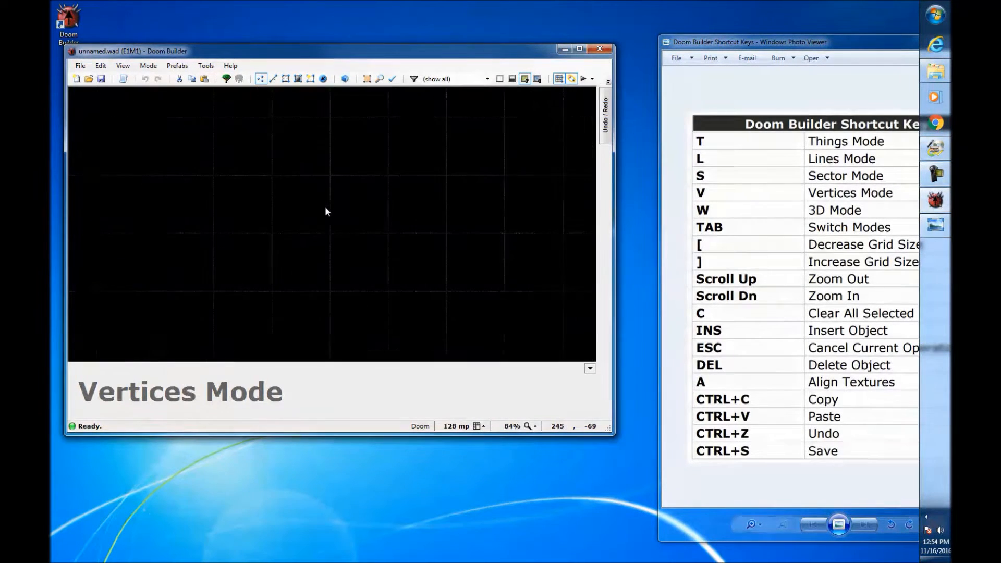
Switch to Linedefs mode and start drawing a line from the grid point at 128, 0
key(bracketleft)
key(bracketleft)
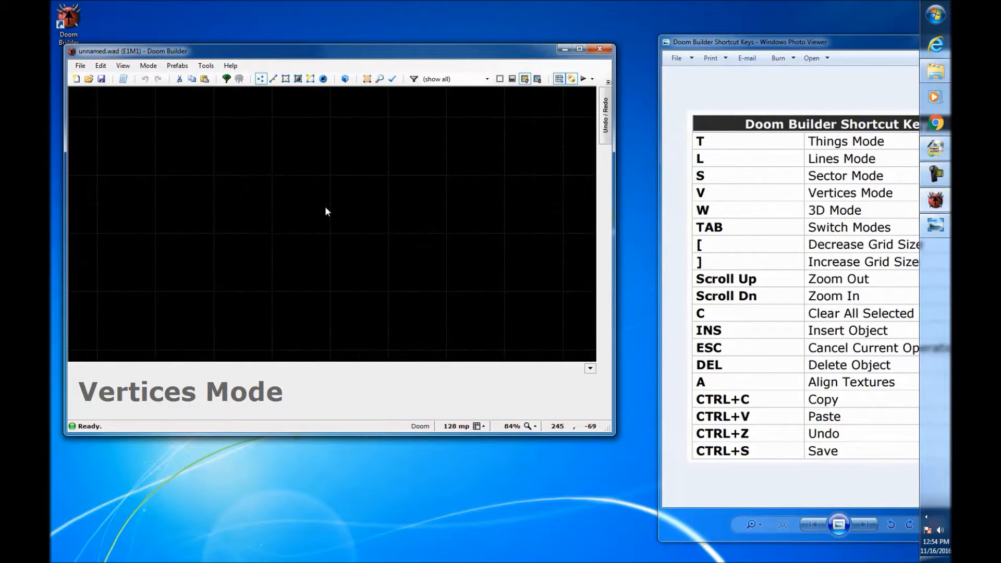
click(273, 79)
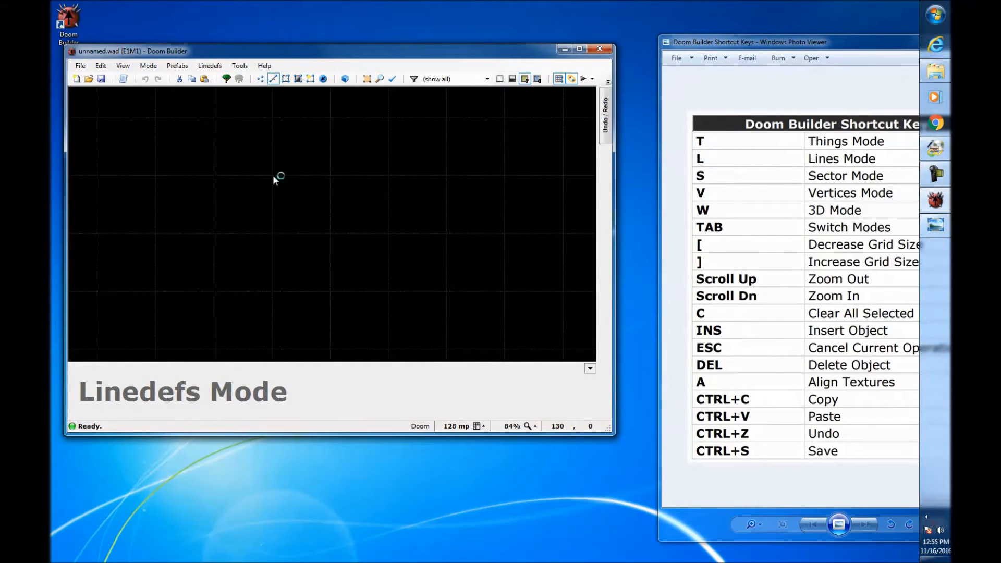
key(Insert)
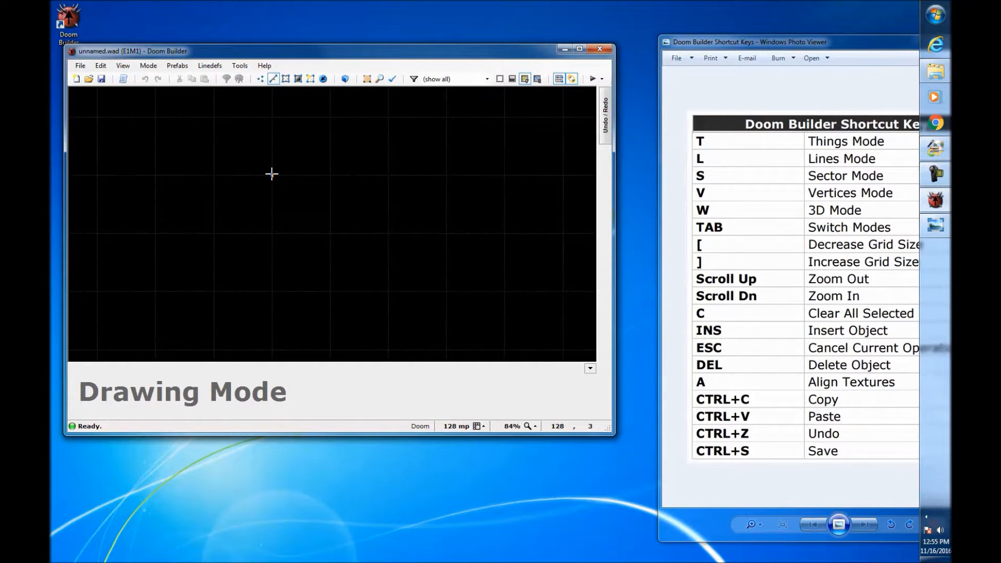
click(272, 174)
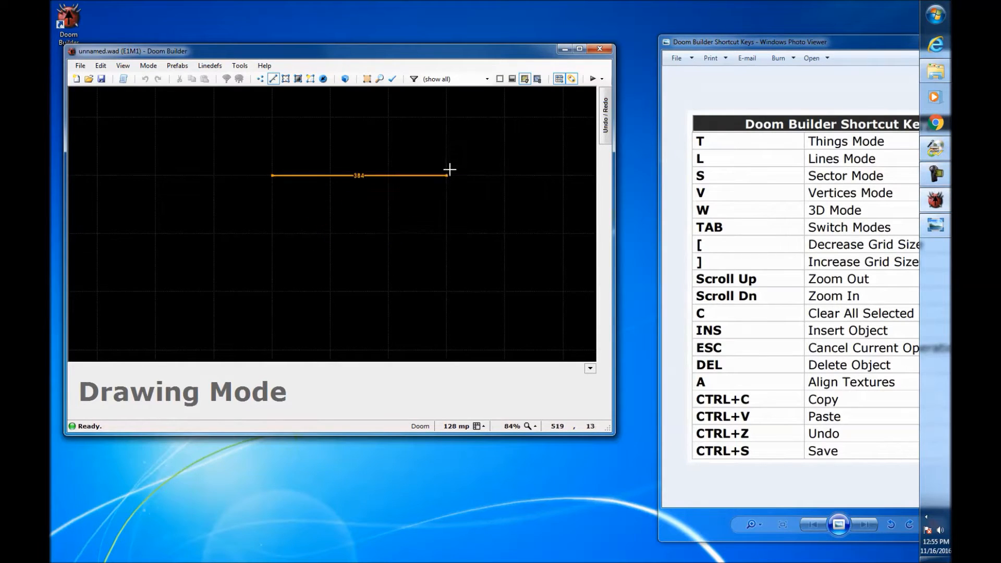
Try several smaller and larger grid sizes while the line is being drawn, ending at 8 mp
key(bracketleft)
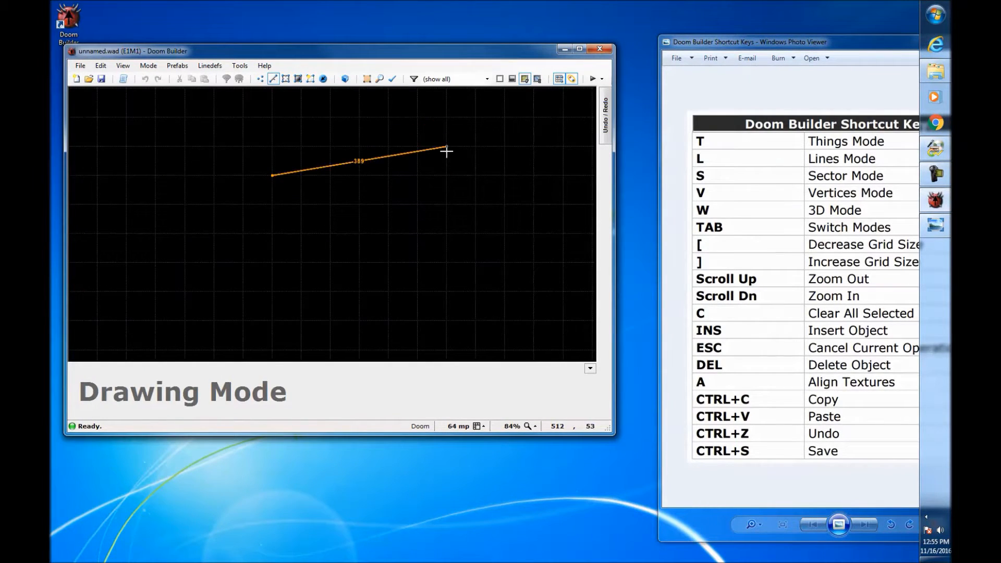
key(bracketleft)
key(bracketleft)
key(bracketleft)
key(bracketleft)
key(bracketleft)
key(bracketright)
key(bracketright)
key(bracketright)
key(bracketright)
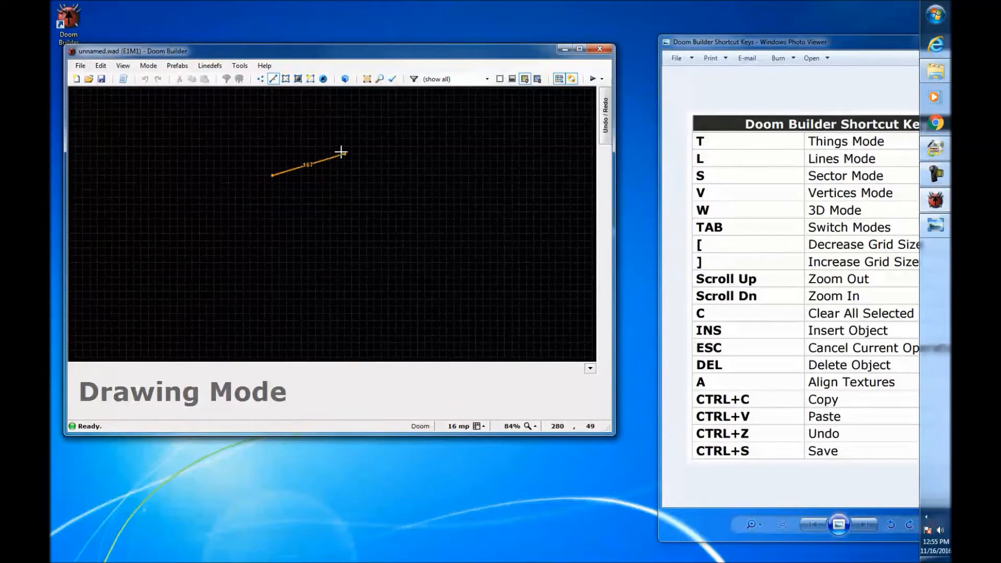
key(bracketleft)
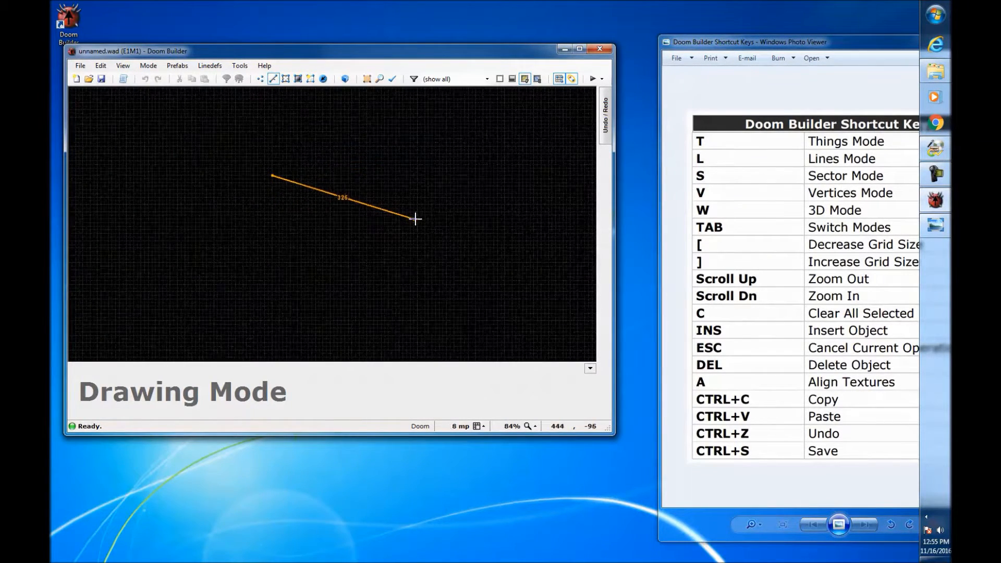
Try the 1 mp grid at close zoom, restore the 8 mp grid and cancel the line drawing
scroll(387, 217, down, 10)
key(bracketleft)
key(bracketleft)
key(bracketleft)
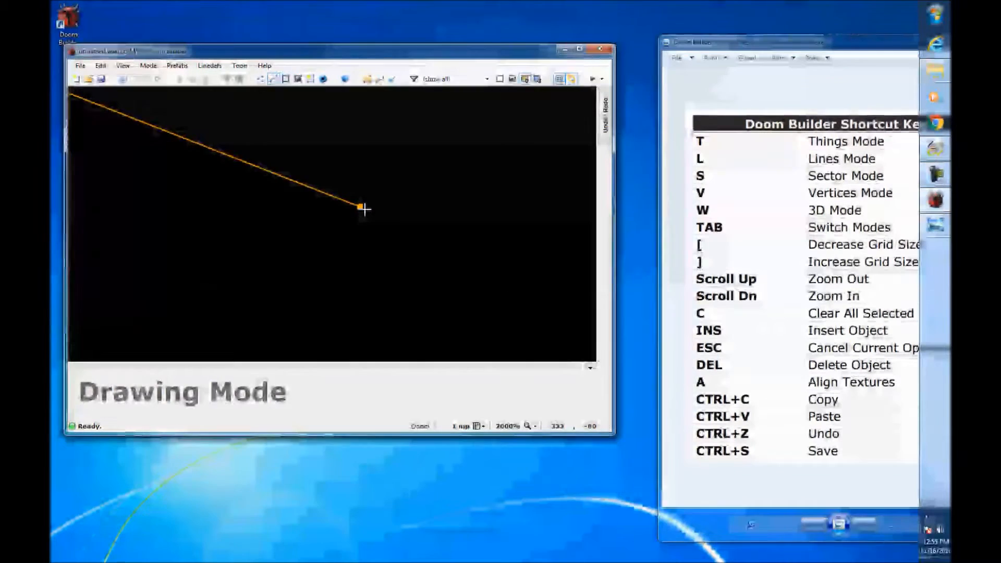
key(bracketright)
key(bracketright)
key(bracketright)
scroll(405, 214, up, 9)
scroll(401, 209, up, 2)
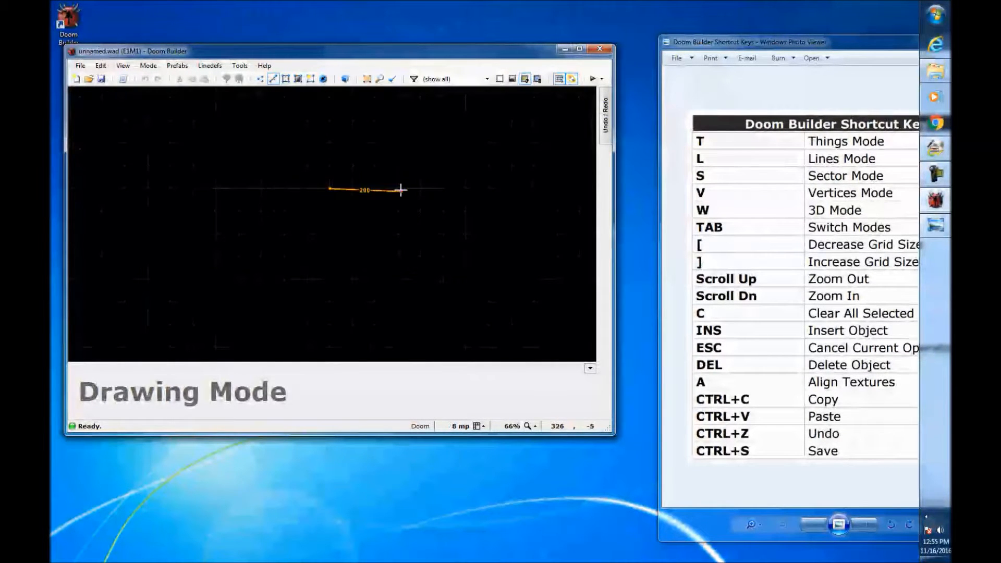
key(Escape)
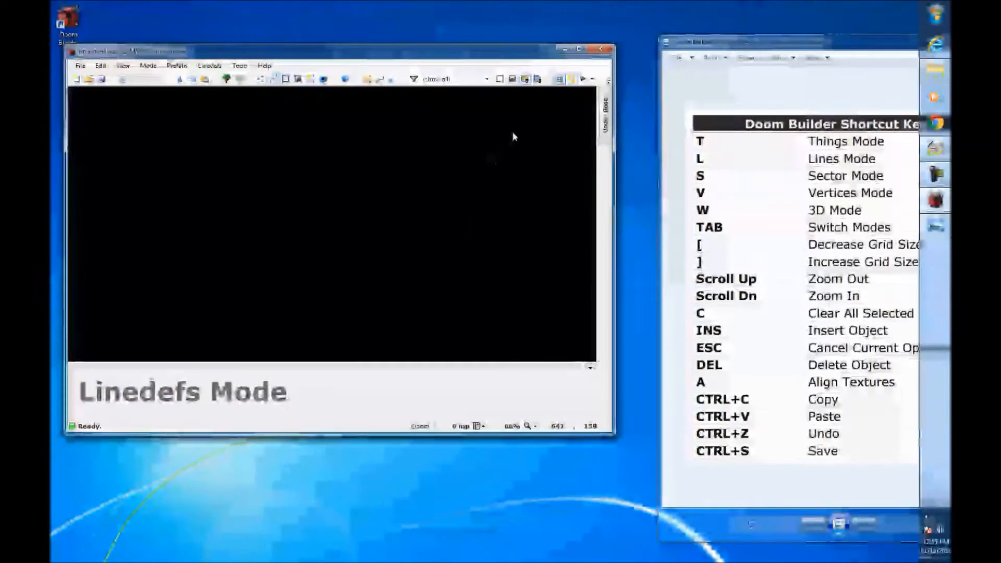
Close the shortcut keys image window and maximize the map editor window
drag(721, 45, 1000, 37)
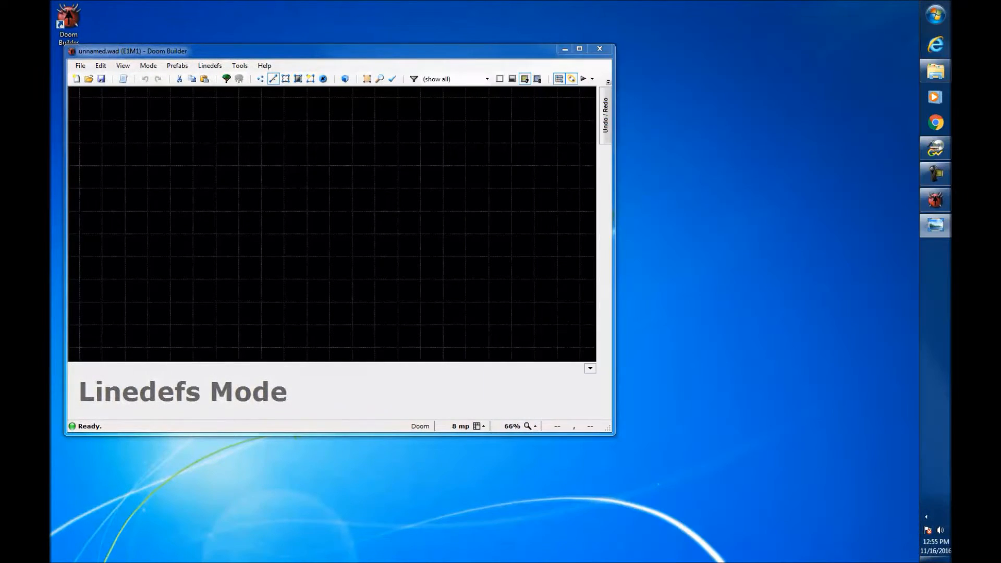
key(alt+F4)
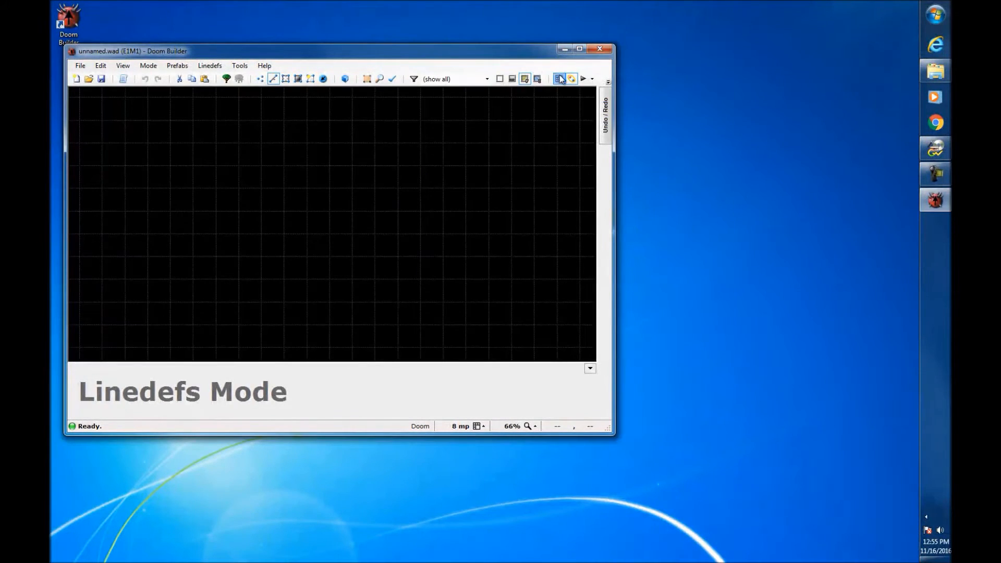
click(580, 50)
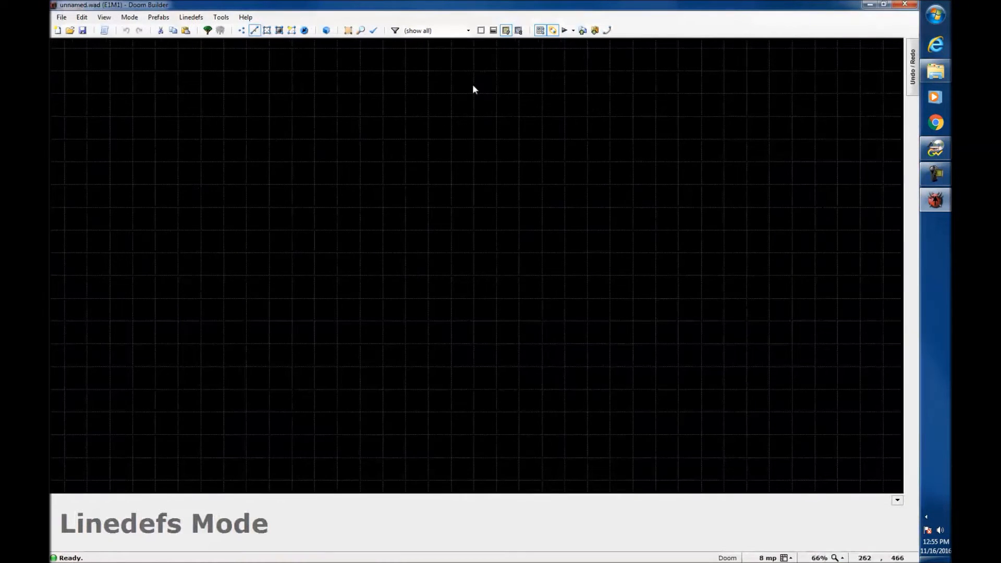
Draw a closed 128 by 128 square room on the 8 mp grid and check it briefly in Visual Mode
scroll(280, 313, down, 10)
scroll(453, 250, up, 18)
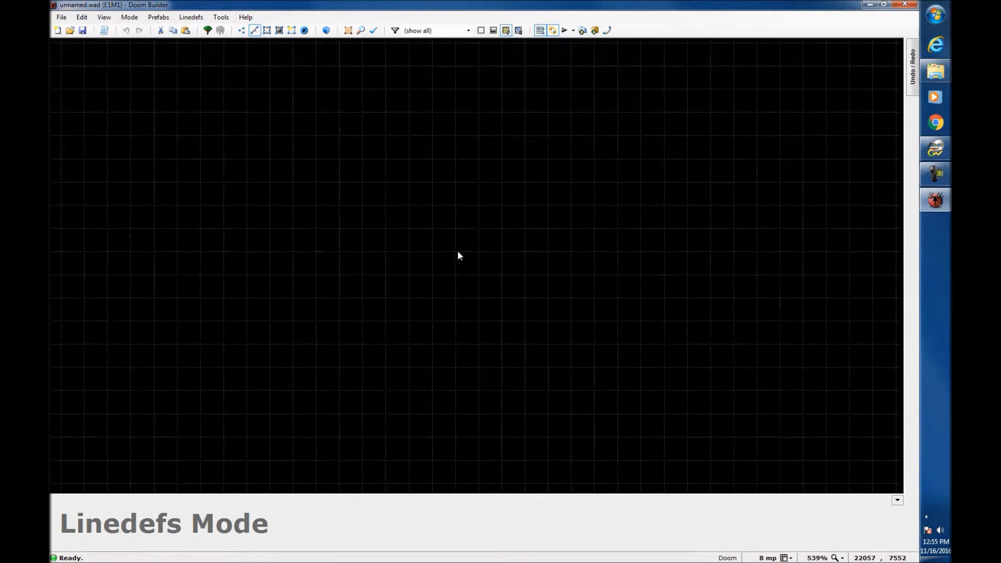
scroll(425, 300, down, 1)
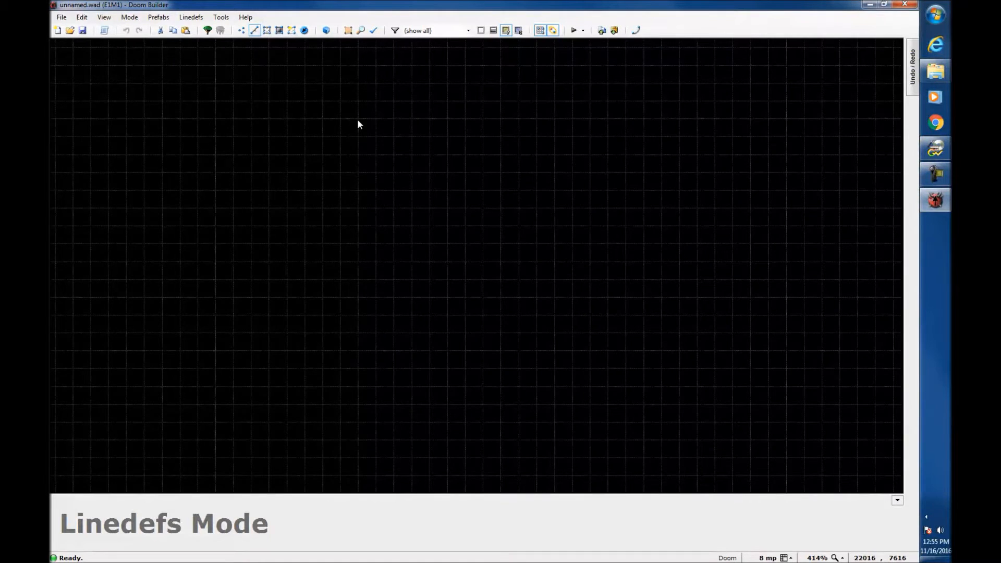
key(d)
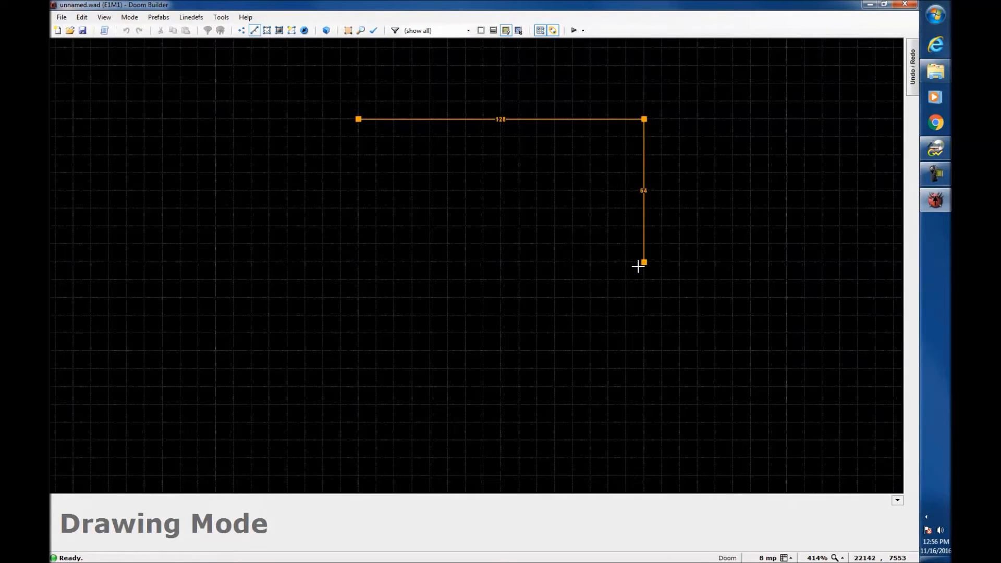
click(645, 406)
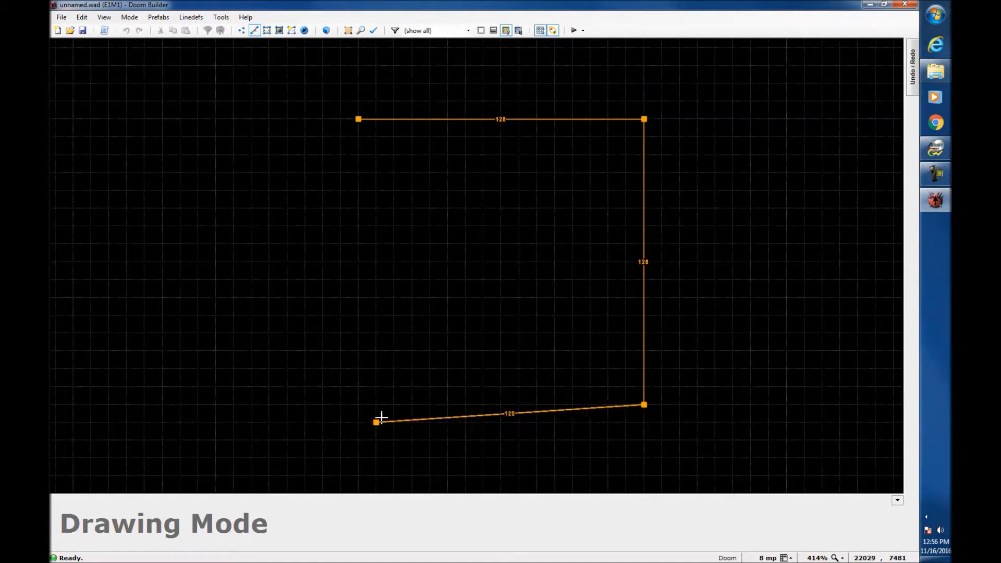
click(359, 404)
click(361, 124)
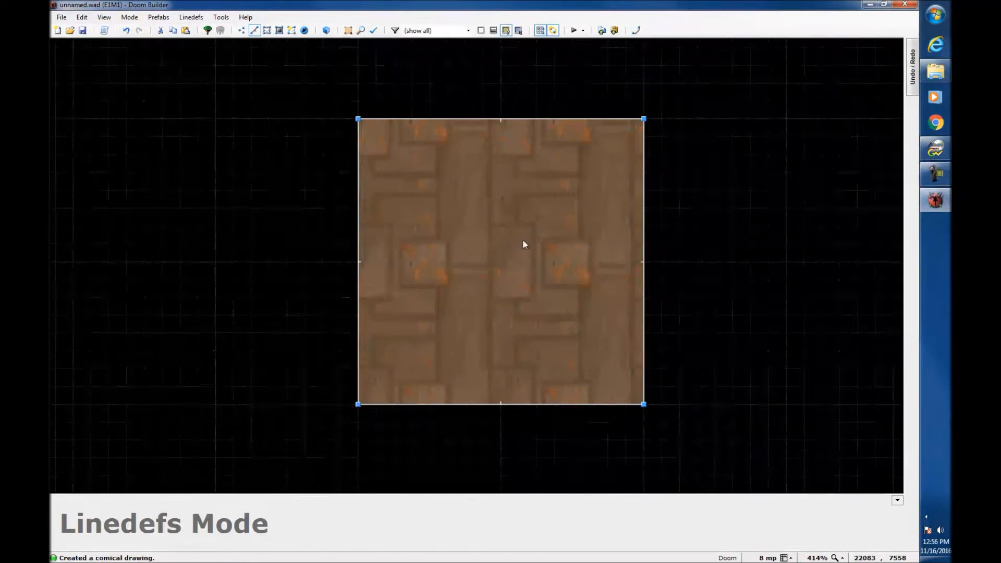
key(q)
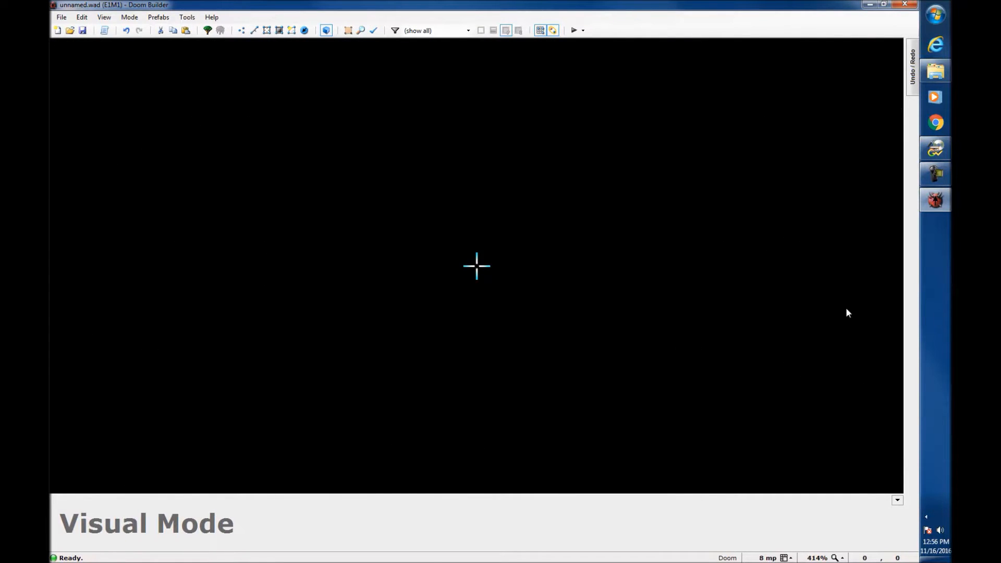
key(q)
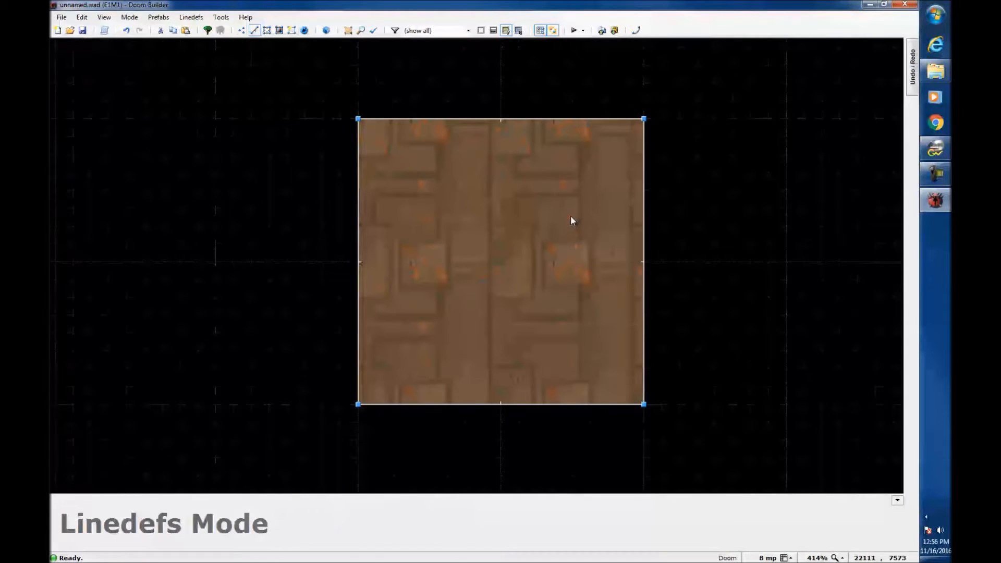
In Things mode, place a Visual Mode camera from Editor Things at the centre of the square room
key(t)
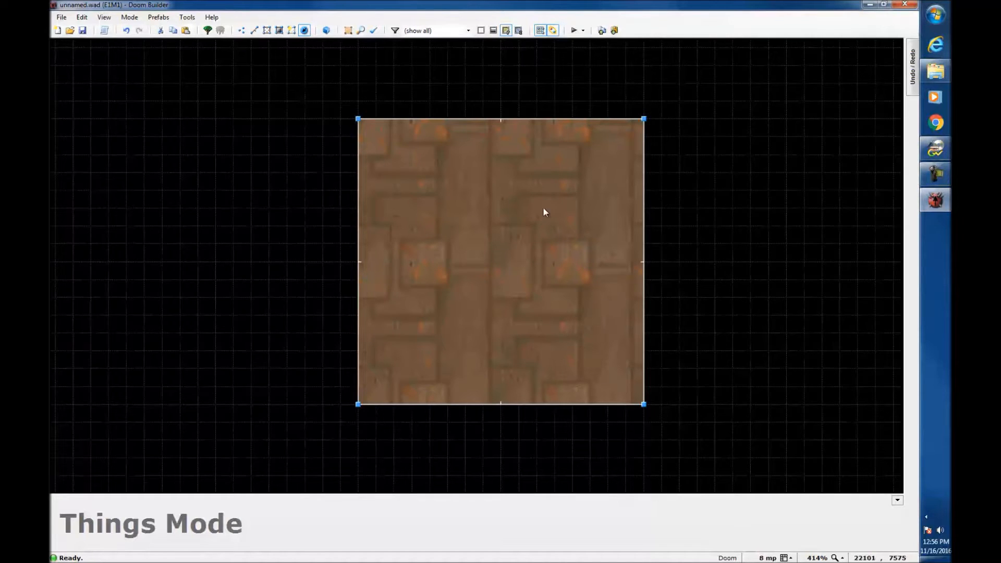
right_click(501, 263)
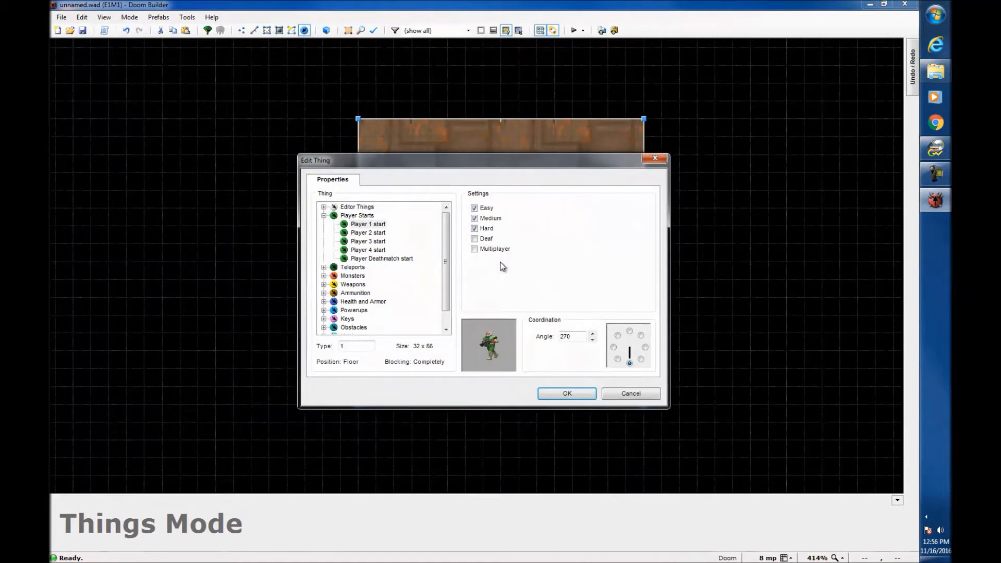
click(323, 215)
click(324, 207)
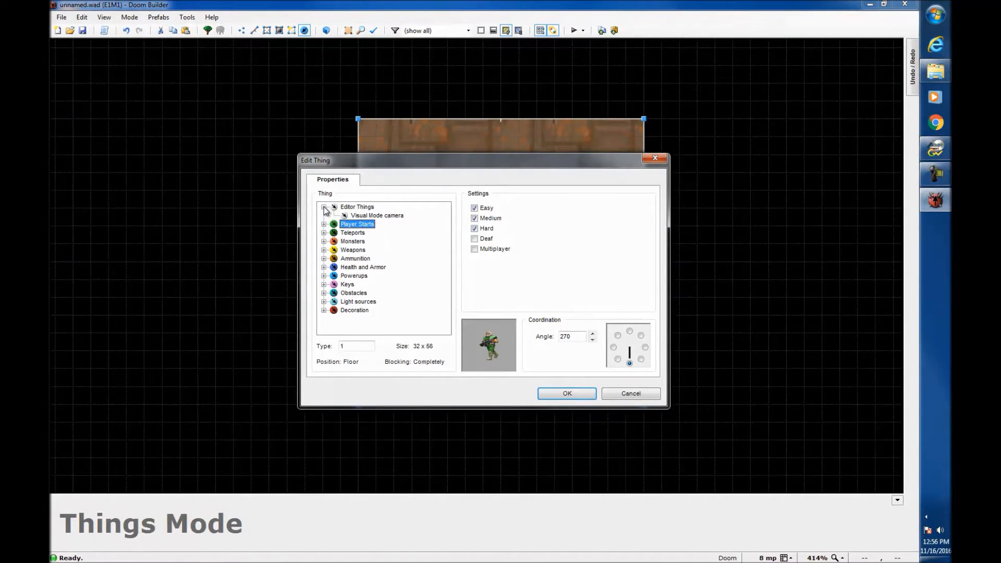
click(369, 216)
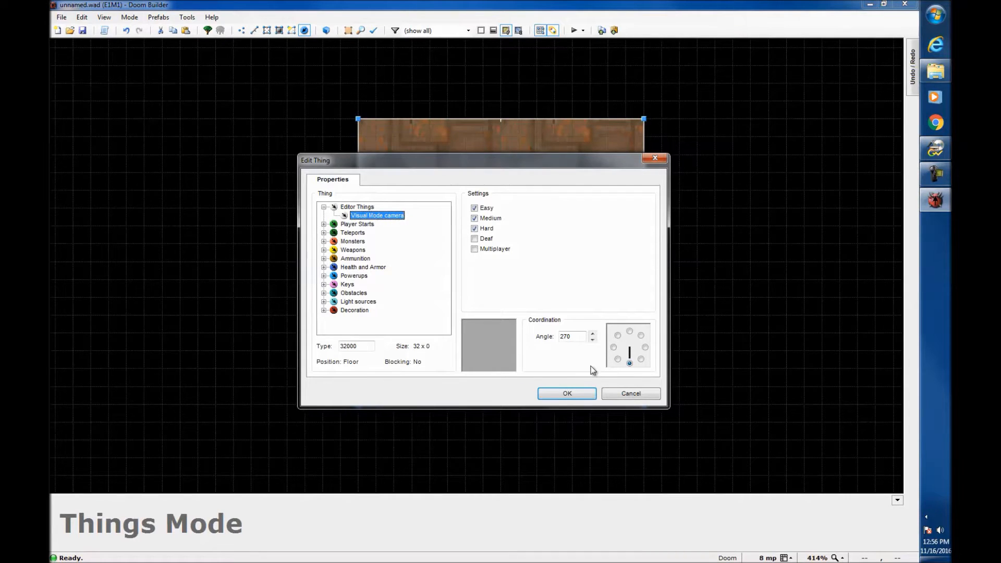
click(559, 398)
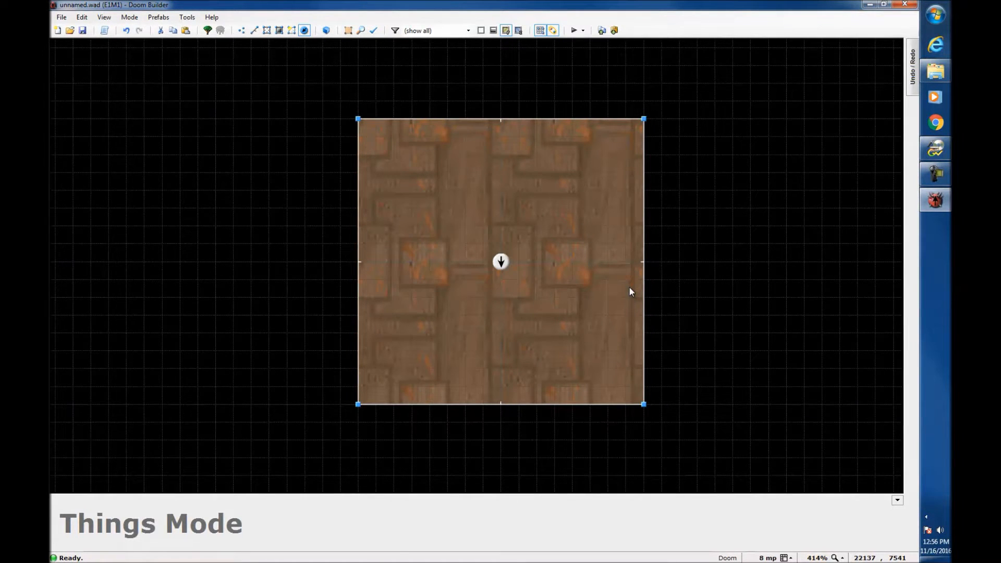
Enter Visual Mode and move around the square room to examine its walls and floor in 3D
key(w)
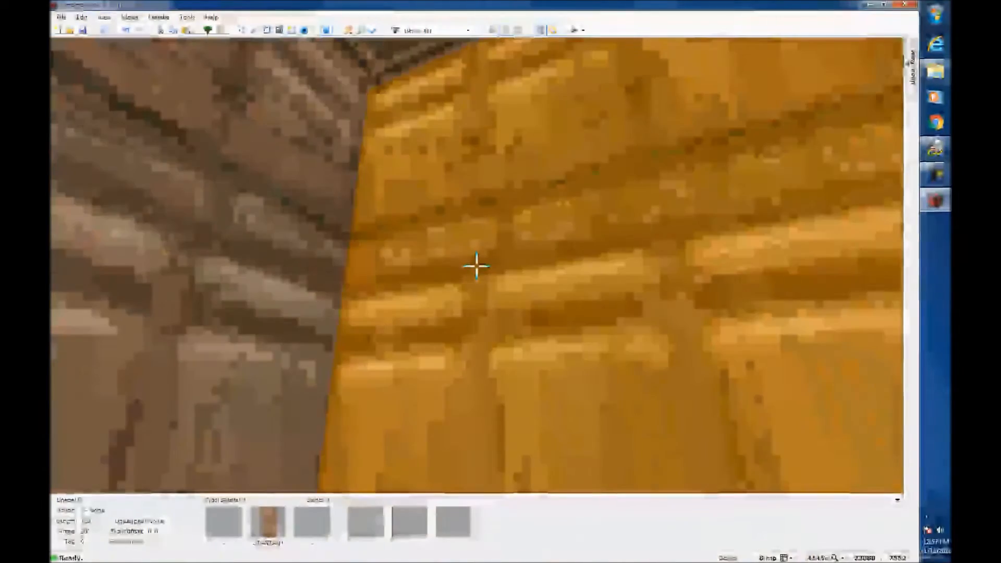
key(s)
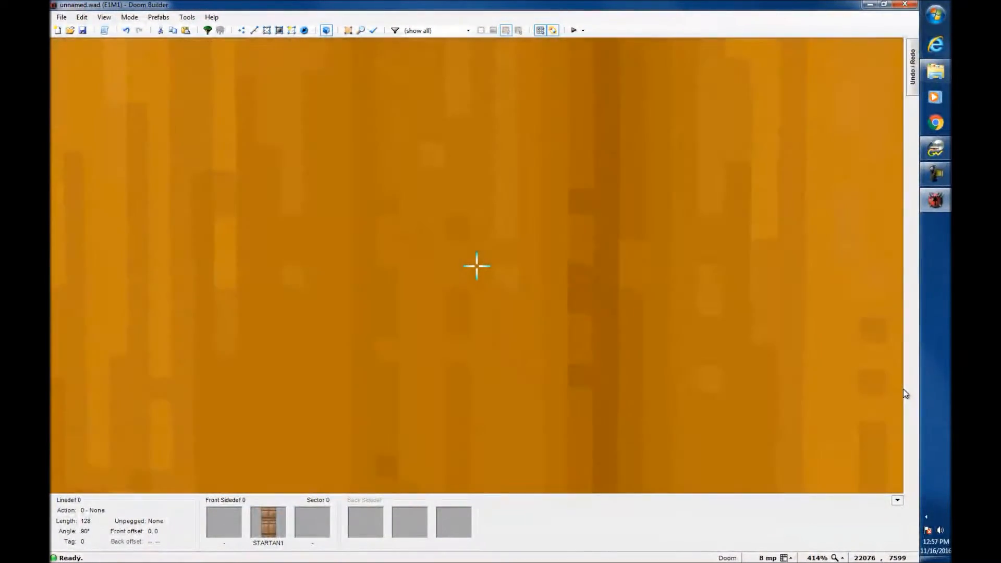
key(s)
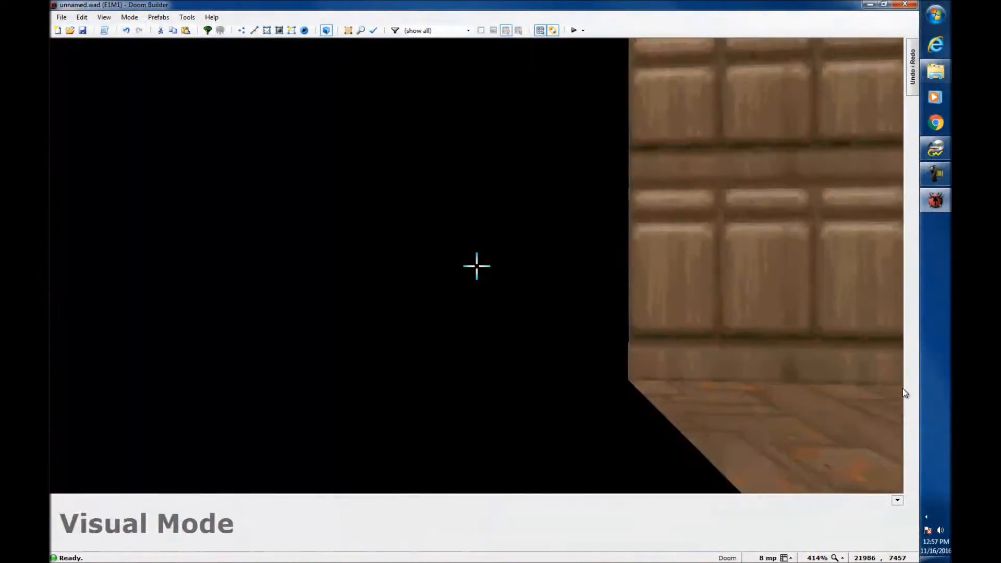
key(f)
key(s)
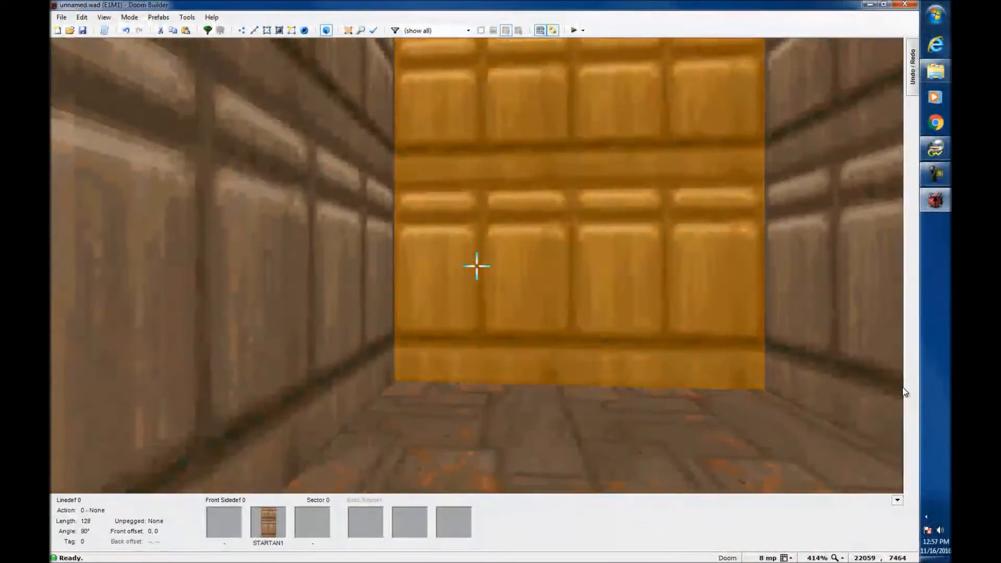
key(e)
key(f)
key(d)
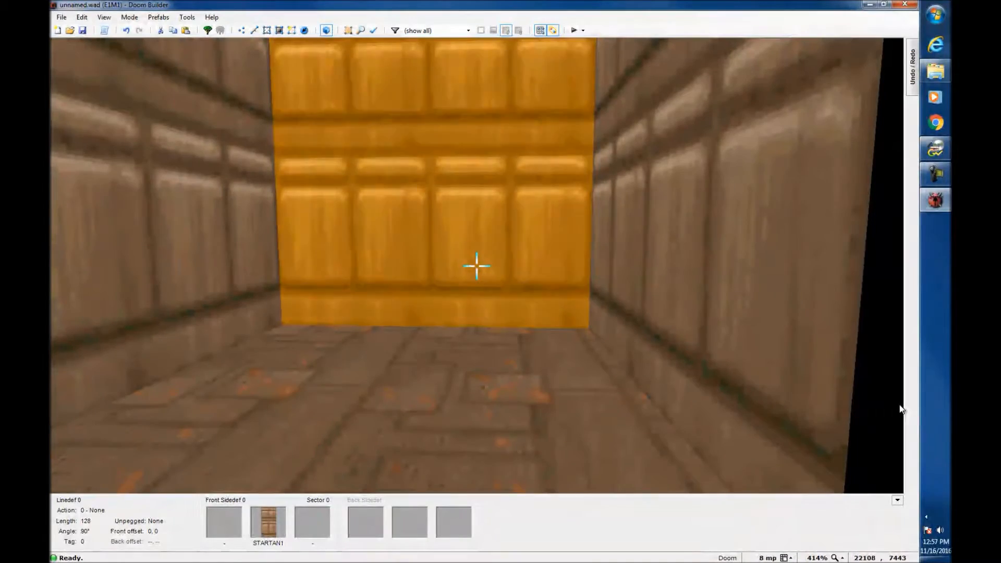
key(w)
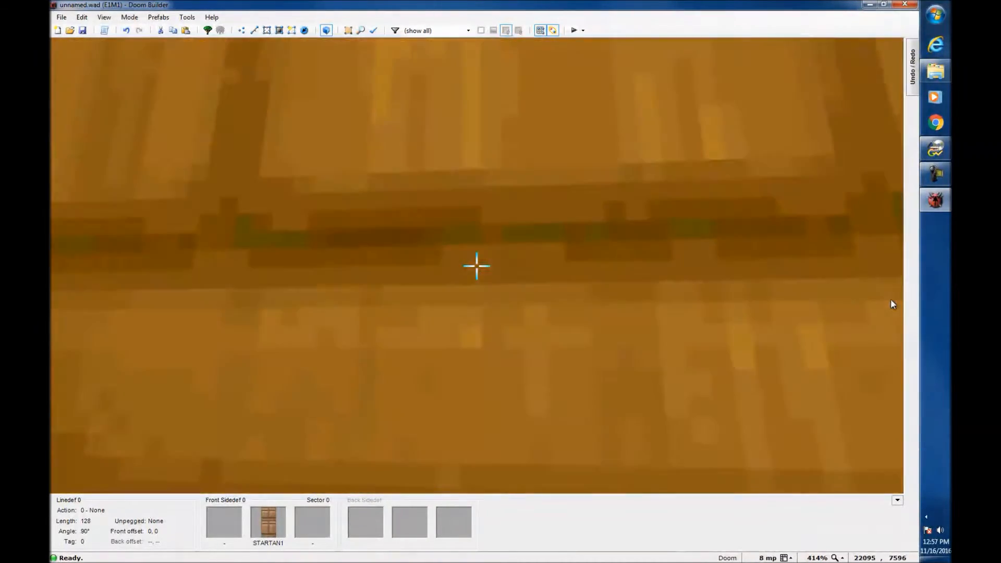
key(s)
key(e)
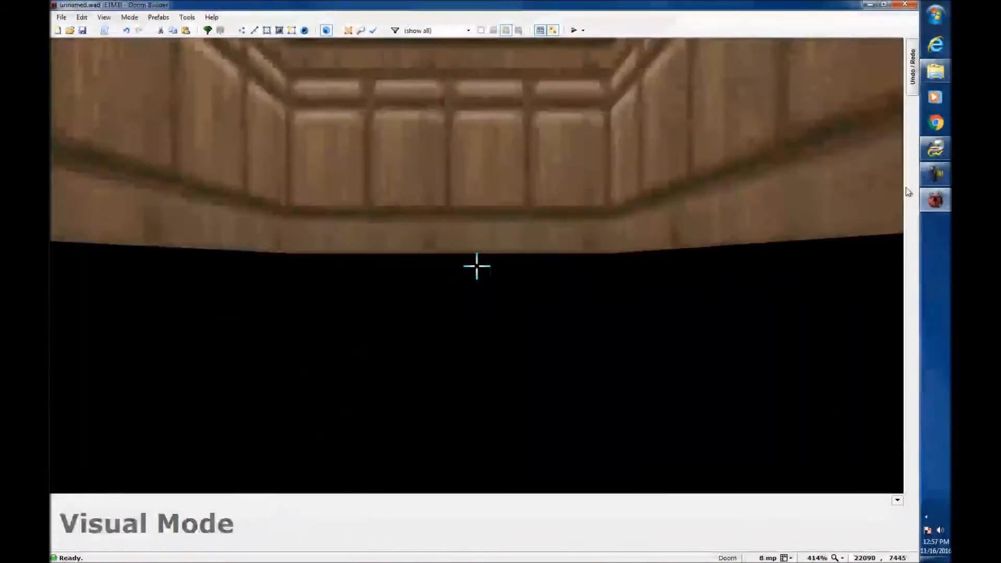
key(e)
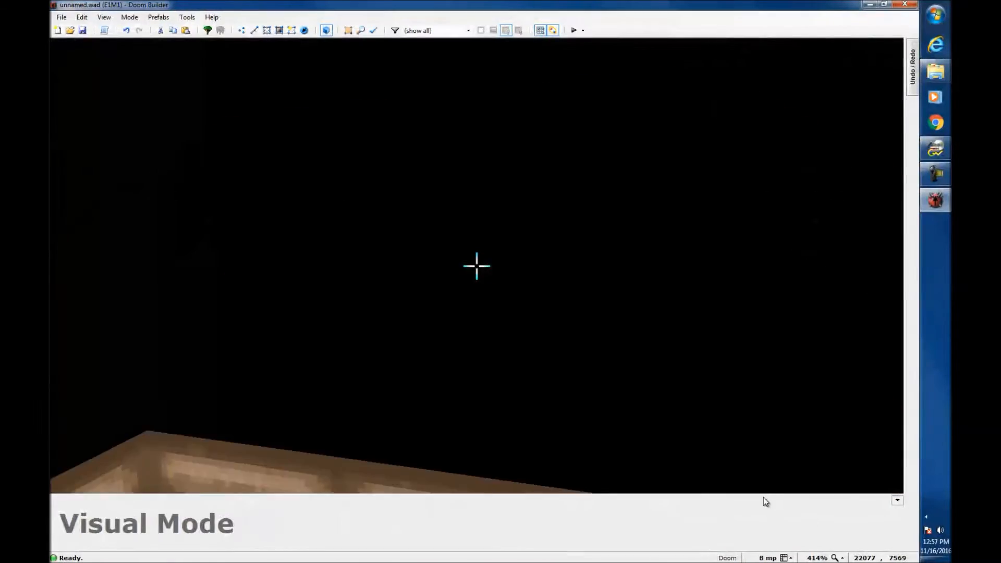
key(d)
key(e)
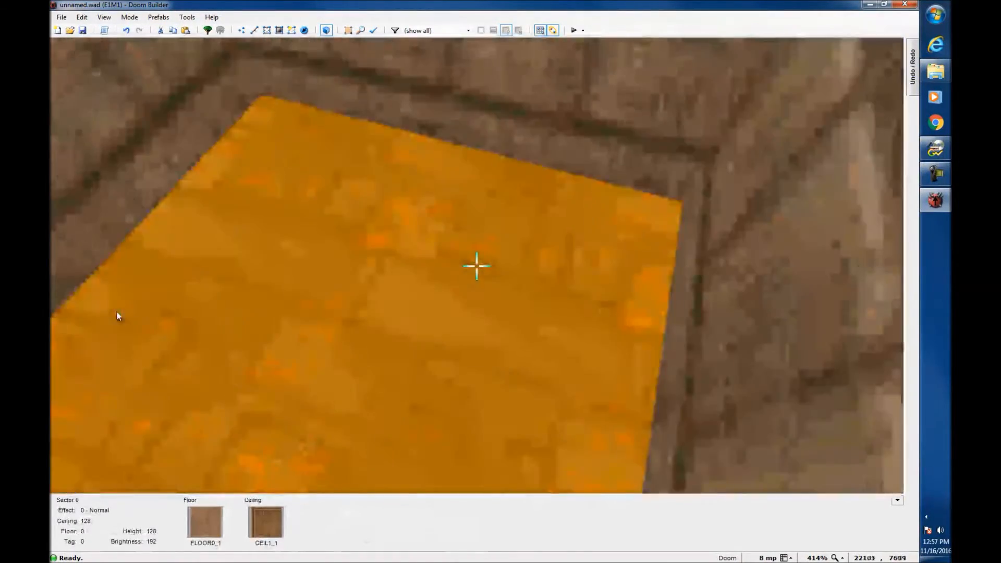
key(d)
key(e)
key(d)
key(e)
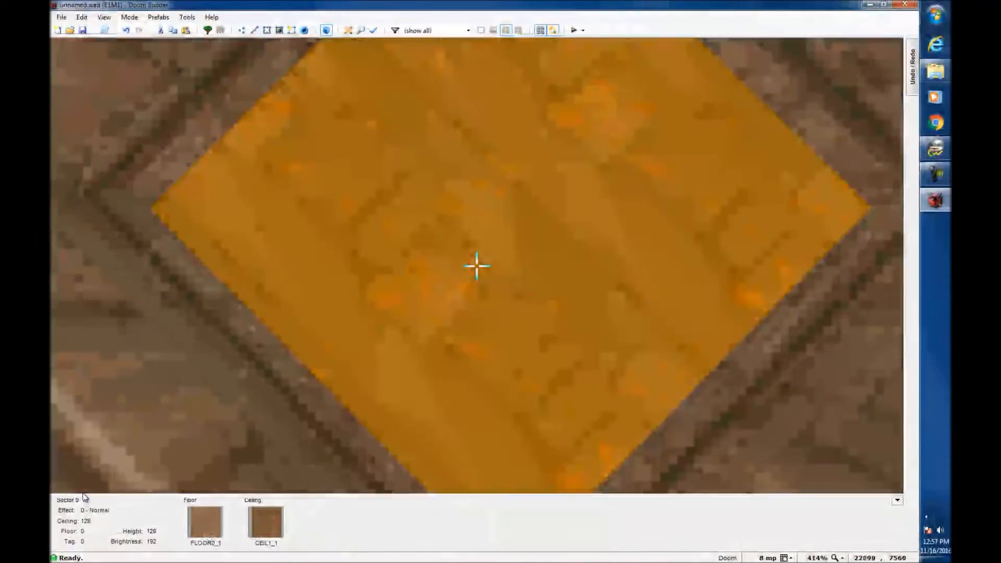
Turn on gravity in Visual Mode and move in and around the square room to examine its walls, floor and ceiling
key(e)
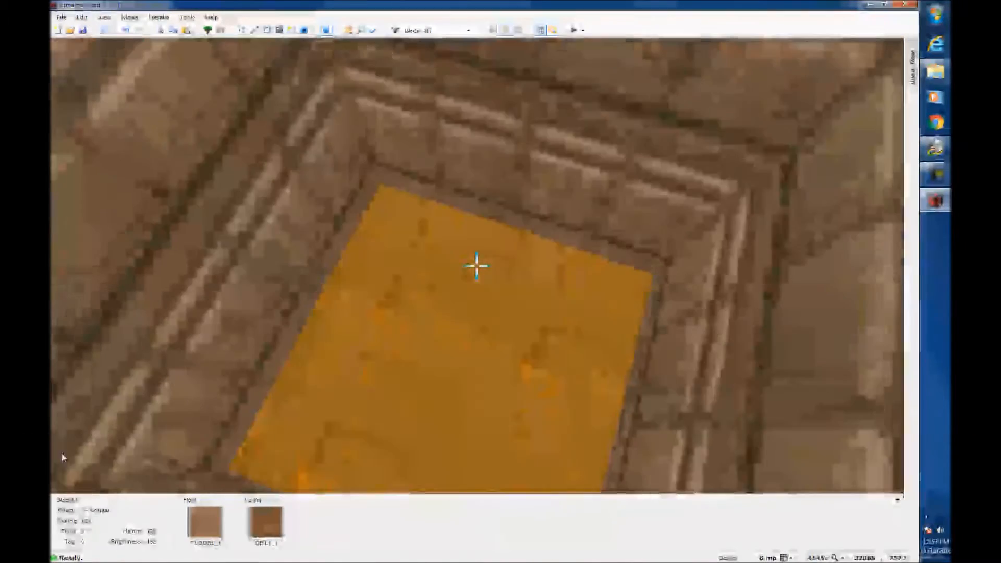
key(g)
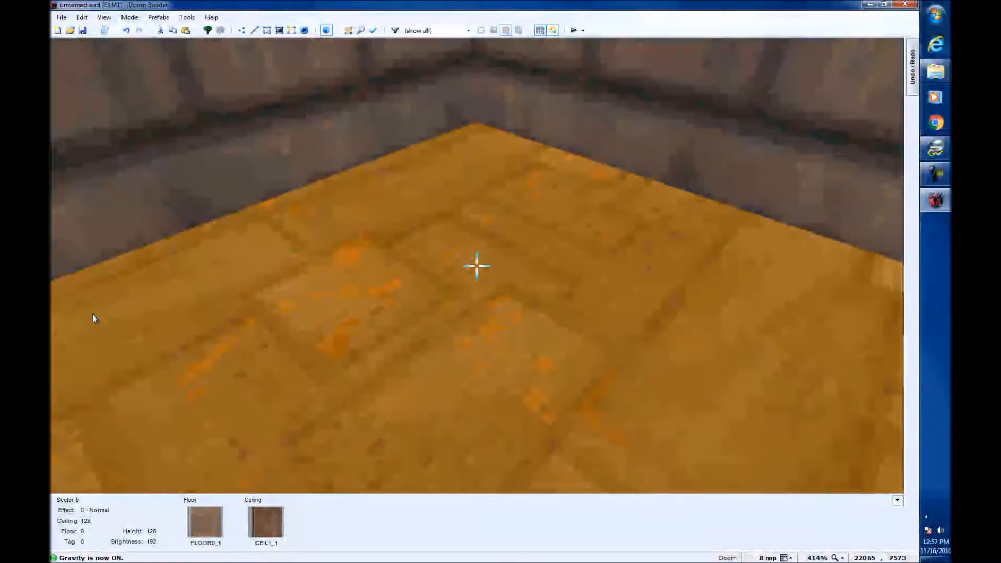
key(e)
key(d)
key(f)
key(s)
key(f)
key(e)
key(d)
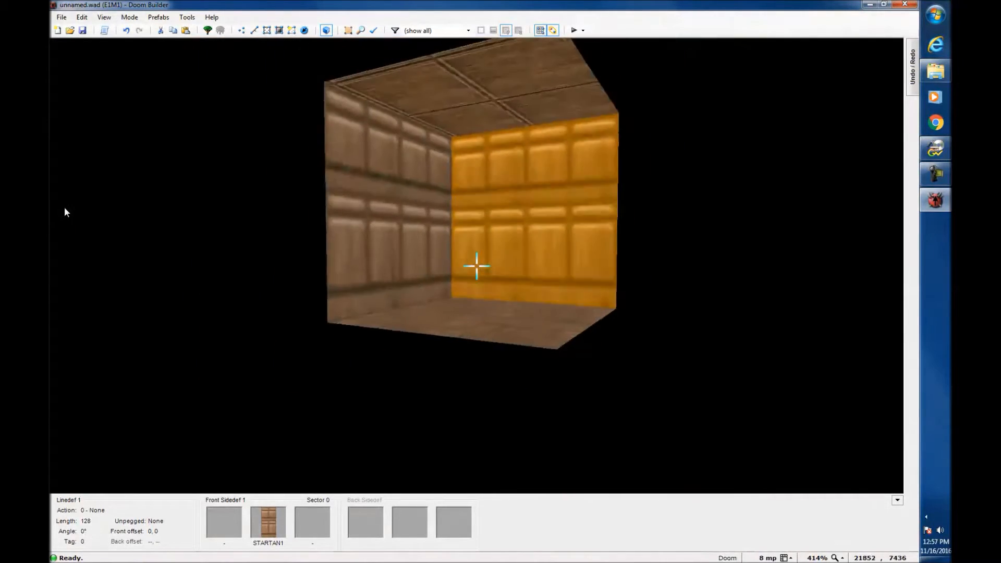
key(e)
key(d)
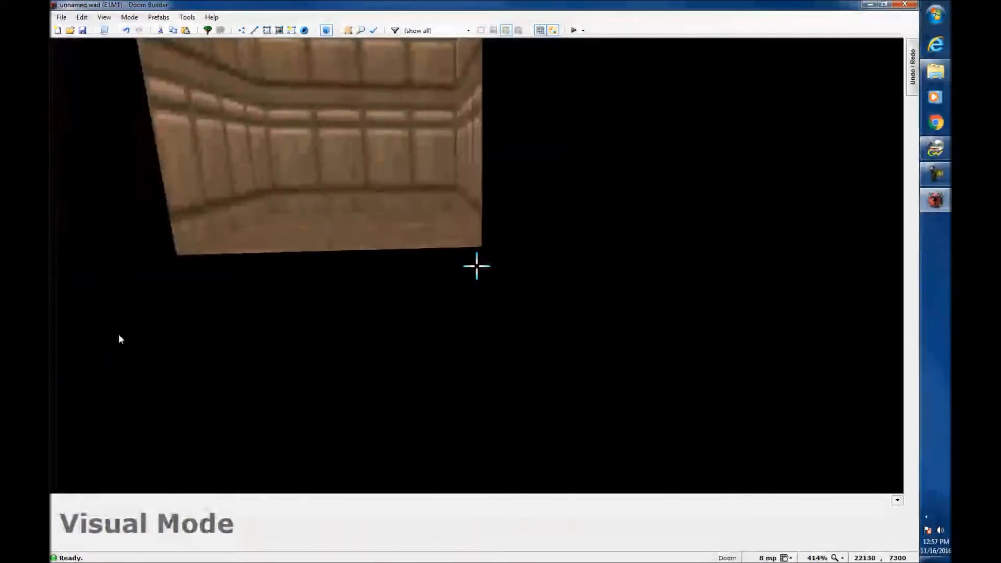
key(e)
key(d)
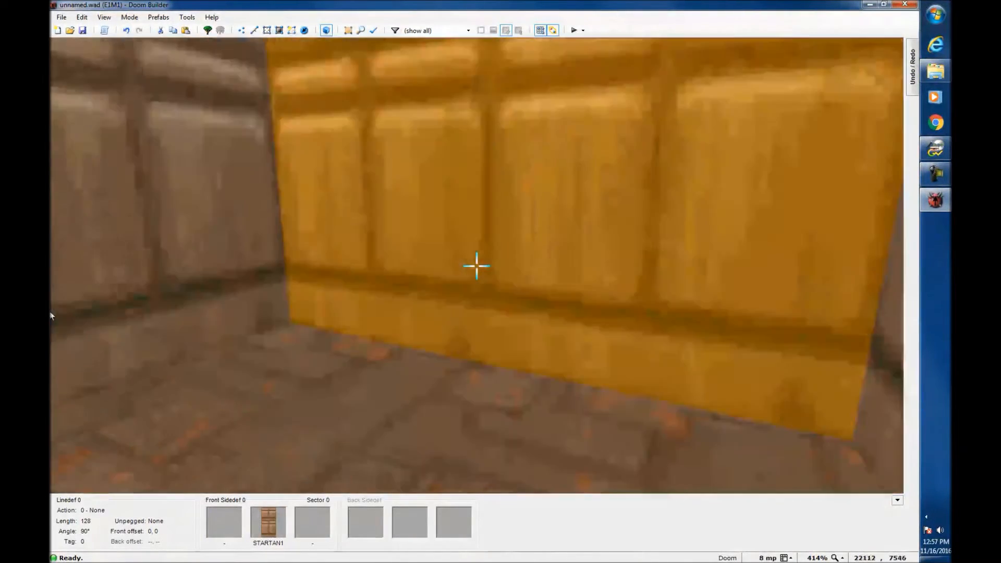
key(s)
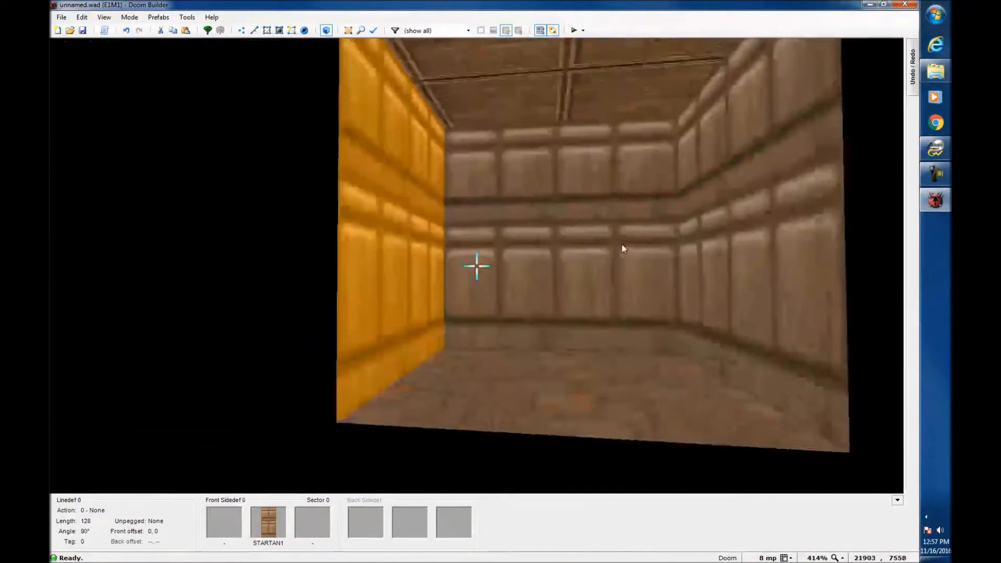
key(s)
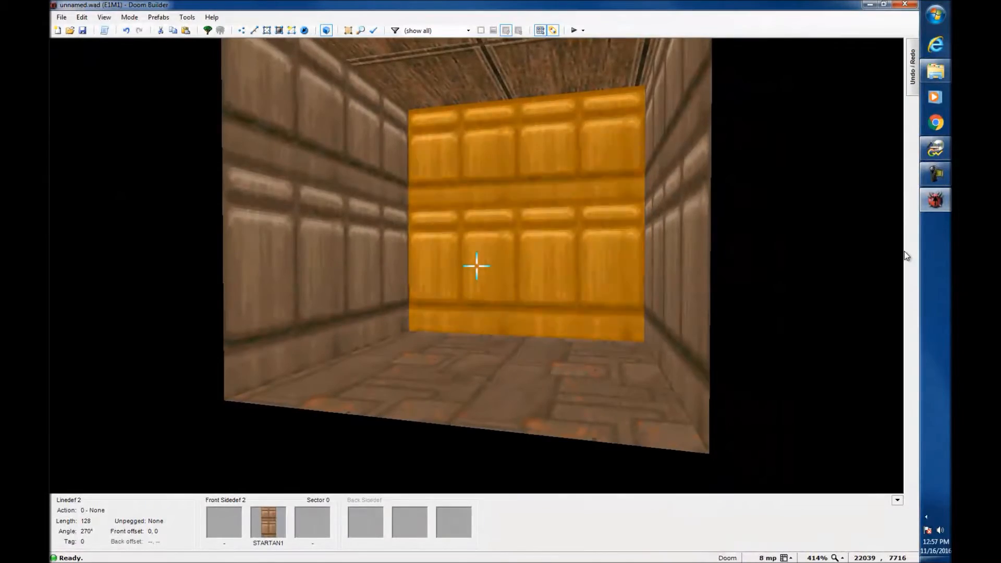
key(e)
key(d)
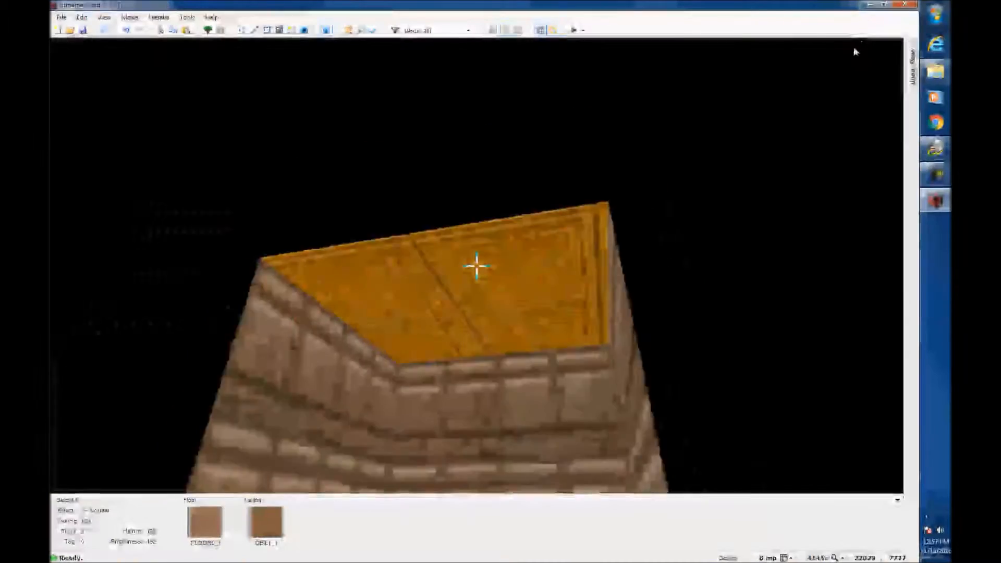
key(e)
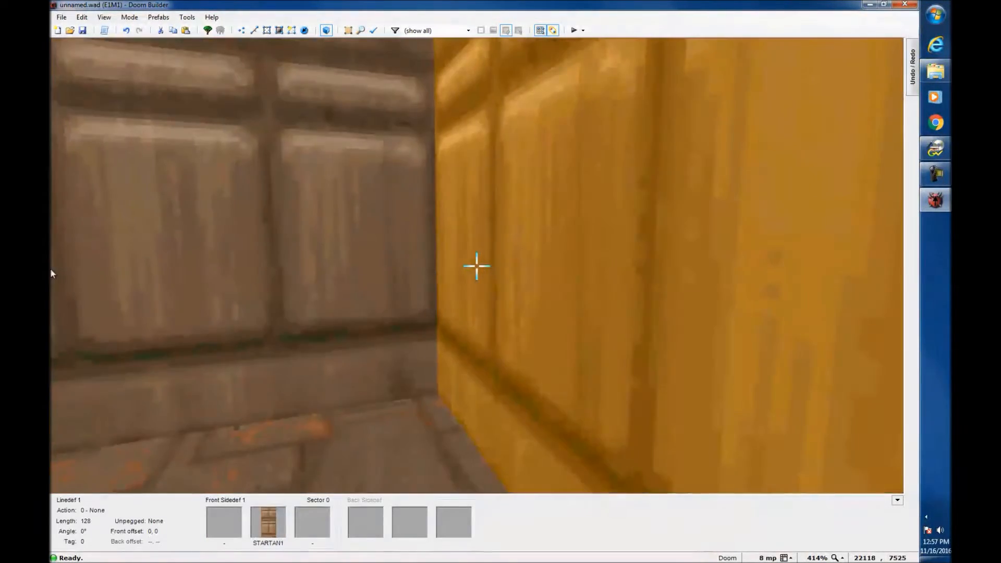
Switch gravity off and on while moving around the room in Visual Mode, finishing with gravity off
key(g)
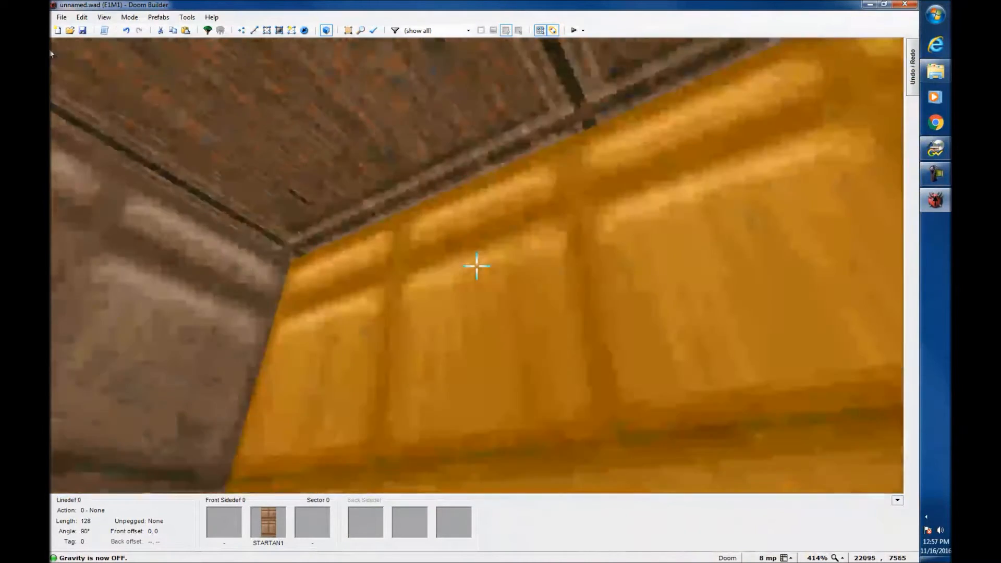
key(d)
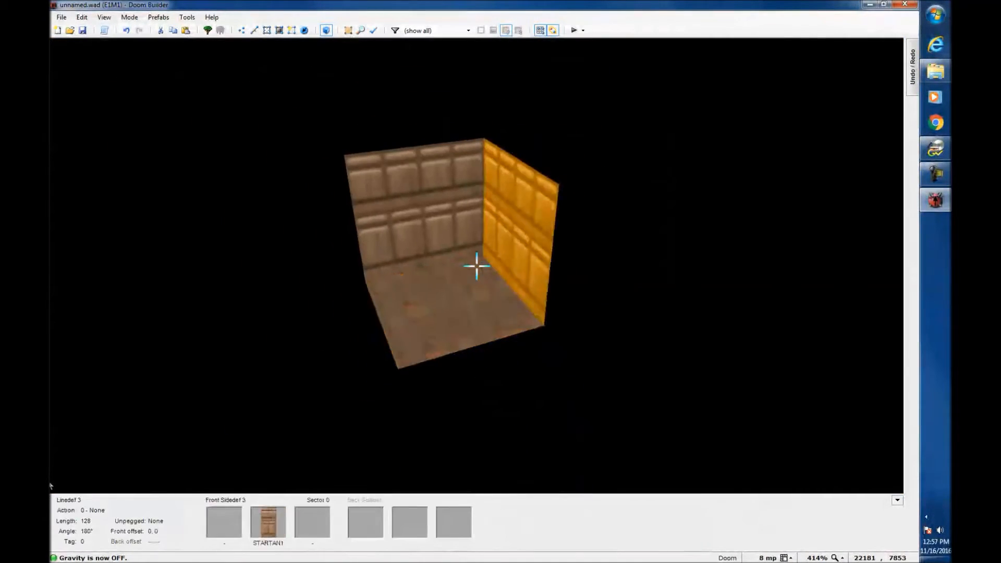
key(g)
key(g)
key(g)
key(e)
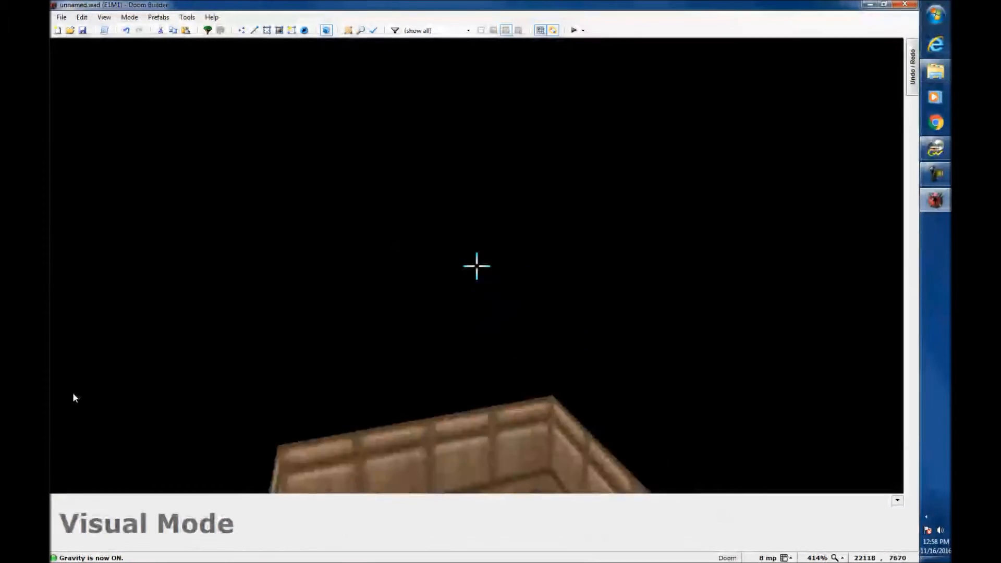
key(d)
key(e)
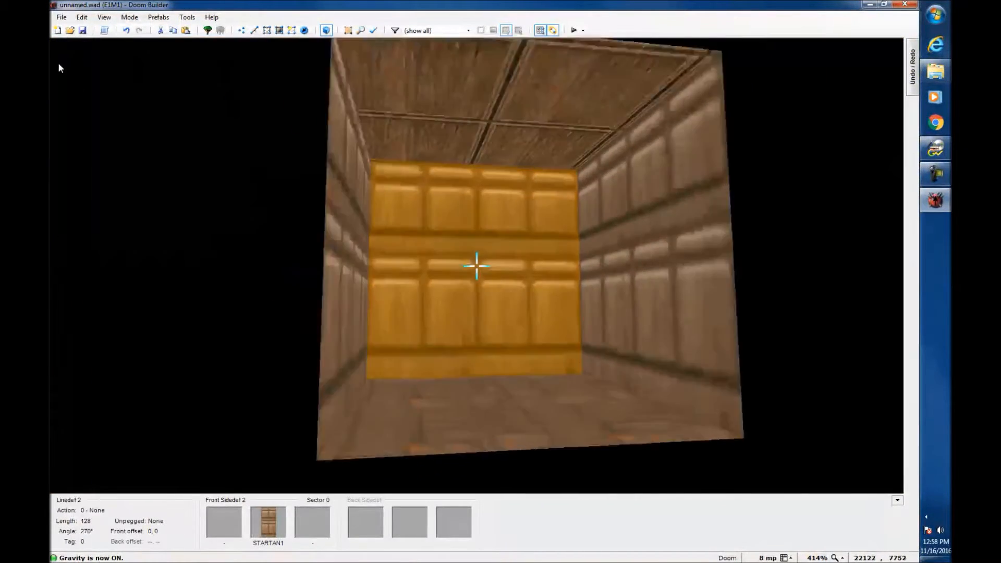
key(d)
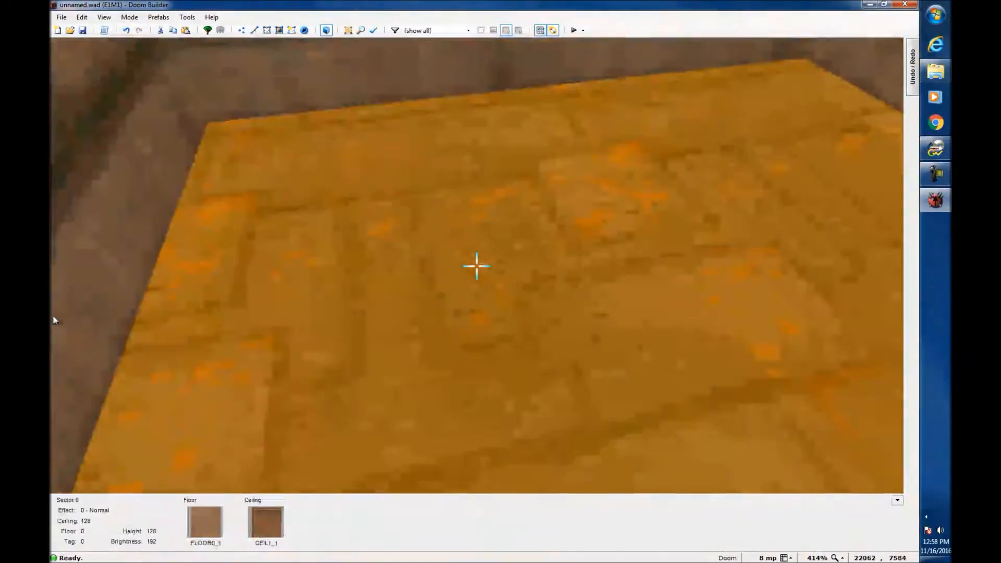
key(d)
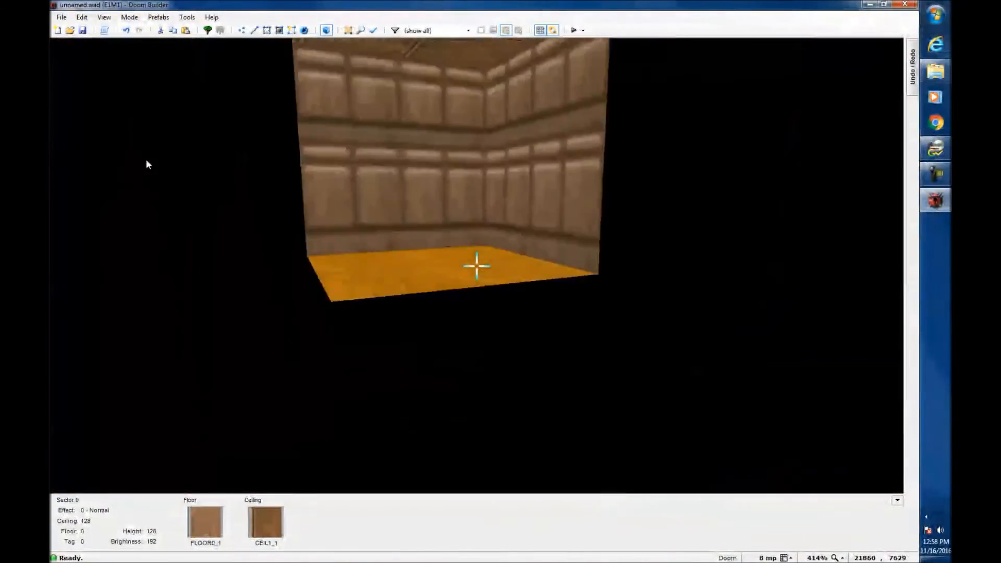
key(e)
key(g)
key(e)
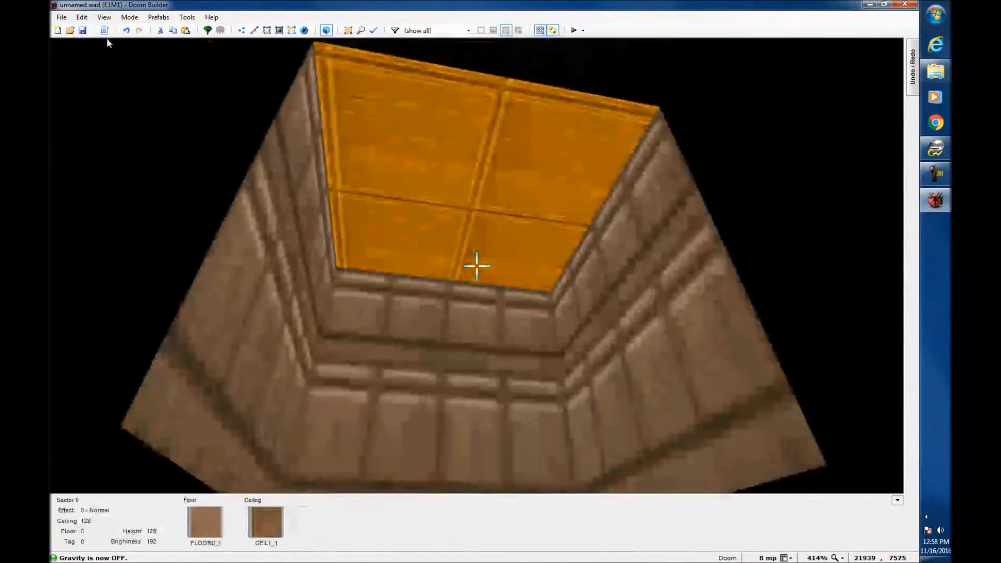
key(d)
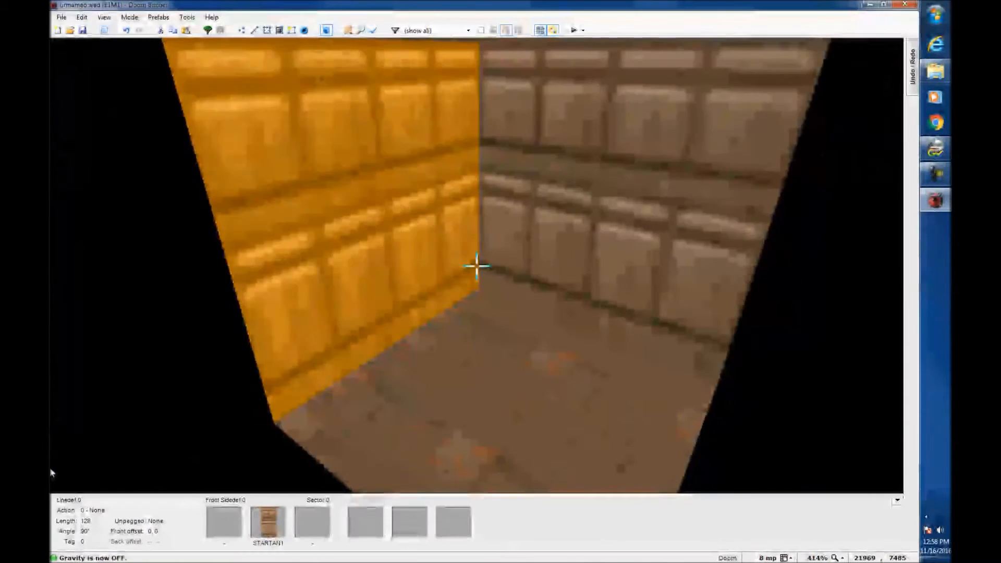
Leave Visual Mode and, in Linedefs mode, move the room's west wall outward so the room is 192 units wide
key(w)
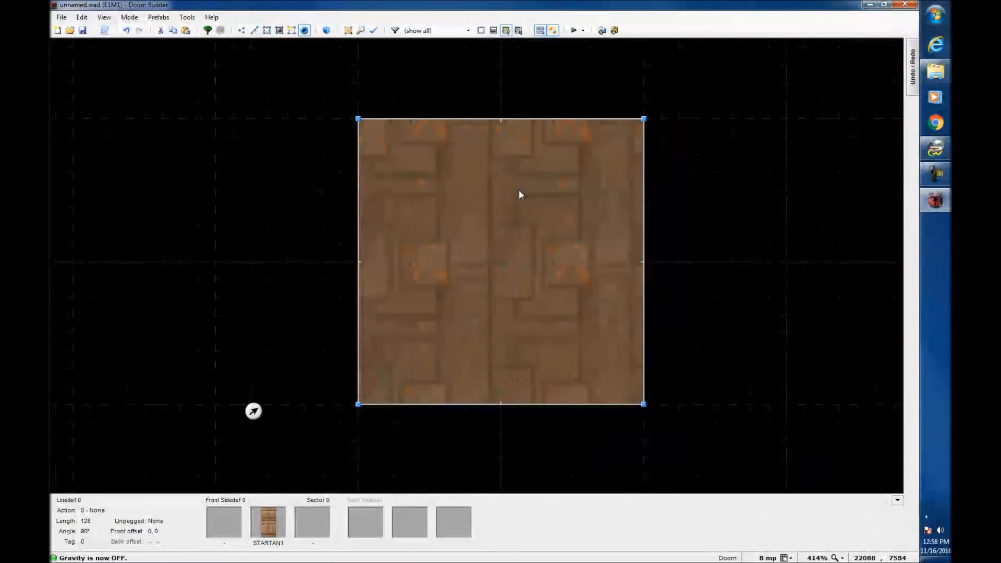
key(t)
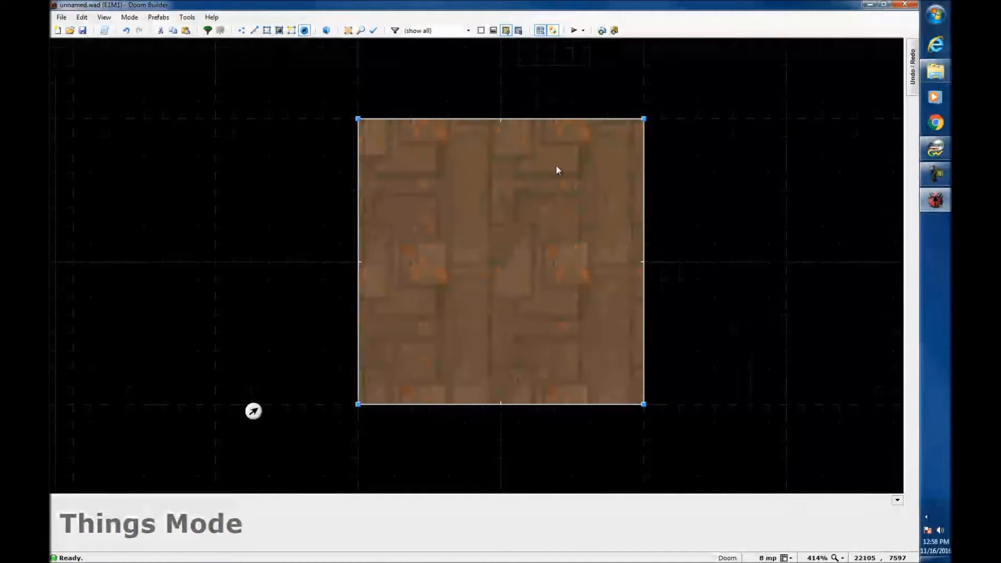
key(l)
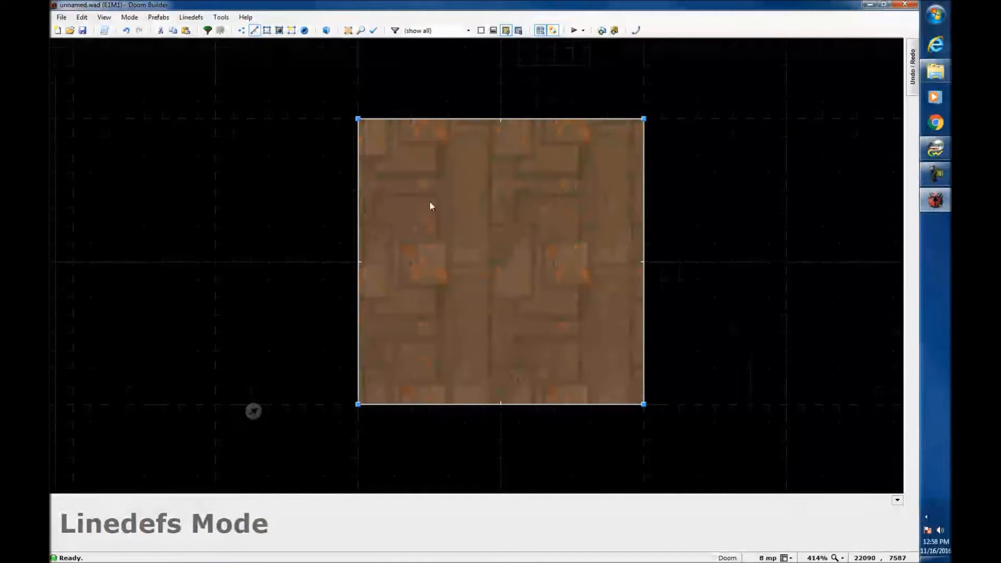
right_click(357, 242)
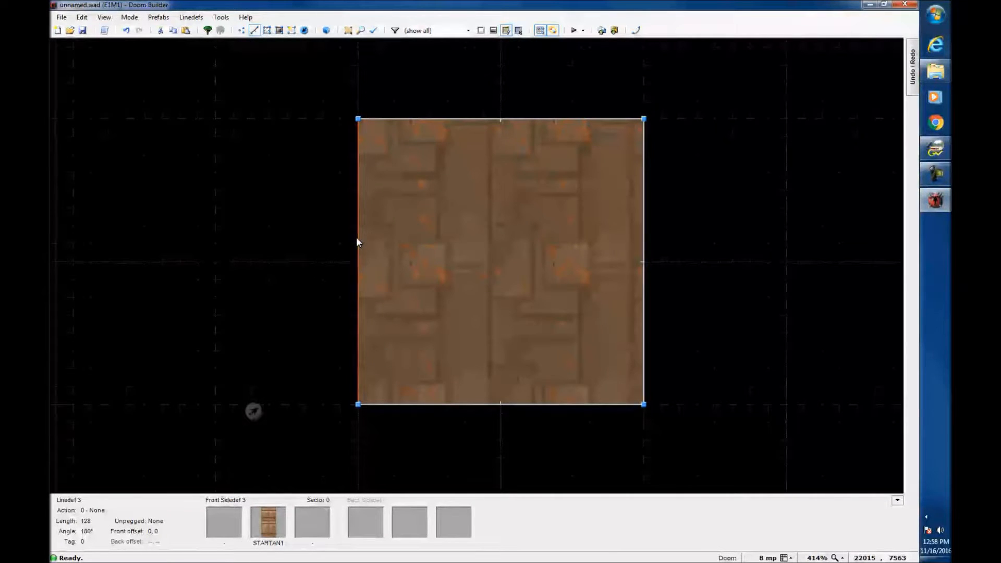
key(Escape)
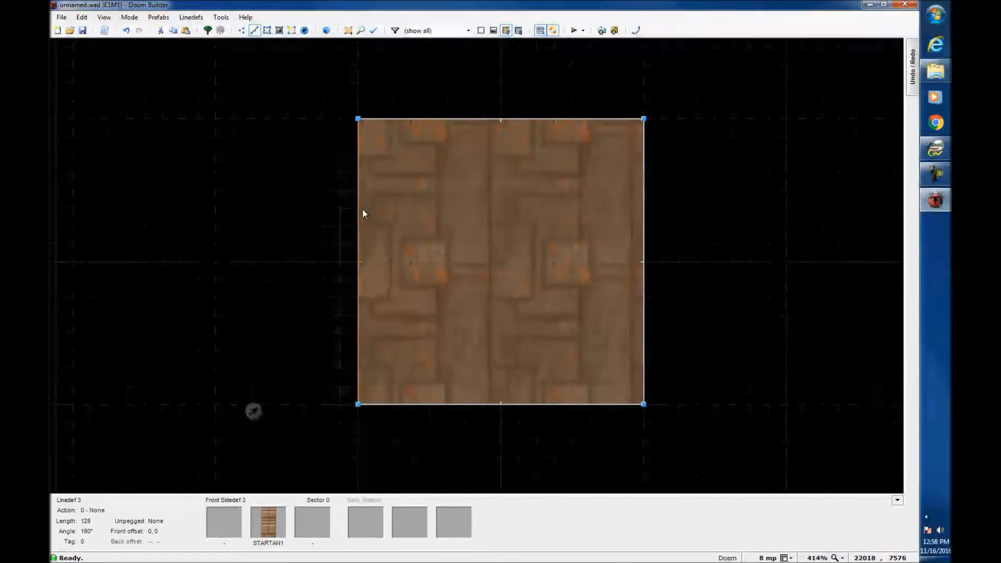
drag(358, 212, 215, 217)
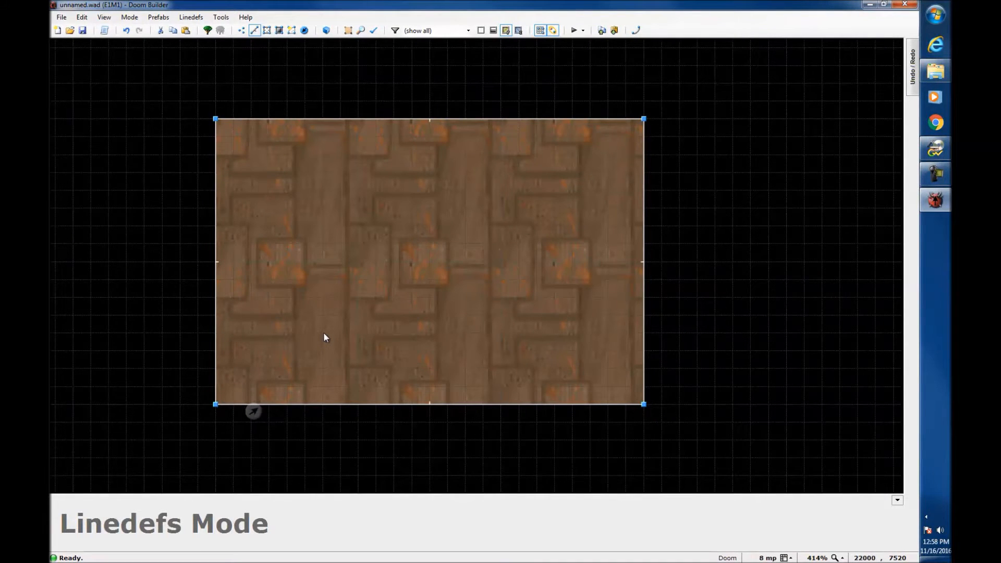
Display the ceiling textures in the 2D map view
click(493, 31)
click(506, 30)
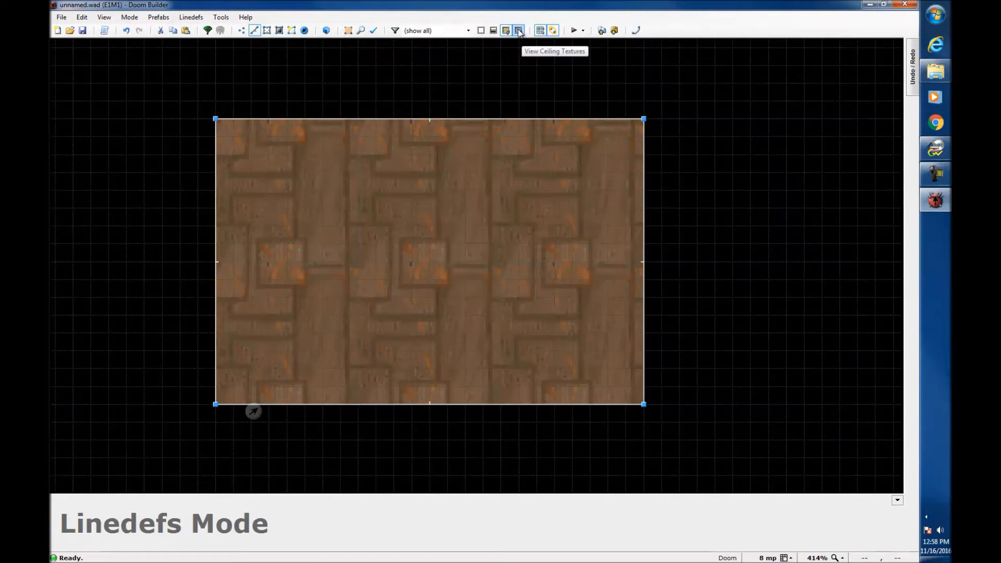
click(519, 31)
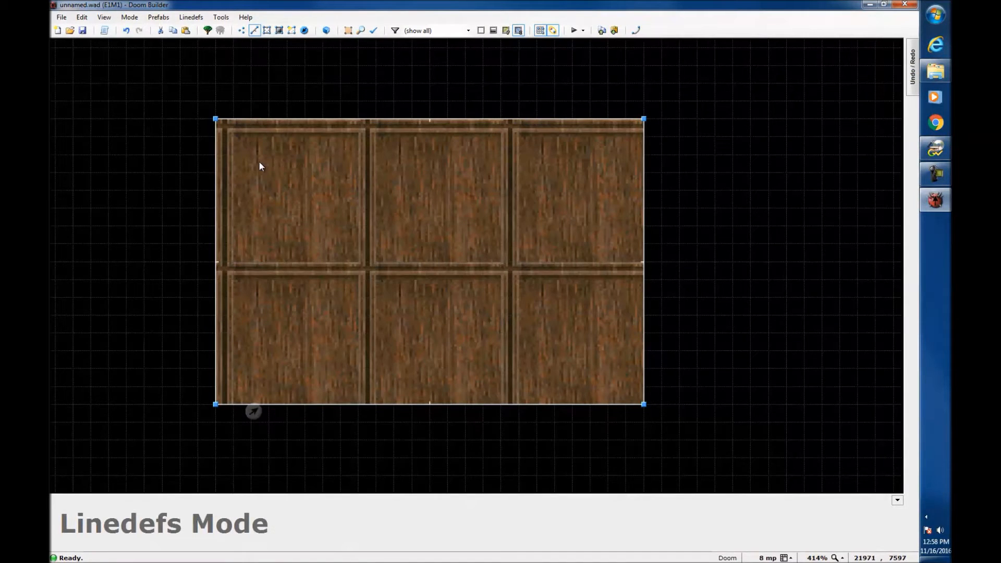
Set the grid to 4 mp and shift the north and south walls 4 units south and the west and east walls 4 units east, matching the ceiling tiles
click(304, 128)
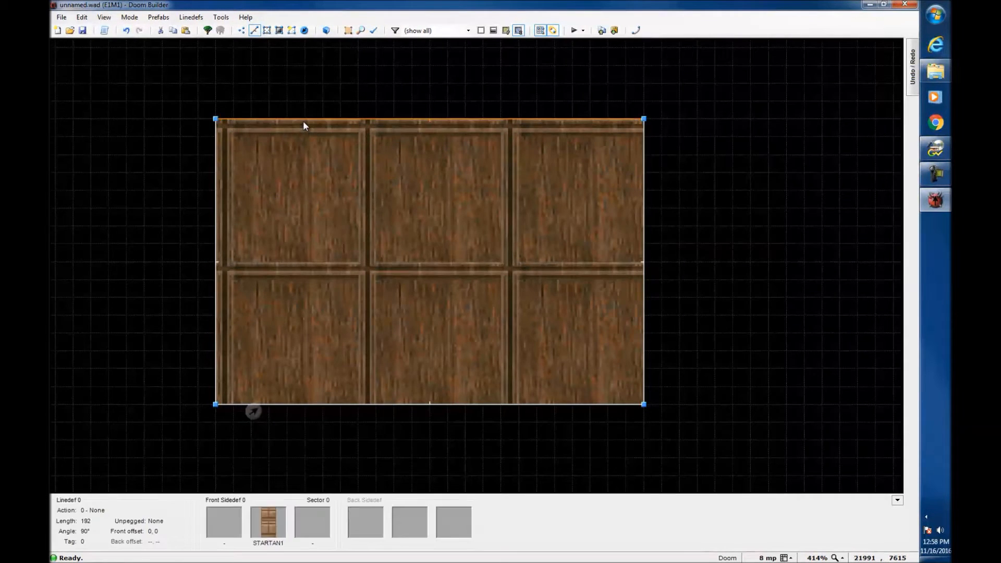
key(bracketright)
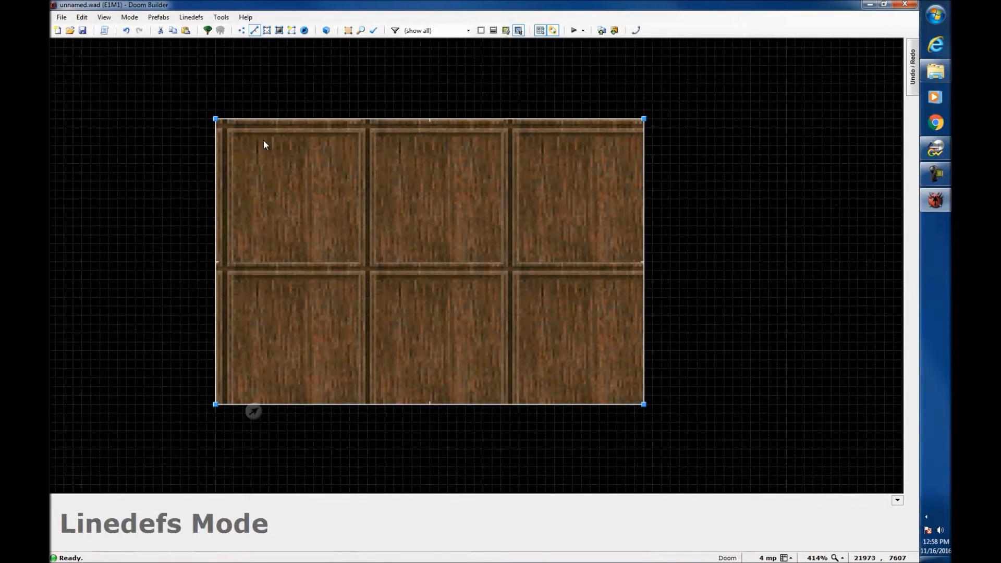
drag(264, 121, 261, 131)
drag(217, 176, 225, 173)
drag(644, 256, 653, 256)
drag(450, 404, 447, 416)
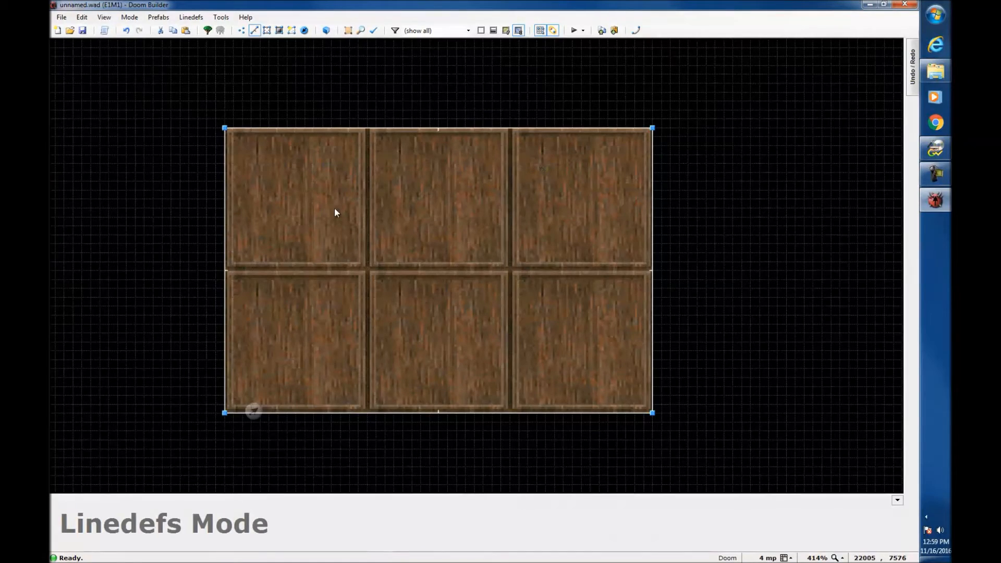
Return the map view to floor textures and inspect the ceiling tile alignment in Visual Mode
click(504, 32)
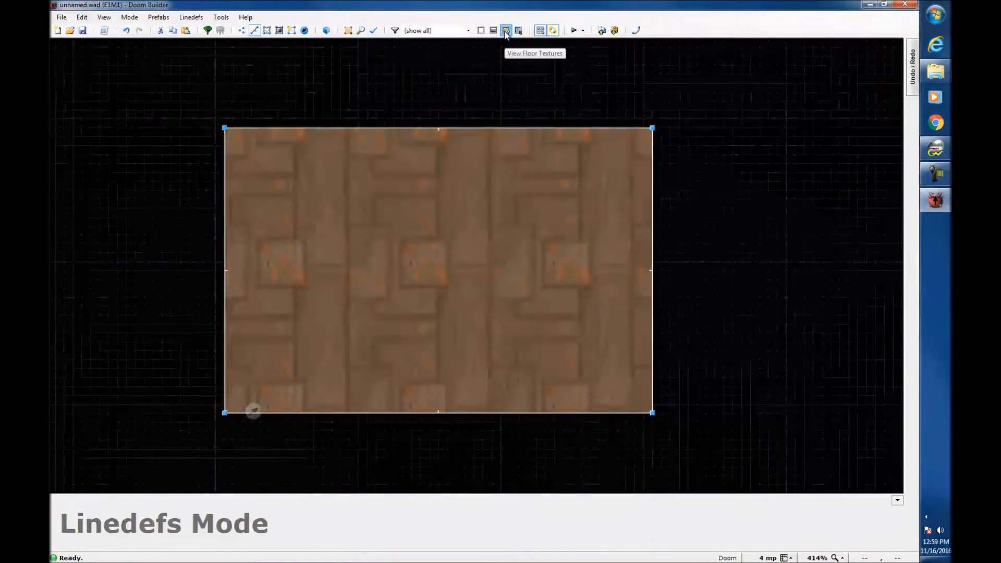
key(q)
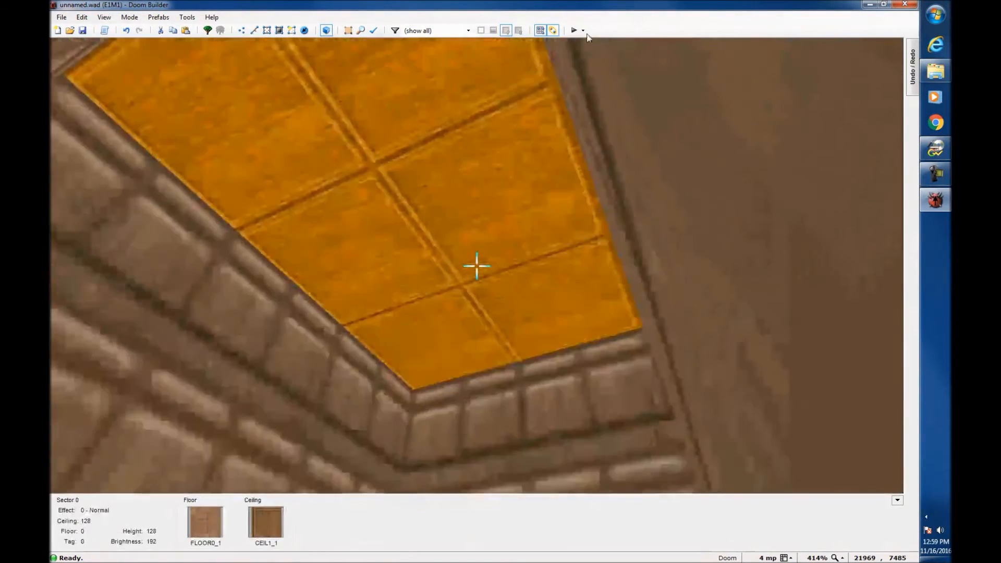
key(e)
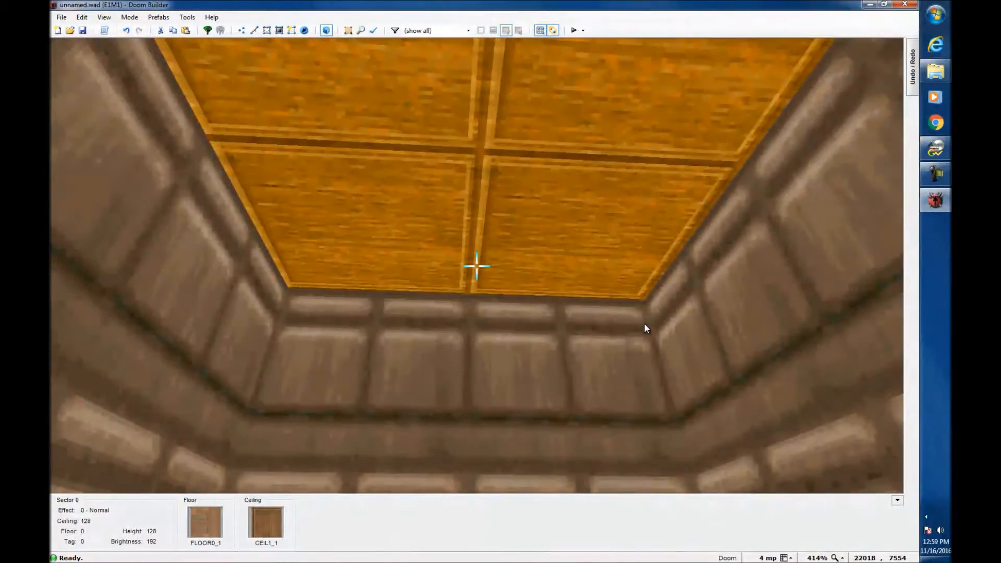
key(q)
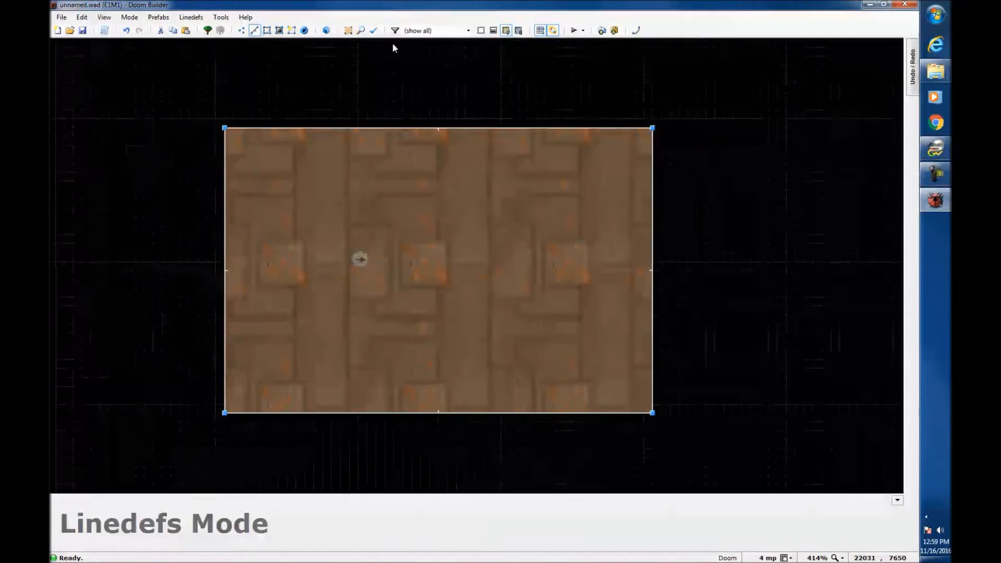
In Things mode, insert a thing near the middle of the room's west wall and make it a Player 1 start
key(t)
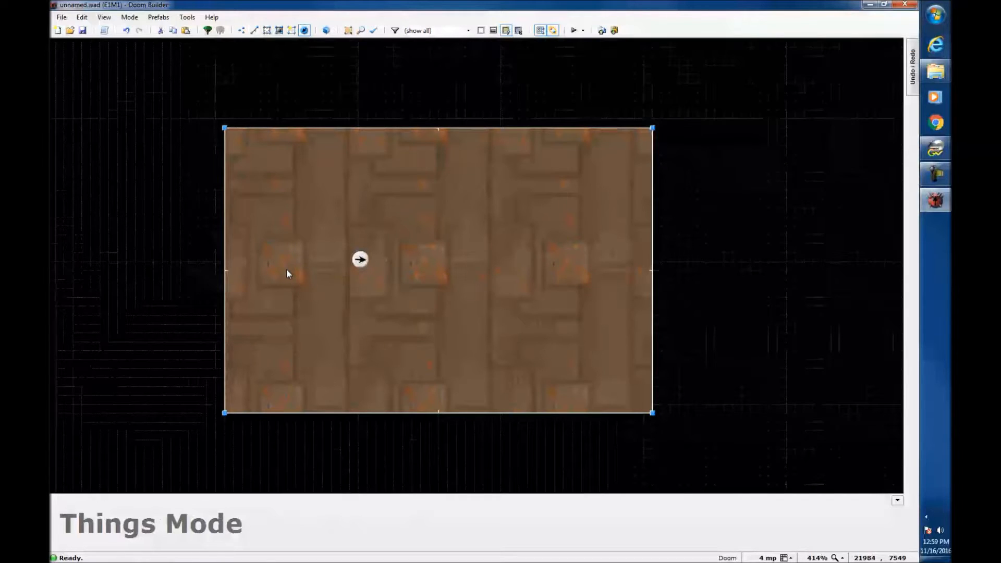
right_click(287, 269)
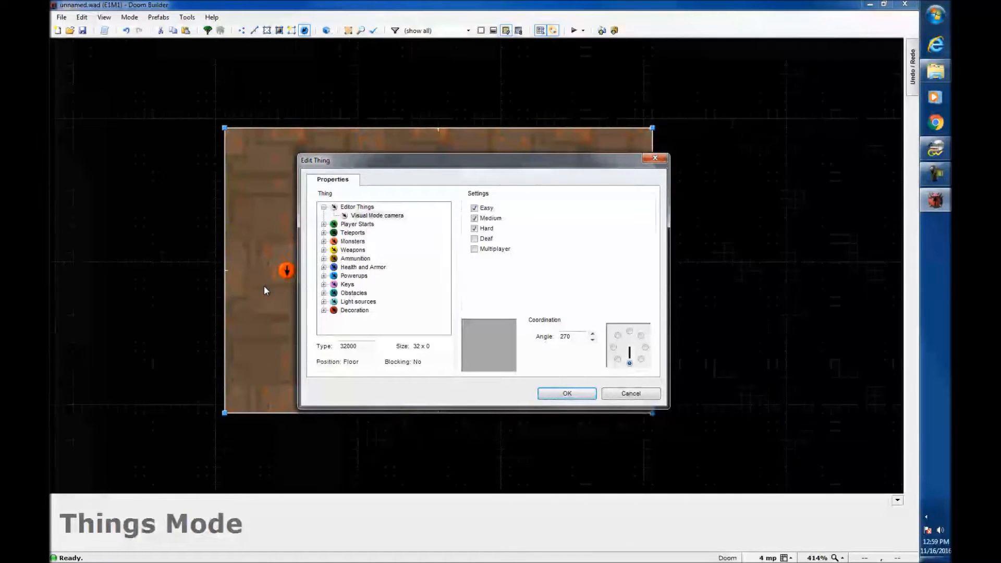
click(347, 224)
double_click(347, 225)
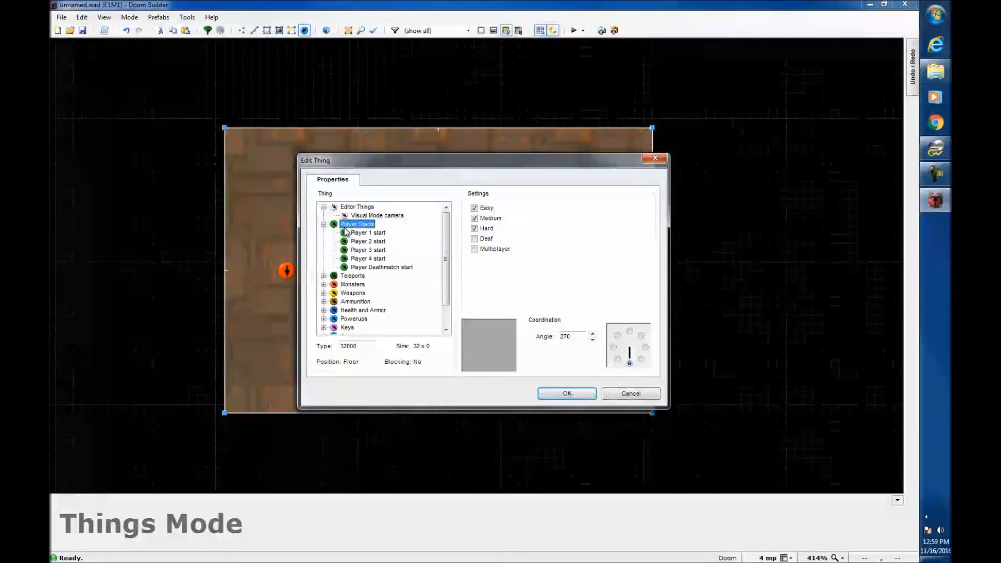
click(325, 225)
click(324, 225)
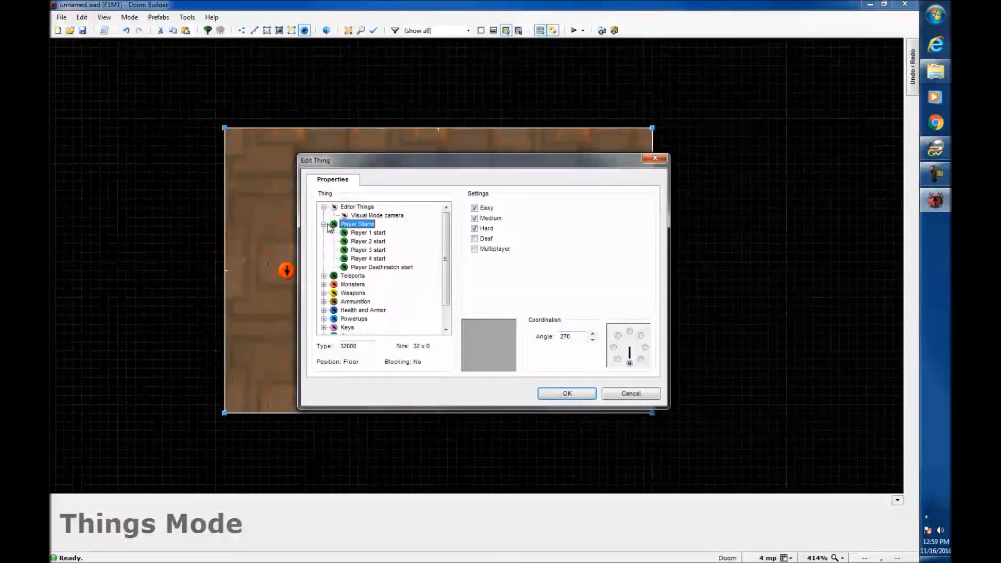
click(363, 234)
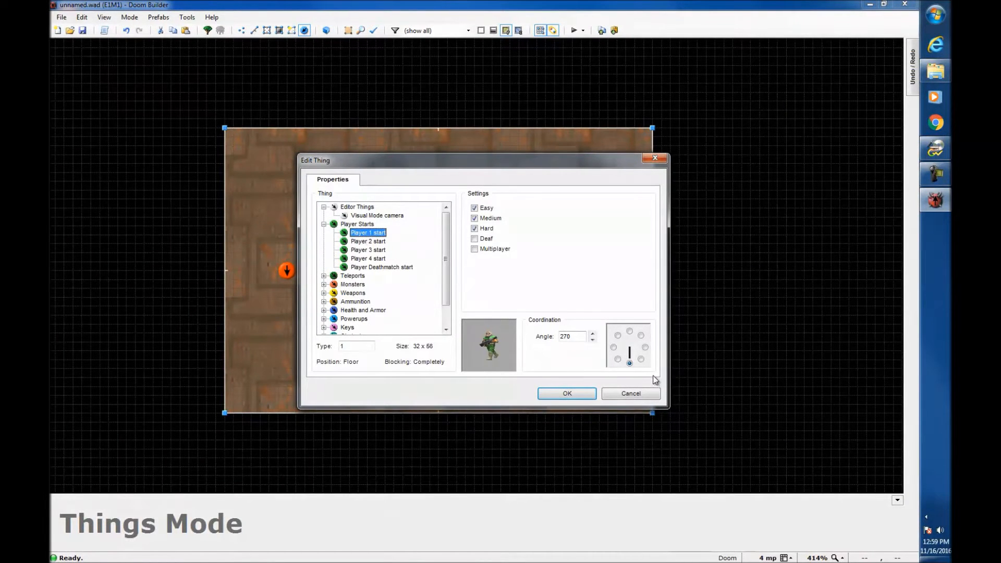
Set the player start's angle to 0 so it faces east, and accept the thing's properties
drag(537, 164, 662, 93)
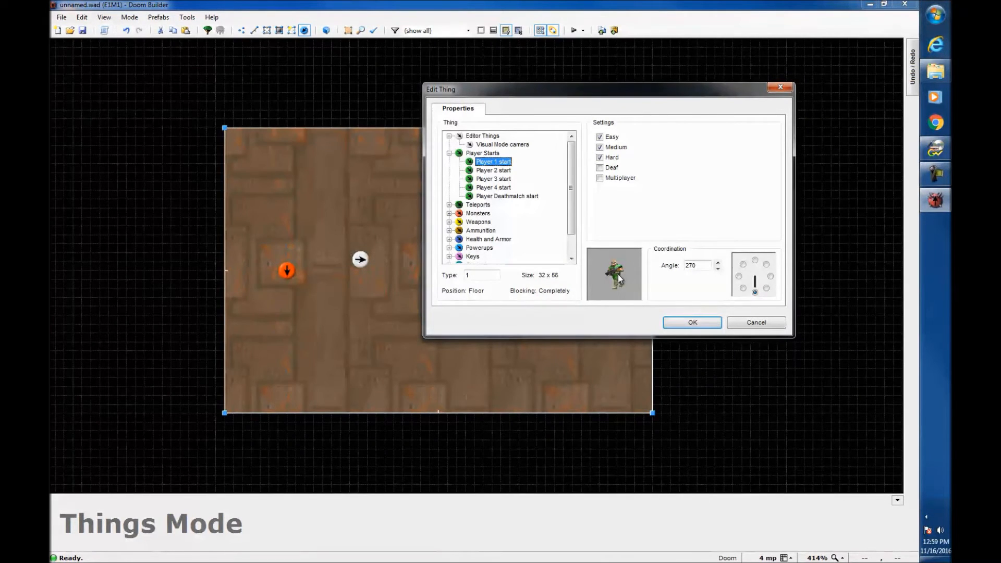
click(771, 276)
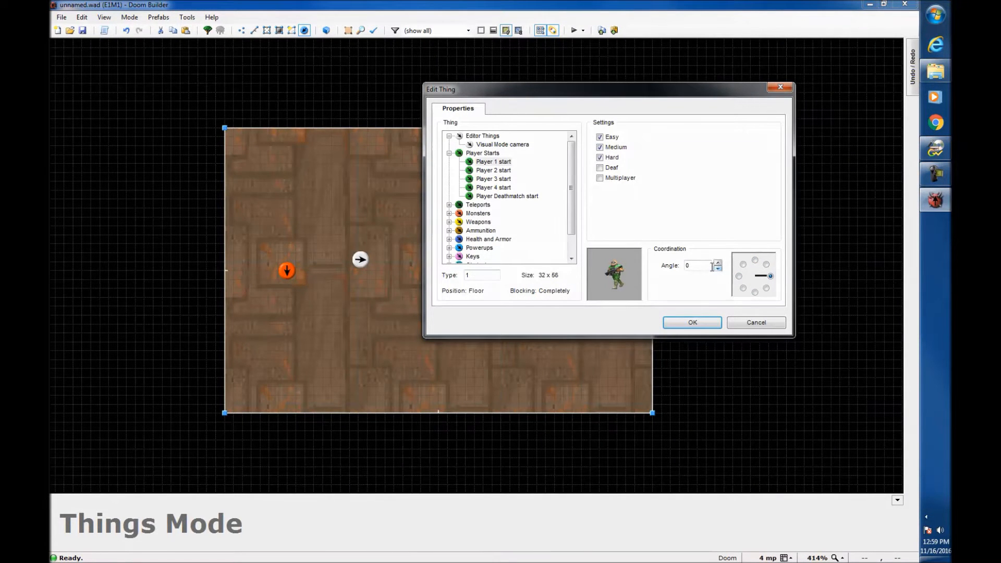
double_click(694, 267)
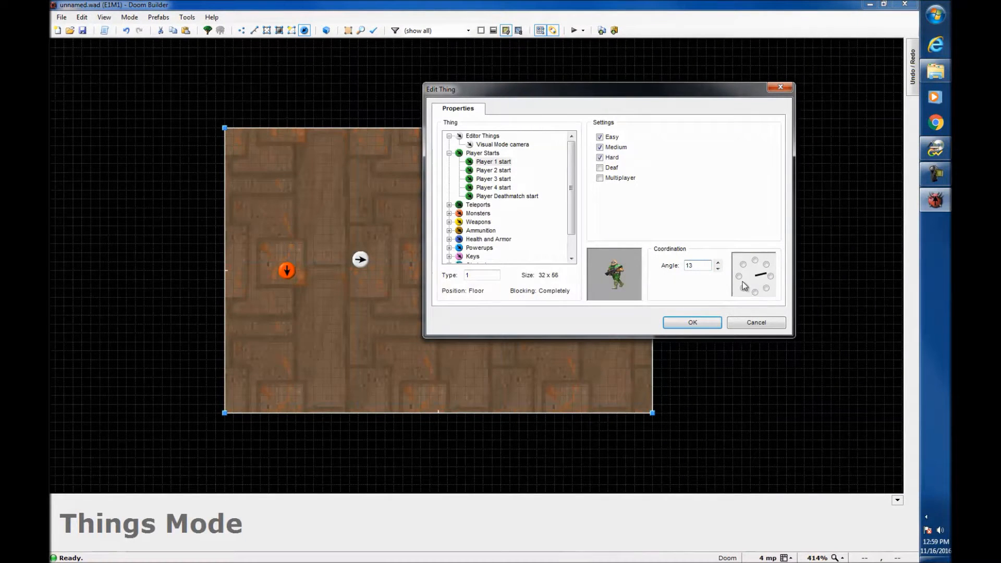
click(771, 277)
click(680, 323)
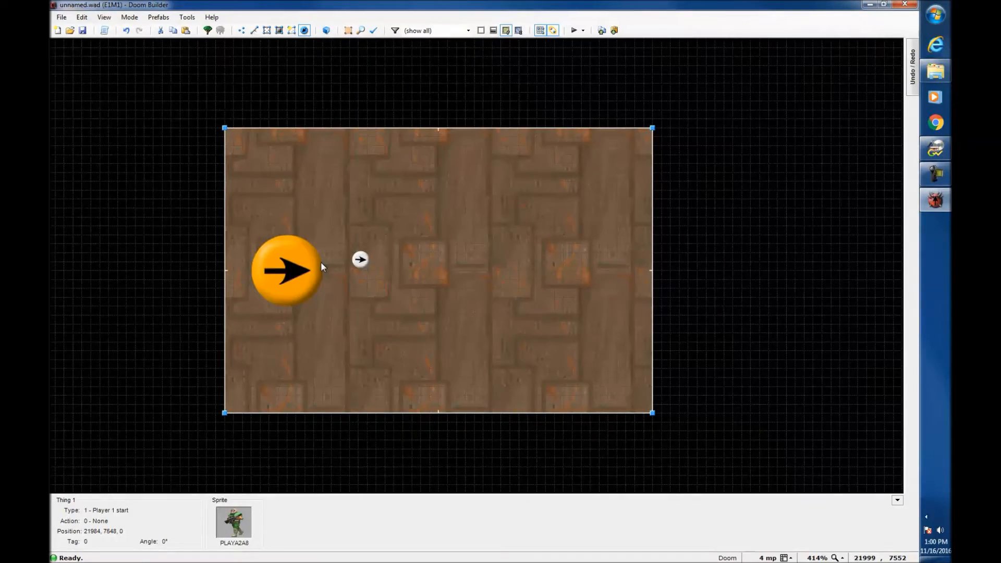
Examine the player start's placement and facing from several sides in Visual Mode, and return to the 2D map
key(w)
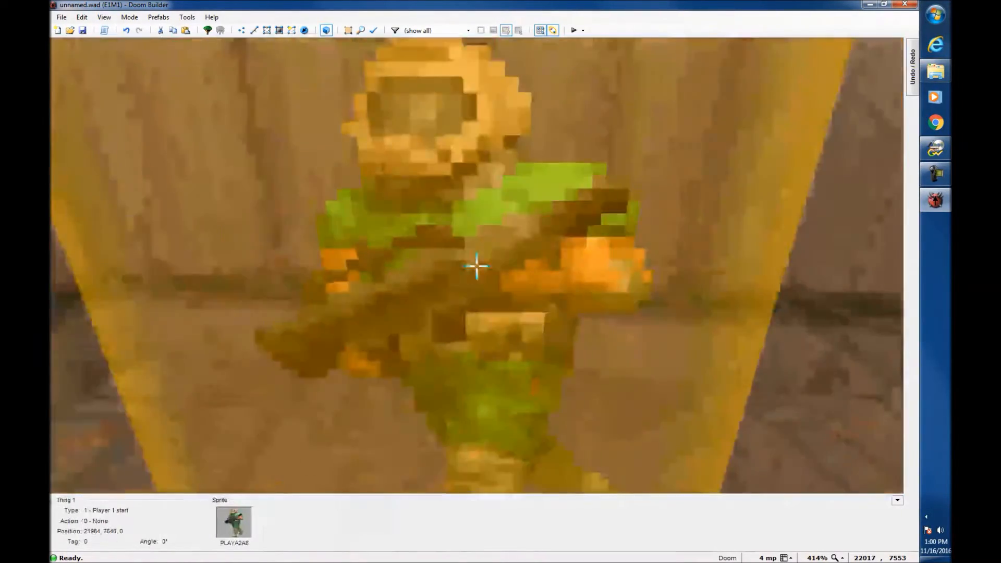
key(d)
key(s)
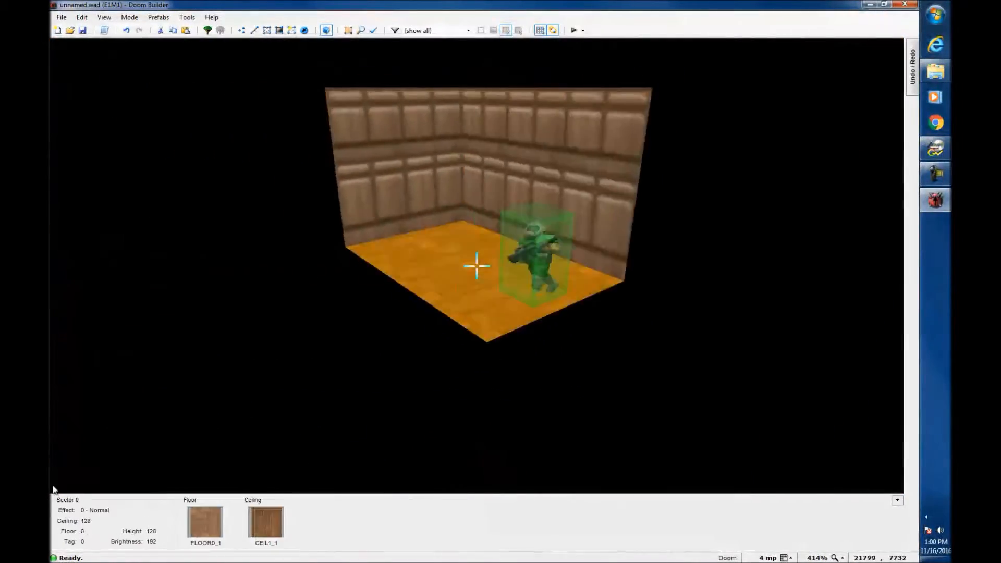
key(e)
key(f)
key(d)
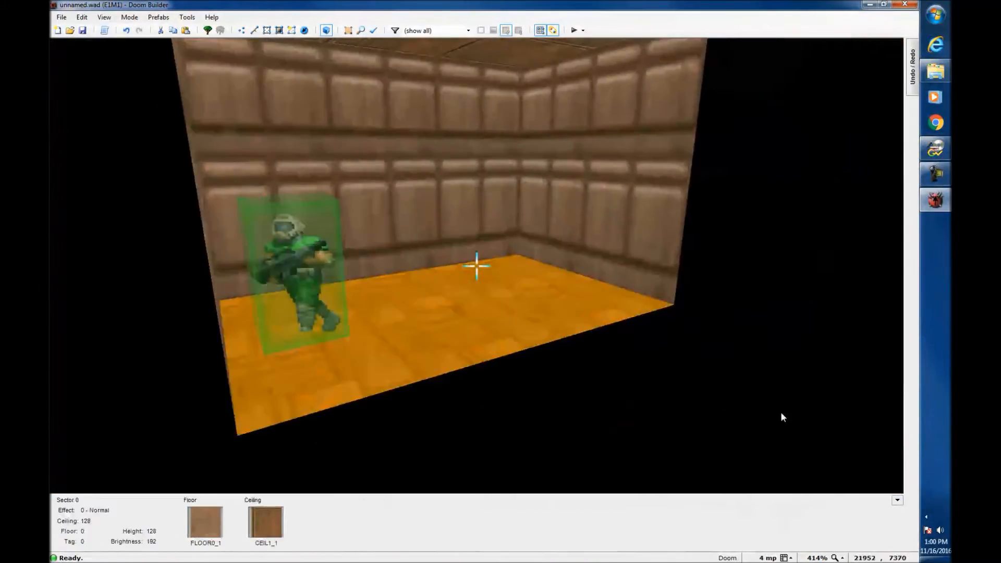
key(s)
key(e)
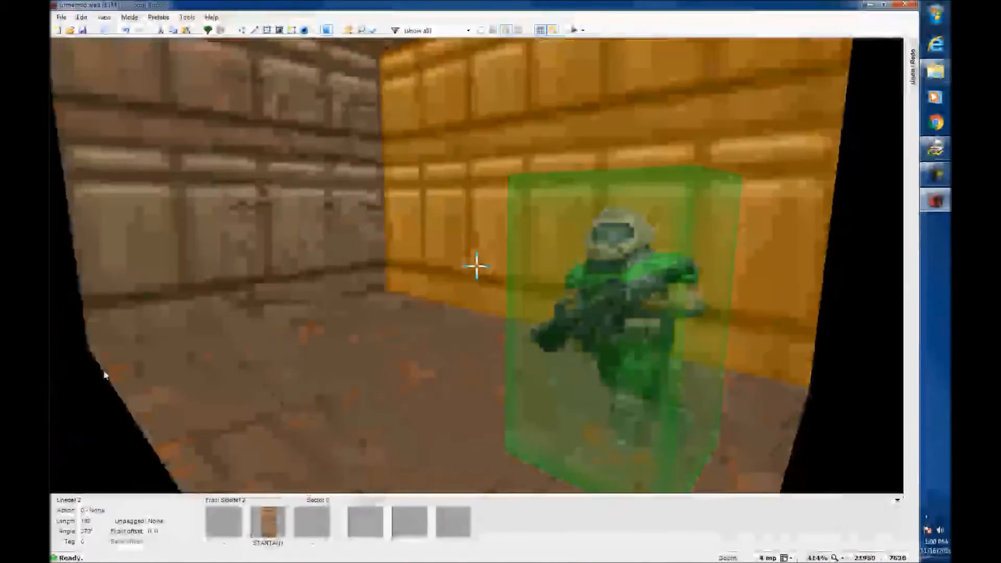
key(s)
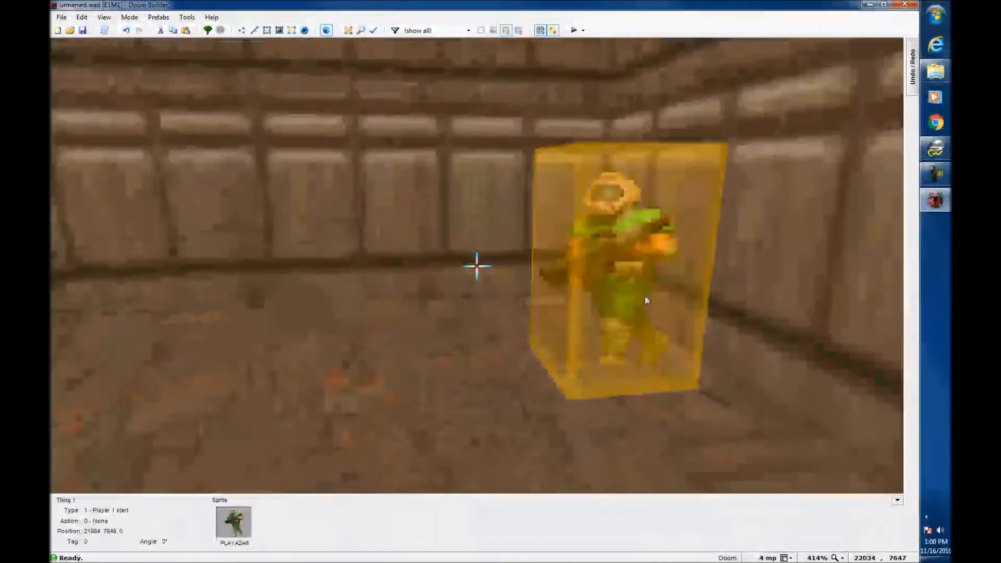
key(e)
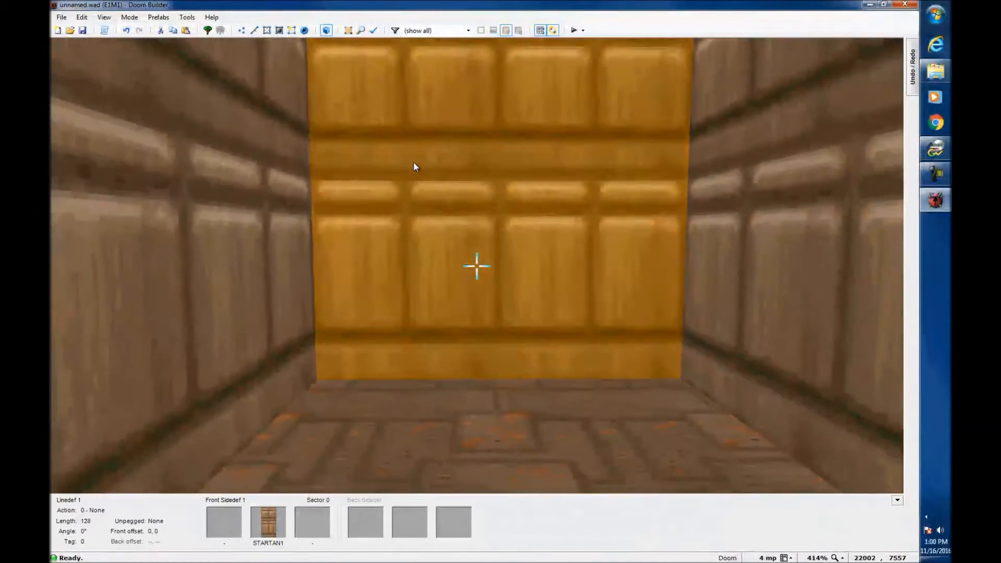
key(d)
key(e)
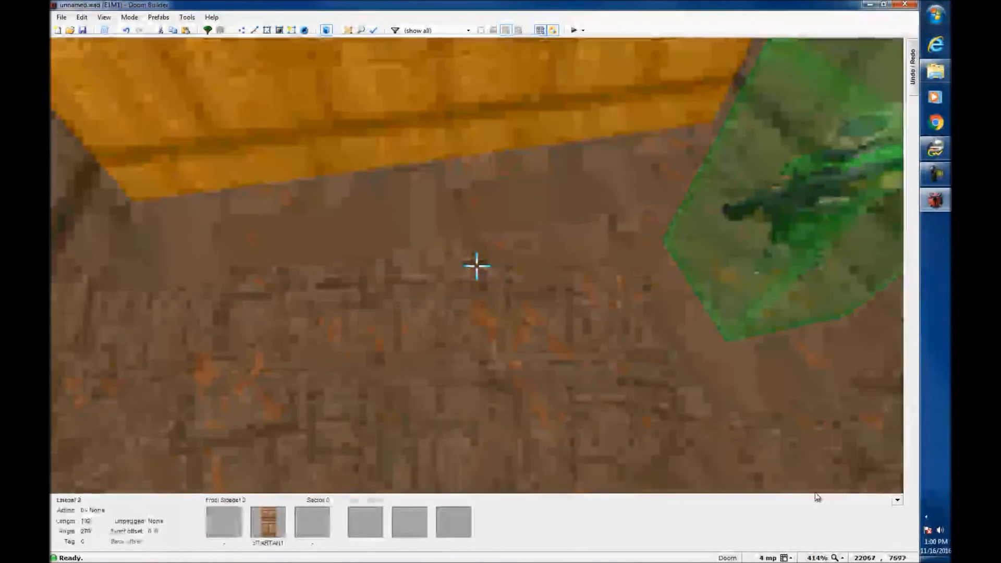
key(w)
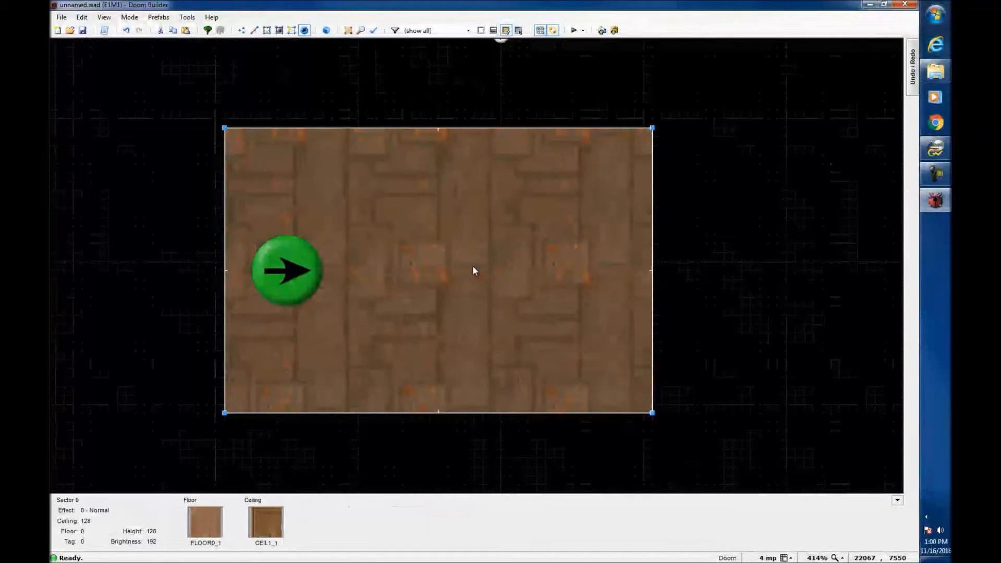
In Linedefs mode, draw a second room 132 units wide and 128 units high, 16 units east of the first room
scroll(336, 333, down, 3)
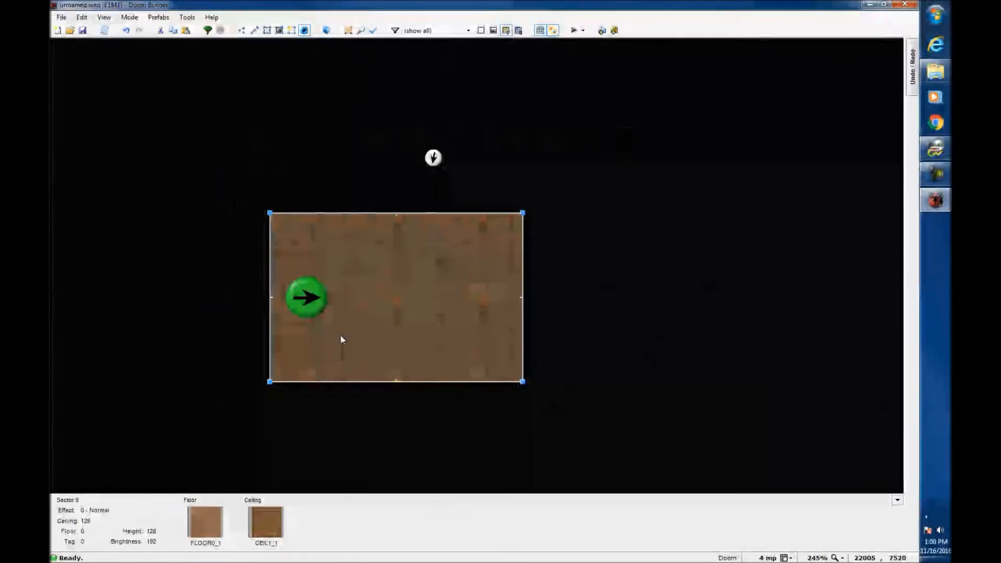
scroll(555, 408, up, 1)
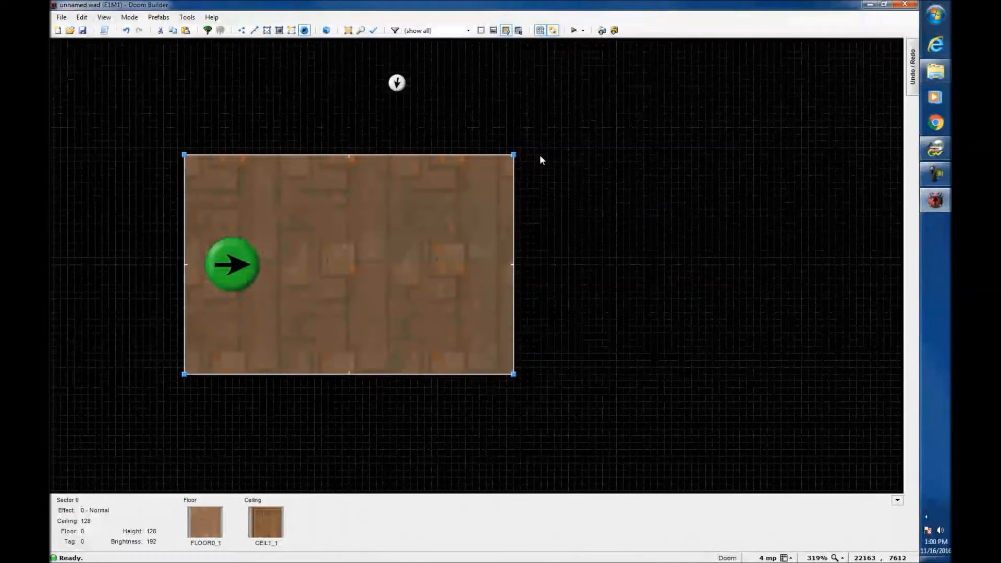
key(l)
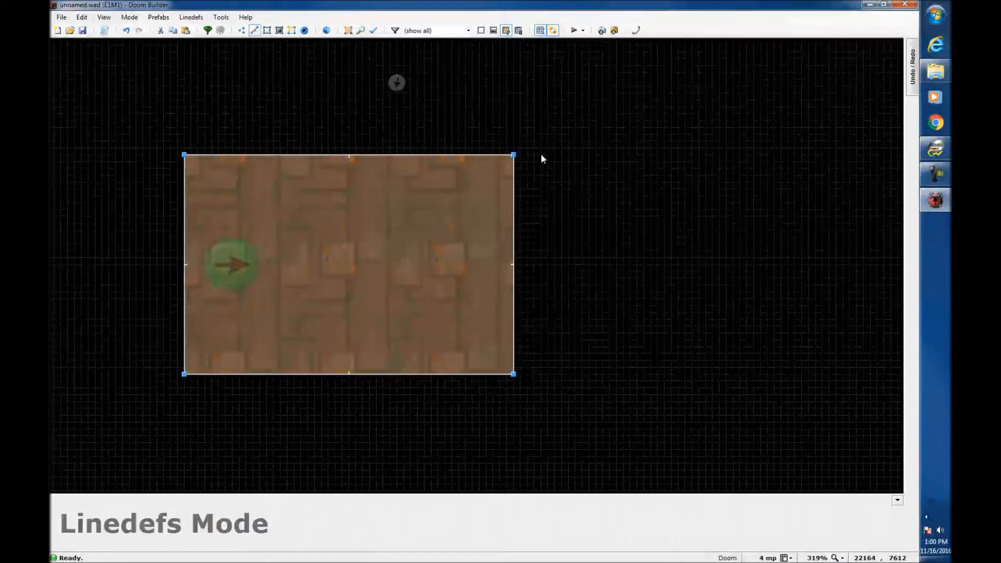
key(d)
click(540, 155)
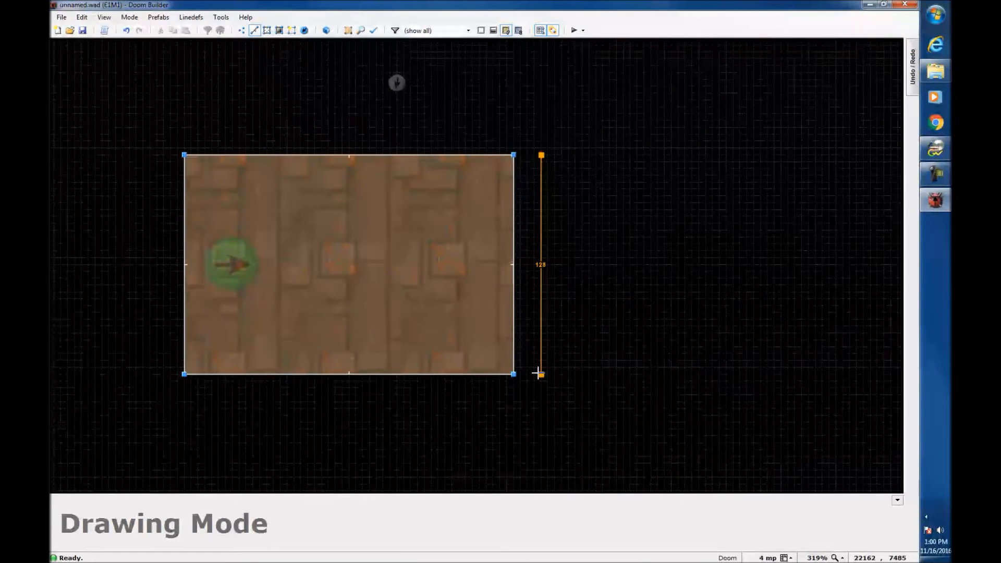
click(538, 374)
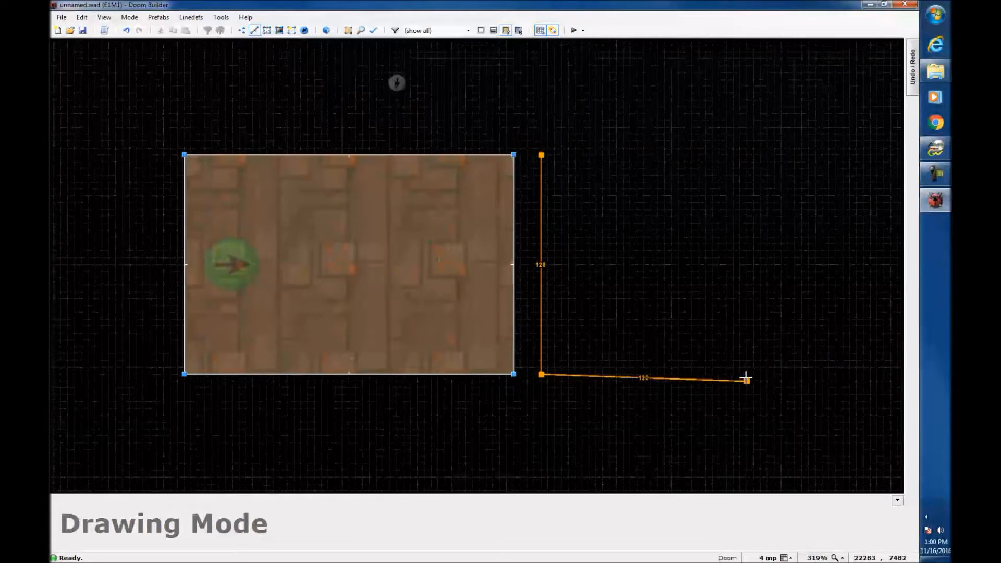
click(767, 372)
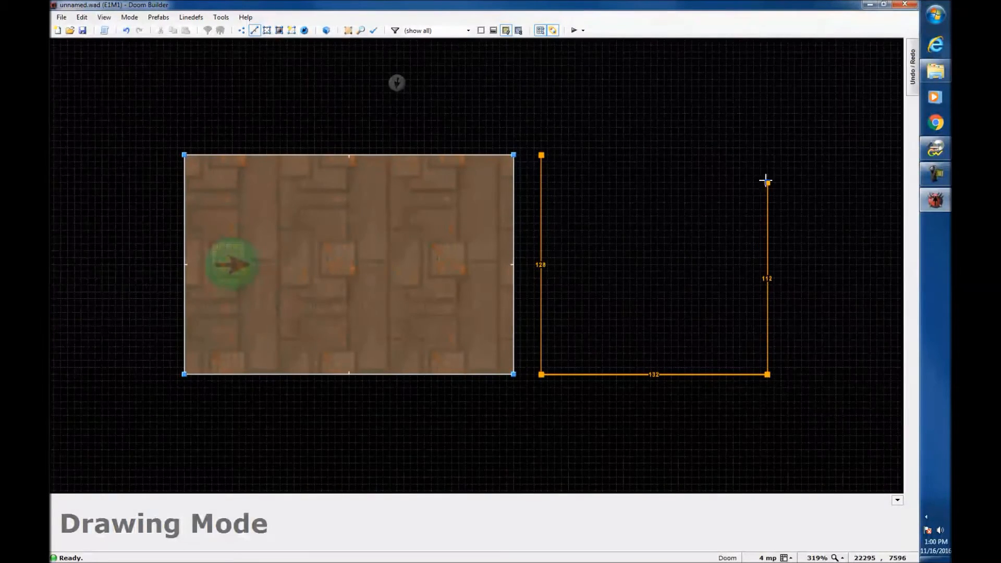
click(765, 154)
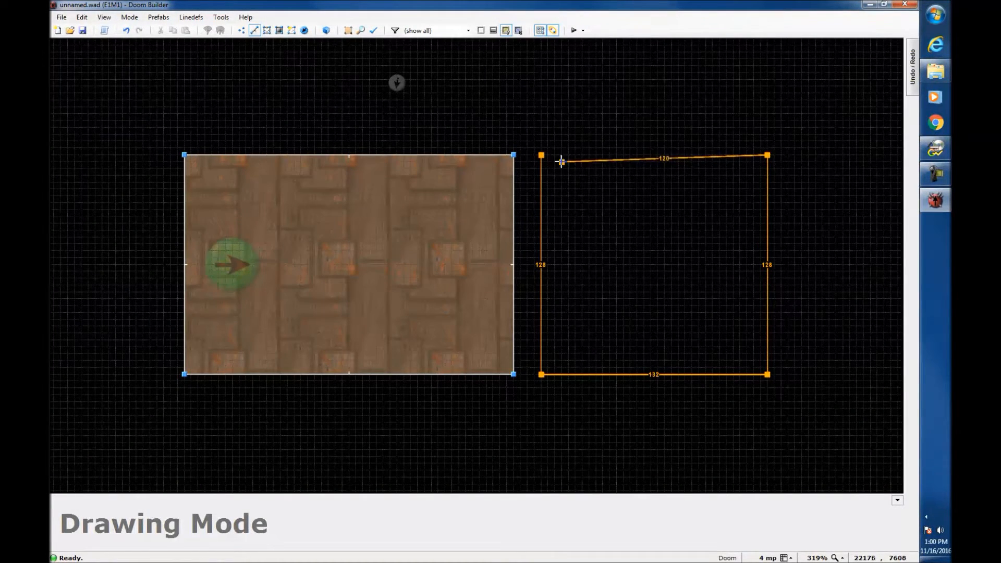
click(542, 154)
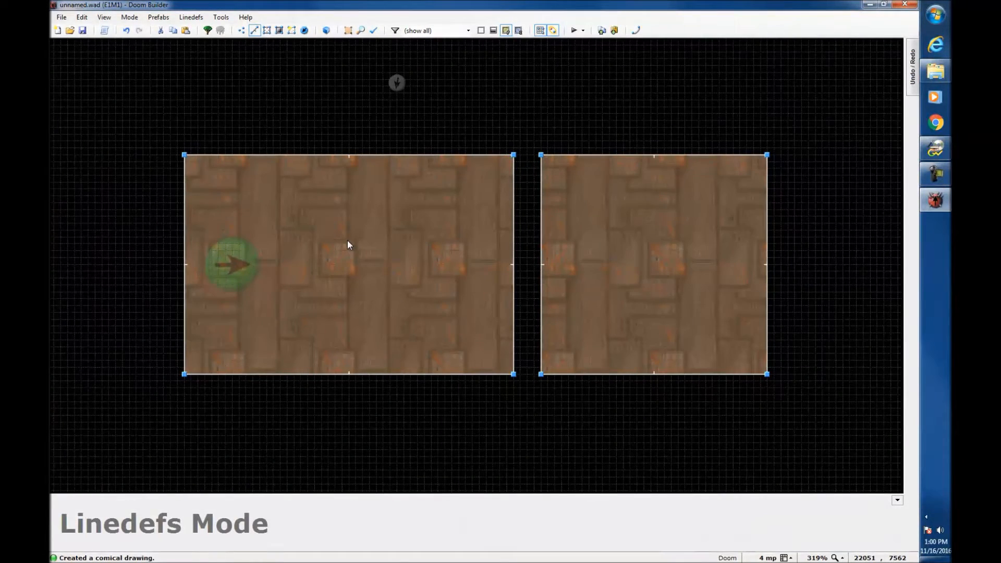
Draw a connecting passage 16 units wide and 64 units high between the facing walls of the two rooms
scroll(543, 222, up, 4)
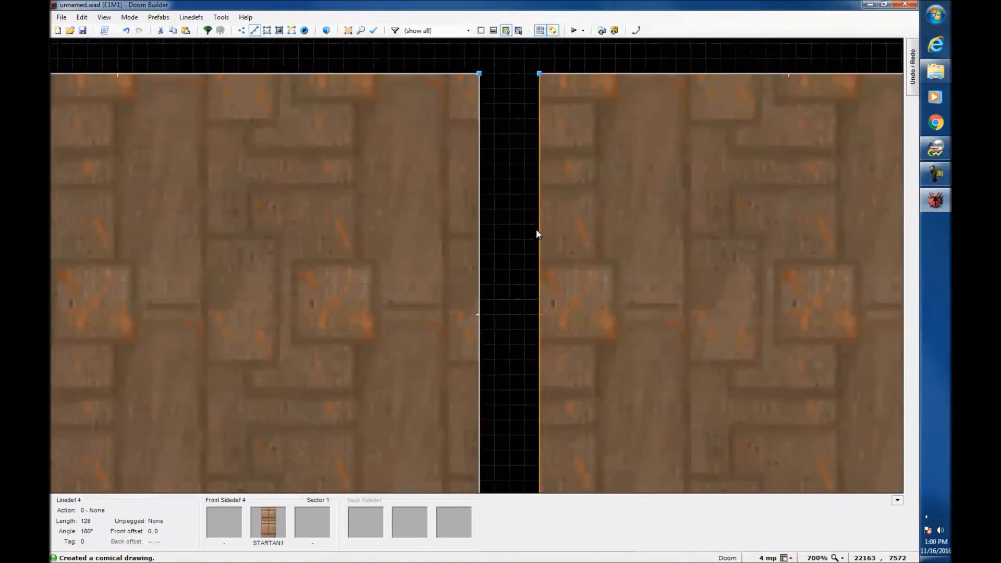
scroll(308, 157, down, 1)
scroll(479, 359, up, 1)
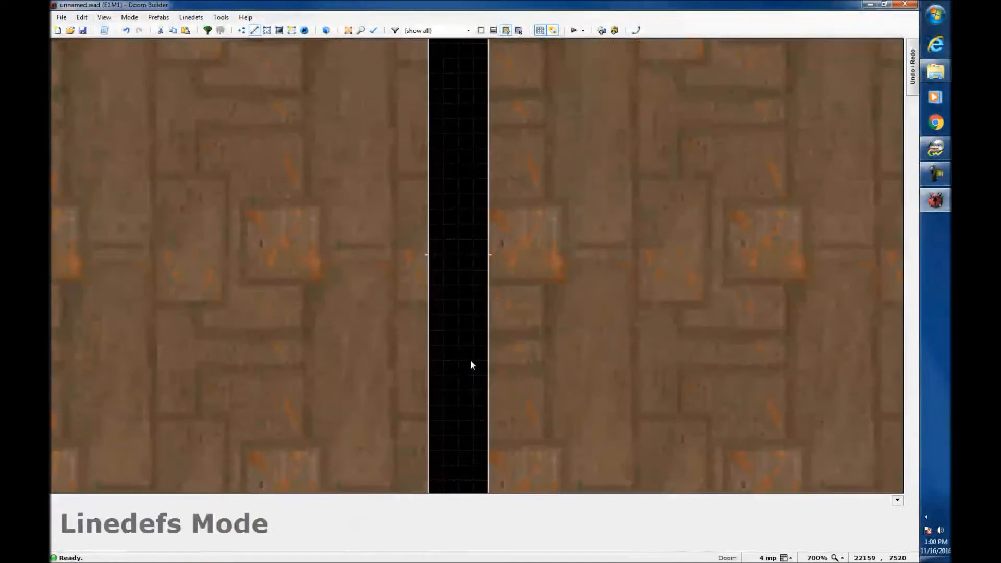
scroll(469, 360, down, 1)
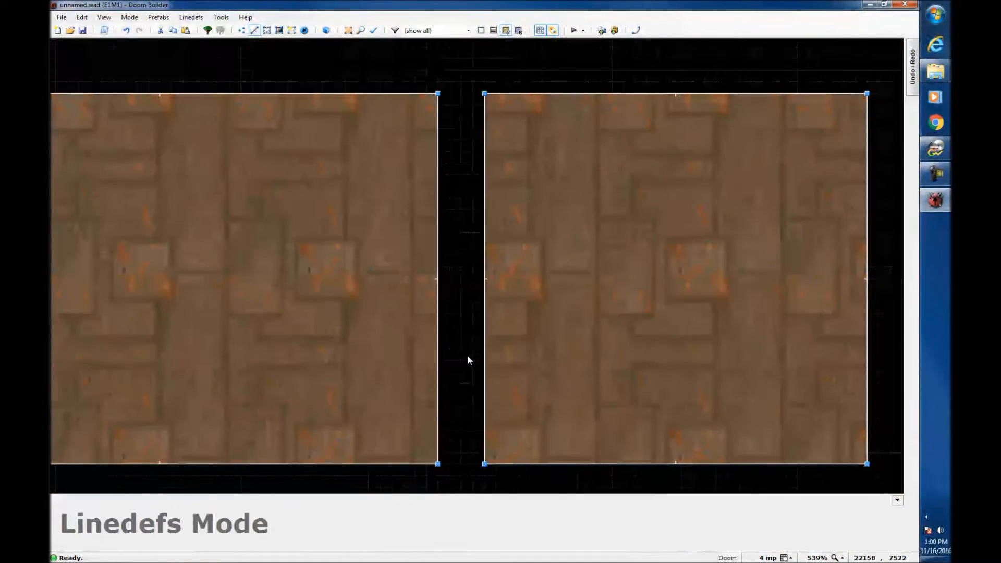
key(d)
click(450, 163)
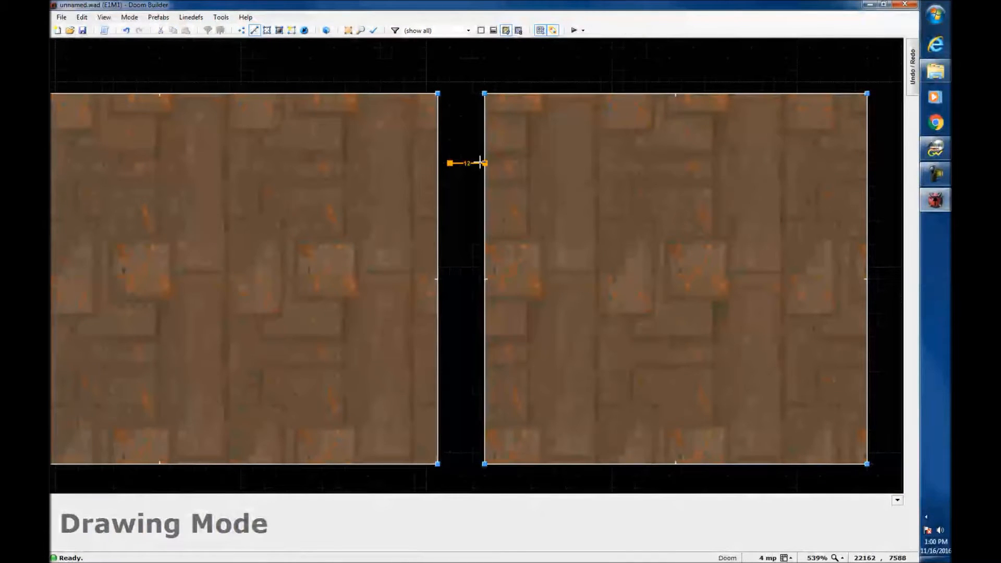
click(484, 163)
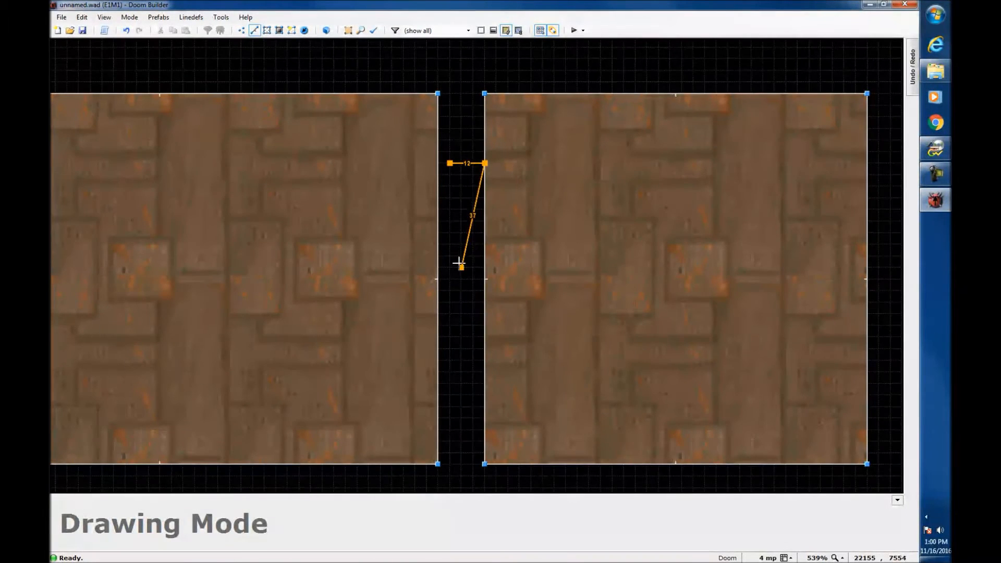
click(486, 350)
click(438, 349)
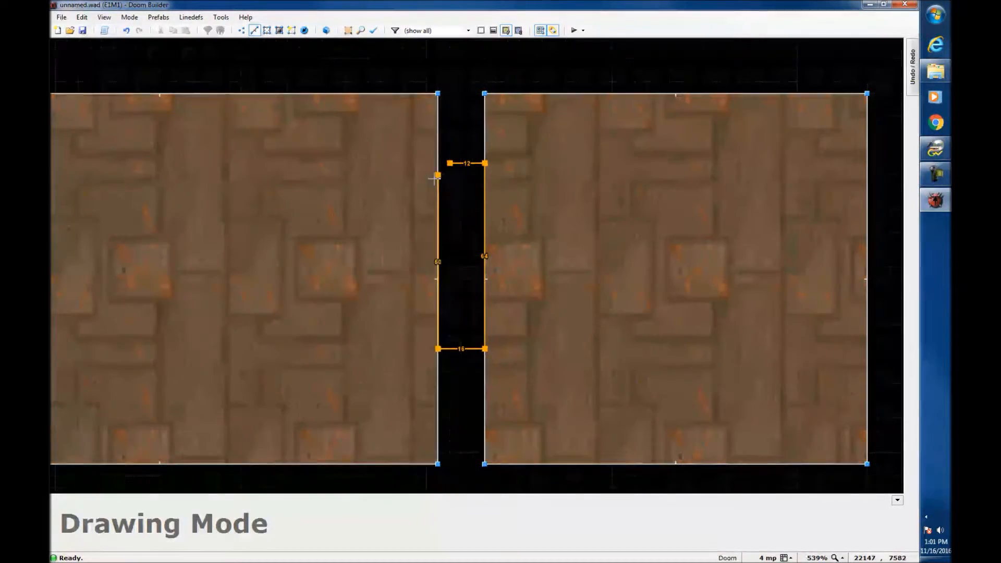
click(441, 163)
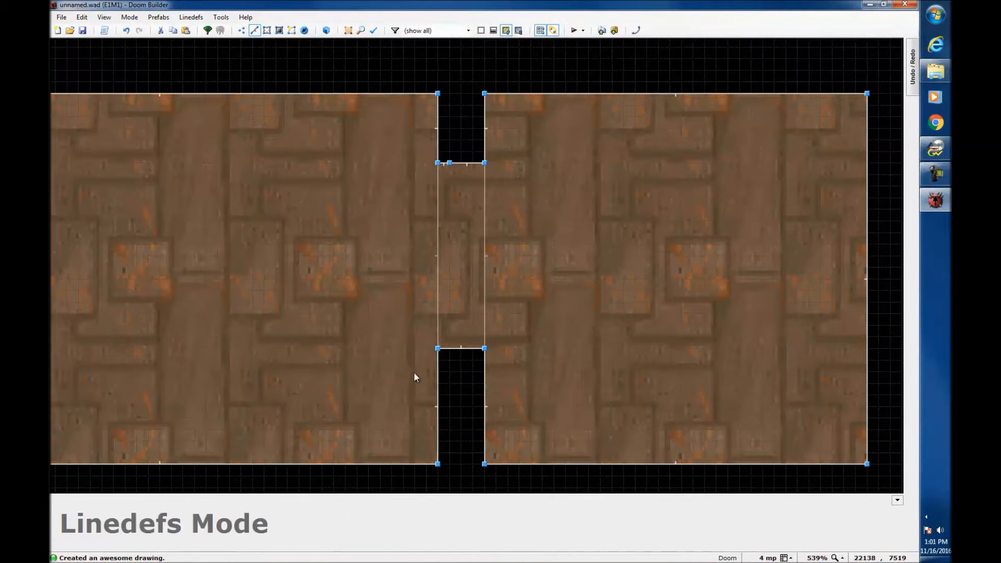
Check the passage between the rooms in Visual Mode and move its south wall 12 units south in the 2D map
key(w)
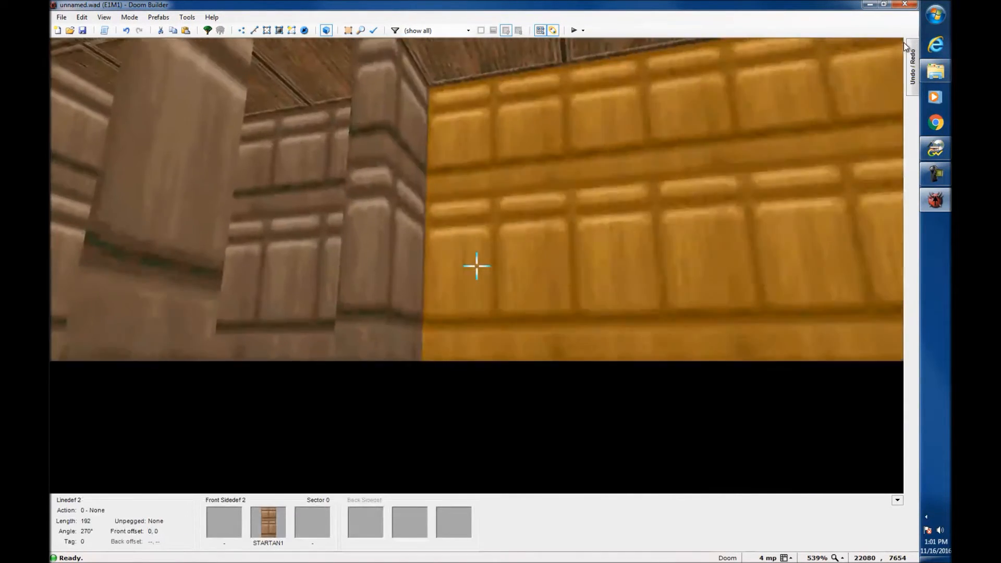
key(e)
key(w)
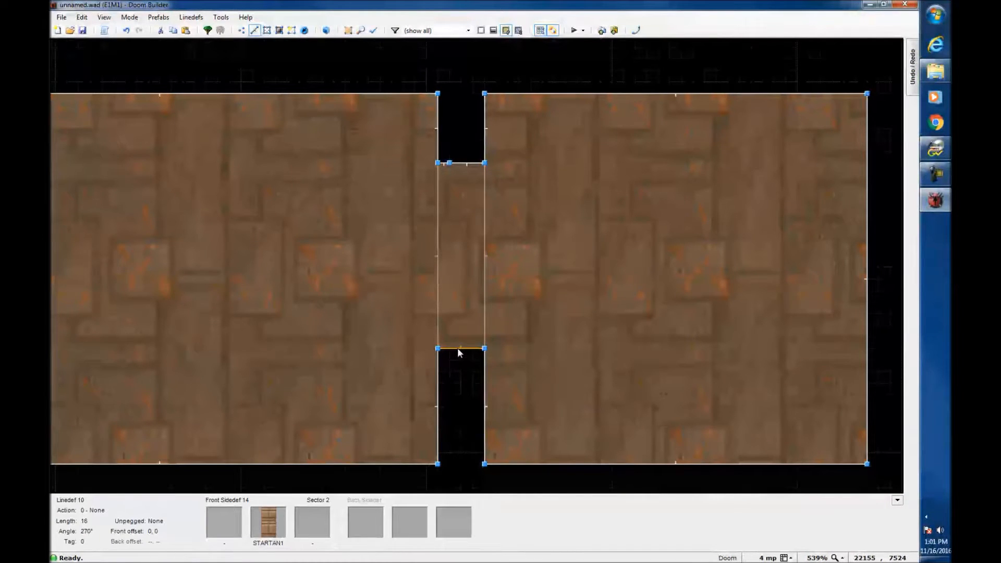
drag(462, 348, 459, 381)
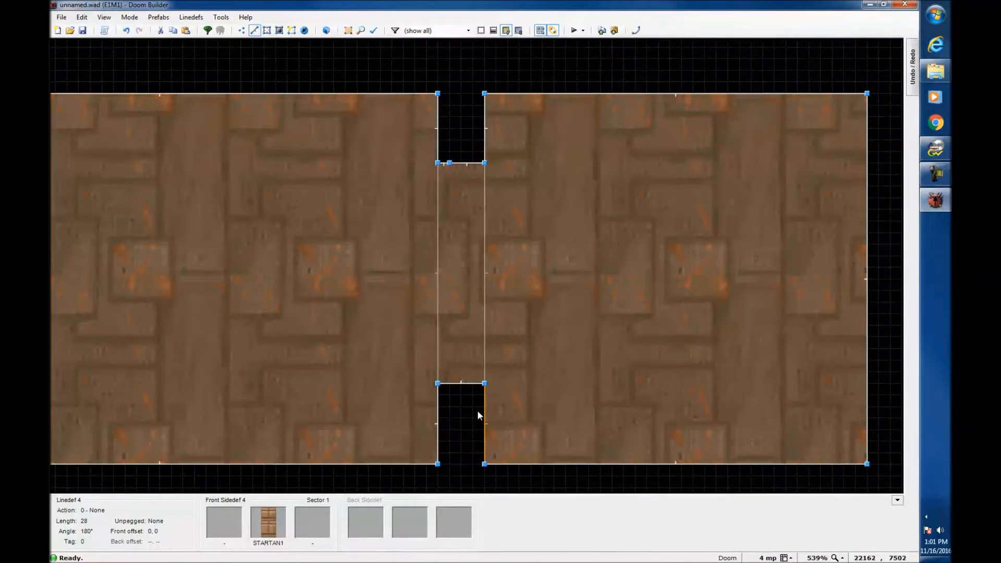
Move the passage's south wall 4 units south, and undo the wall moves and the drawing of the passage
drag(465, 381, 465, 392)
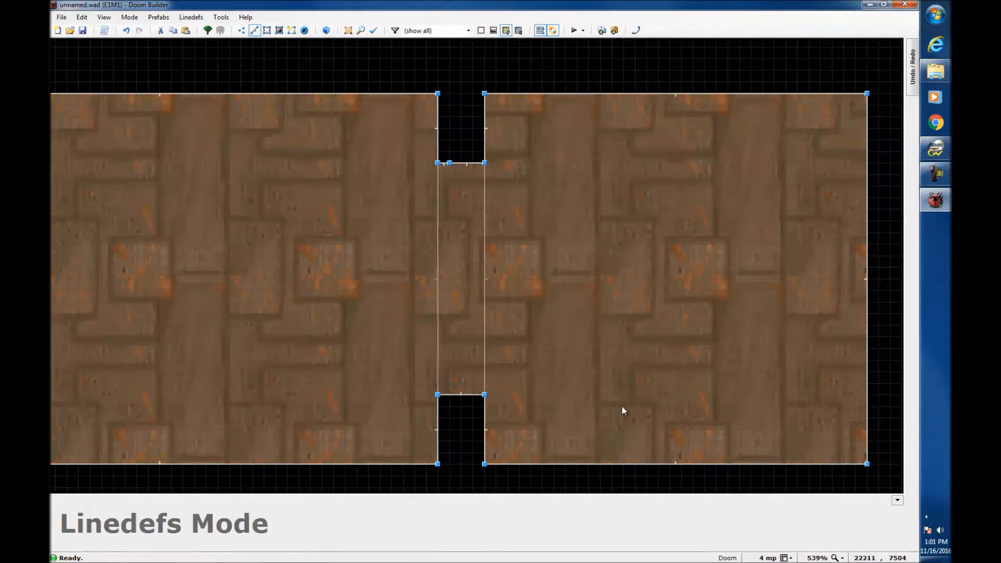
key(ctrl+z)
key(ctrl+z)
key(ctrl+z)
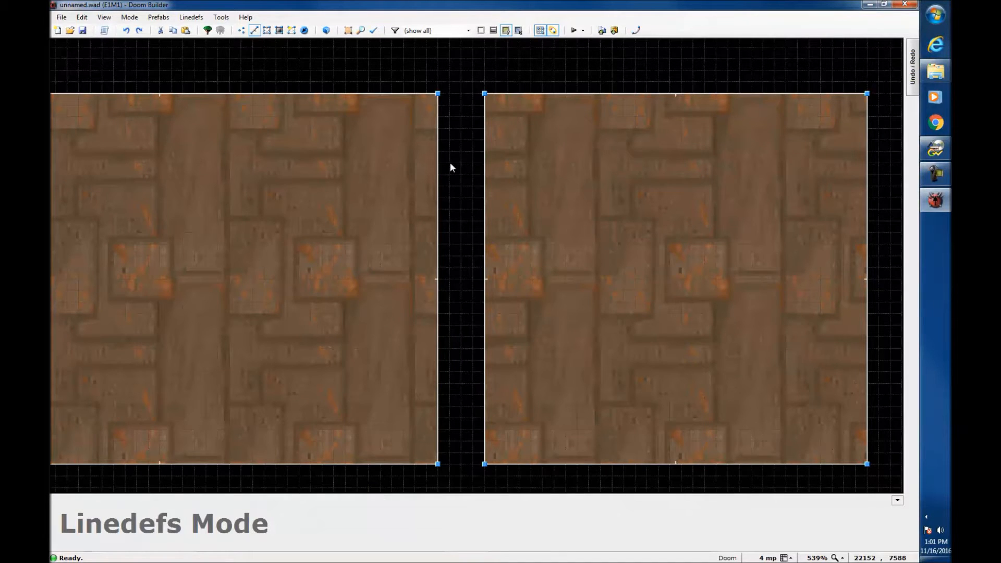
Redraw the passage between the two rooms 16 units wide and 80 units high, with an extra vertex 4 units along its north wall
key(d)
click(450, 163)
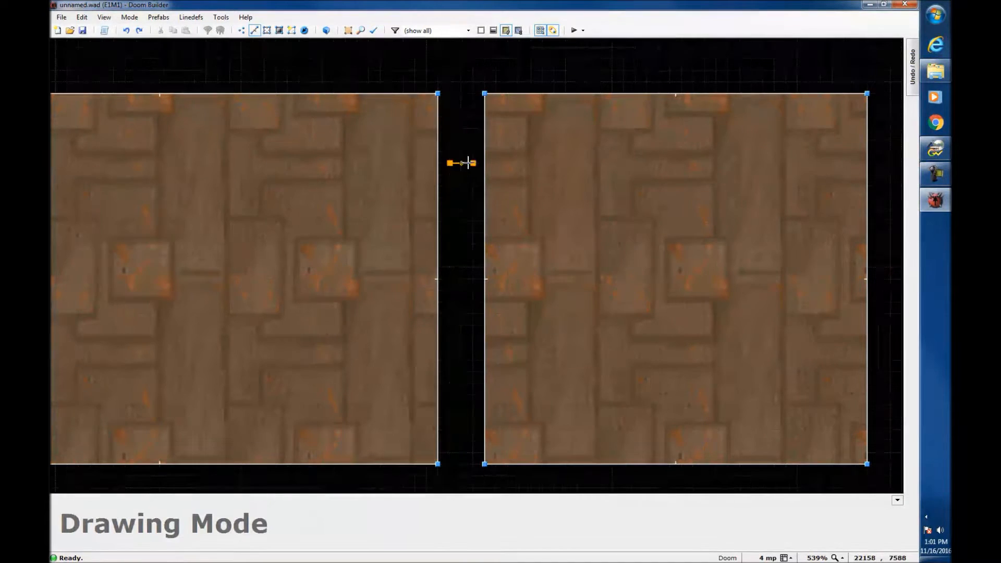
click(483, 164)
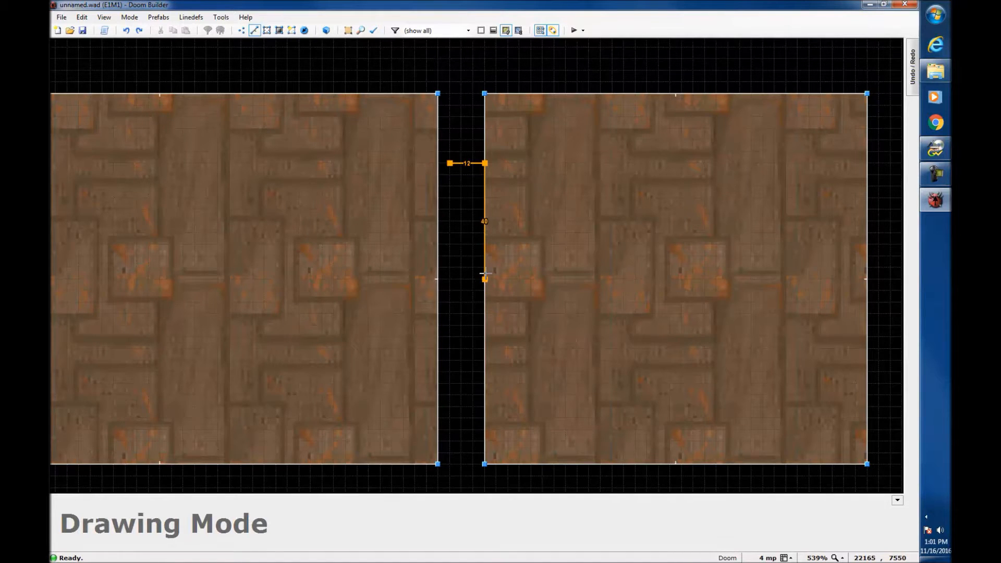
scroll(484, 274, up, 4)
scroll(476, 300, up, 1)
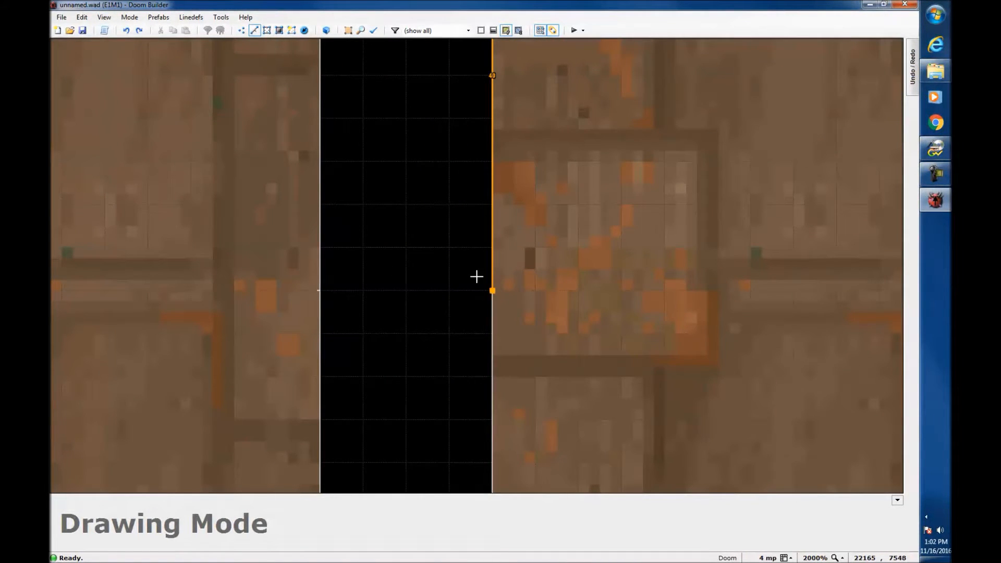
scroll(434, 281, down, 8)
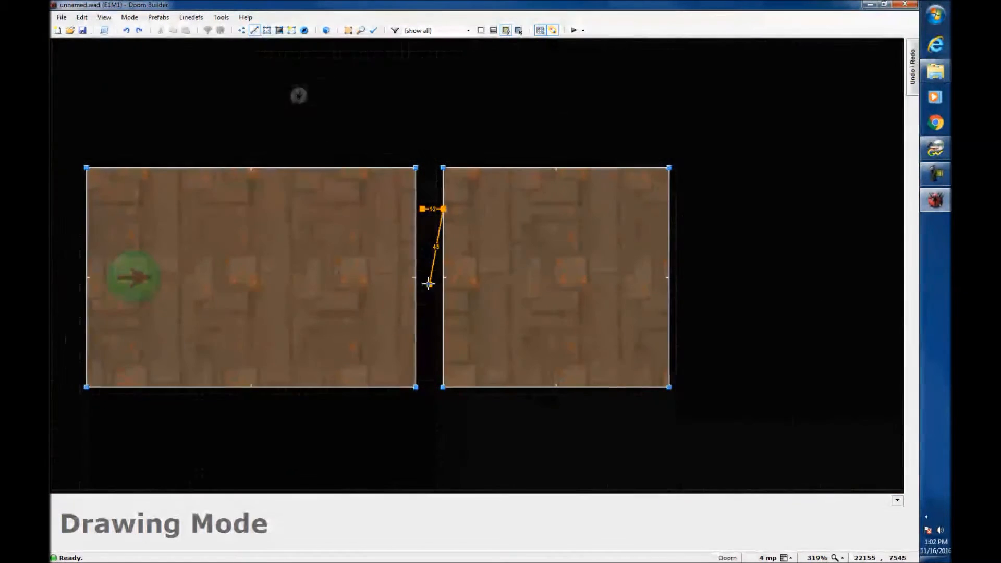
scroll(428, 283, up, 5)
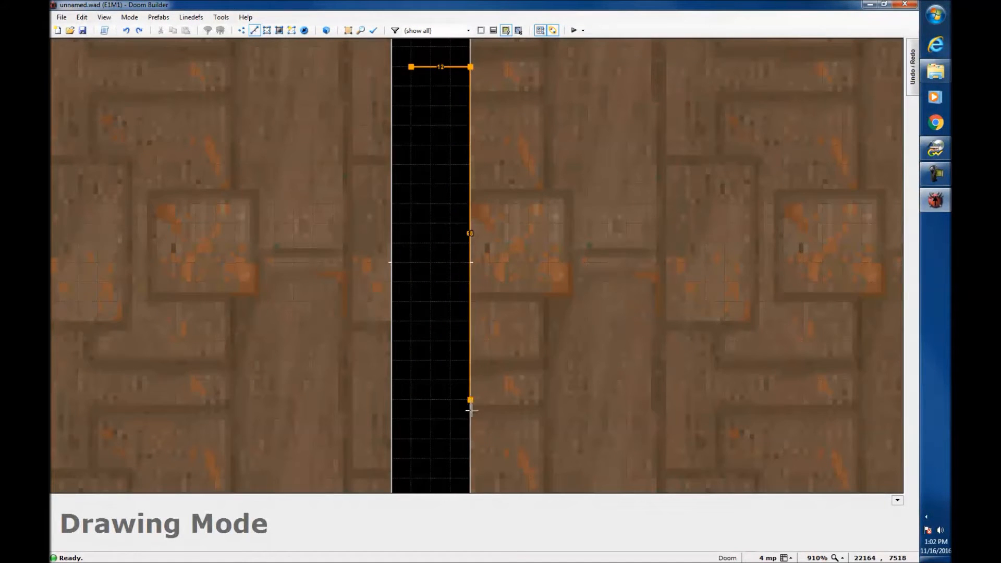
click(471, 458)
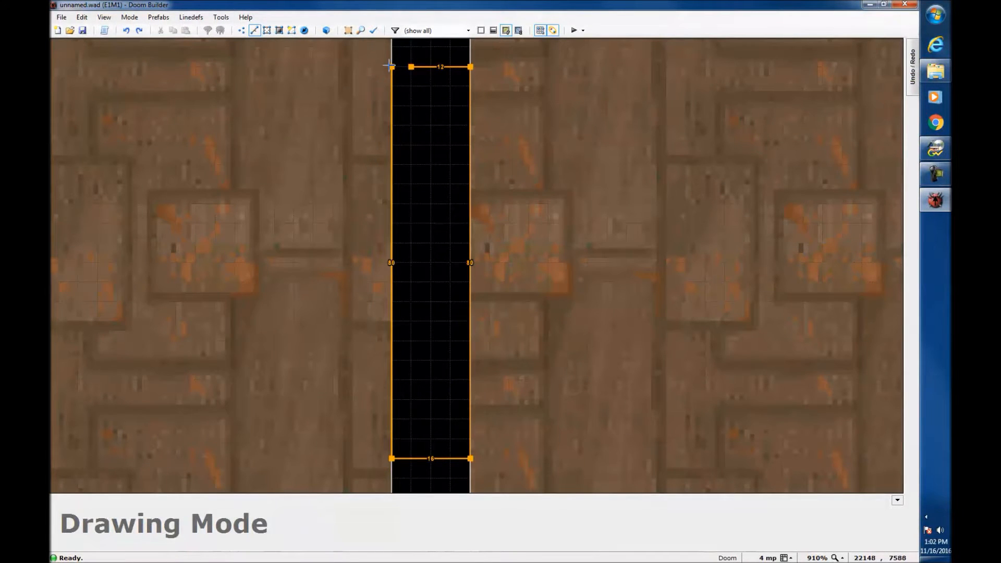
click(410, 67)
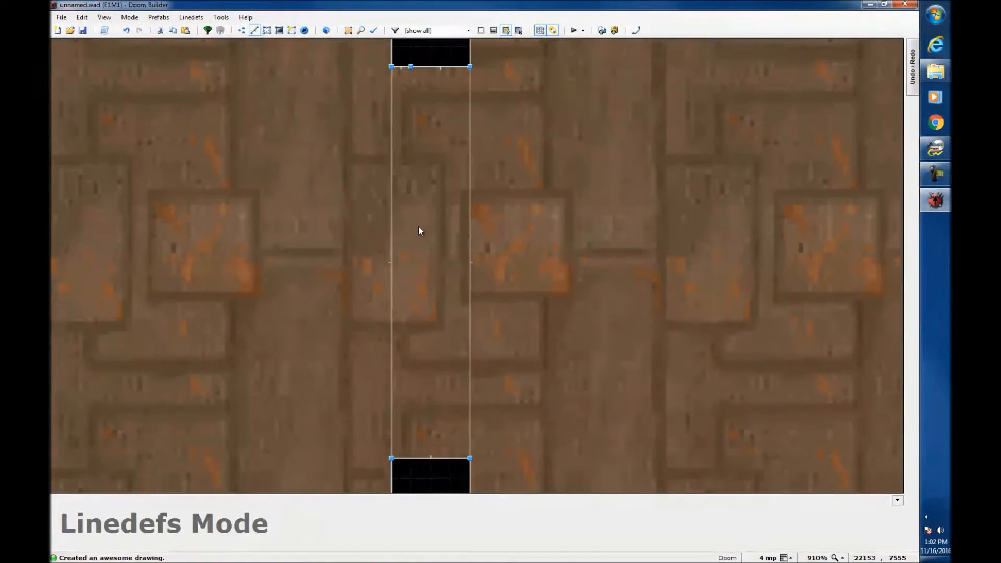
Examine the extra vertex in the passage's north wall in Vertices Mode and the split wall faces in Visual Mode
scroll(415, 266, down, 3)
scroll(420, 132, up, 7)
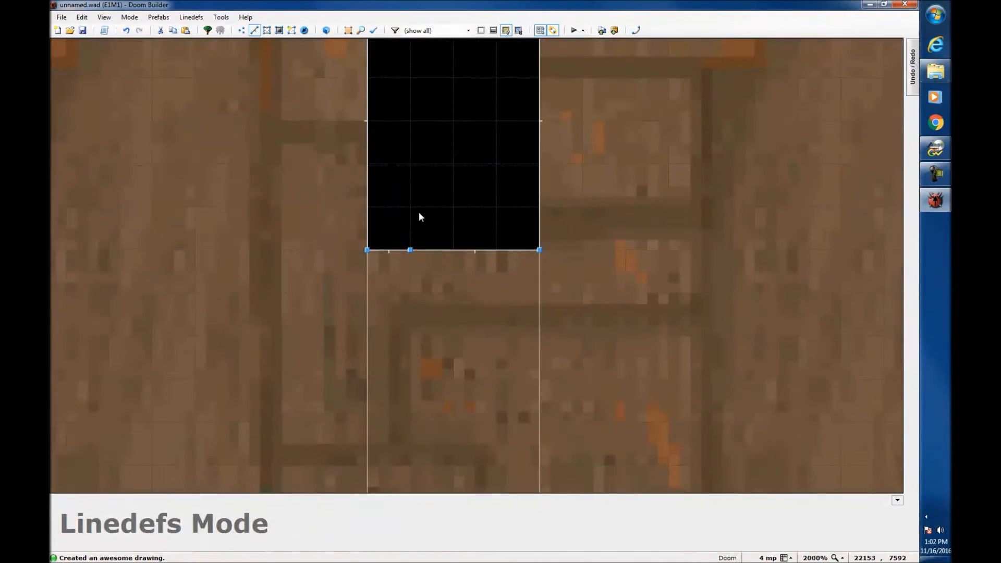
scroll(413, 225, down, 4)
key(v)
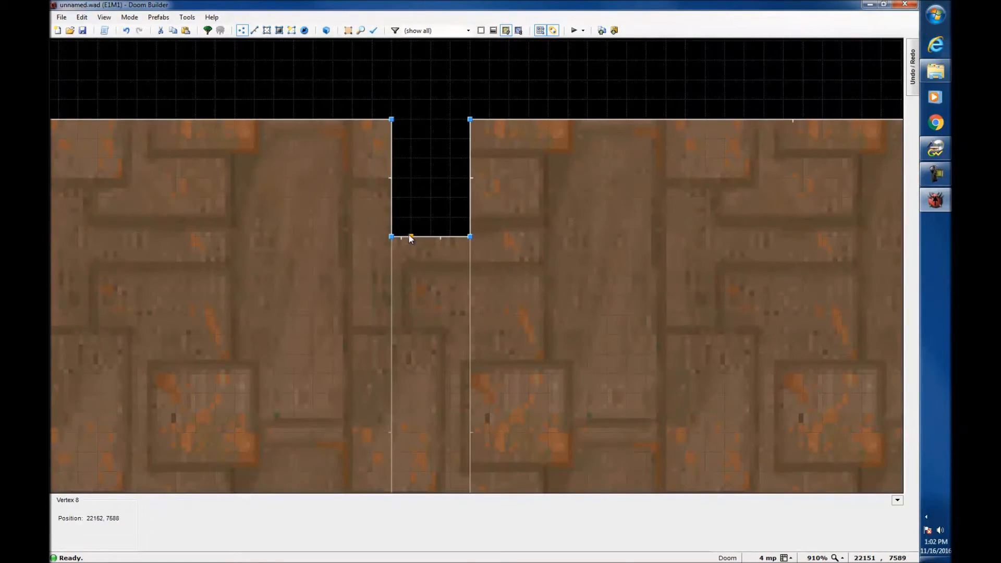
key(w)
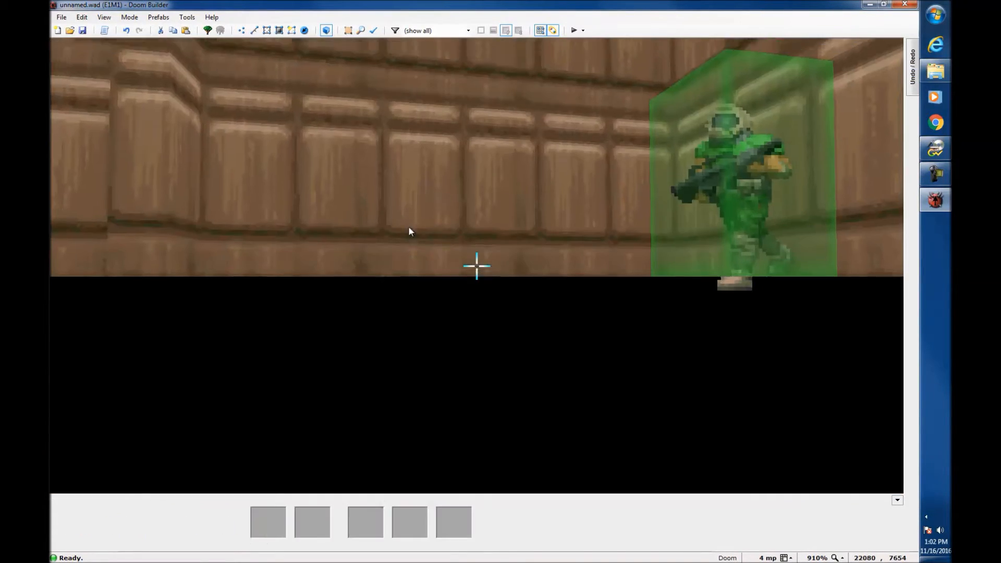
key(d)
key(e)
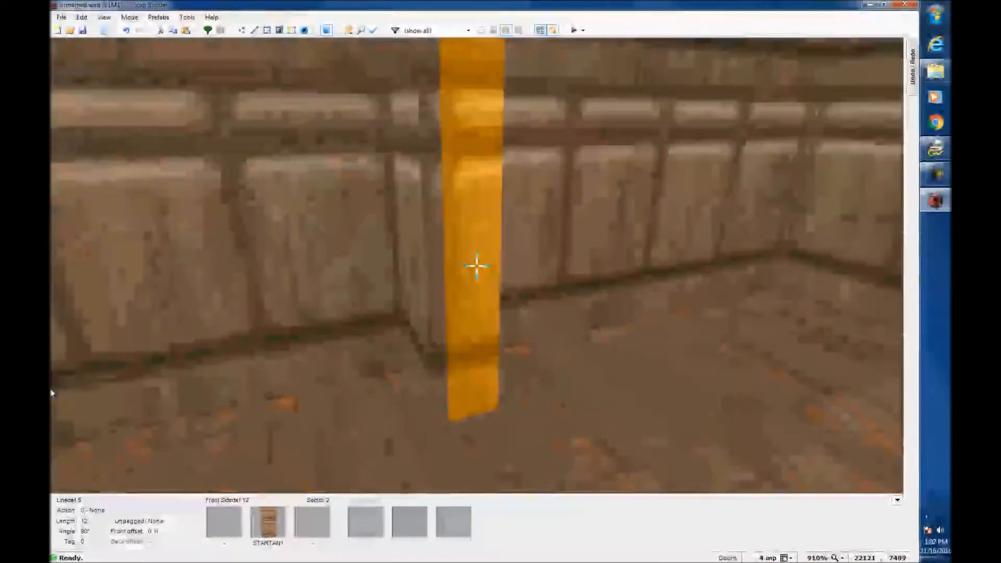
key(d)
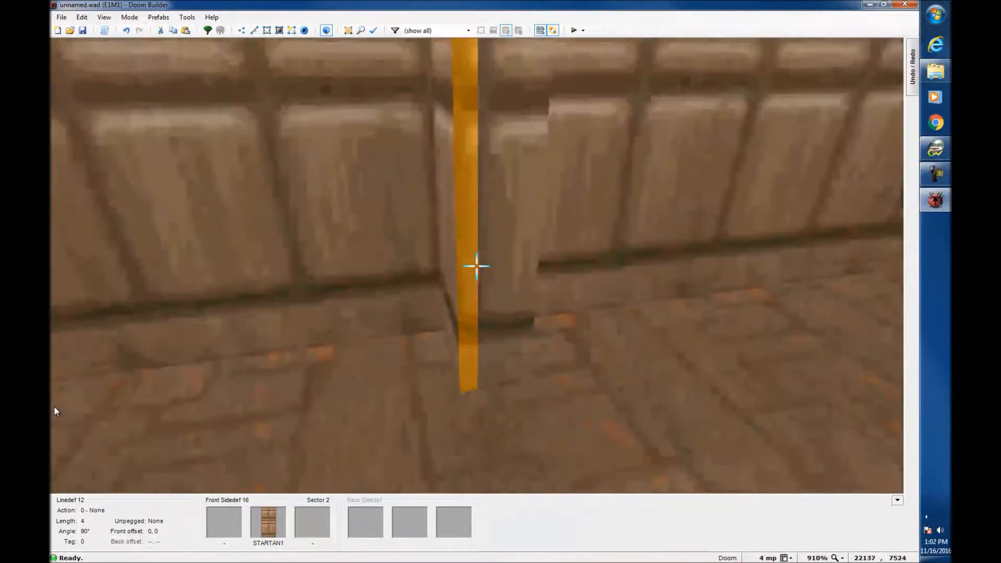
key(e)
key(e)
key(d)
key(e)
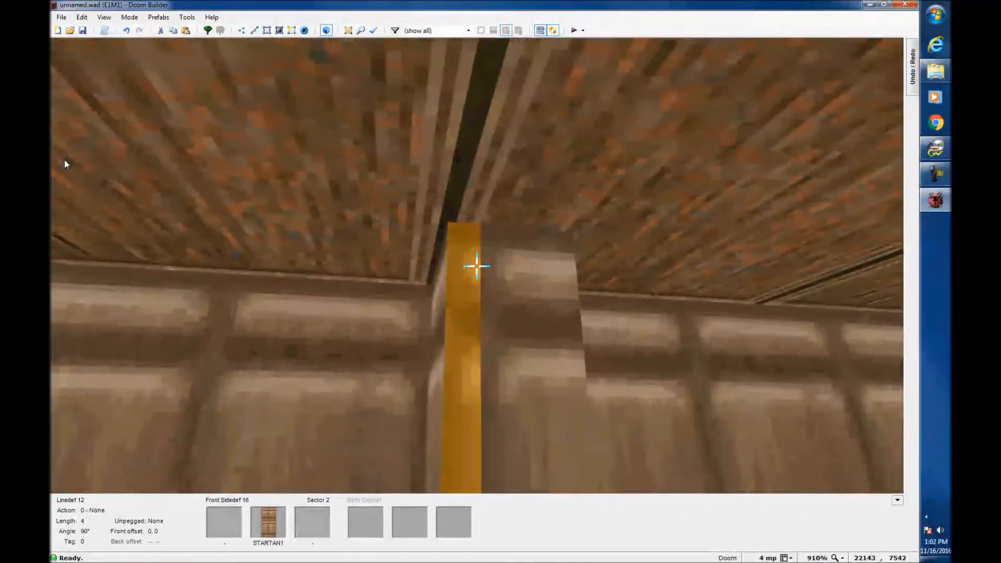
key(w)
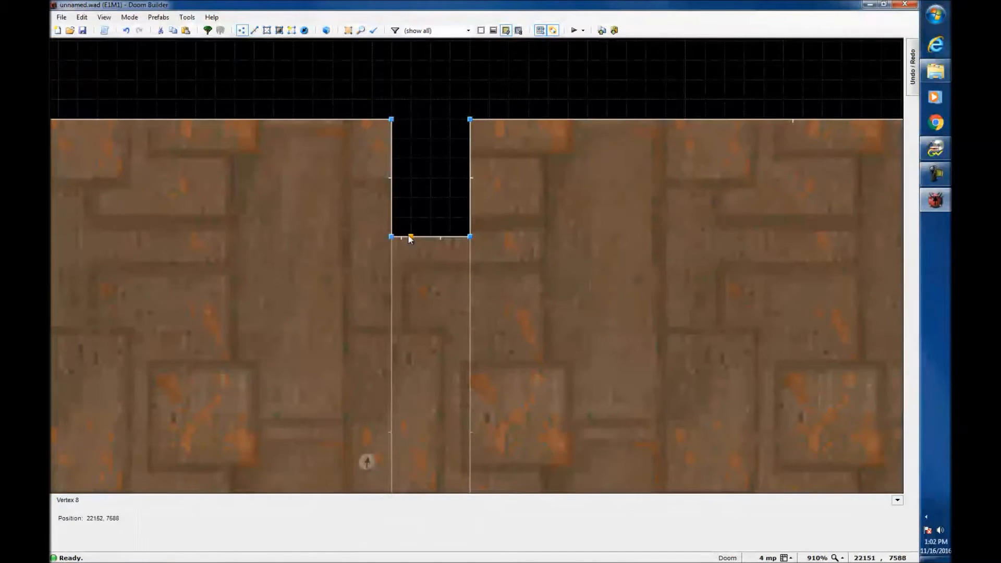
In Visual Mode, set the front middle texture of the 12-unit section of the passage's north wall to DOORTRAK
key(w)
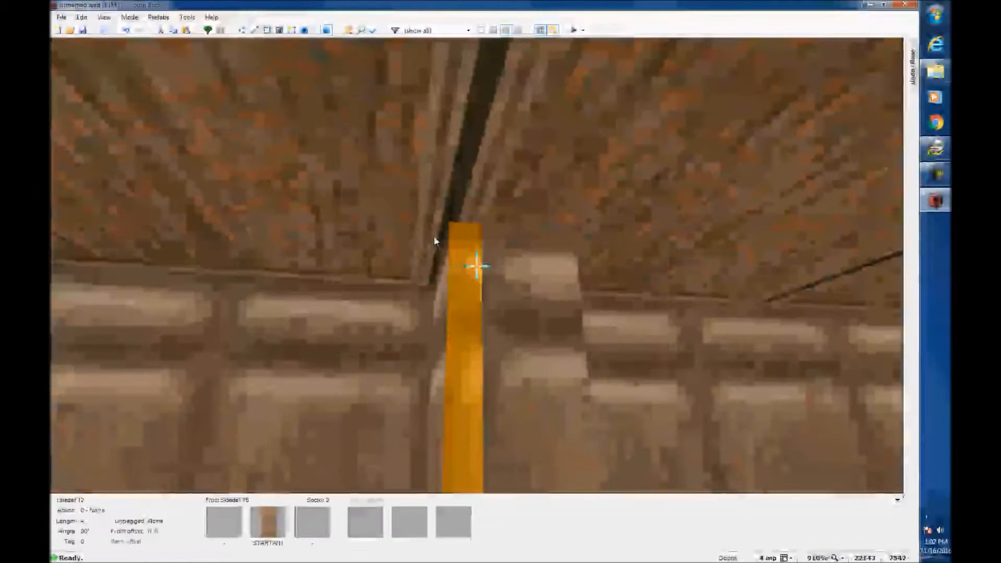
right_click(477, 266)
click(414, 181)
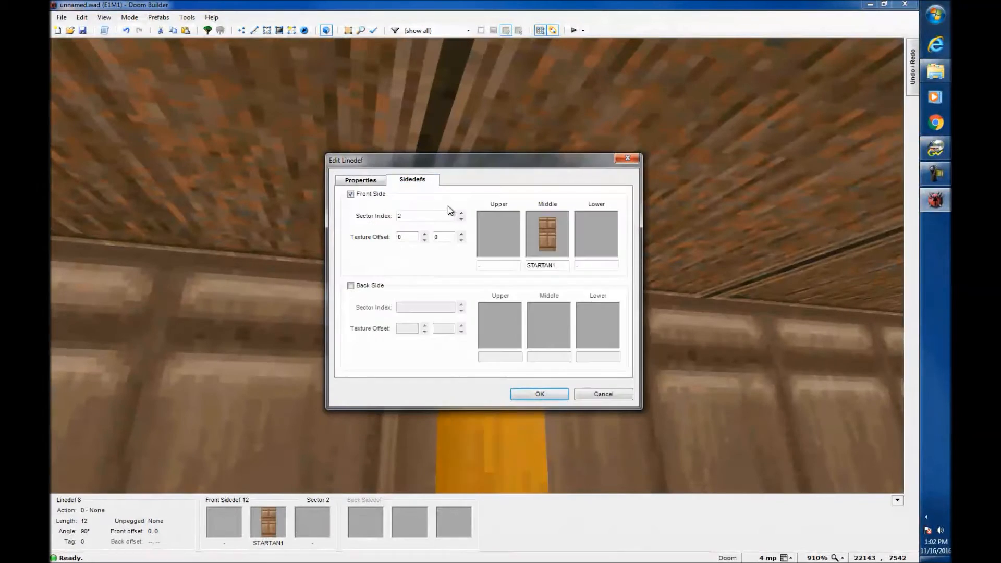
click(534, 219)
drag(710, 184, 708, 288)
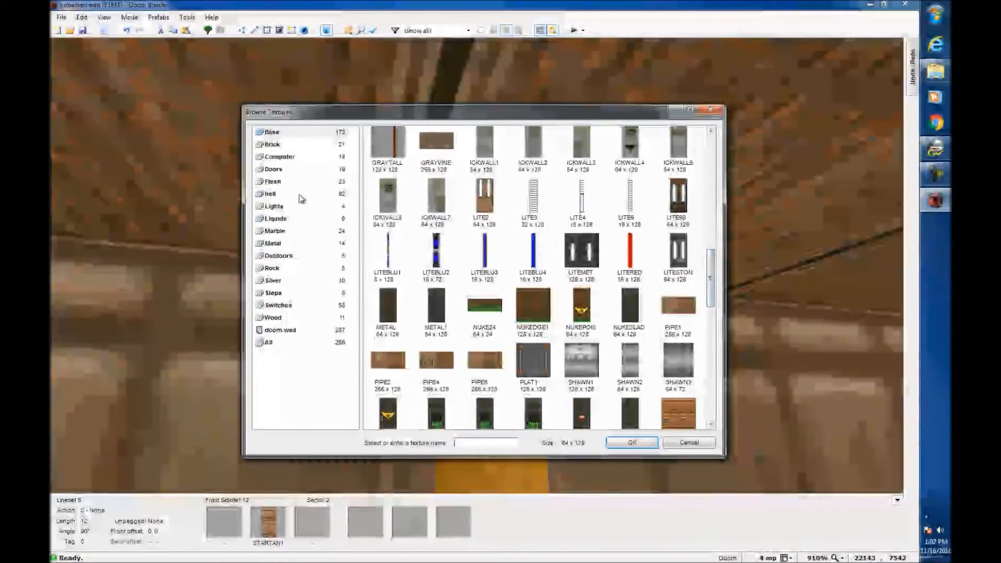
click(271, 170)
double_click(437, 267)
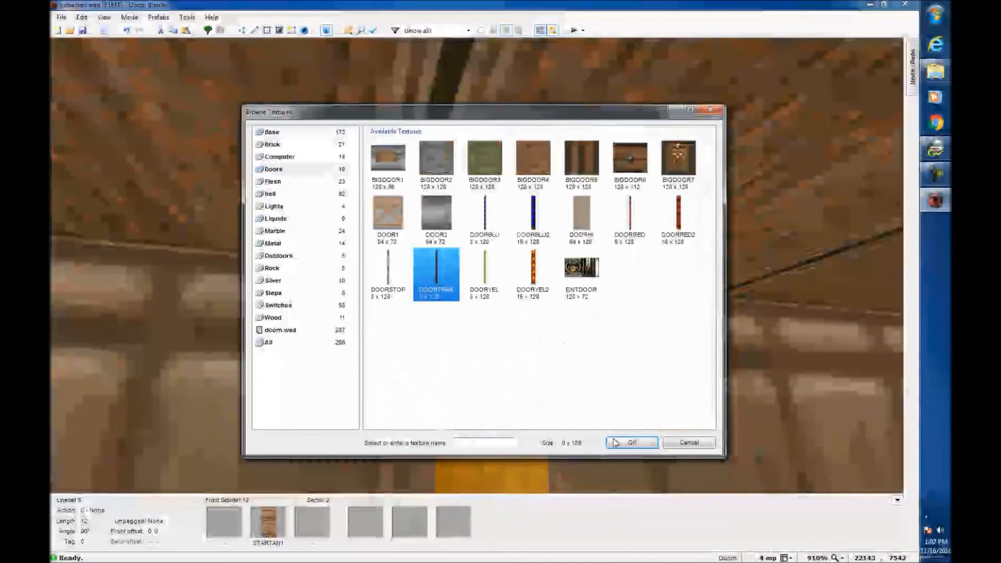
click(540, 394)
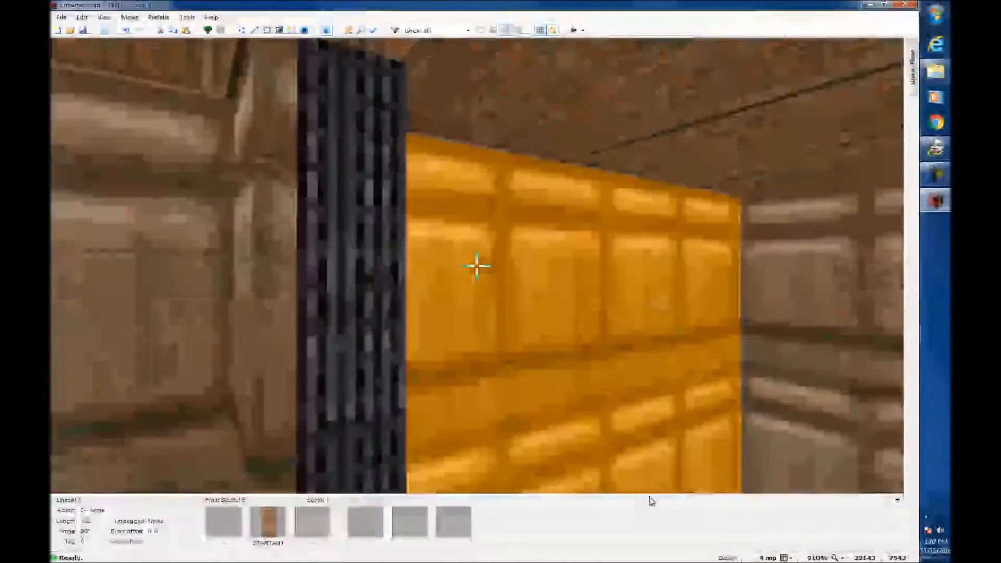
Try lowering the passage's ceiling to a height of 104, and undo the ceiling height change
key(e)
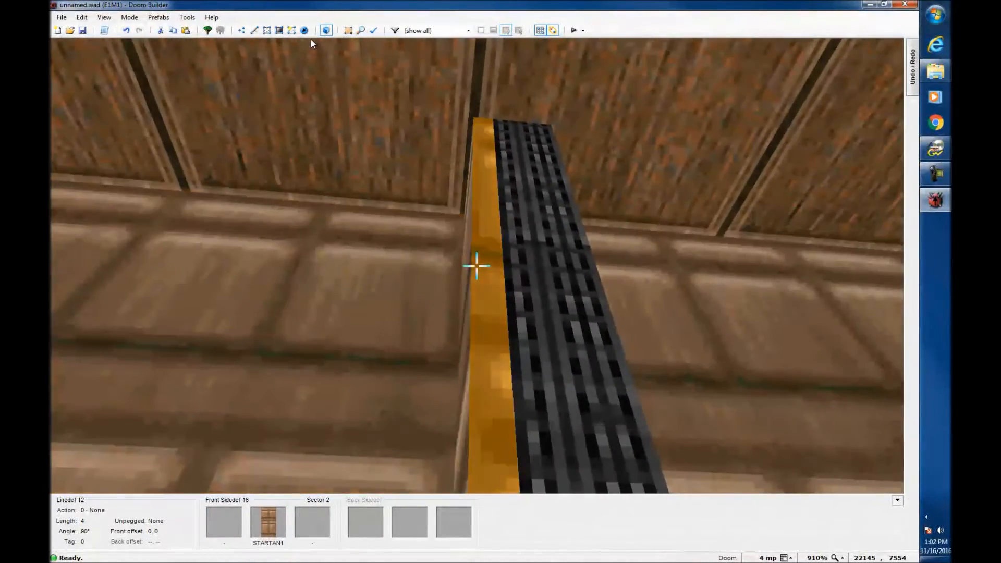
scroll(361, 46, down, 1)
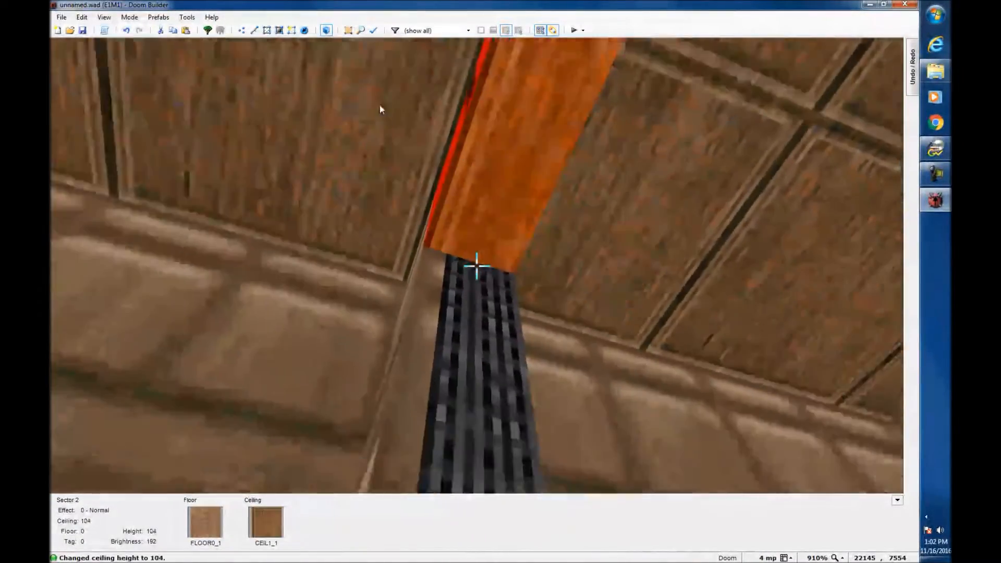
scroll(374, 183, up, 3)
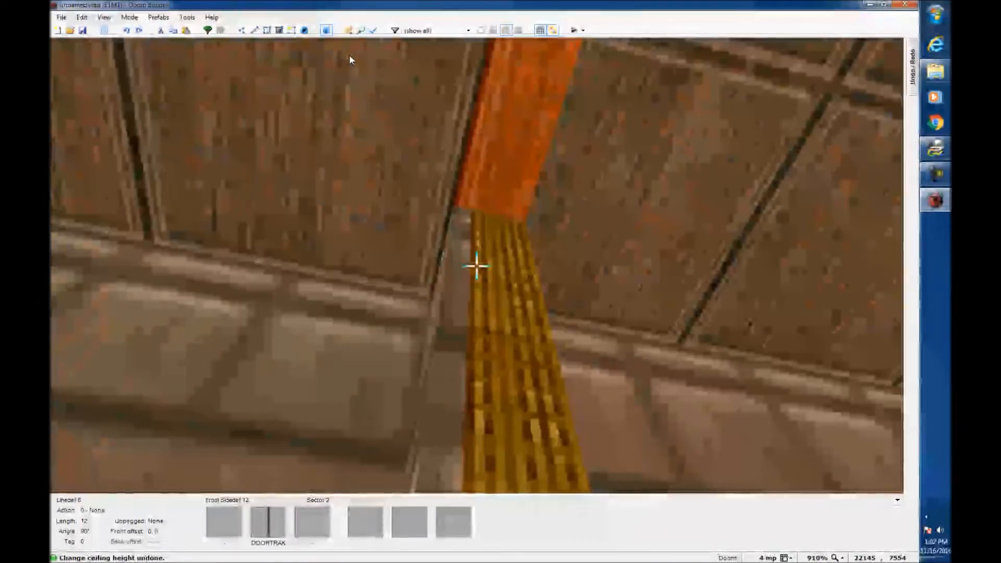
key(ctrl+z)
Delete the extra vertex from the passage's north wall in the 2D map and check the joined wall in Visual Mode
key(q)
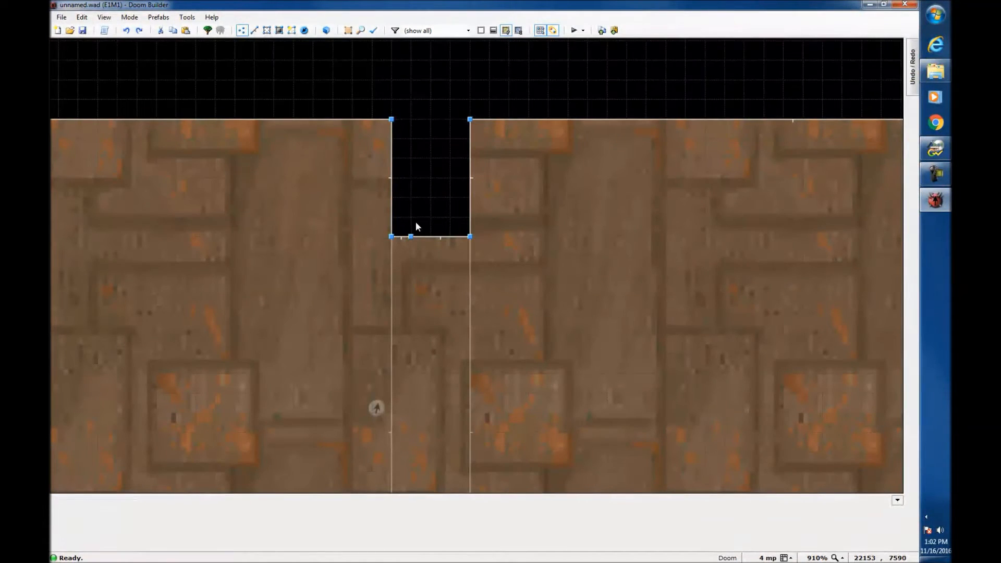
click(411, 237)
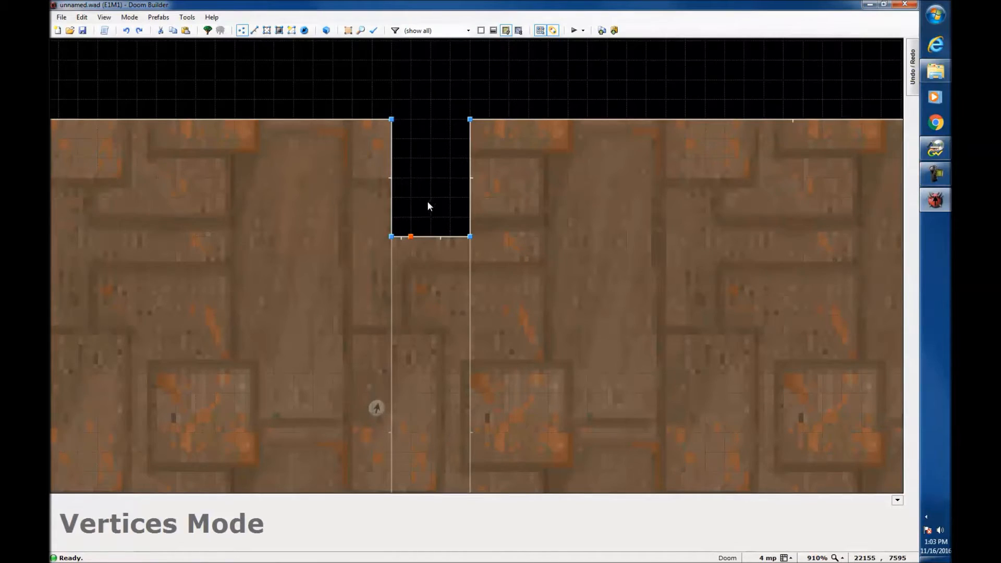
key(Delete)
key(w)
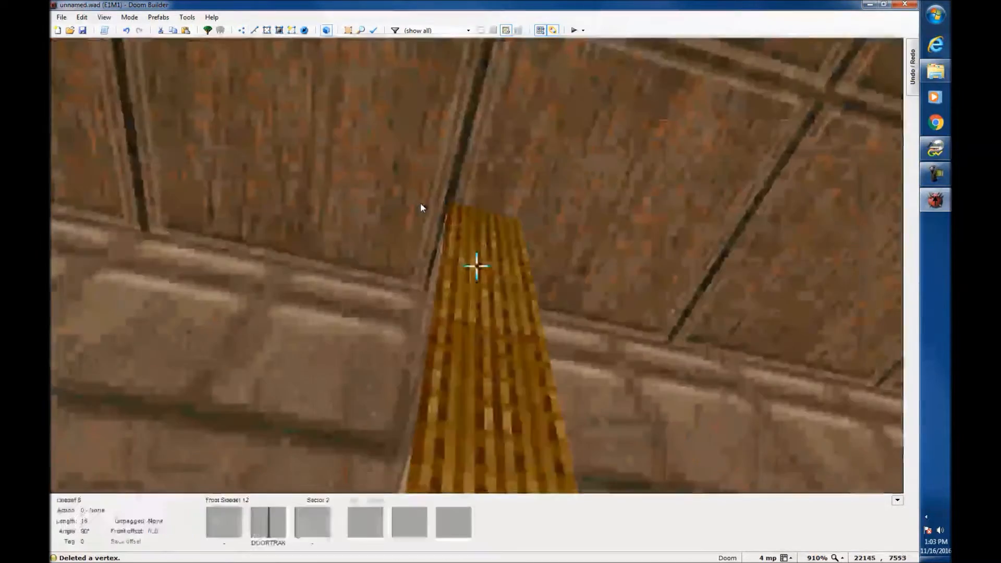
key(f)
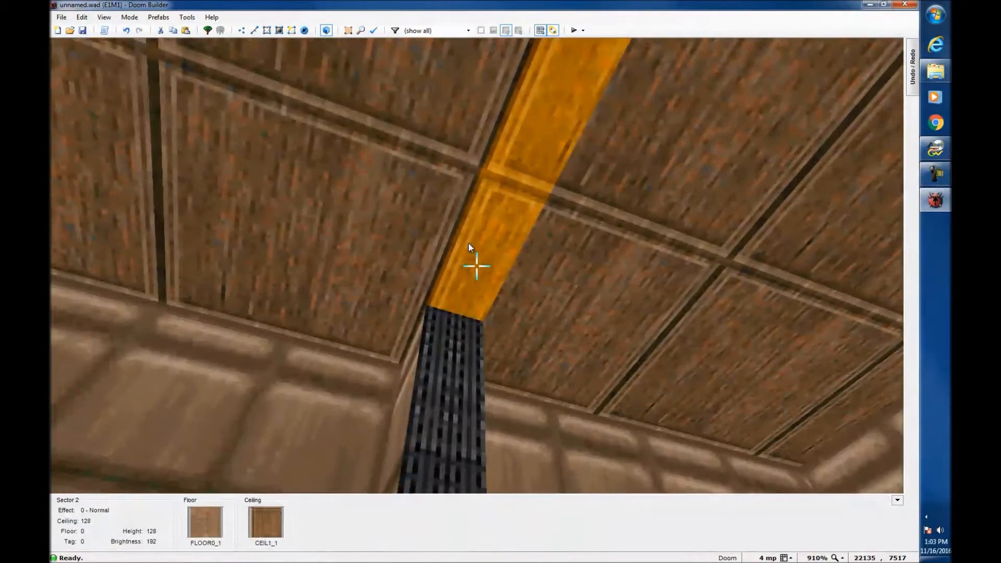
Return to the 2D map in Sectors Mode and examine the sectors of both rooms and the passage between them
key(w)
key(s)
scroll(764, 52, down, 3)
scroll(744, 102, down, 2)
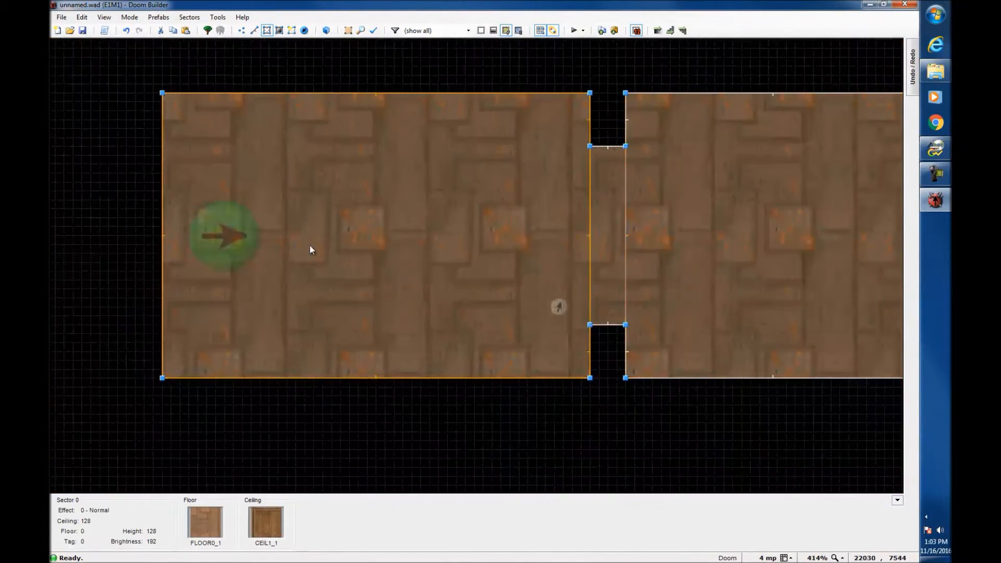
scroll(112, 201, down, 2)
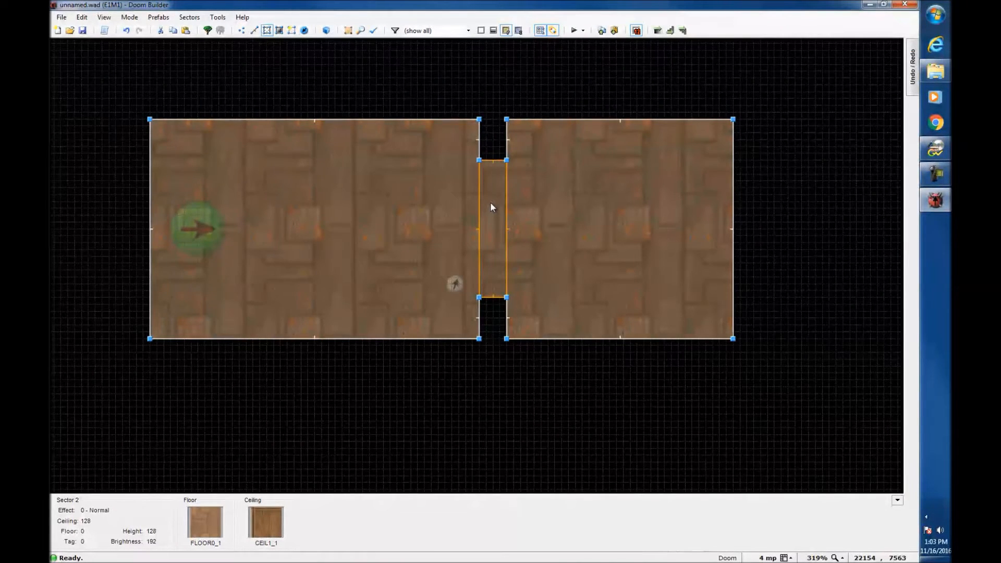
scroll(492, 203, up, 4)
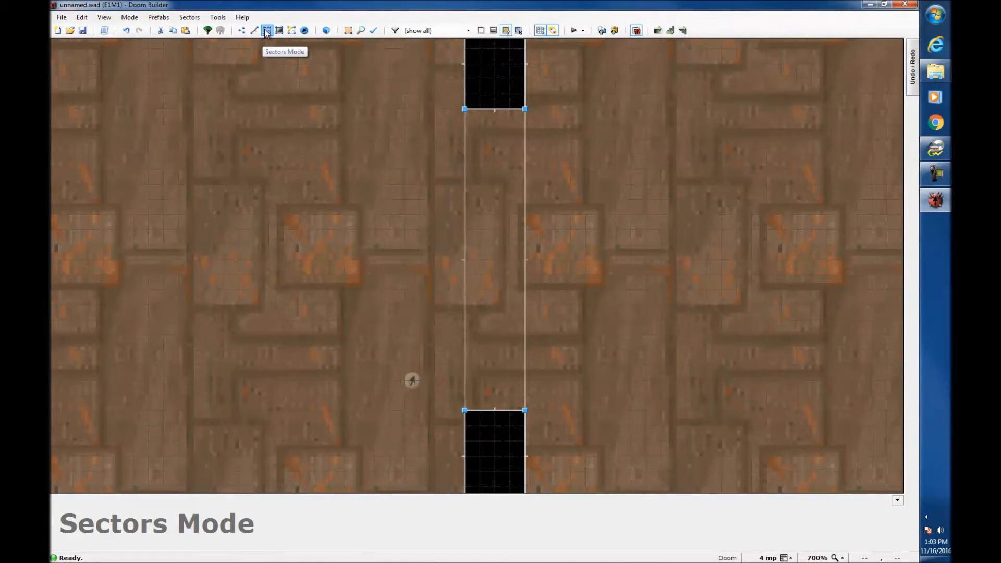
scroll(480, 204, down, 4)
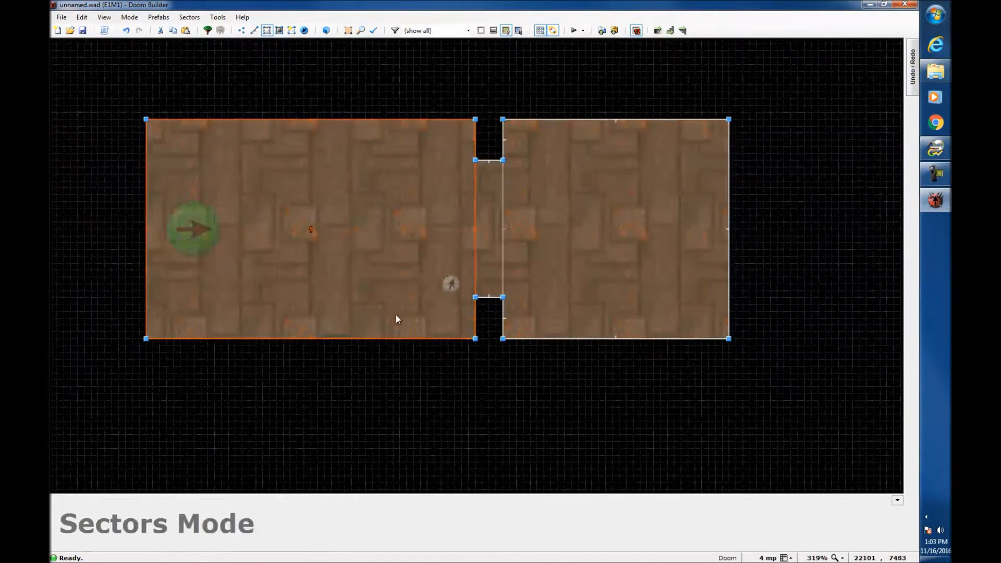
scroll(495, 227, up, 3)
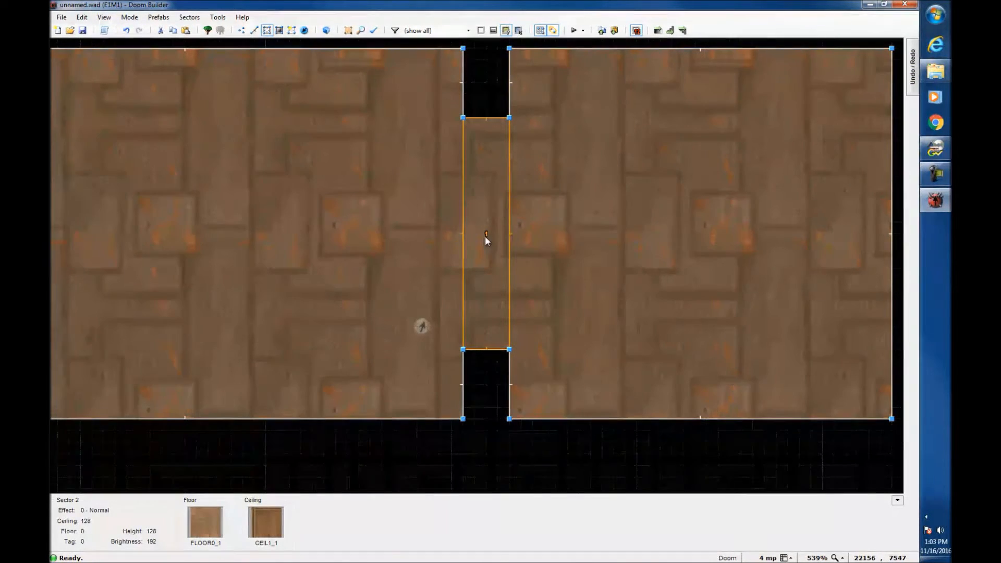
right_click(485, 235)
drag(495, 159, 188, 148)
key(Escape)
right_click(494, 180)
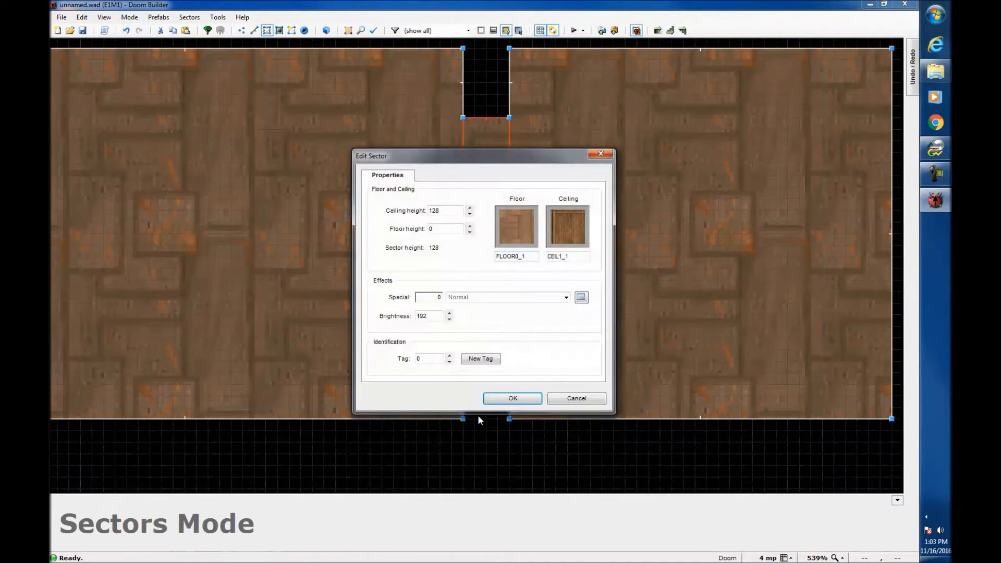
drag(531, 155, 316, 105)
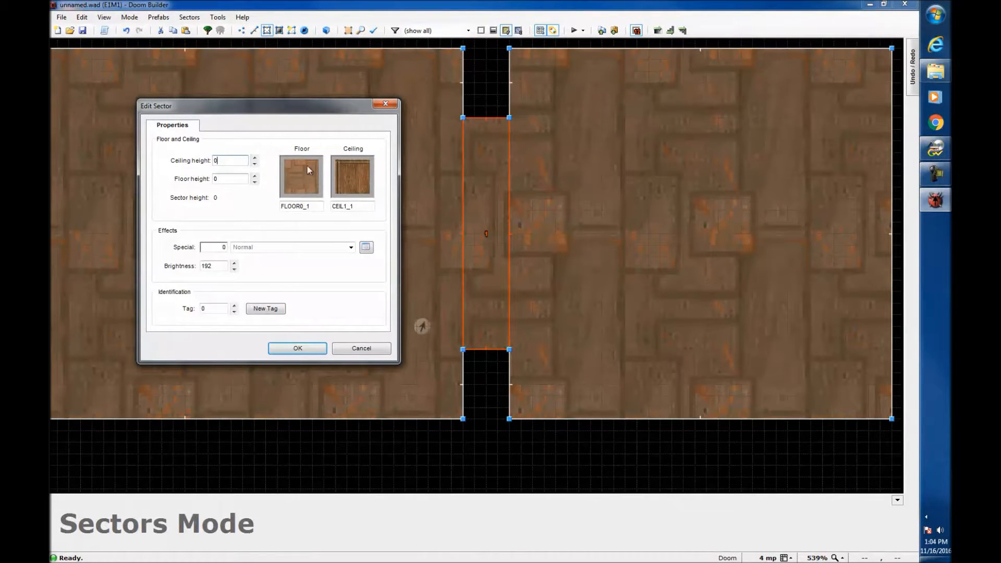
click(386, 104)
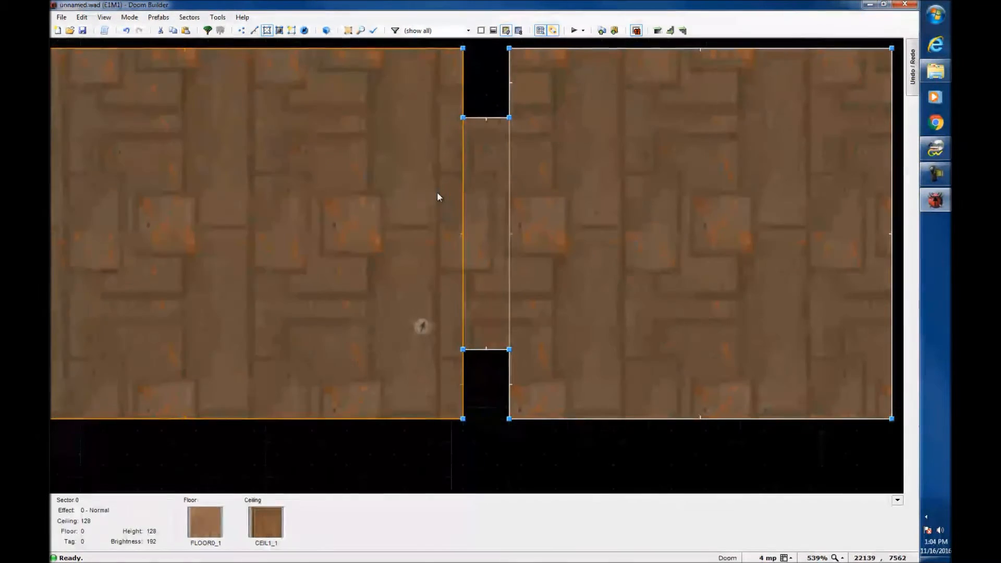
In Visual Mode, try lowering the passage's ceiling stepwise to a height of 0, and undo the ceiling height change
key(w)
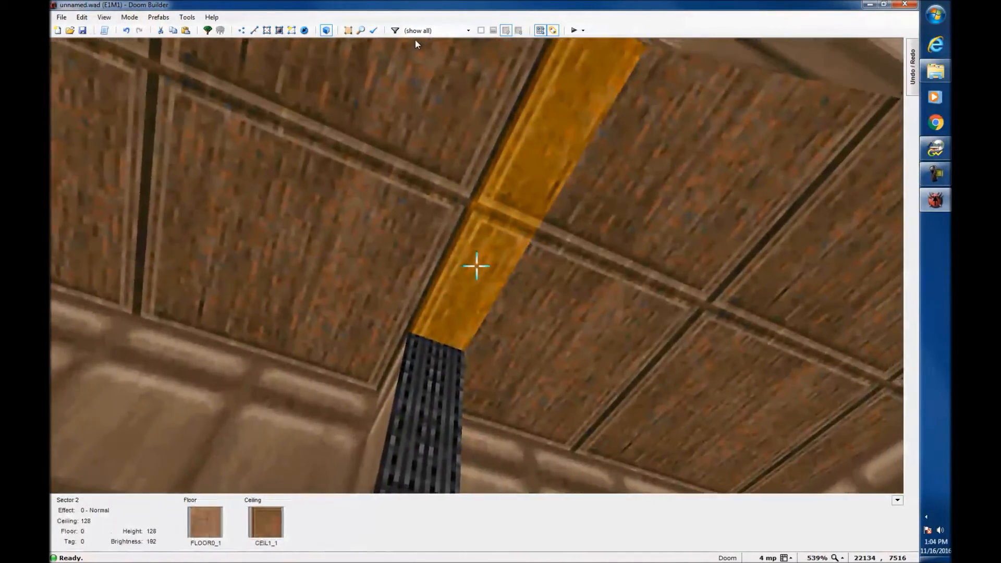
scroll(428, 51, down, 2)
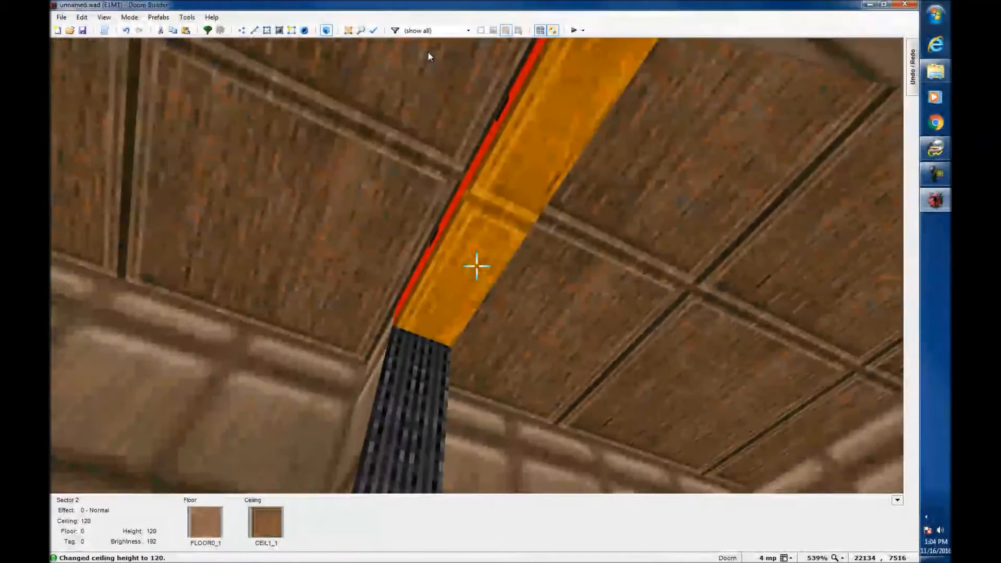
scroll(427, 51, down, 4)
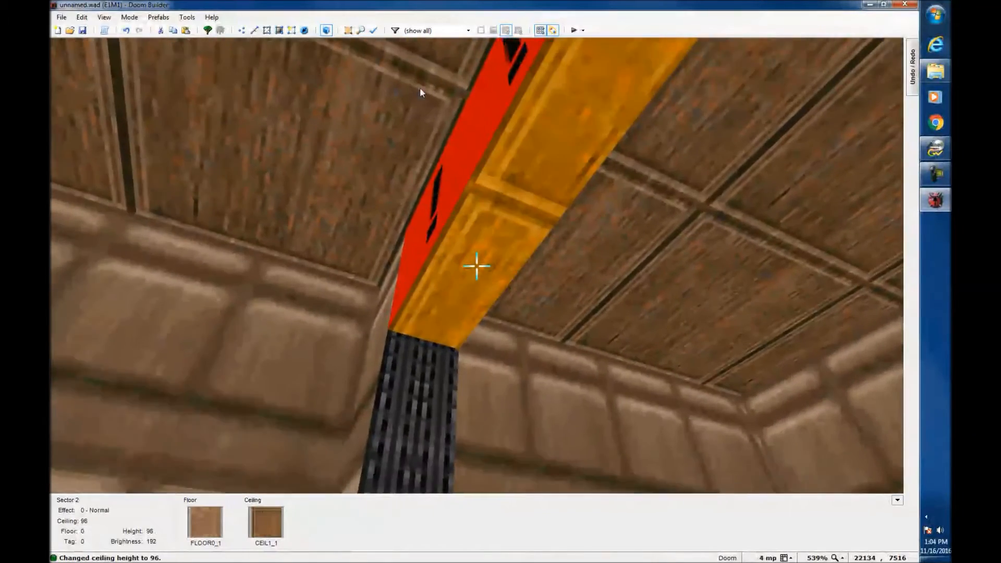
scroll(409, 127, down, 1)
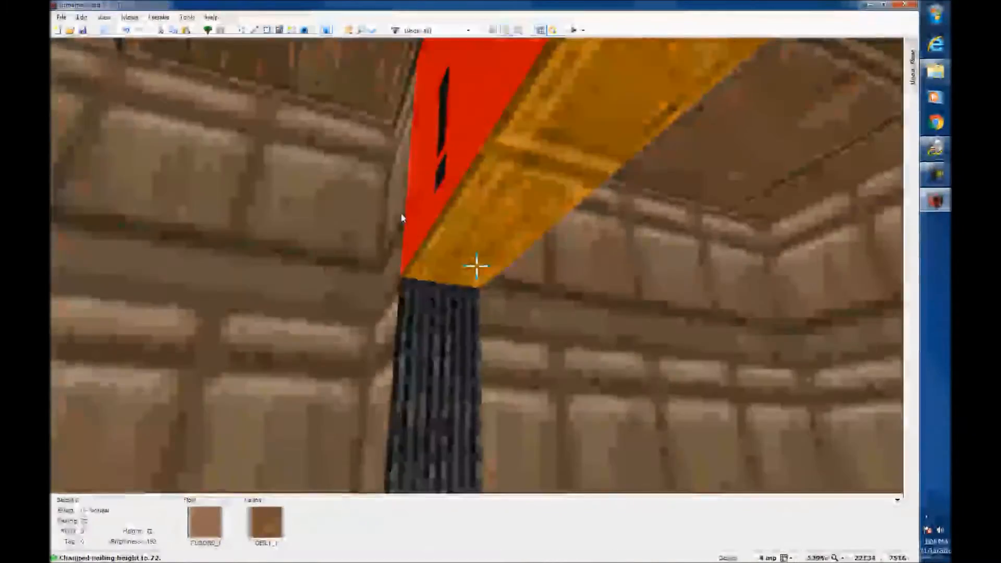
key(e)
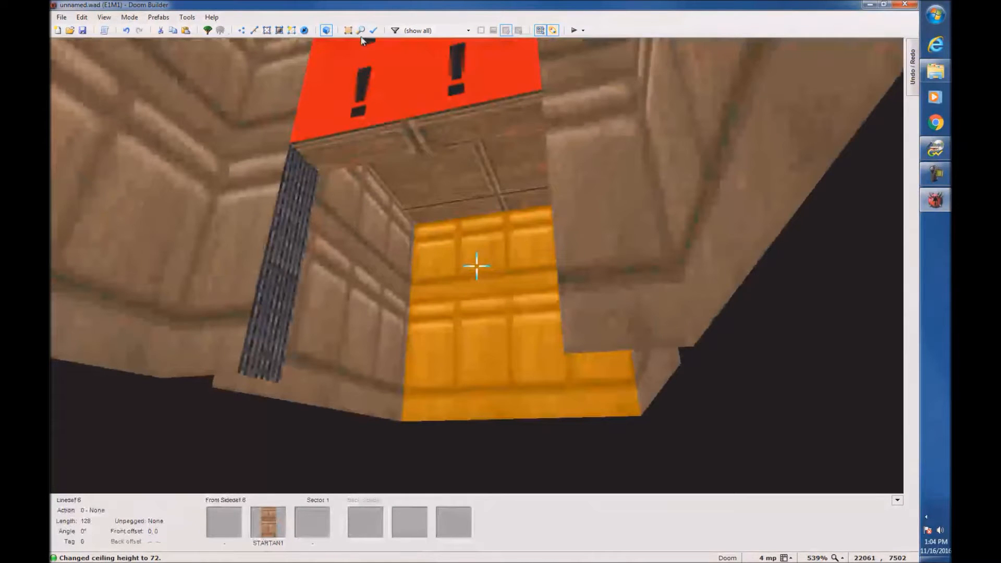
scroll(670, 112, down, 2)
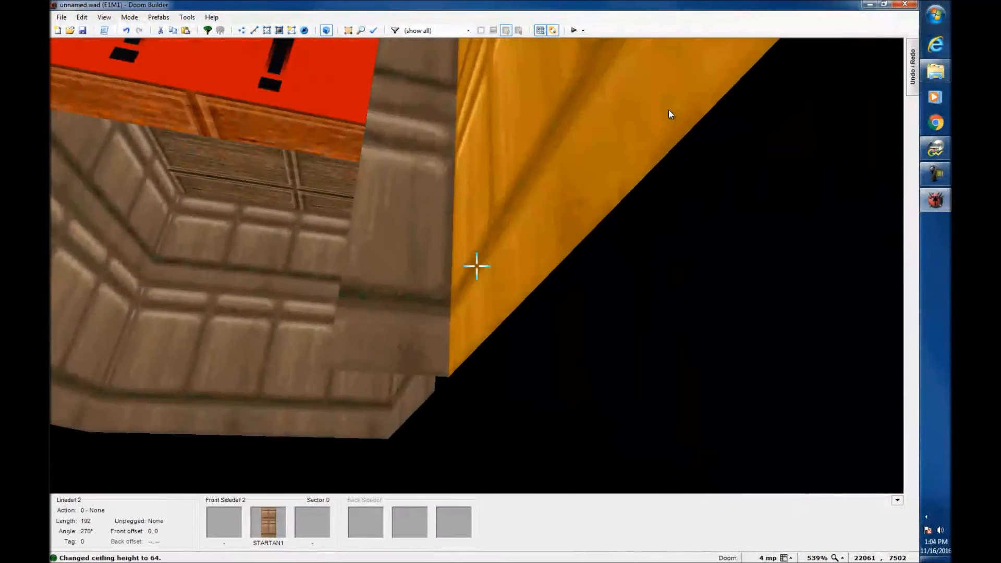
scroll(845, 181, down, 2)
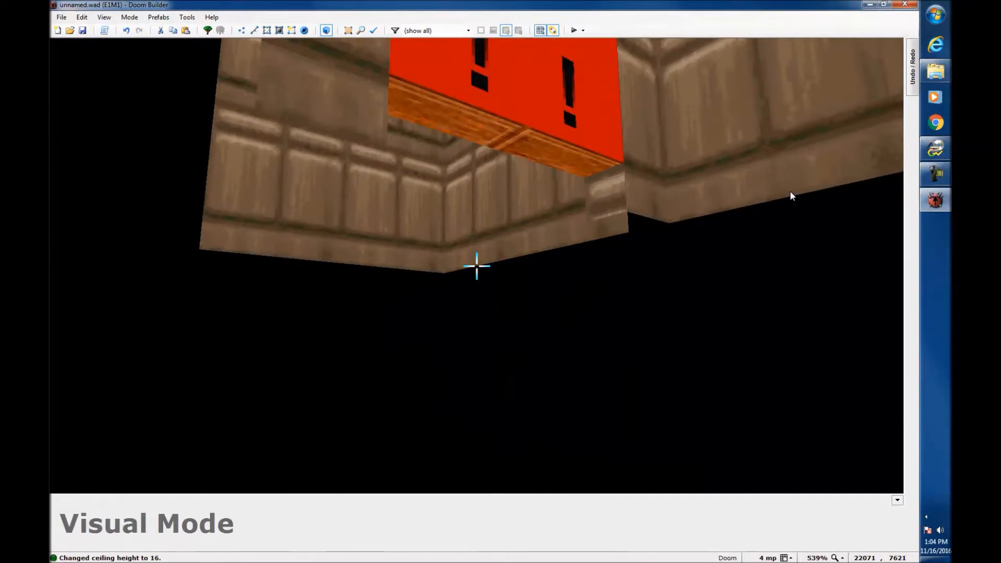
scroll(784, 200, up, 4)
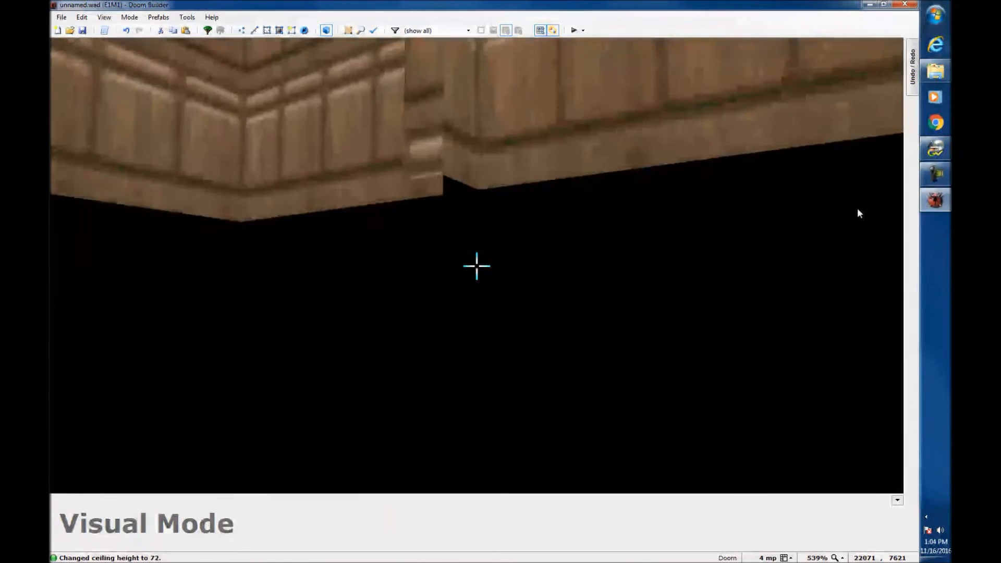
scroll(897, 139, down, 9)
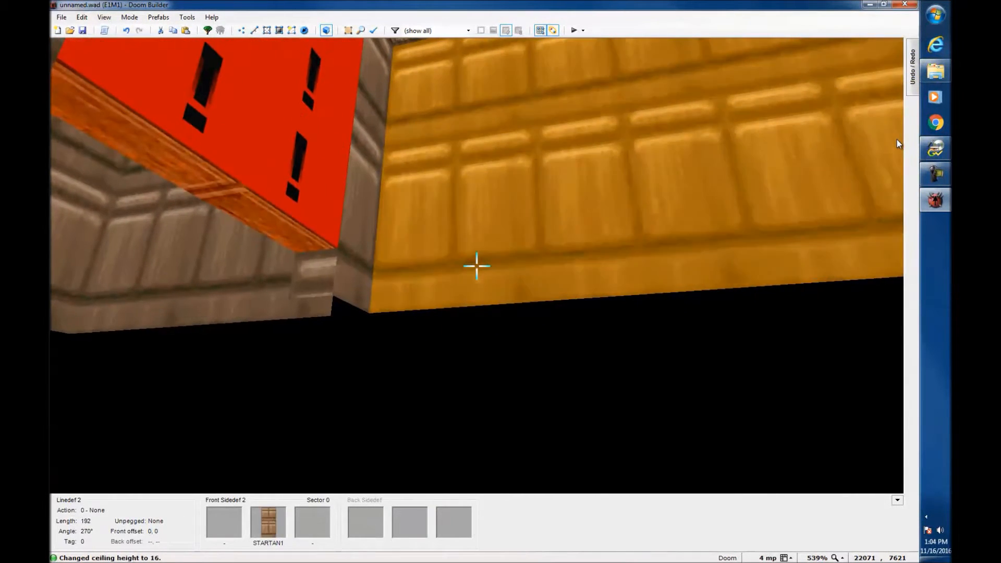
scroll(897, 139, up, 15)
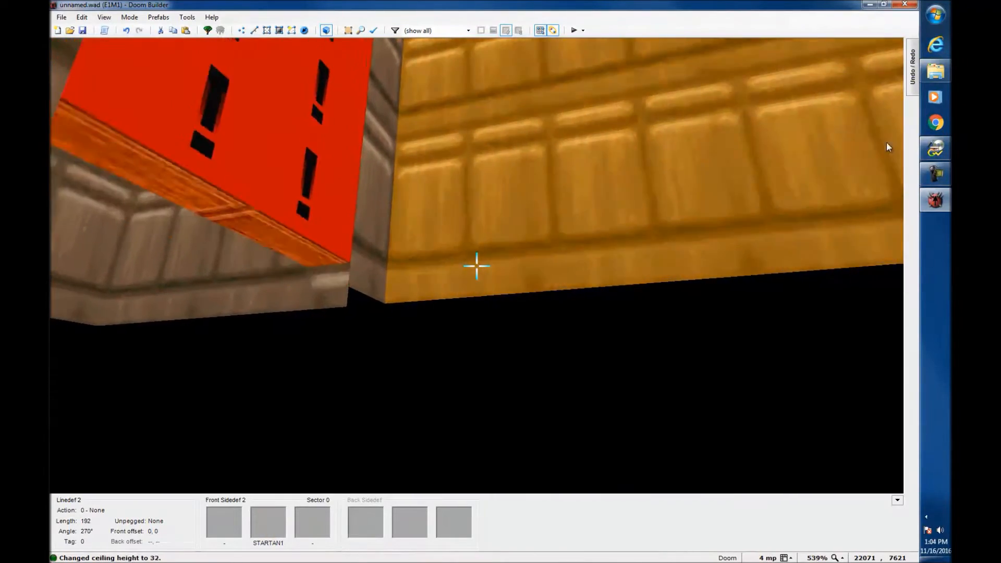
scroll(884, 145, down, 15)
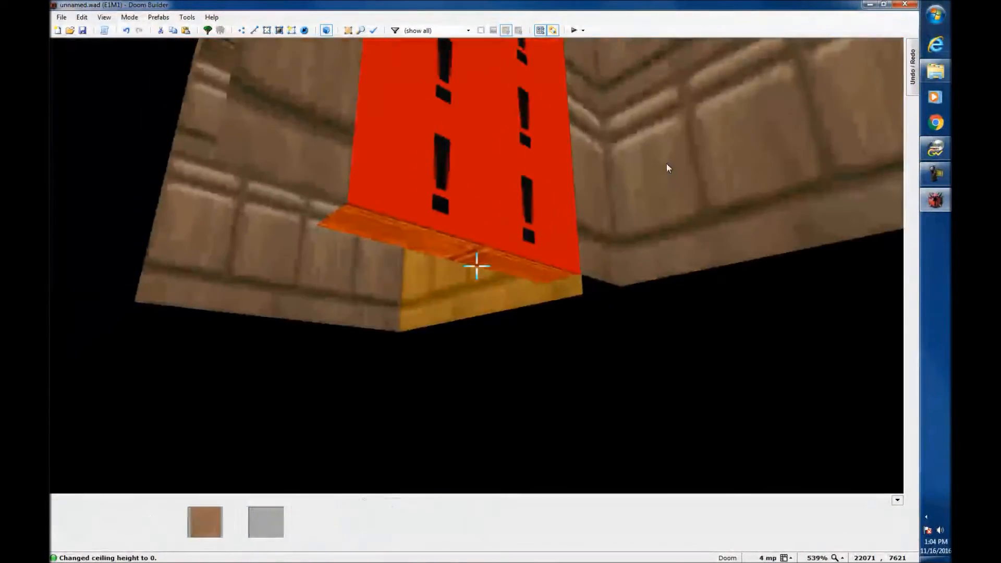
key(e)
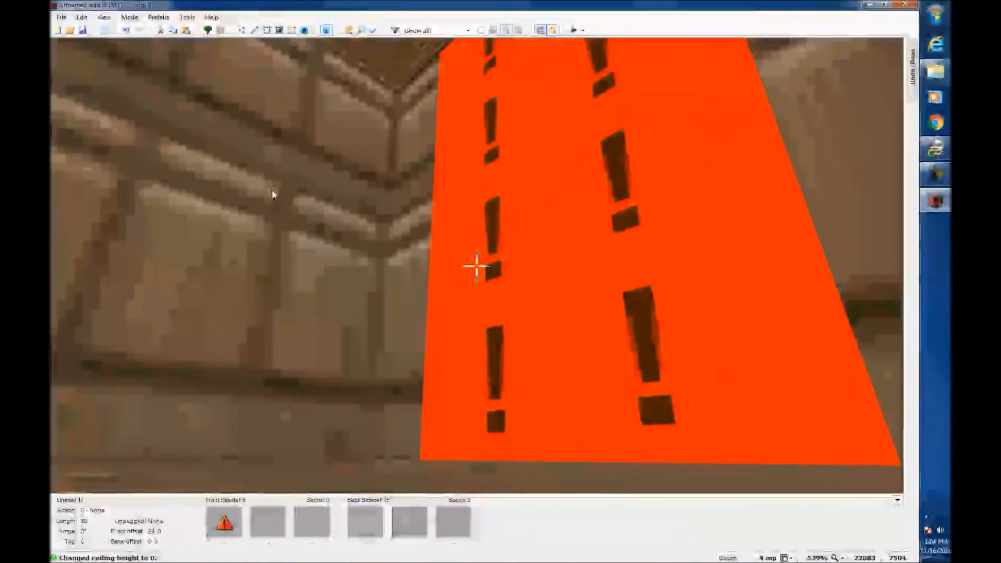
key(ctrl+z)
key(ctrl+z)
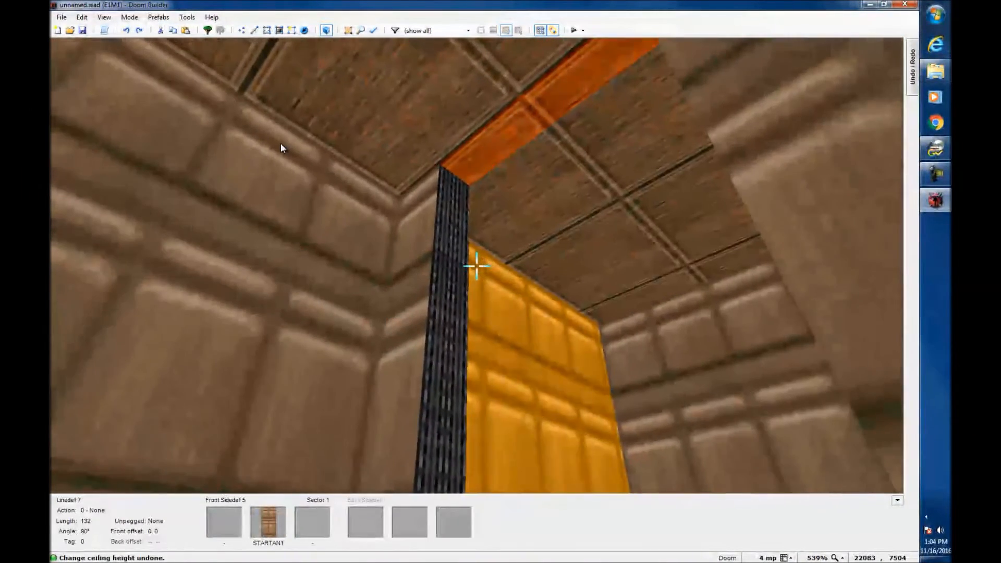
Set the passage sector's ceiling height to 0 in the 2D map's sector properties and check the closed passage in Visual Mode
key(c)
key(q)
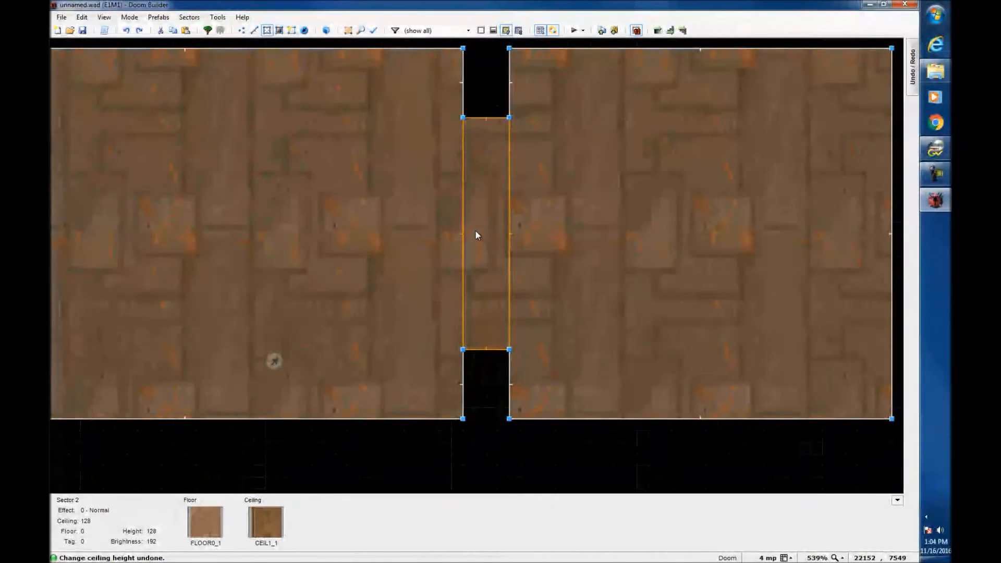
right_click(503, 171)
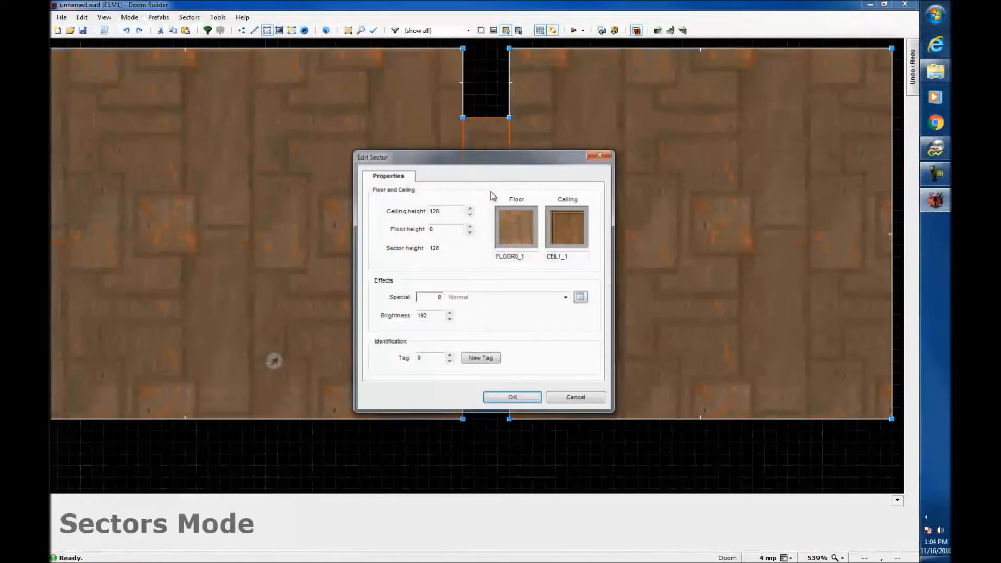
click(445, 209)
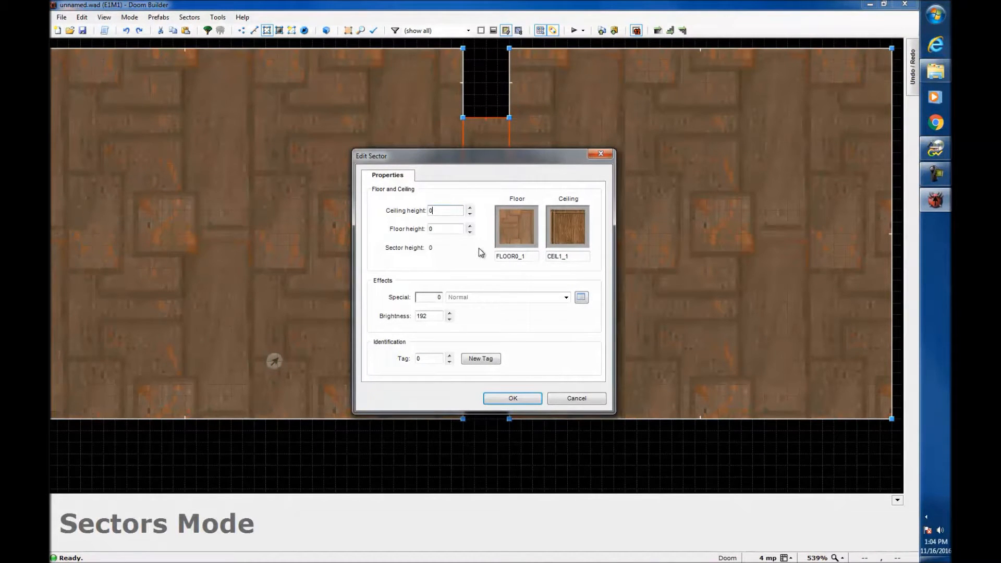
click(512, 398)
key(w)
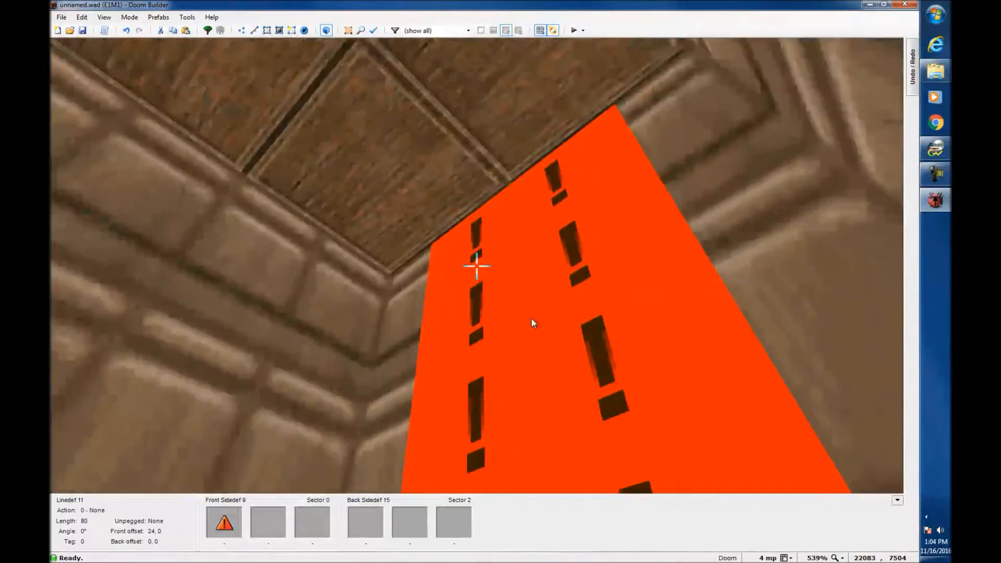
key(d)
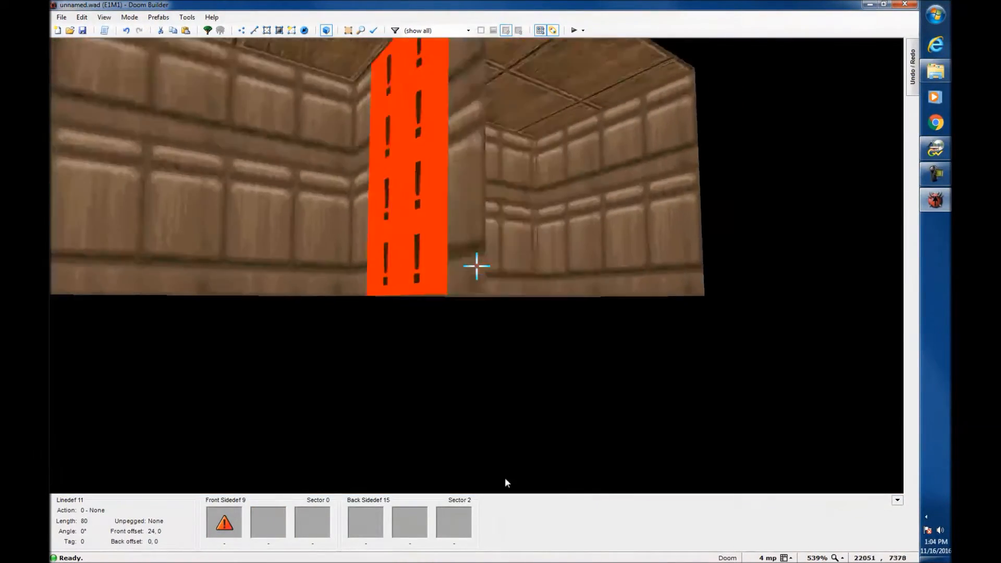
key(e)
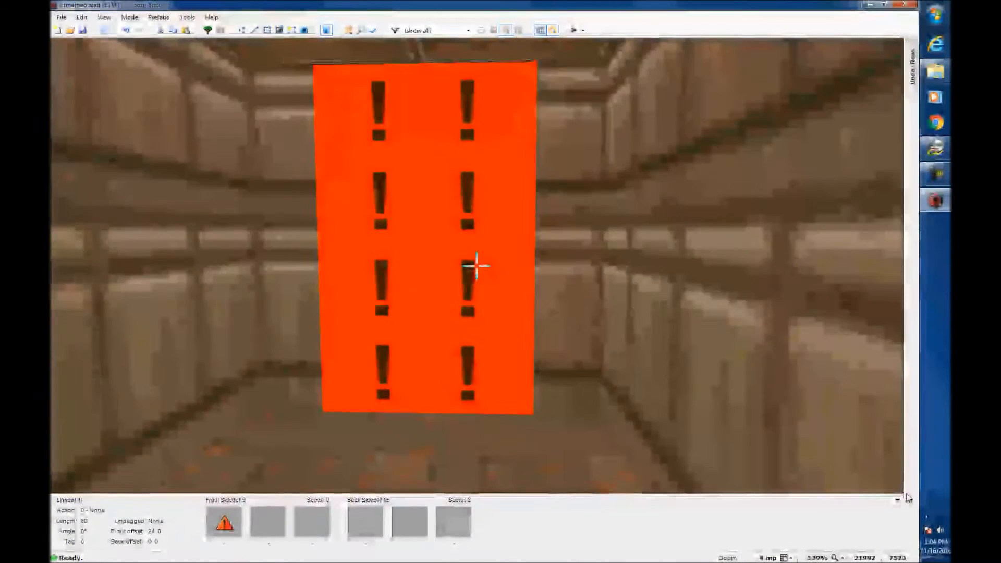
key(d)
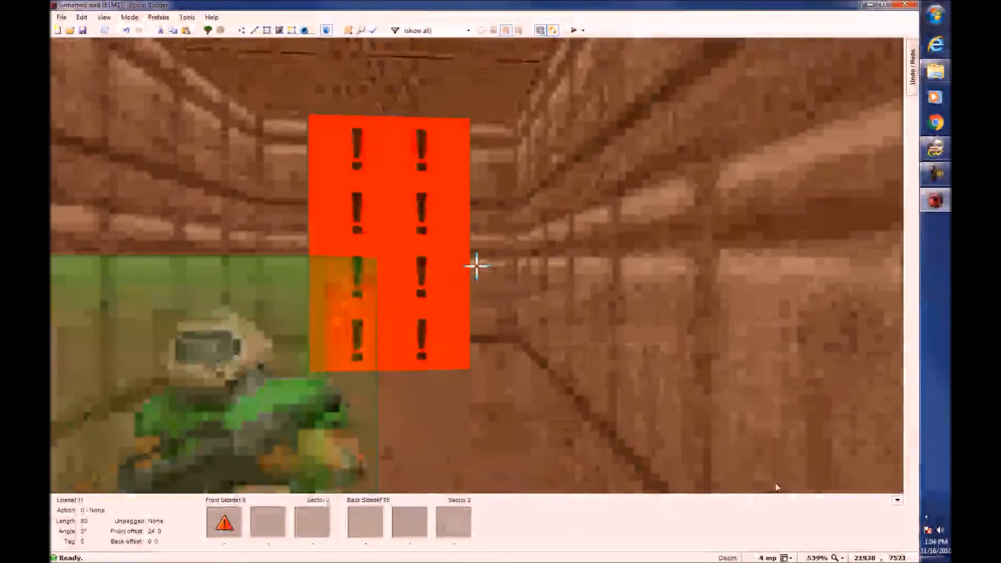
key(w)
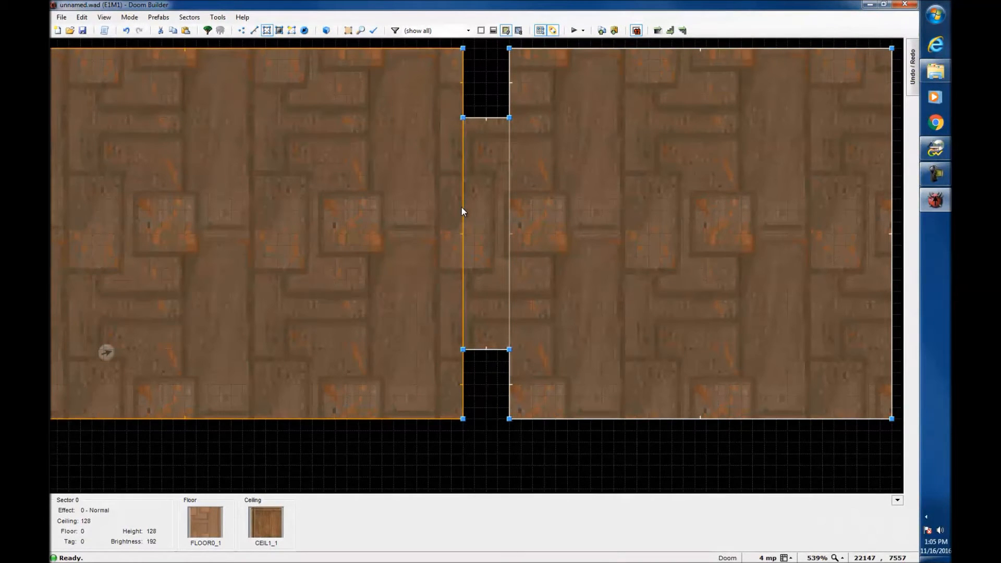
In Linedefs Mode, set the front upper texture of both linedefs between the passage and the rooms to BIGDOOR2
key(l)
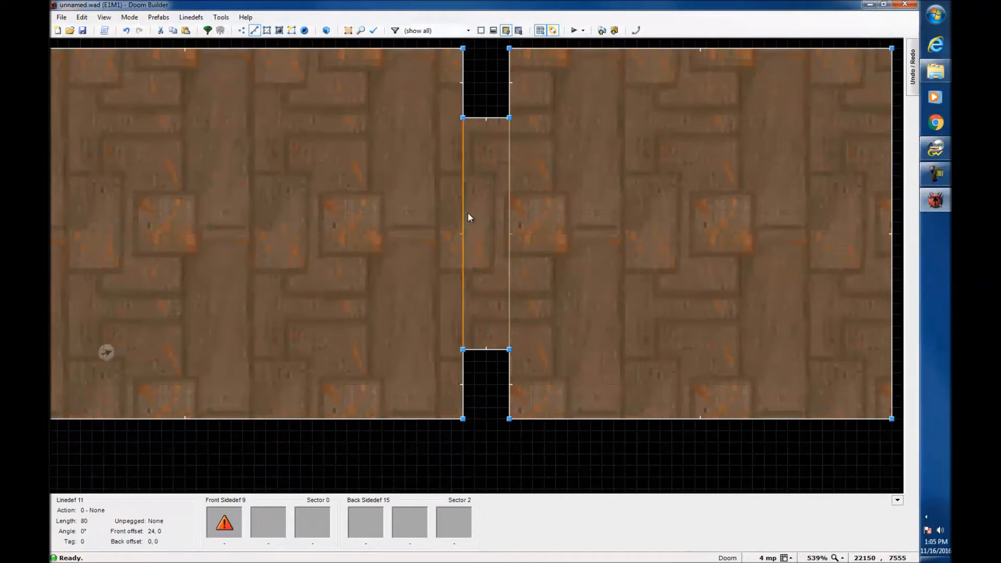
click(508, 208)
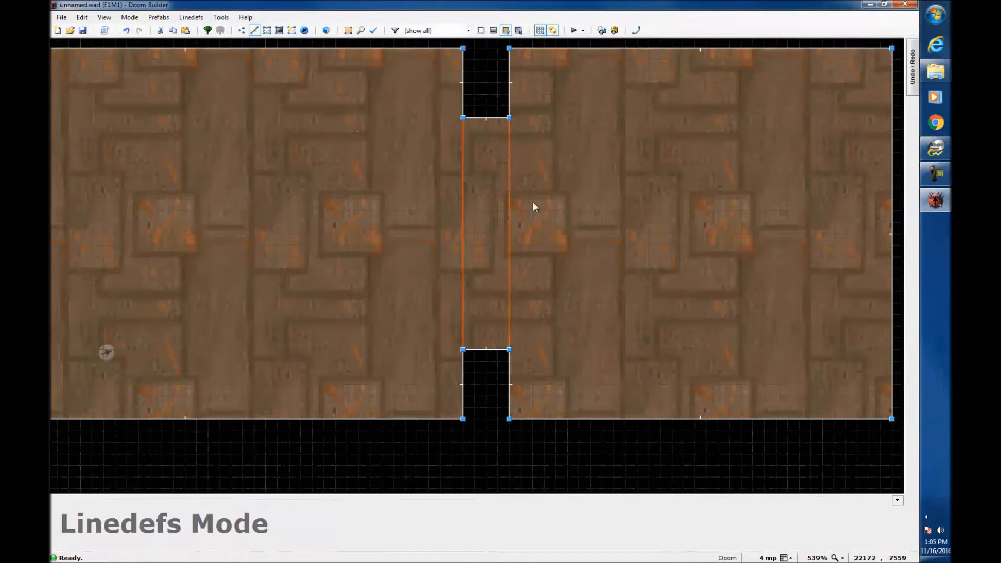
right_click(510, 206)
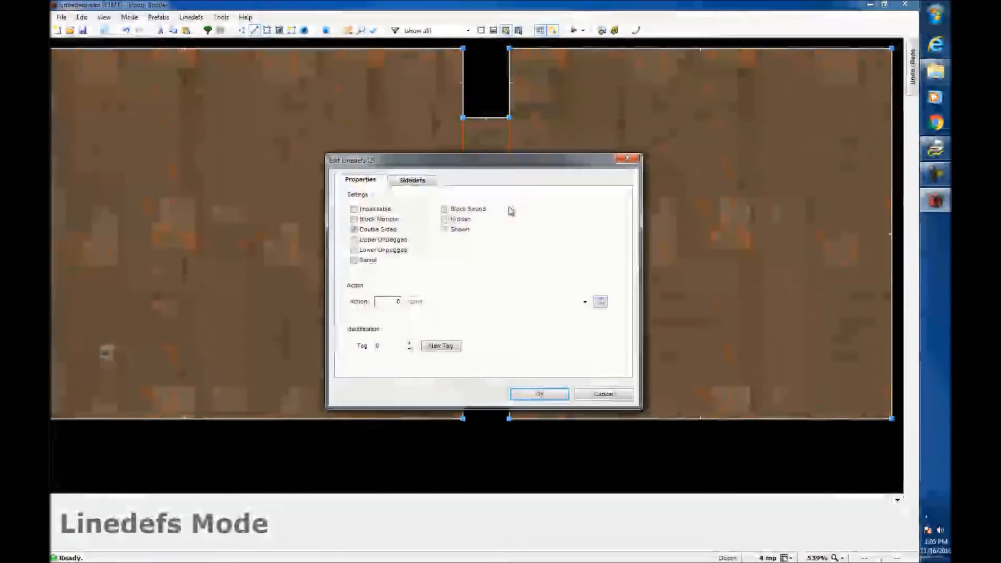
click(427, 183)
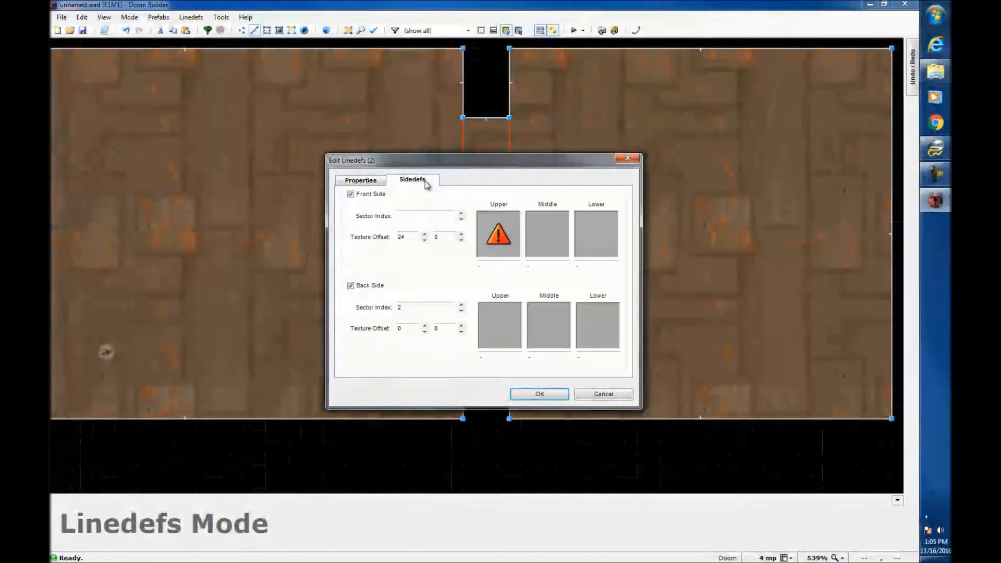
click(500, 239)
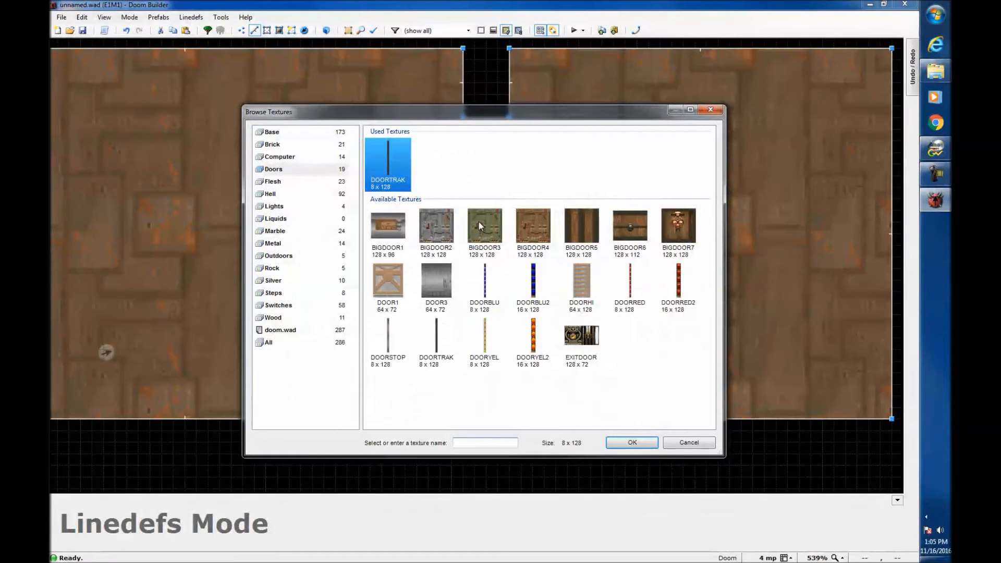
click(437, 231)
click(284, 171)
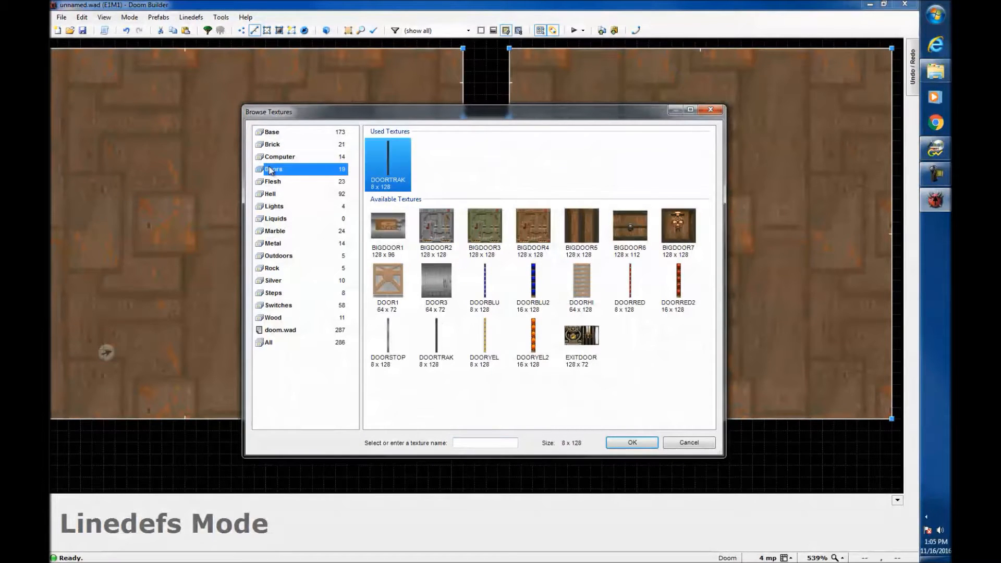
click(441, 236)
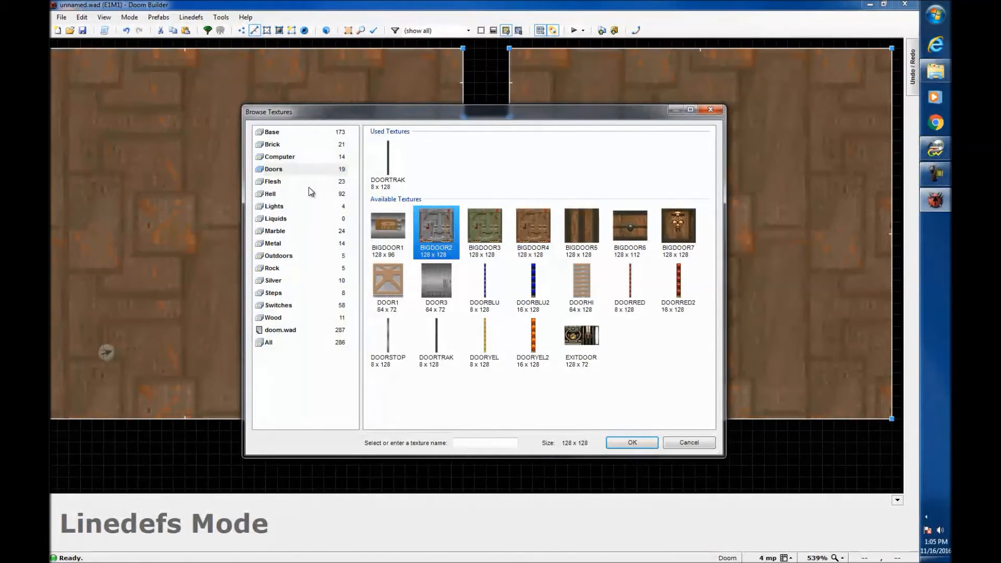
click(276, 170)
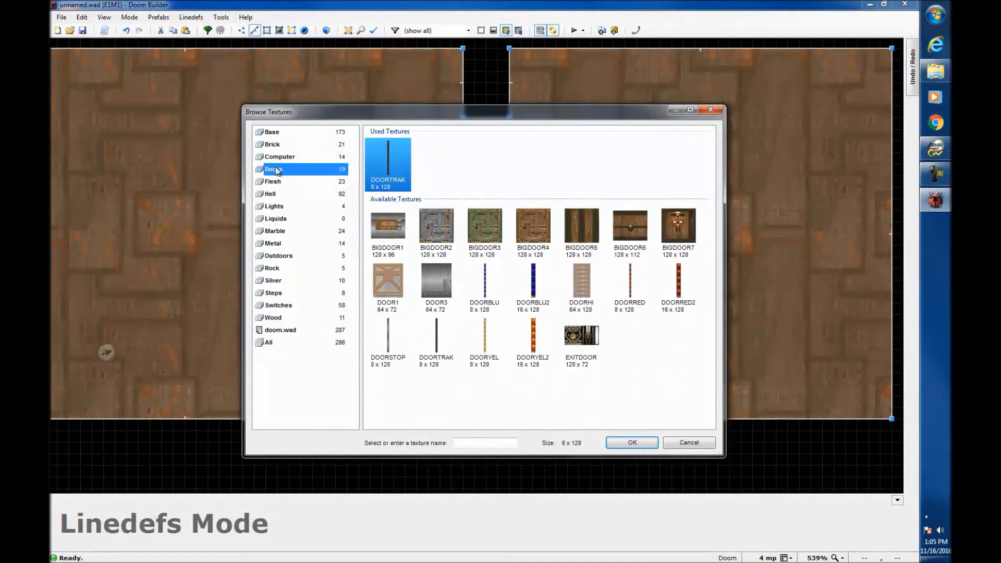
click(436, 229)
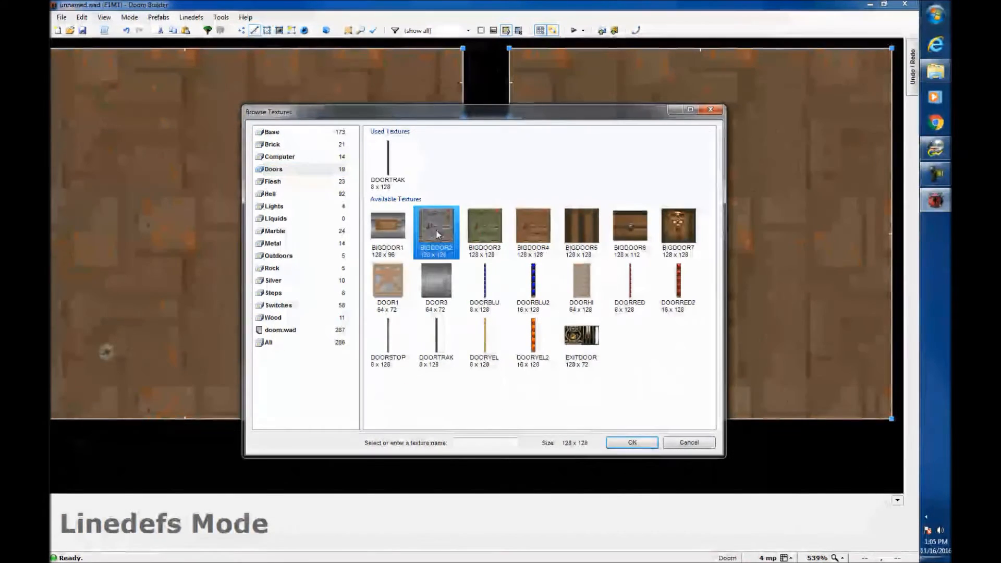
click(629, 444)
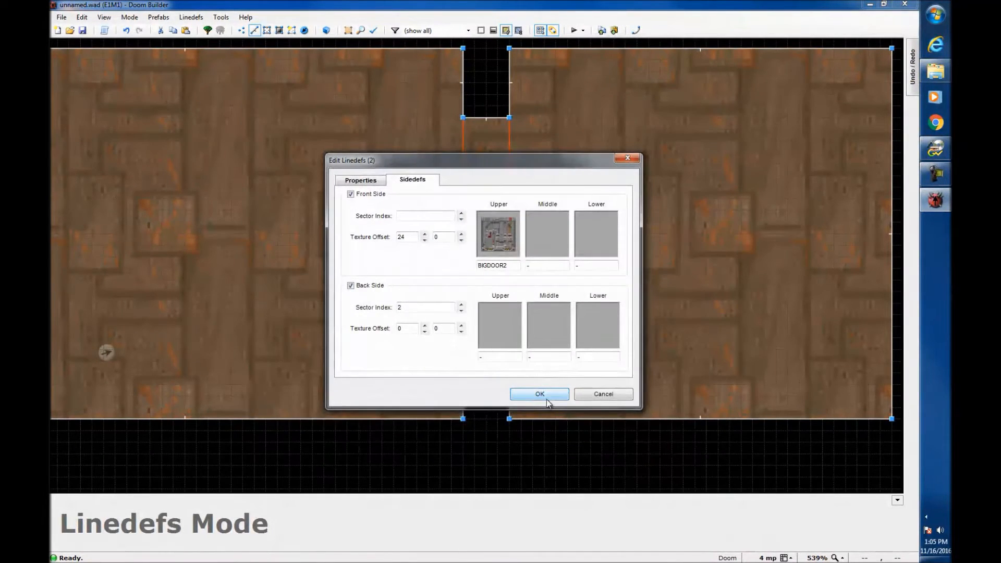
click(540, 394)
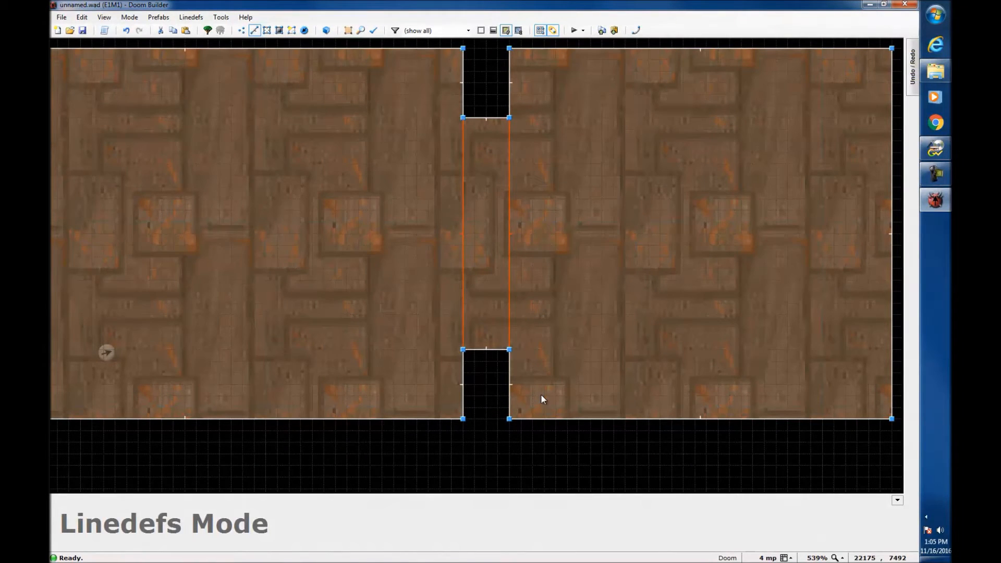
Inspect the BIGDOOR2 texture on the door in Visual Mode and return to the 2D map
key(w)
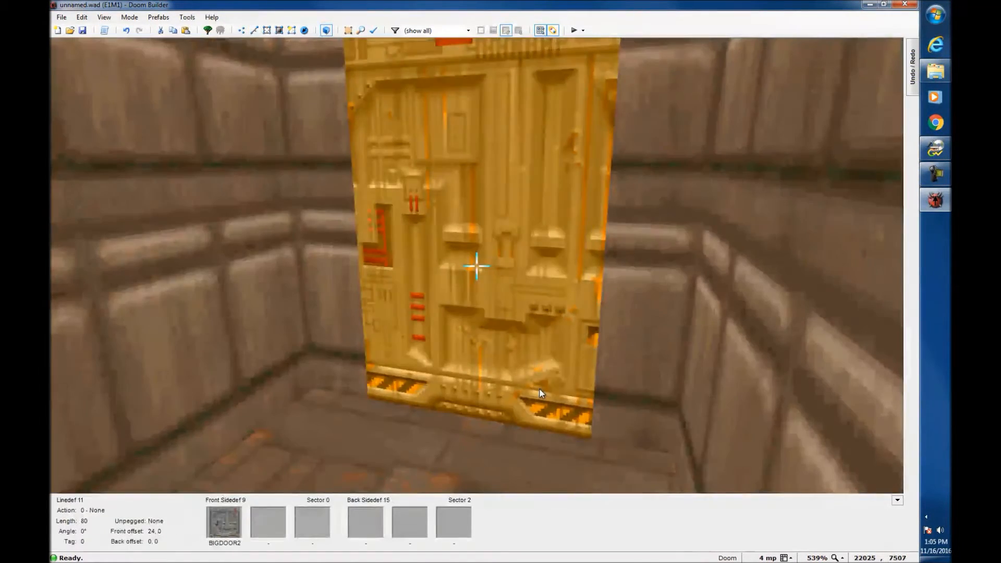
key(s)
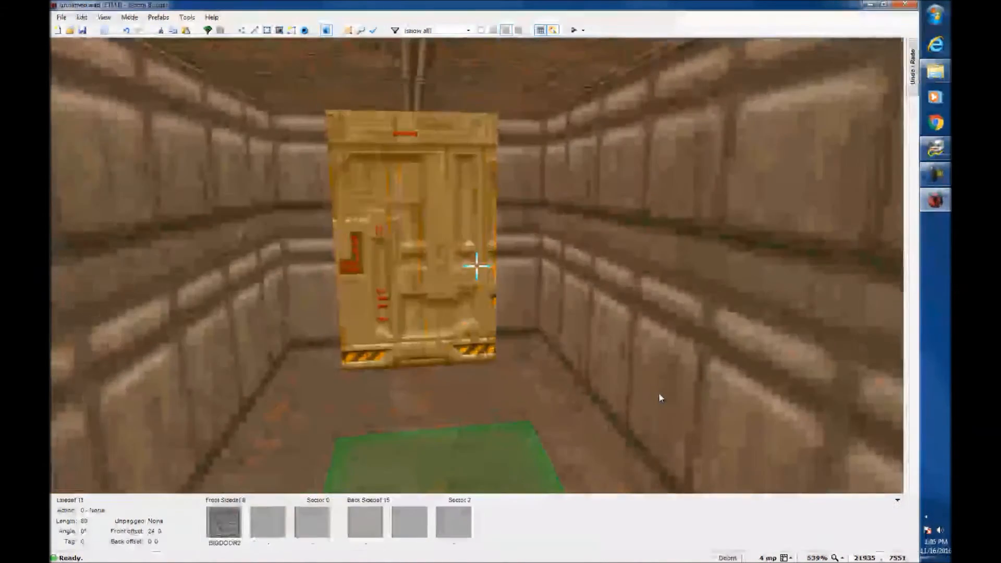
key(q)
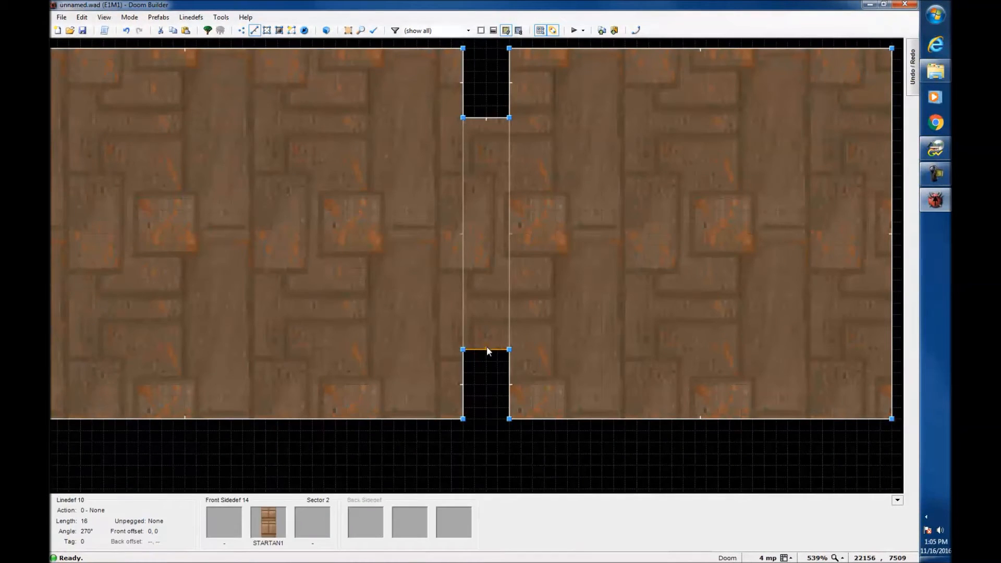
Widen the passage by moving both of its short end linedefs outward in the 2D map, and check the door in Visual Mode
drag(487, 349, 479, 386)
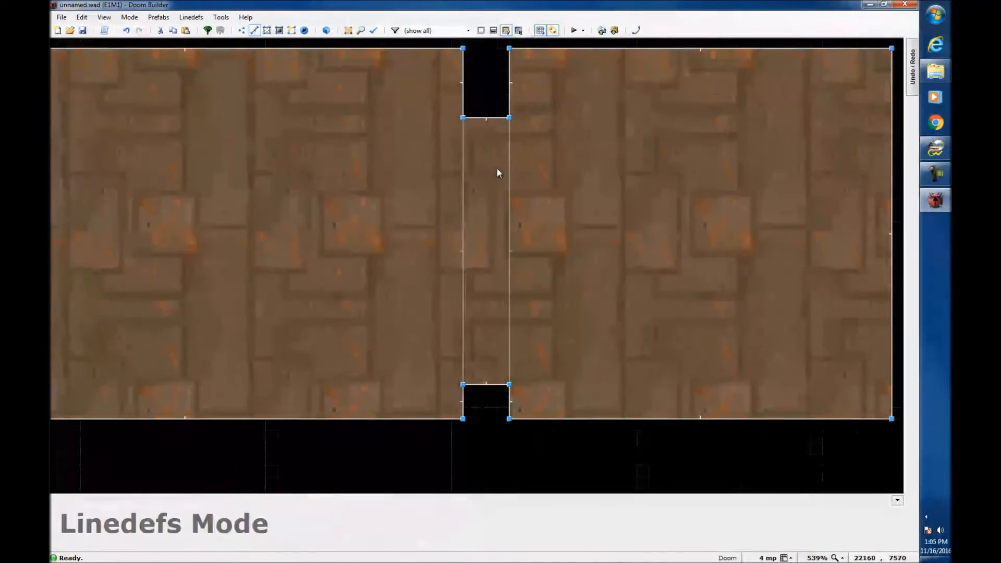
drag(483, 118, 483, 87)
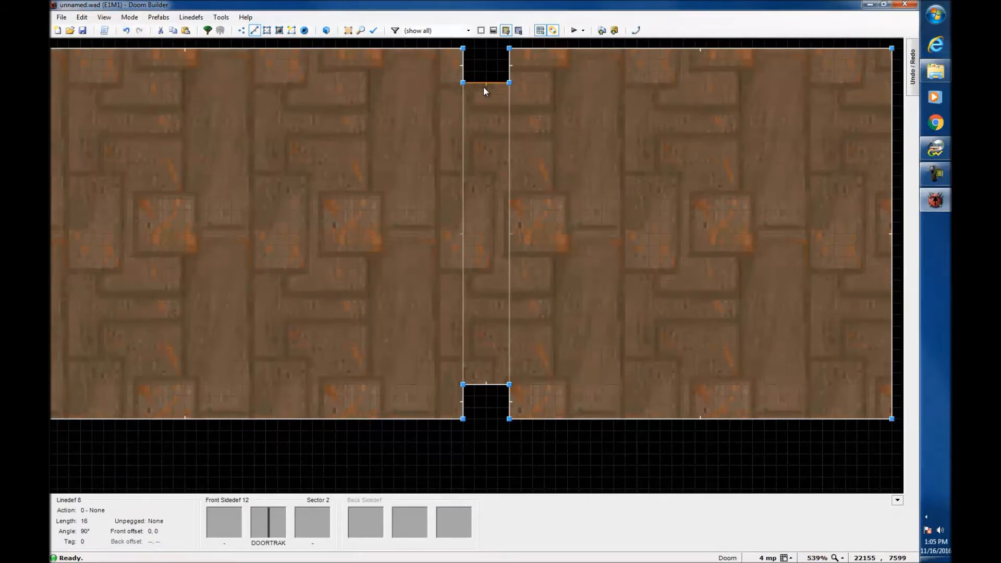
key(w)
key(e)
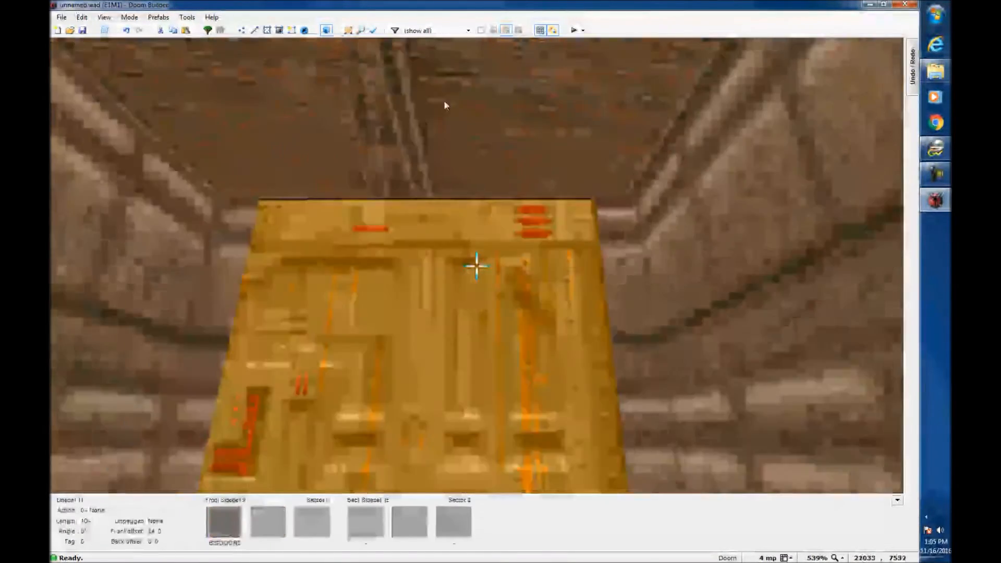
key(w)
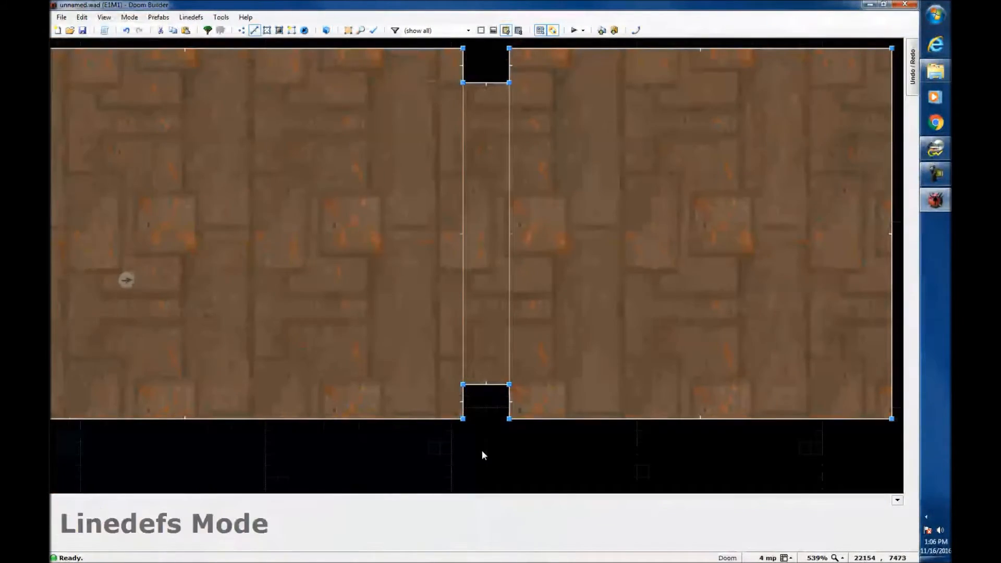
Move both end linedefs of the passage out to the rooms' outer walls, making the door 128 units wide
scroll(481, 452, down, 1)
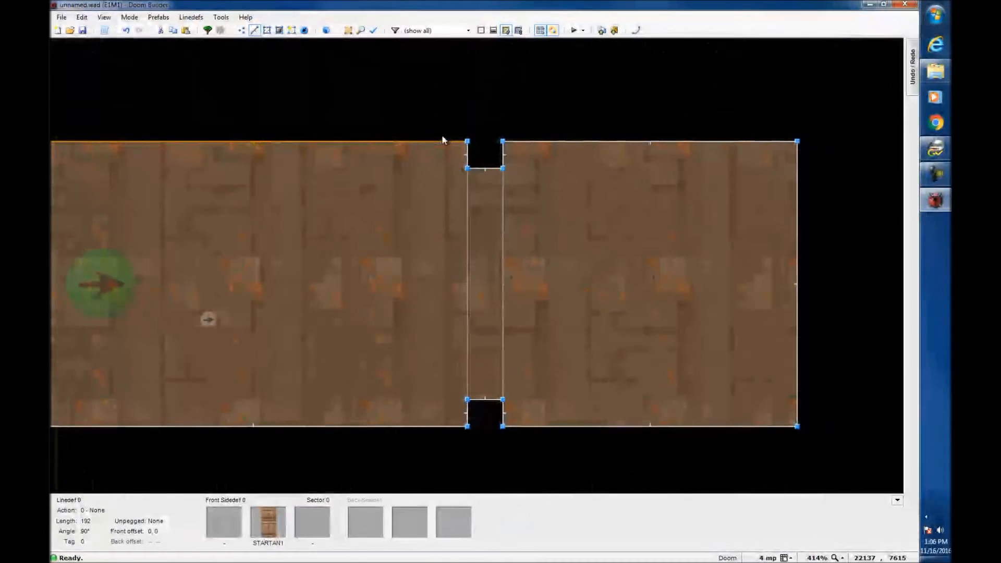
drag(479, 171, 482, 151)
drag(476, 401, 475, 426)
In Visual Mode, shift the BIGDOOR2 texture on the first room's side of the door to offsets 0, 0
key(w)
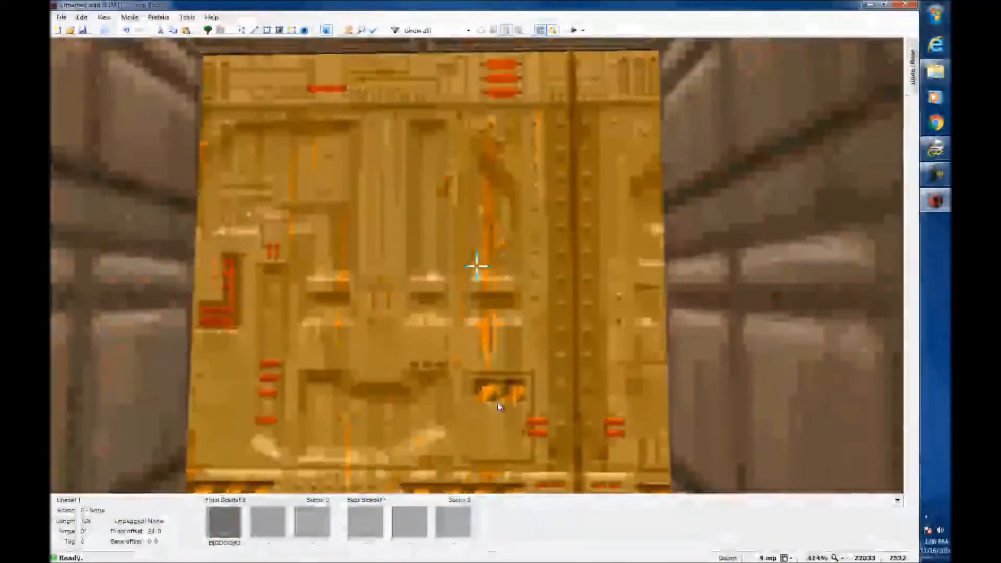
key(Right)
key(Right)
key(Right)
key(Right)
key(Right)
key(Right)
key(Right)
key(Right)
key(Right)
key(Right)
key(Right)
key(Right)
key(Right)
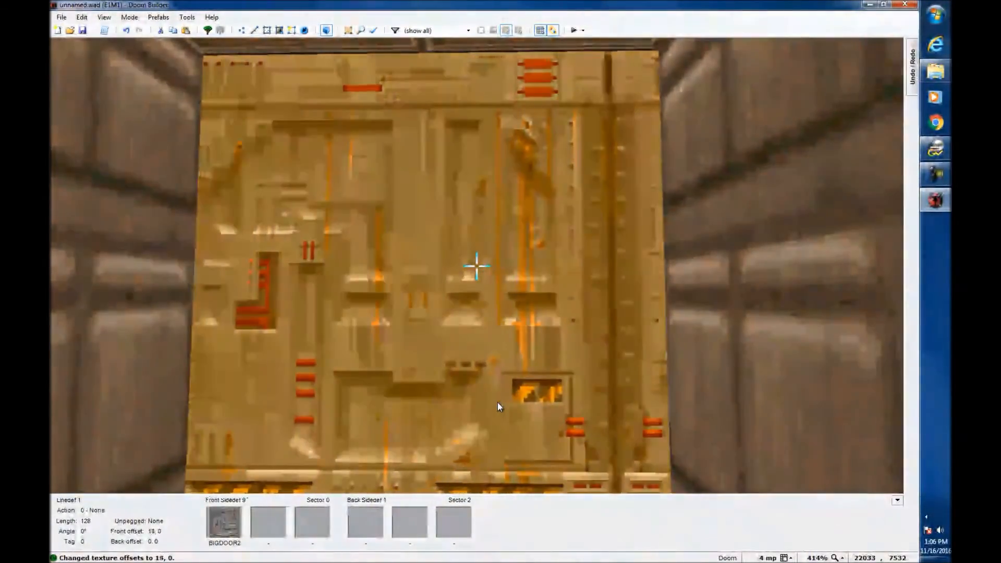
key(Right)
key(Right)
key(Right)
key(Right)
key(Right)
key(Right)
key(Right)
key(Right)
key(Right)
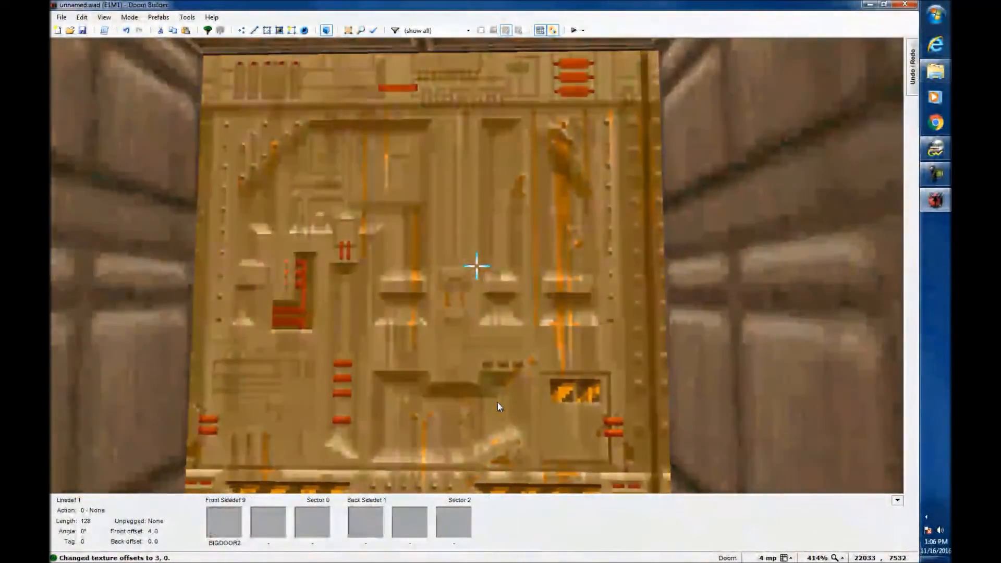
key(Right)
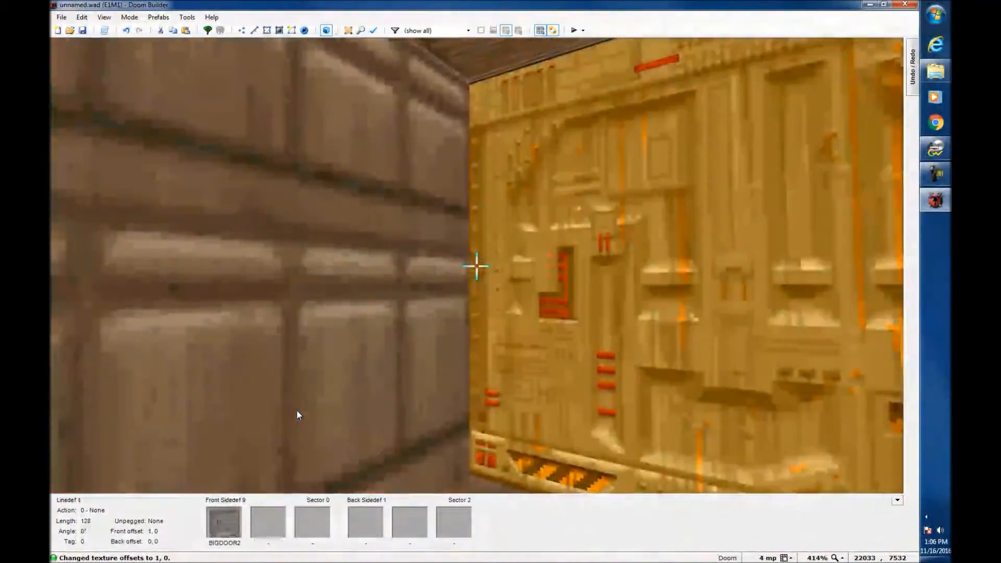
key(Right)
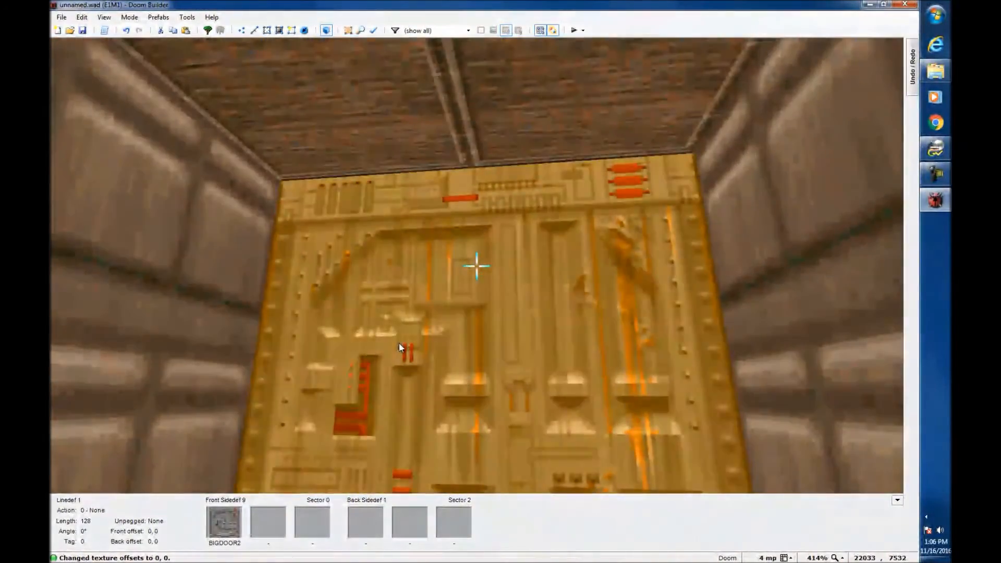
key(q)
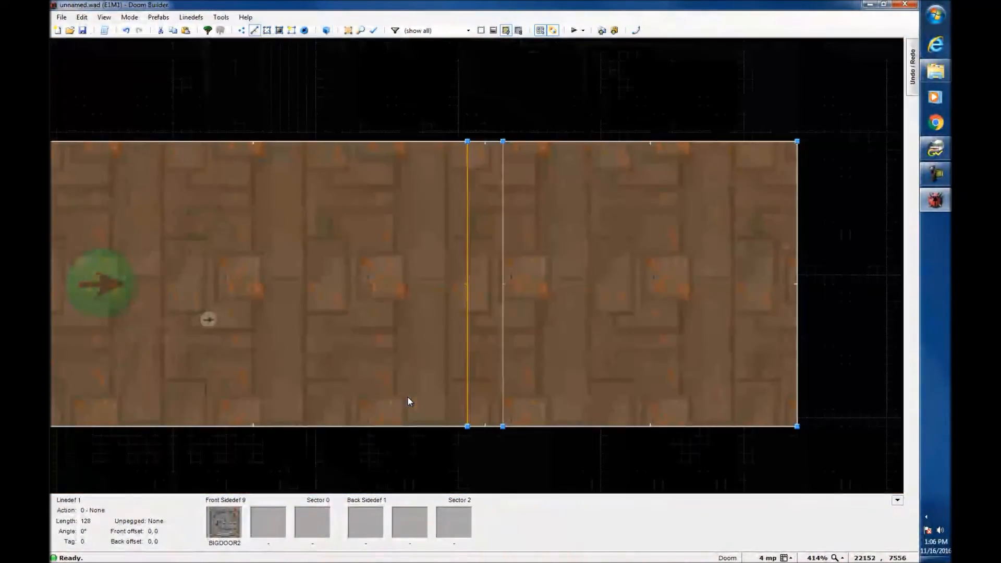
Try moving the upper walls of the rooms outward in the 2D map, and undo the move
scroll(481, 292, down, 2)
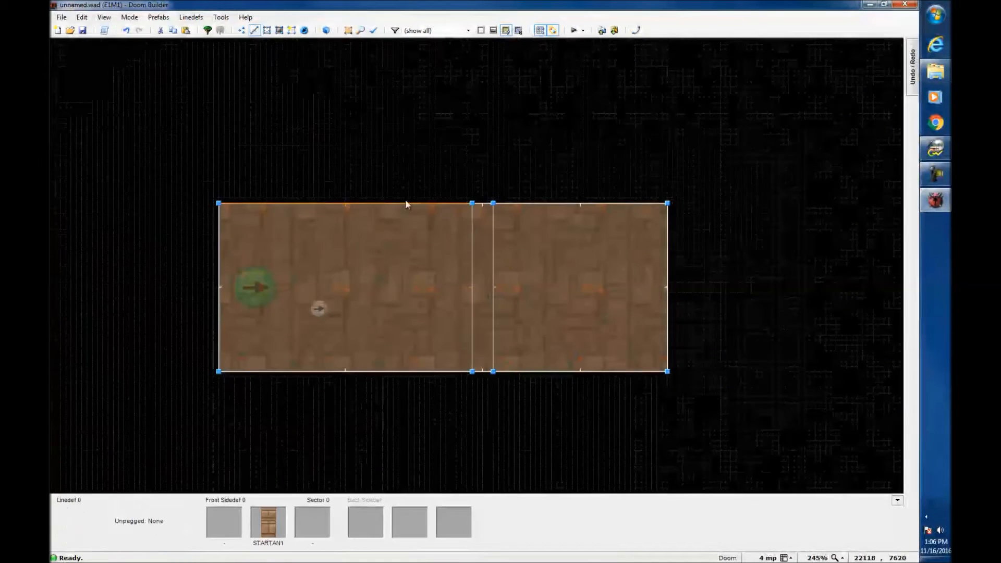
scroll(390, 205, up, 2)
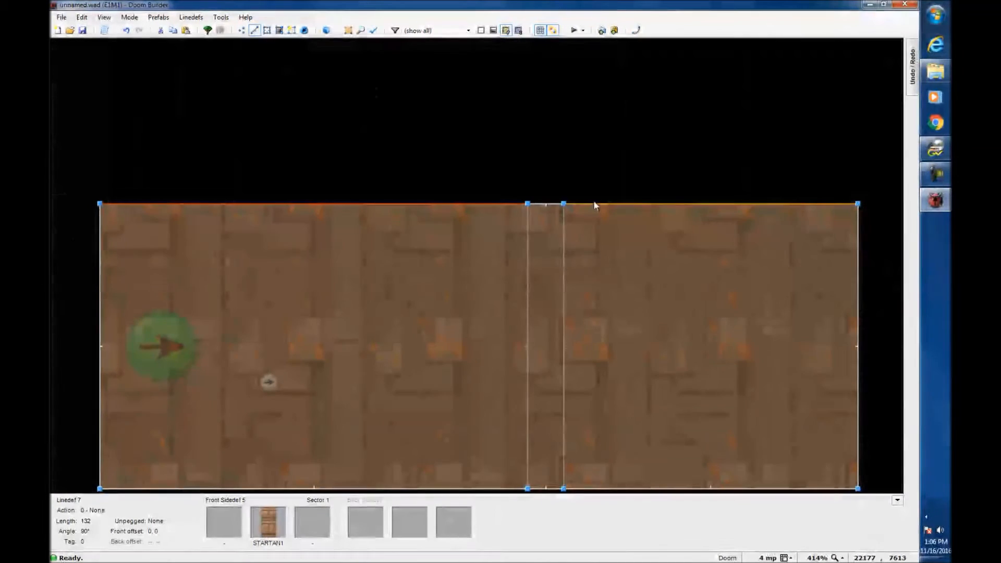
drag(599, 204, 599, 178)
key(ctrl+z)
In Visual Mode, shift the BIGDOOR2 texture on the second room's side of the door to offsets 0, 0, and return to the 2D map
key(q)
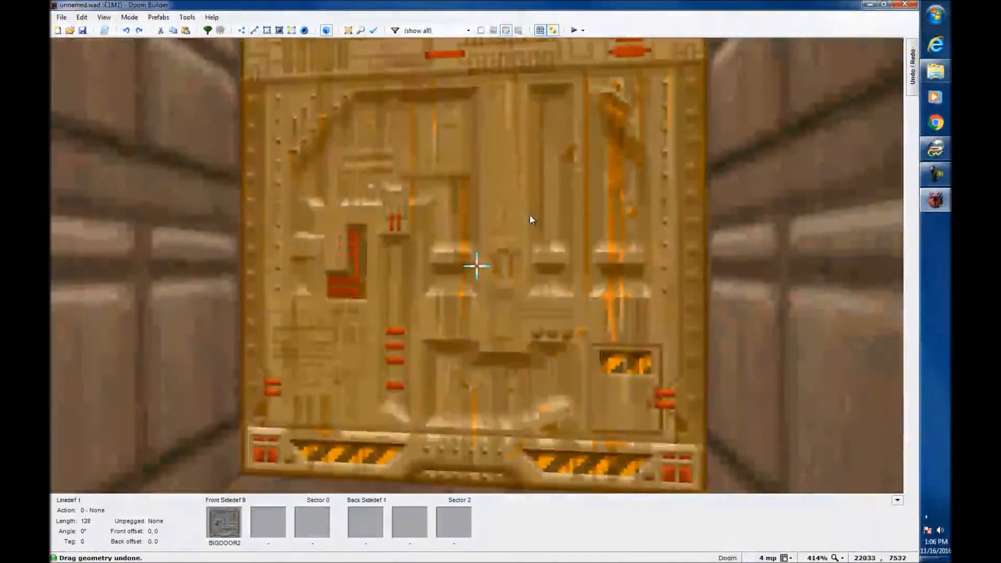
key(f)
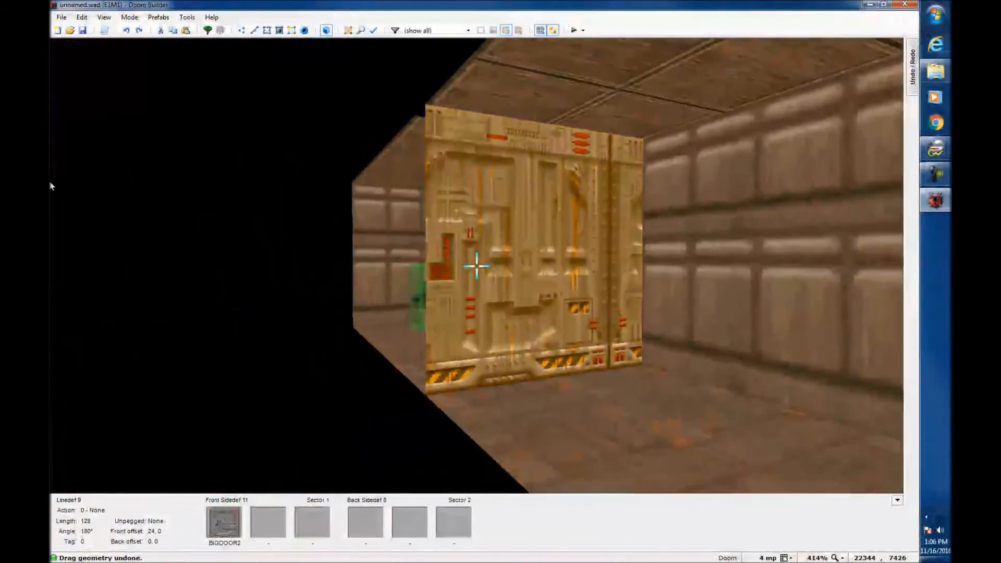
key(a)
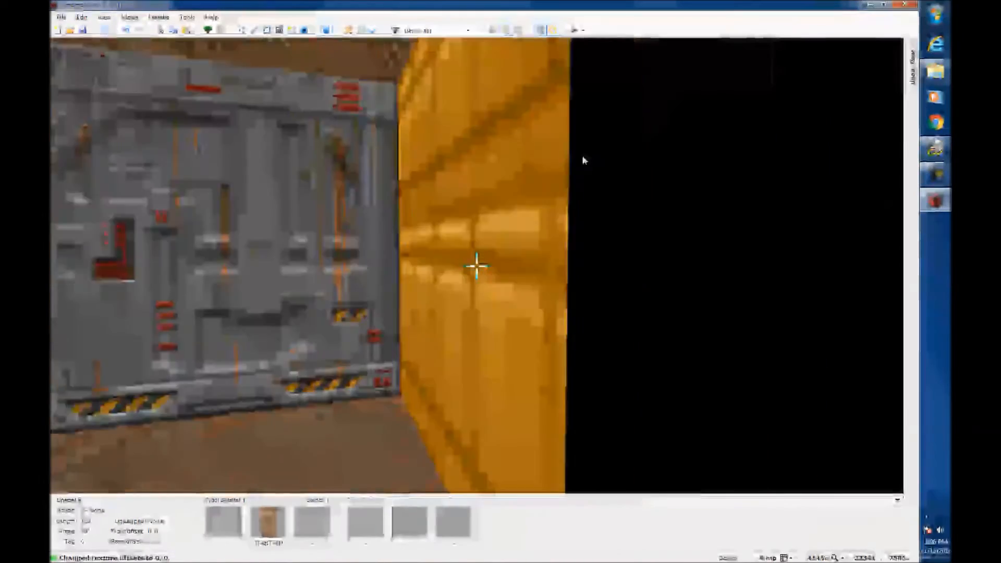
key(f)
key(s)
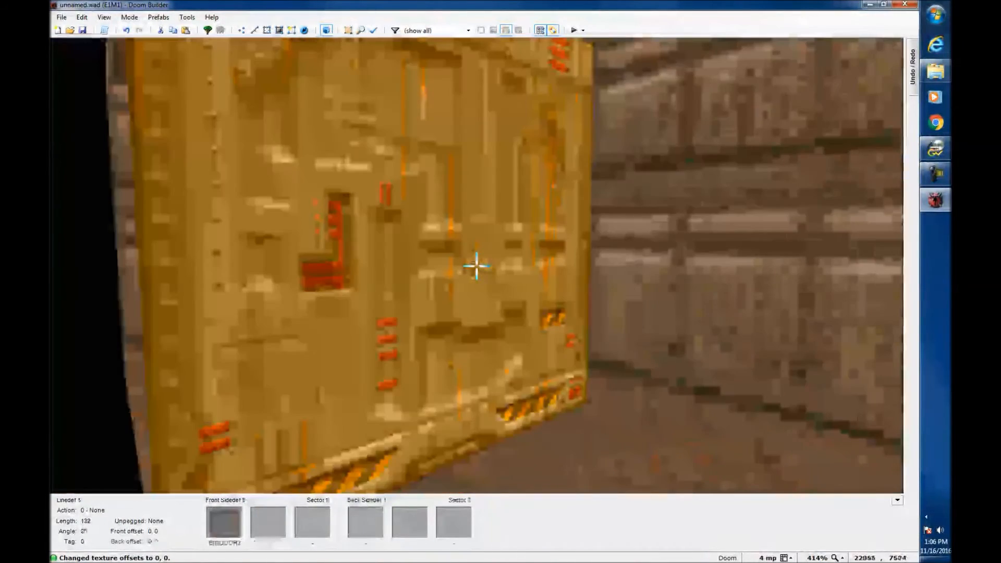
key(q)
Assign action 1, DR Door Open Wait Close (also monsters), to both linedefs between the door sector and the rooms
scroll(477, 174, down, 2)
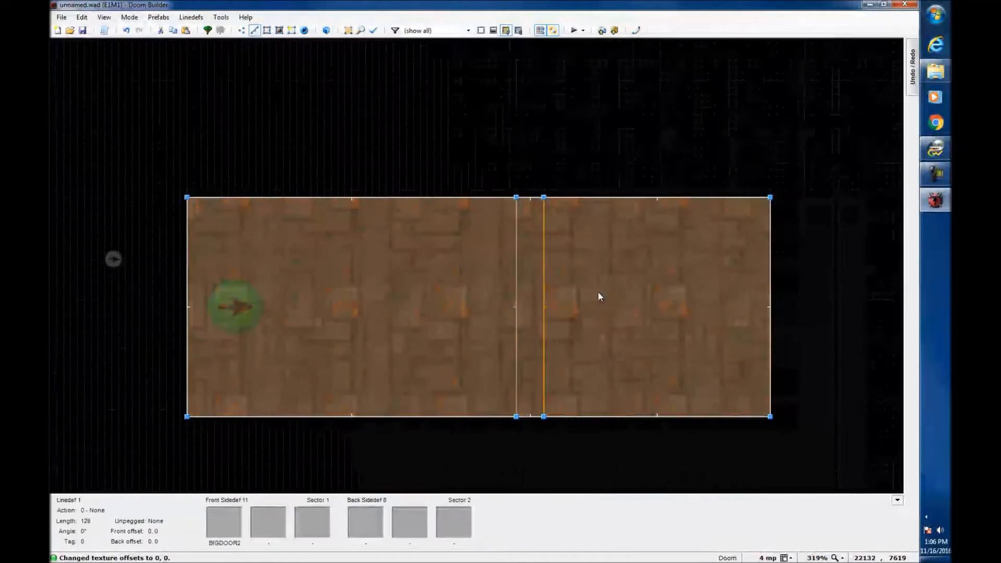
scroll(596, 323, up, 3)
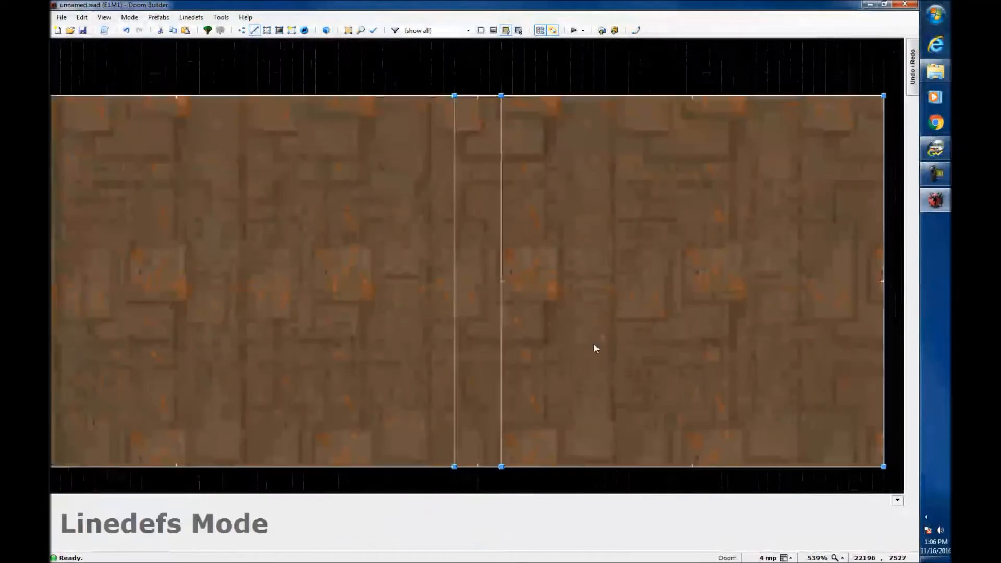
click(453, 271)
click(501, 257)
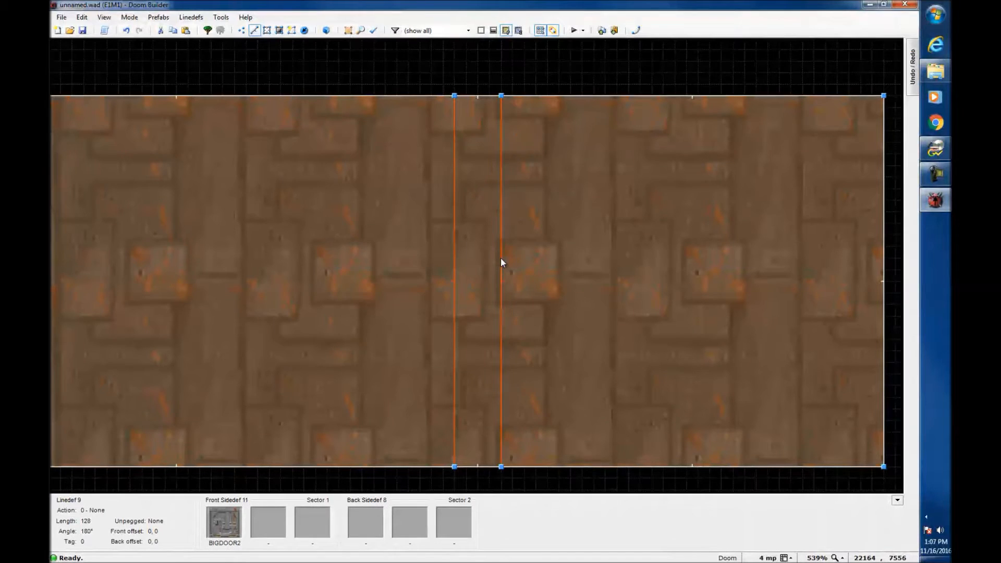
right_click(501, 262)
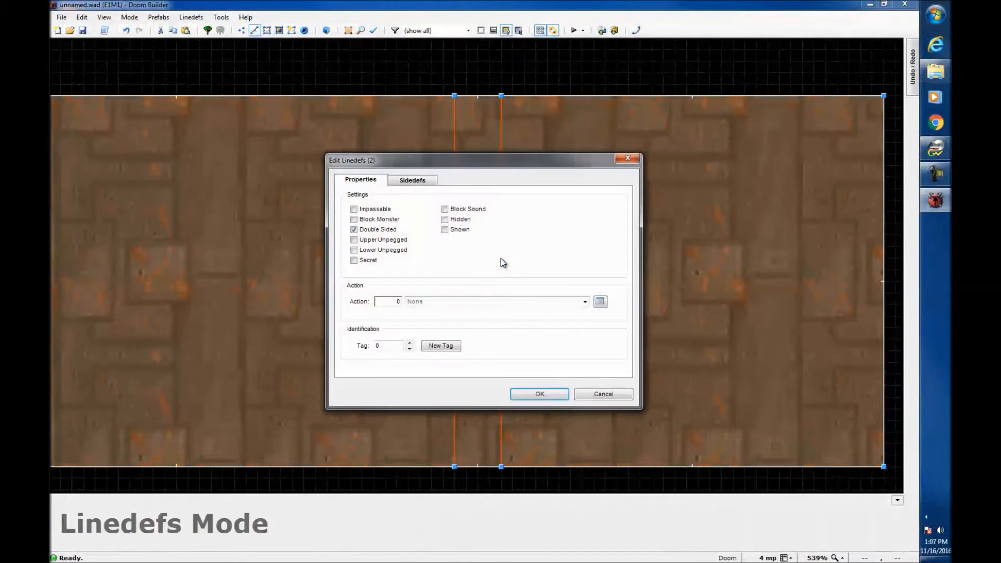
click(585, 303)
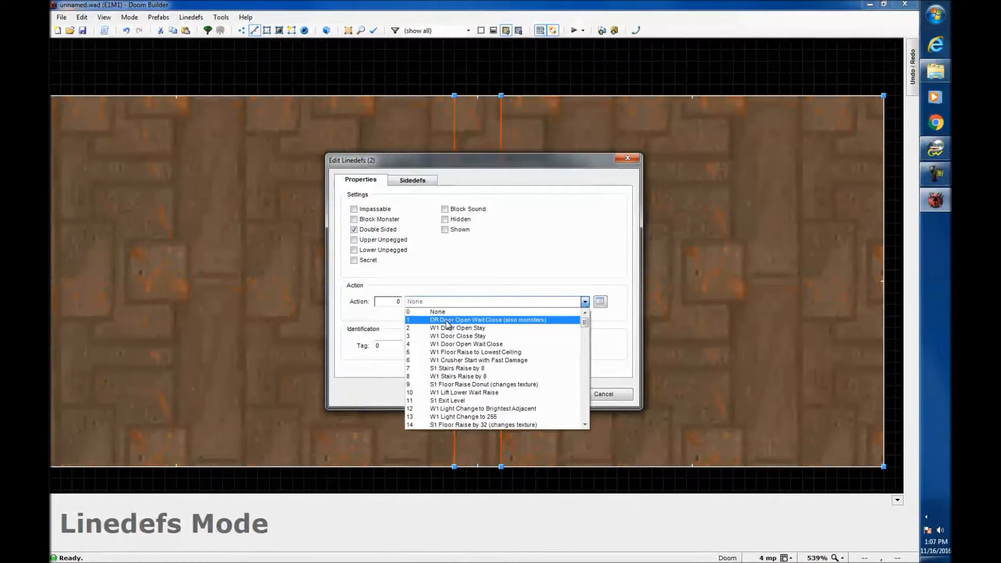
click(508, 321)
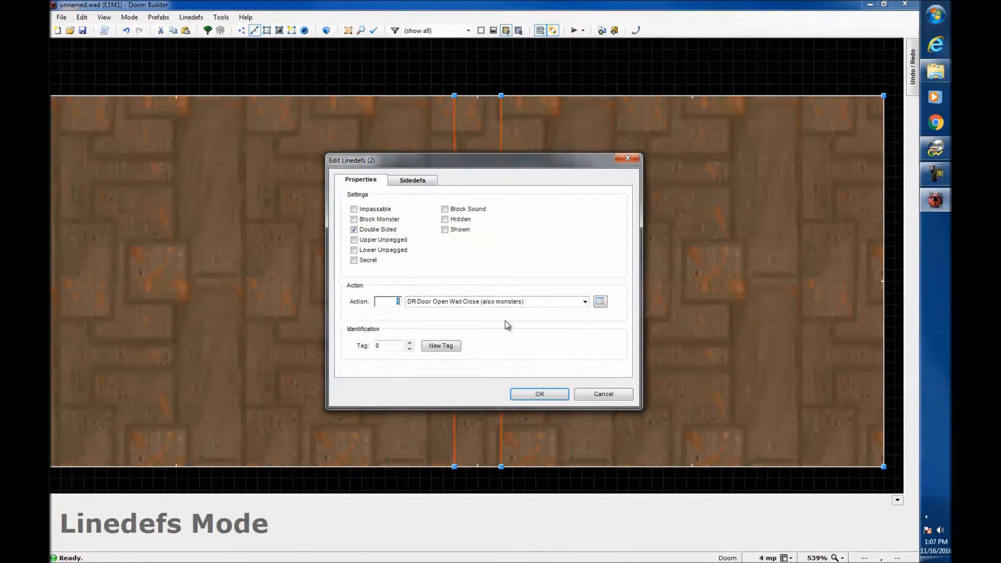
click(392, 304)
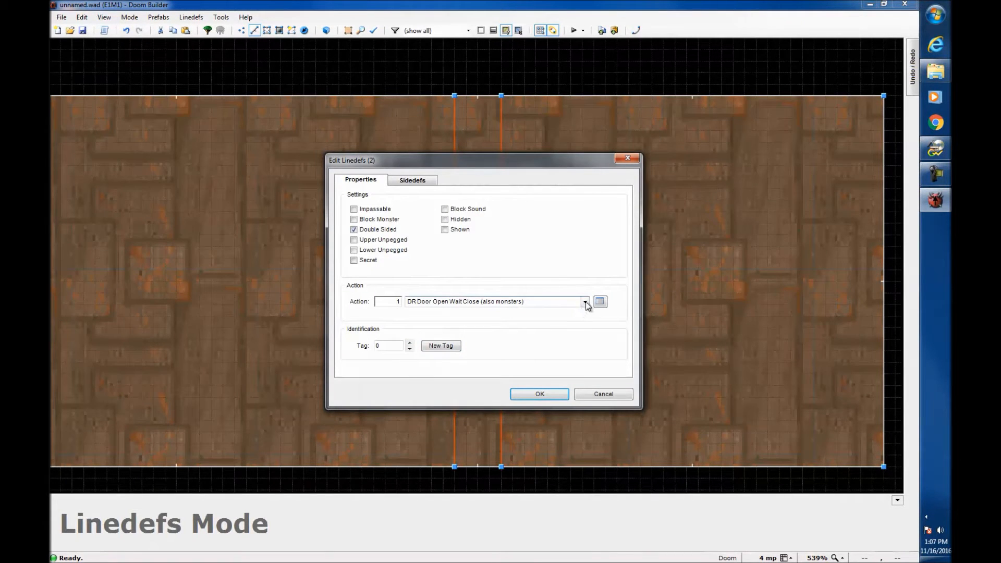
click(541, 395)
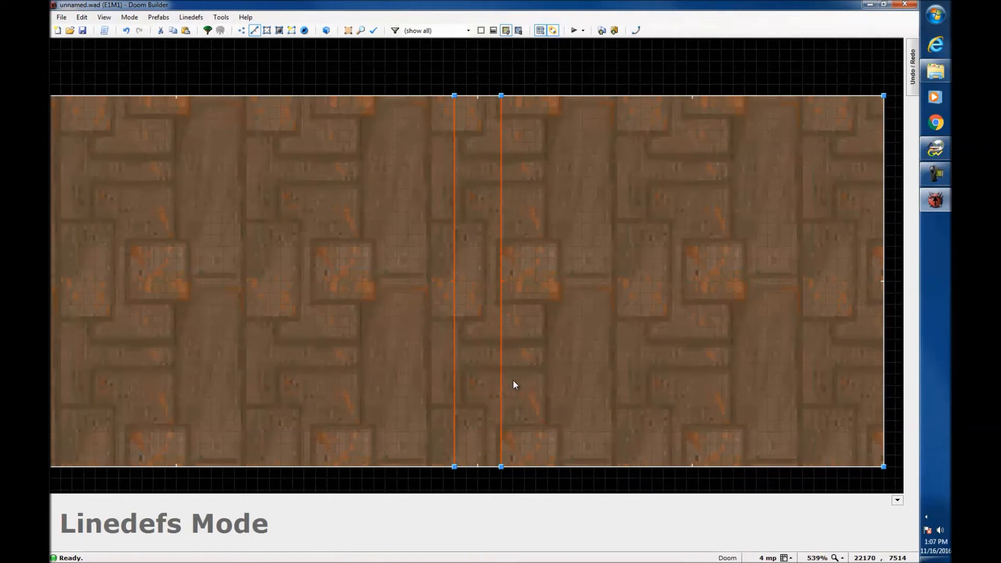
Compare the first room's sector information in Sectors Mode with its door linedef and wall in Linedefs Mode
key(s)
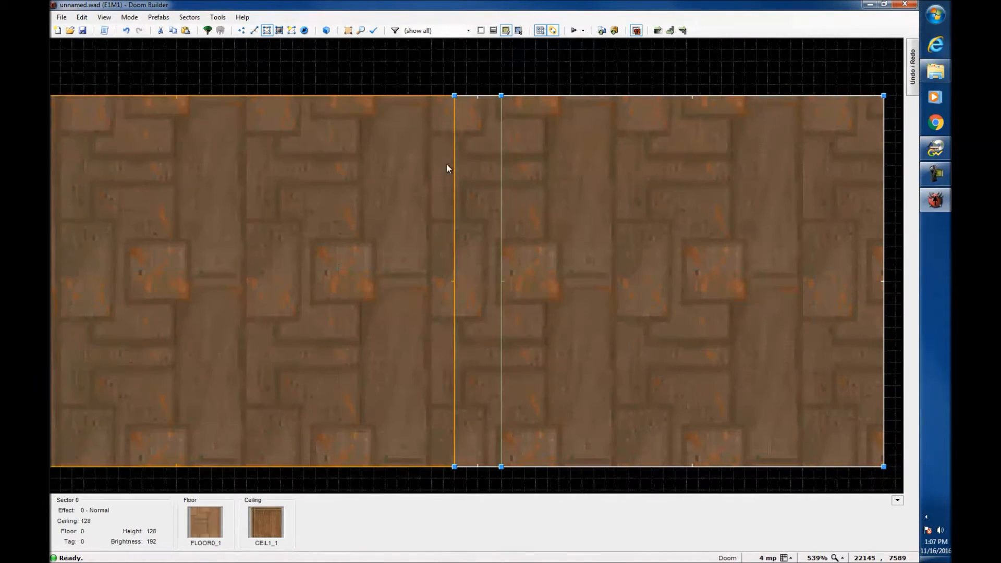
key(l)
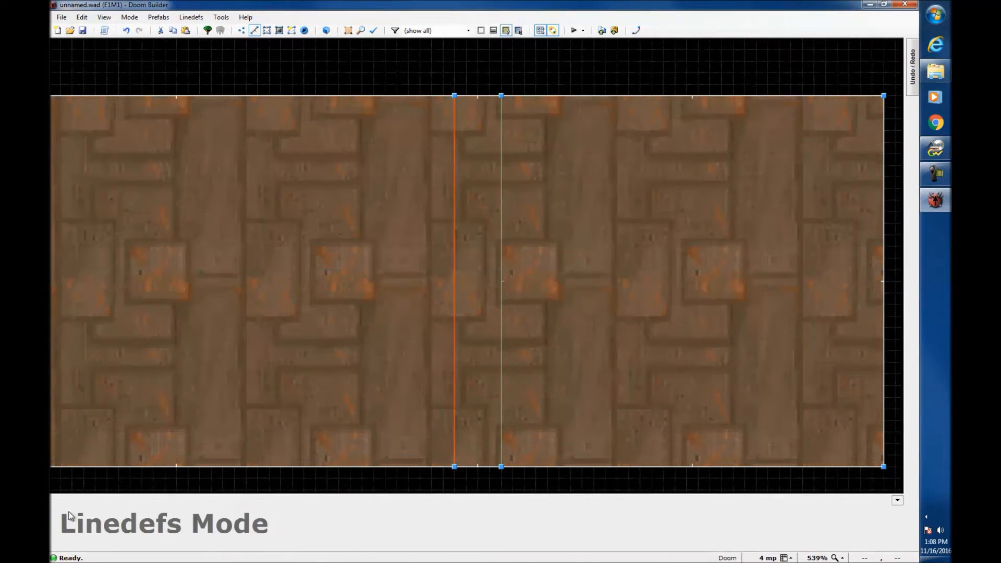
click(454, 361)
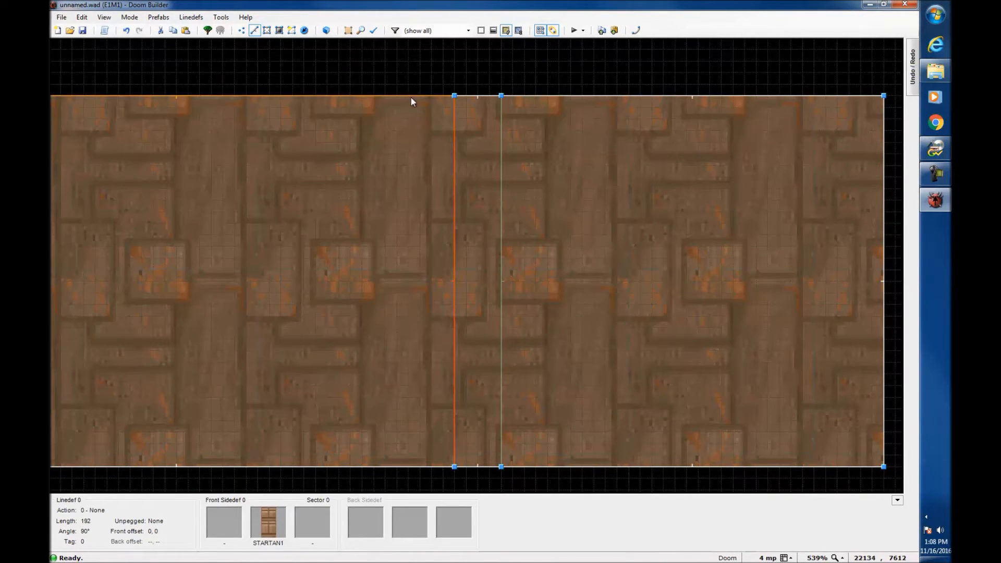
click(438, 211)
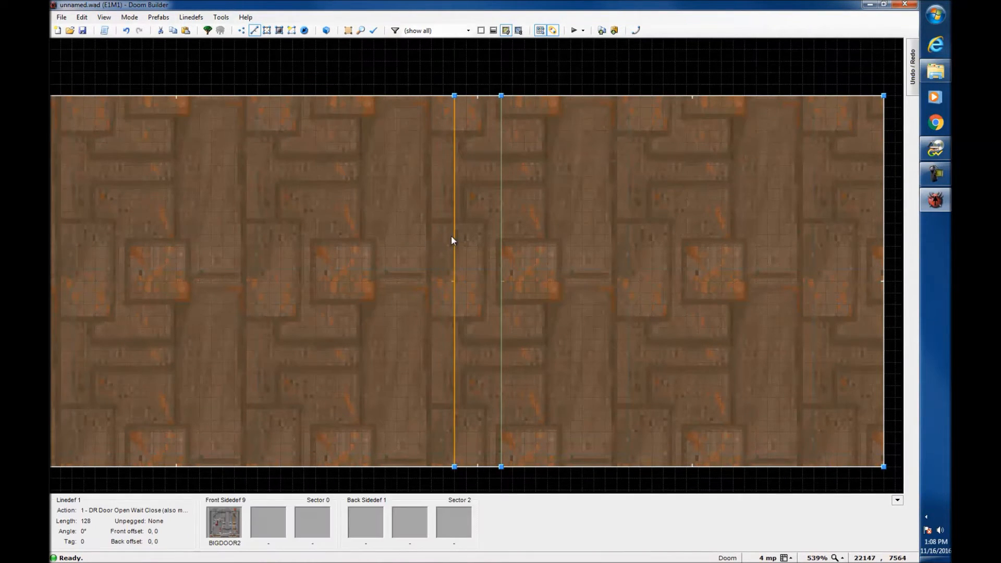
Set the ceiling flat of the door sector between the rooms to FLAT20 from the Base flats
key(s)
click(482, 227)
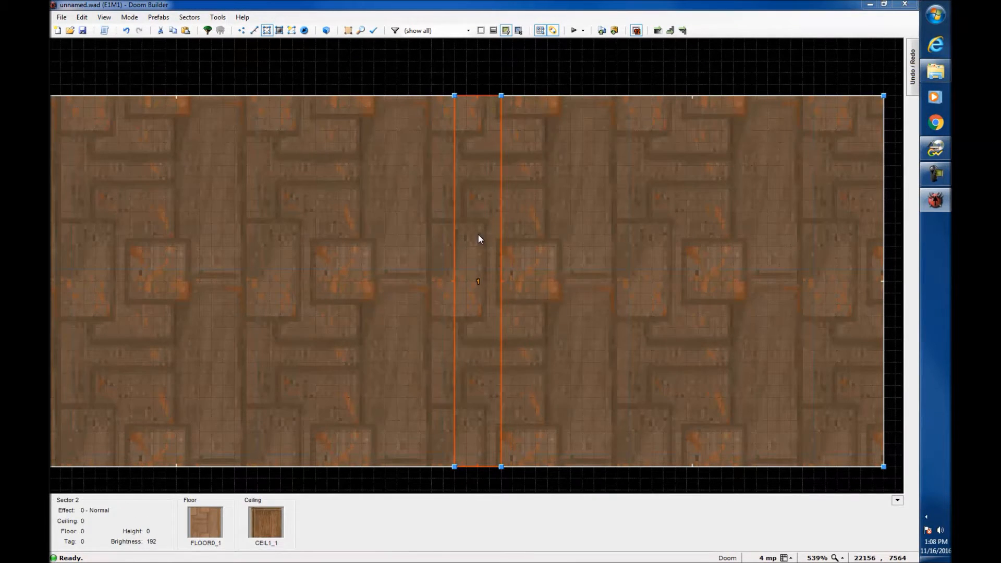
right_click(479, 235)
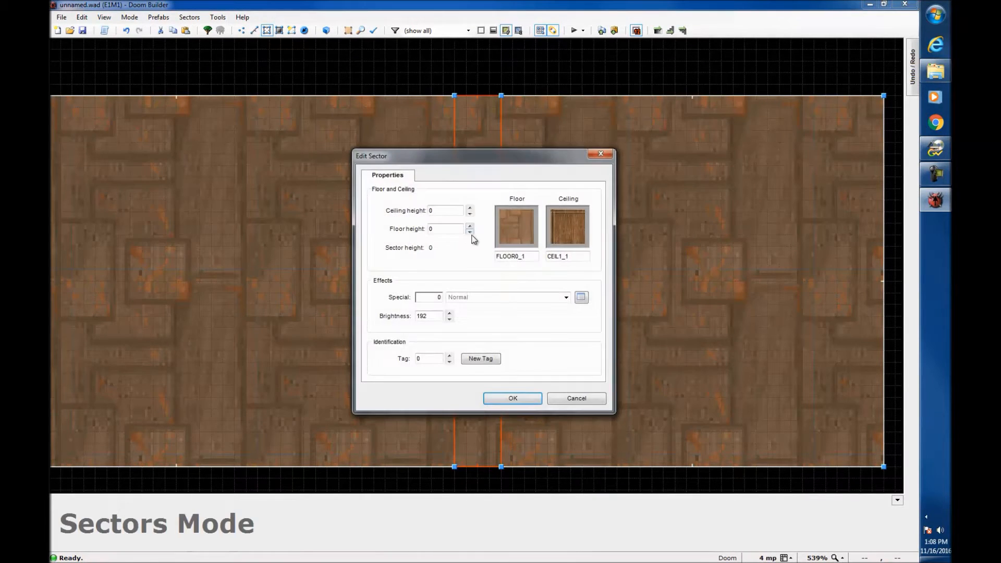
click(517, 227)
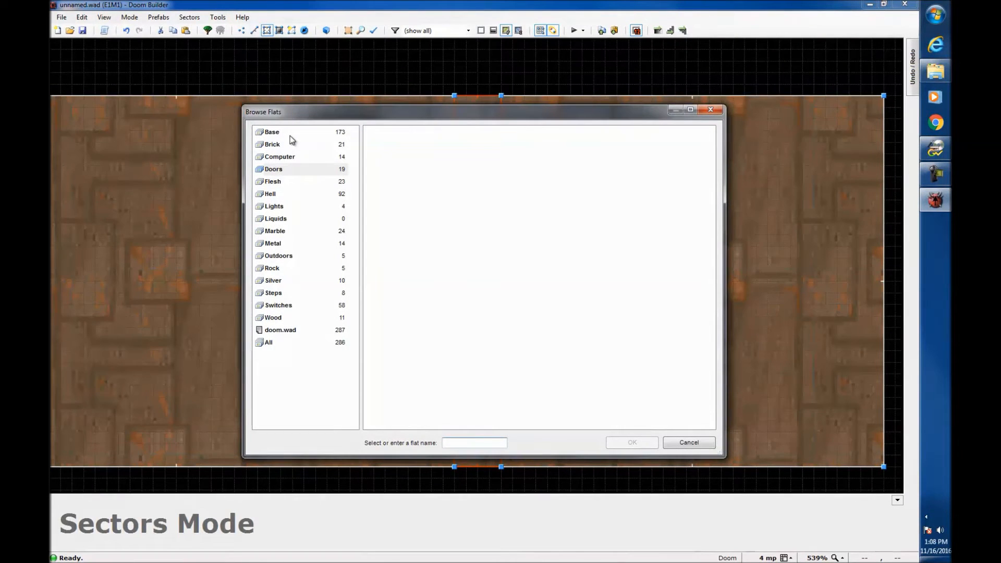
click(711, 110)
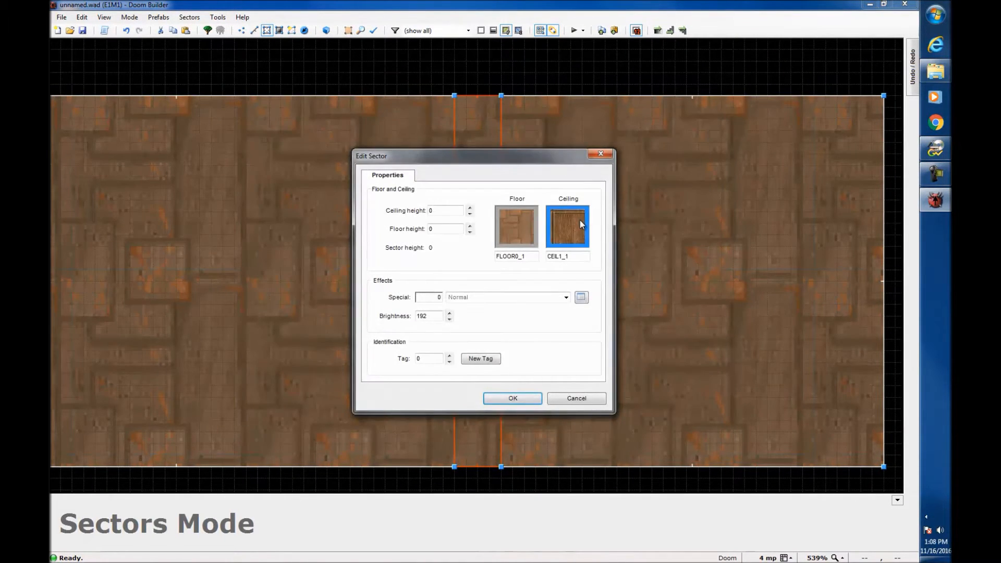
click(573, 225)
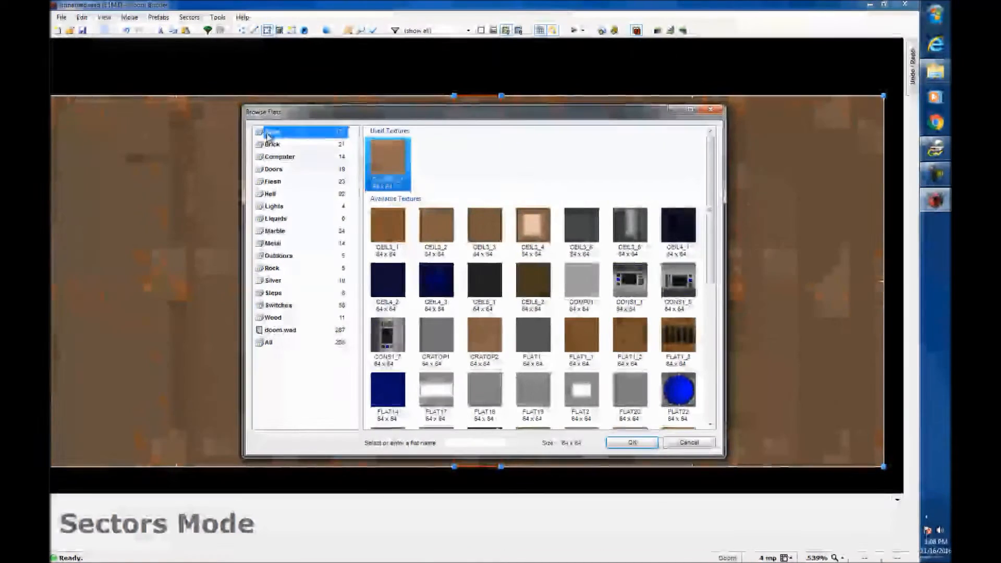
click(273, 170)
click(273, 145)
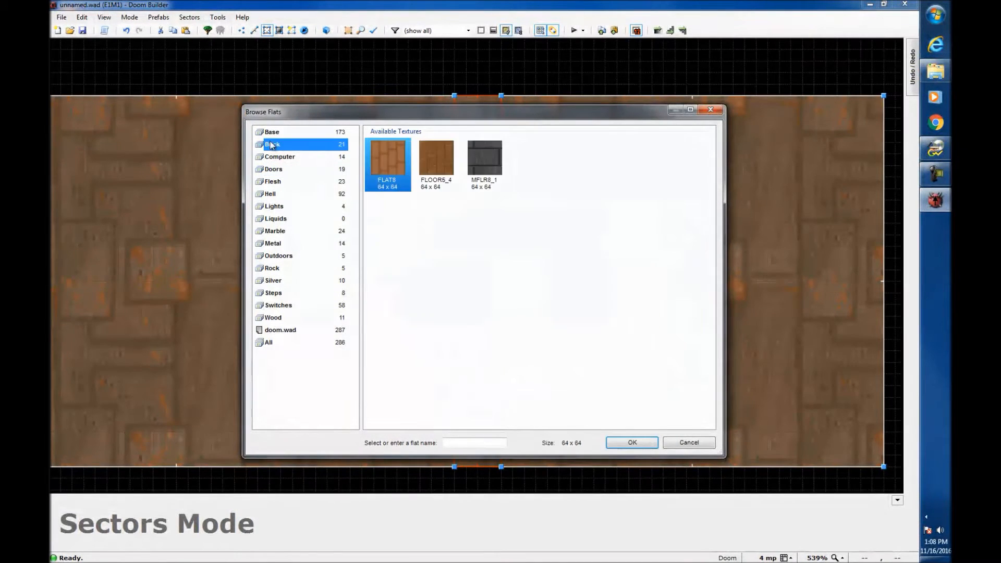
click(272, 134)
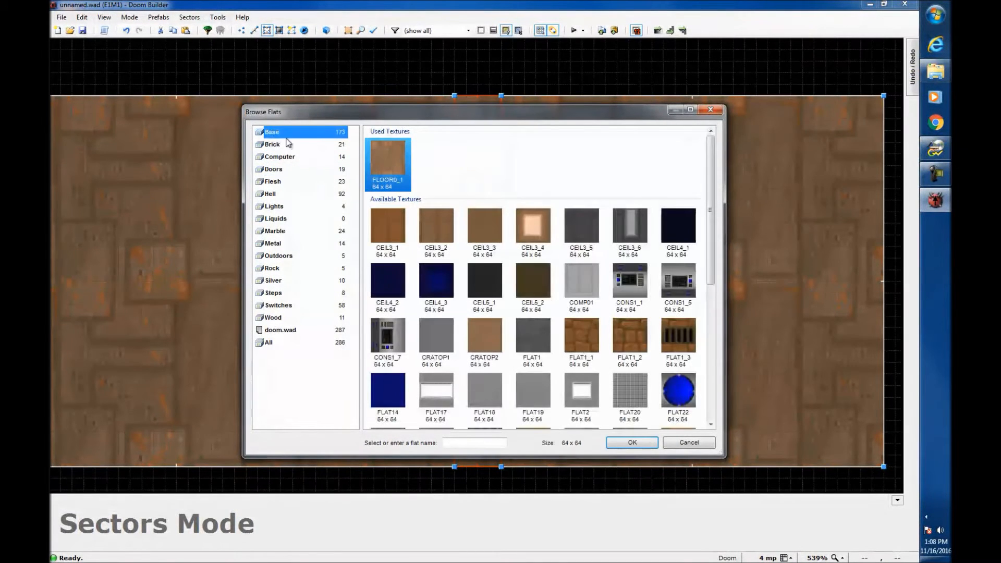
click(631, 392)
click(633, 443)
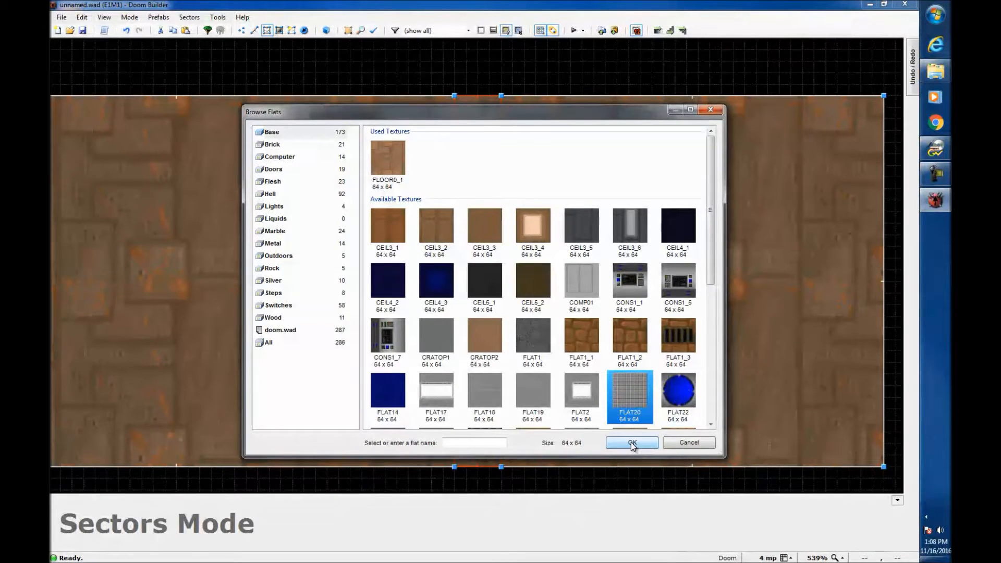
click(632, 444)
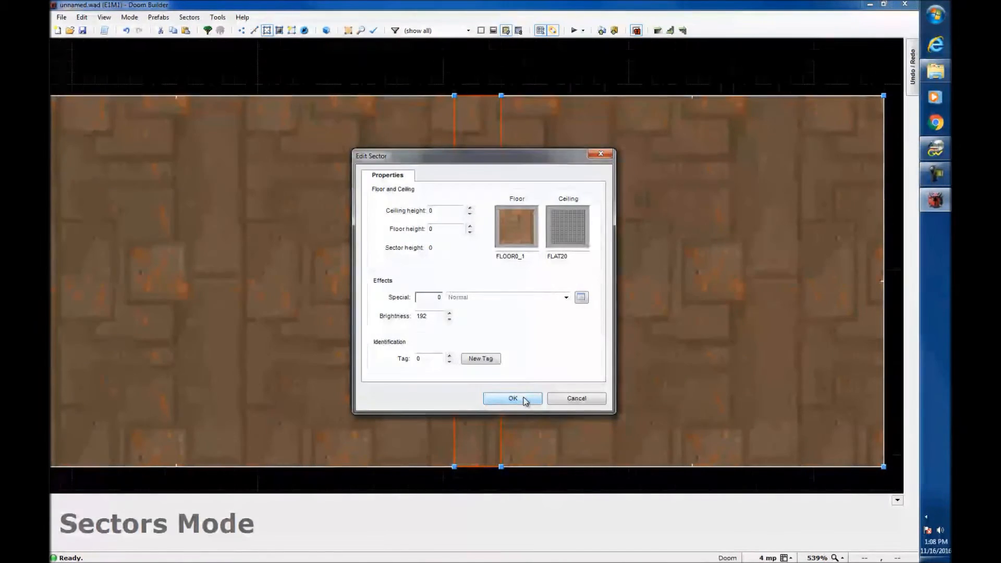
click(528, 399)
In Visual Mode, shift the STARTAN1 texture on the first room's side wall to offsets 34, 12, and undo the shift
key(w)
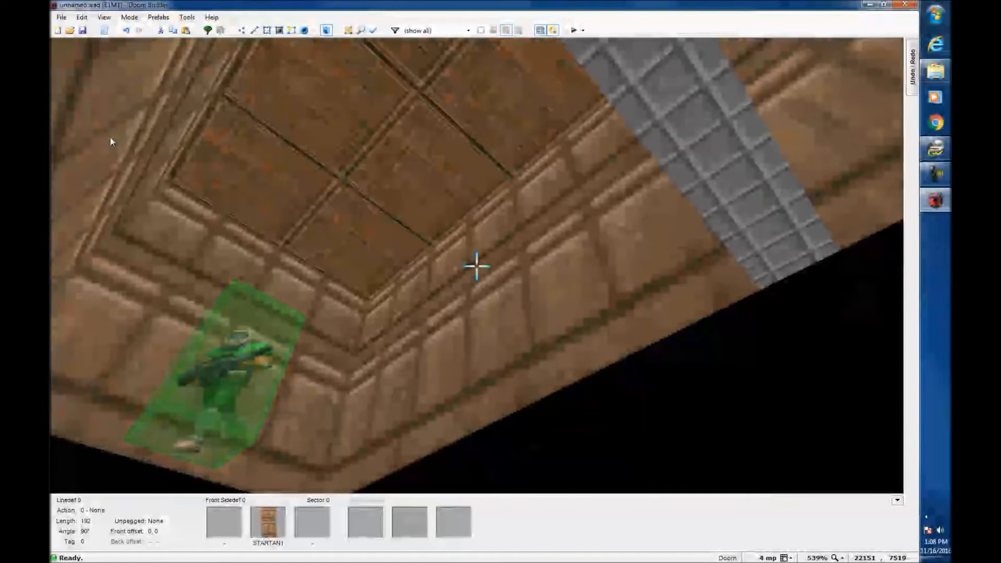
drag(110, 140, 346, 162)
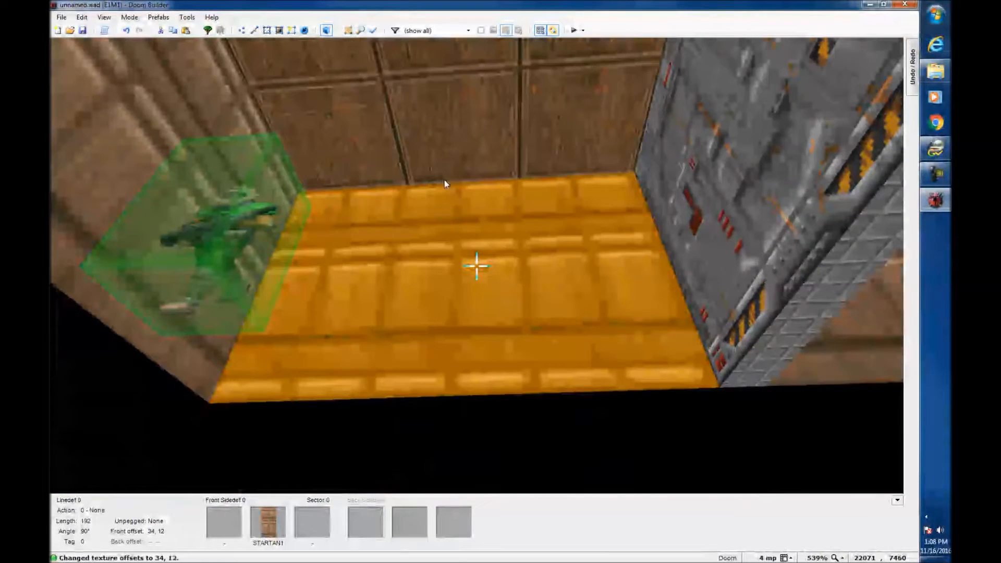
key(ctrl+z)
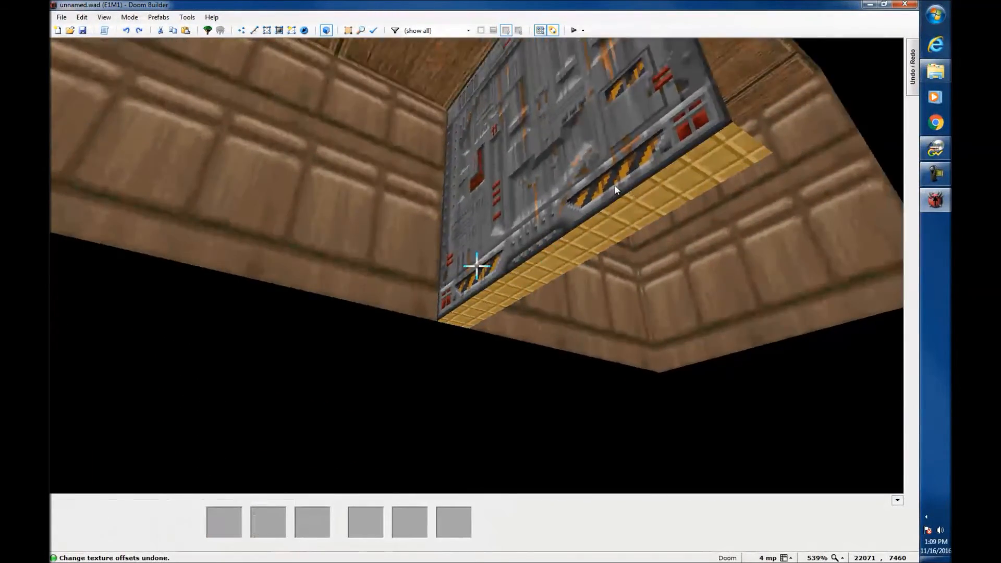
Examine the door's faces and its underside from both rooms in Visual Mode, and return to the 2D map
key(f)
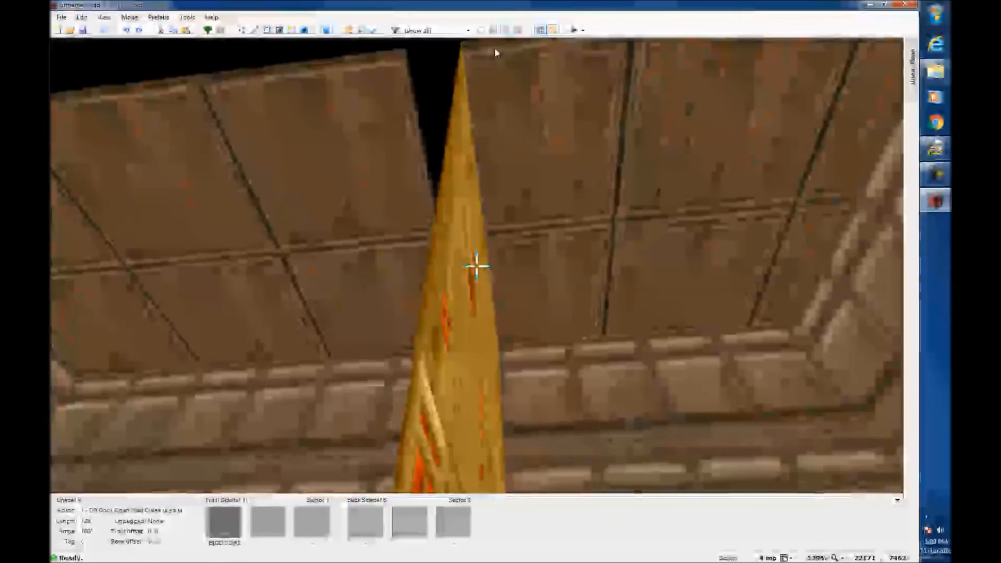
key(d)
key(s)
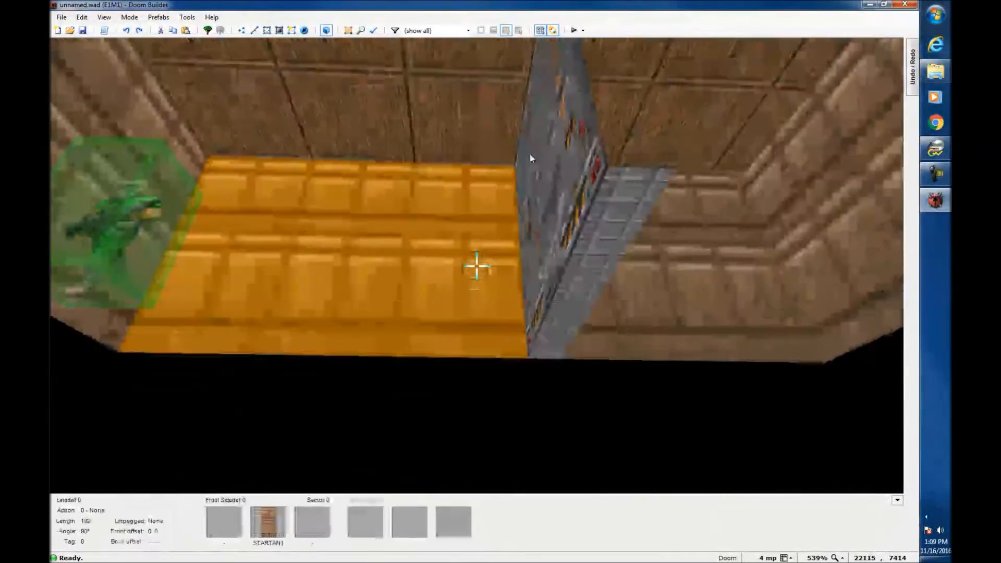
key(f)
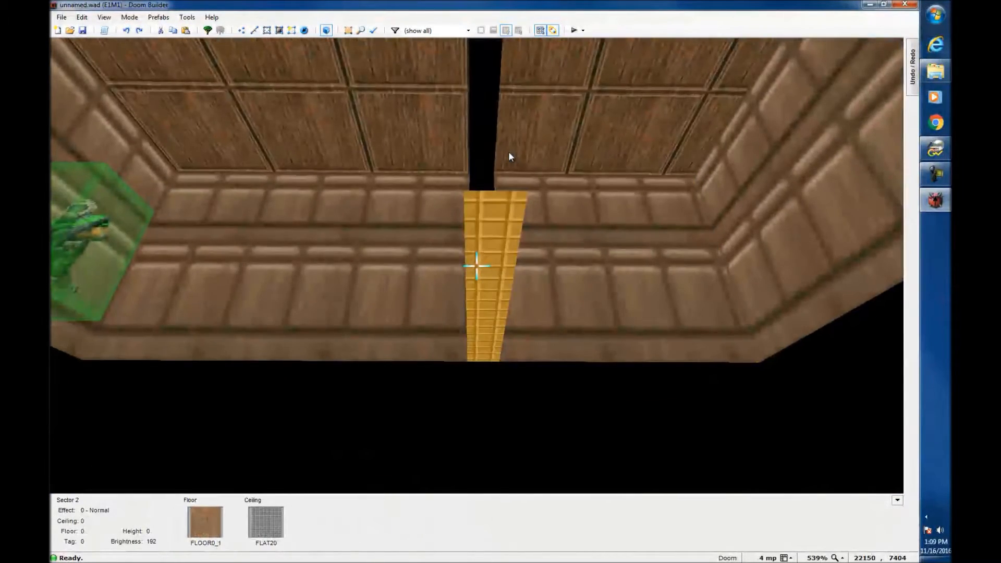
key(e)
key(w)
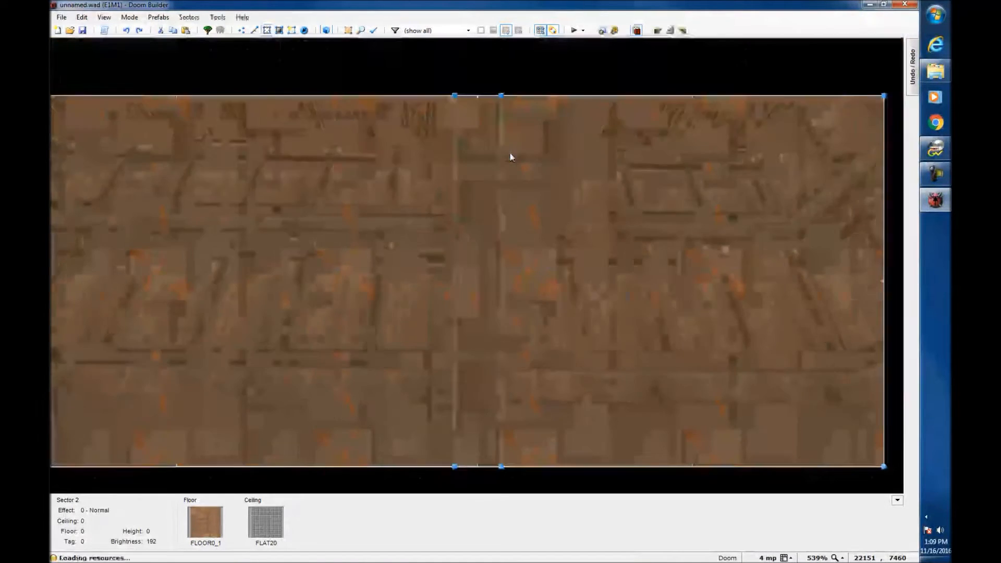
Try moving the door sector in the 2D map, check its underside in Visual Mode, and undo the moves
scroll(457, 449, down, 3)
scroll(452, 435, up, 5)
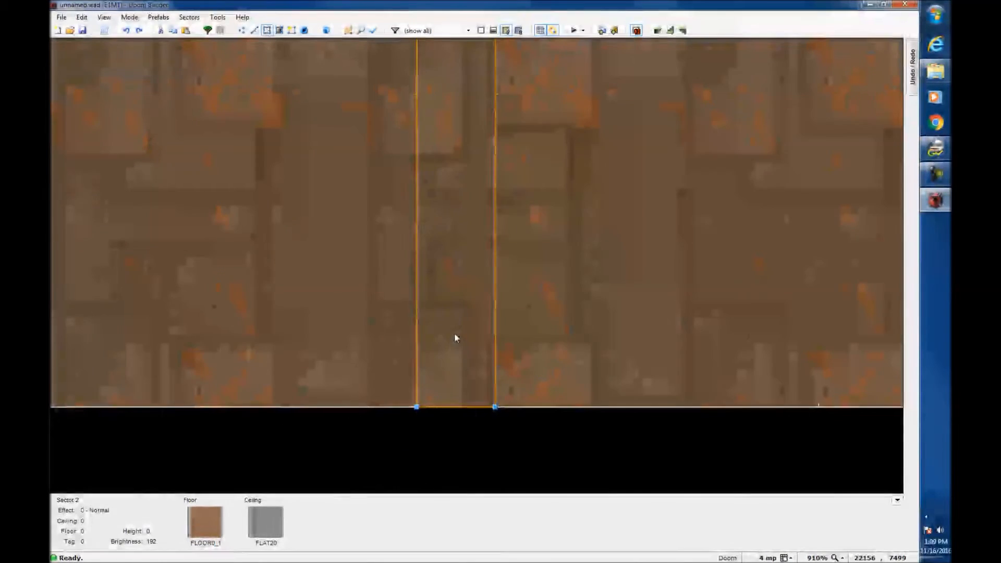
drag(460, 343, 445, 346)
key(w)
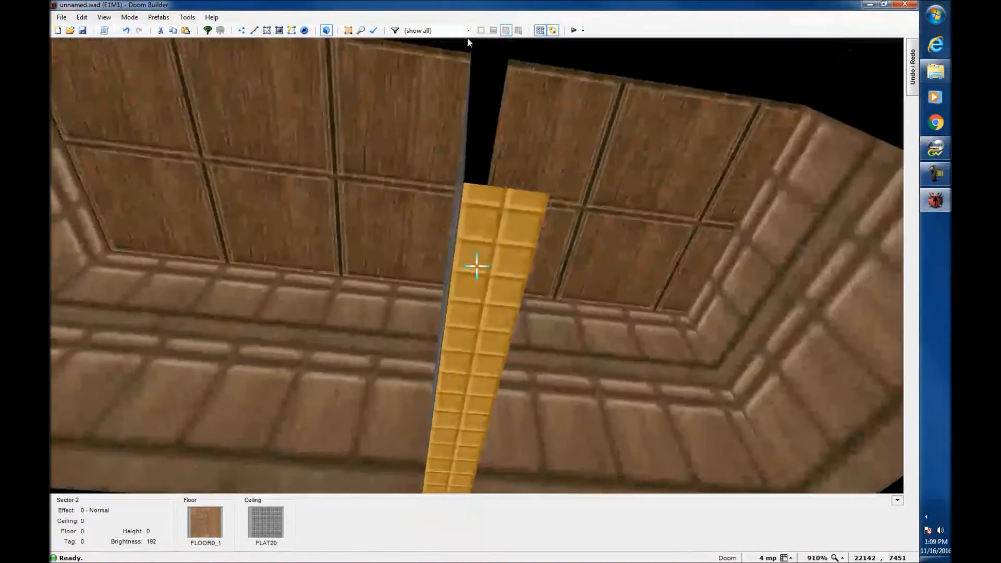
key(w)
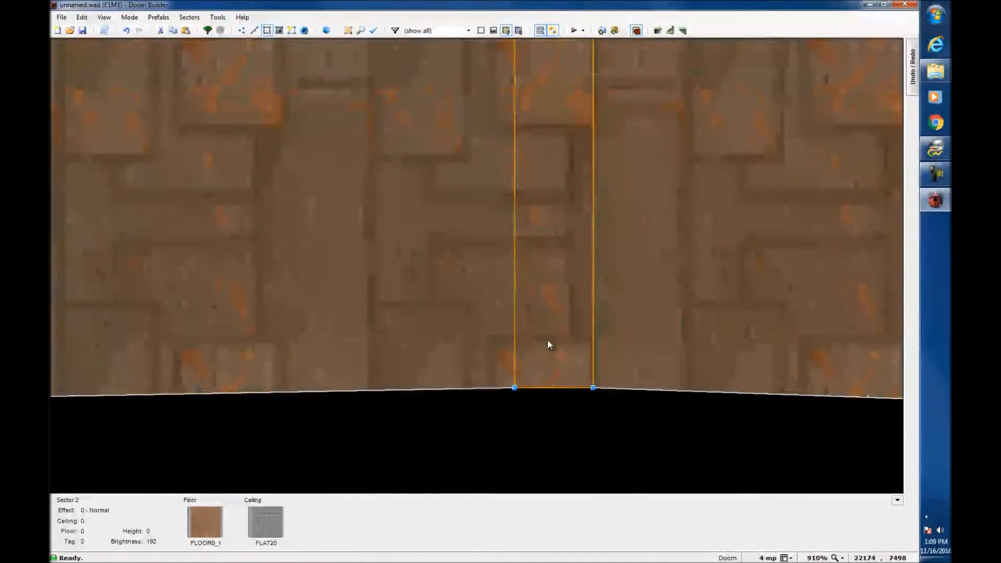
key(w)
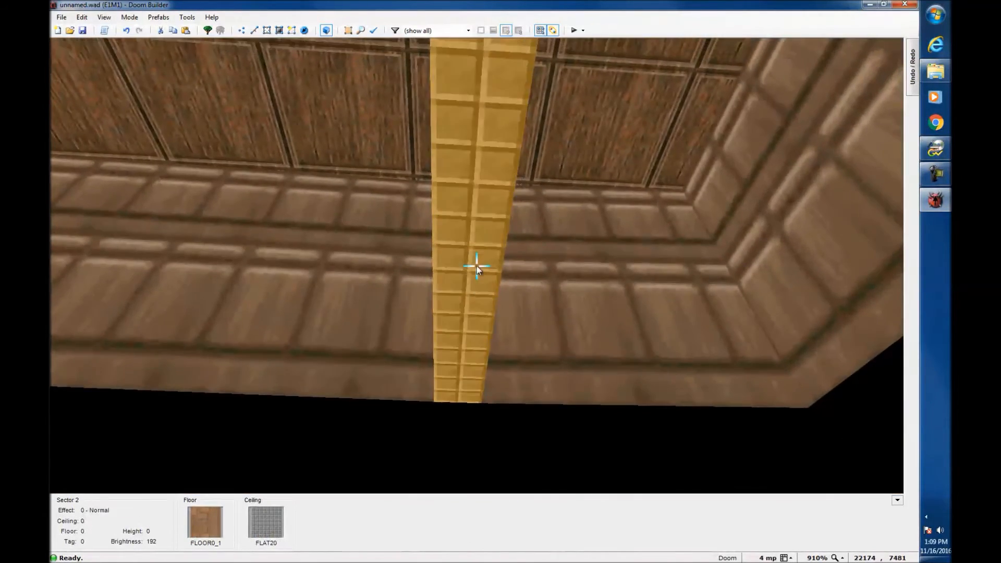
key(w)
key(ctrl+z)
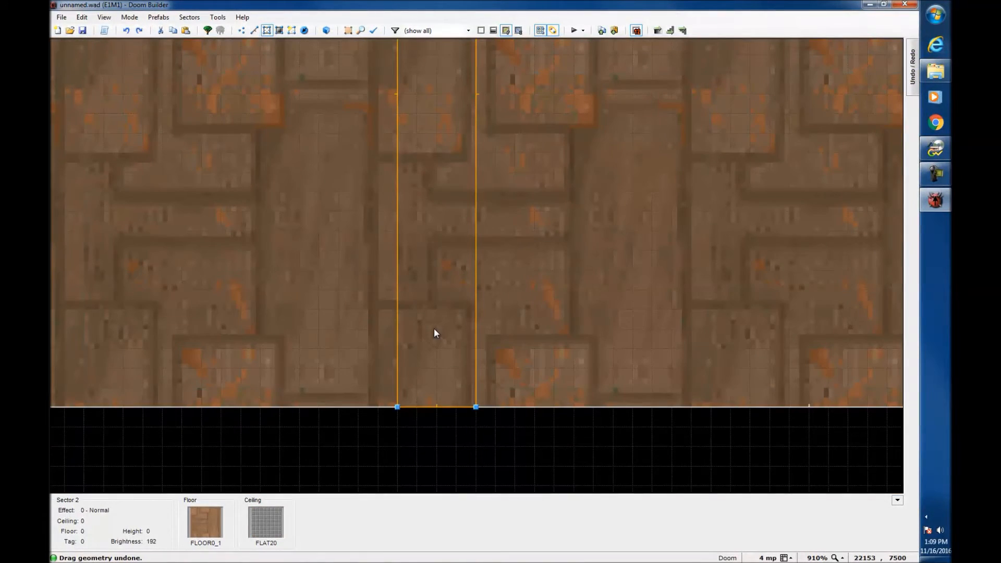
scroll(431, 343, down, 5)
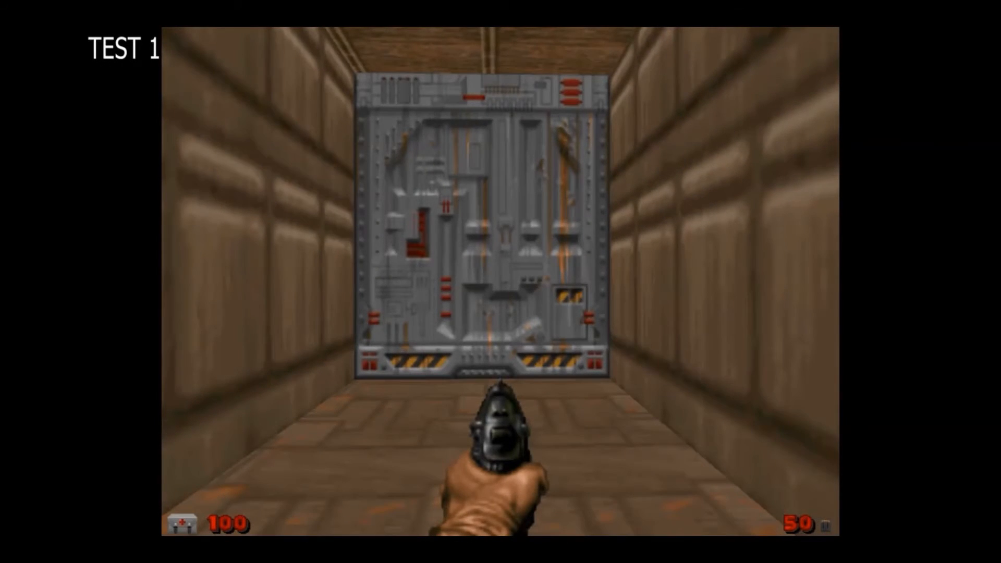
In the Doom test game, open the door from the first room and look through to the second room
key(w)
key(space)
key(s)
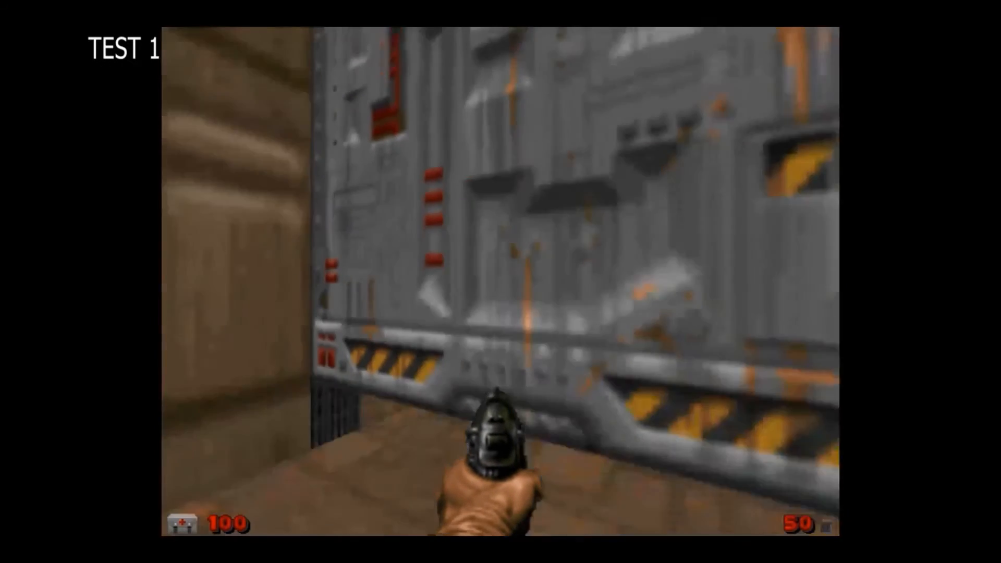
key(a)
key(s)
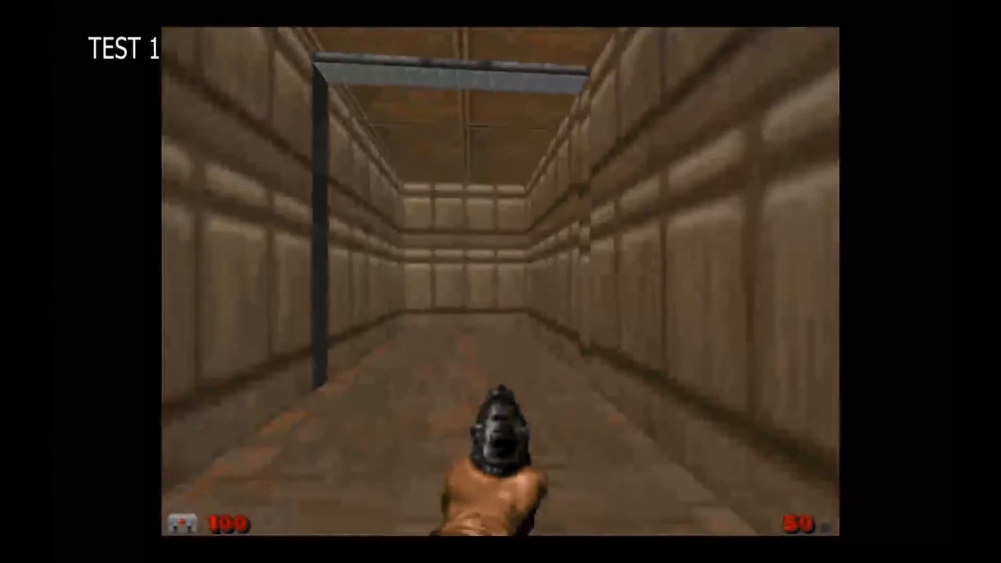
key(w)
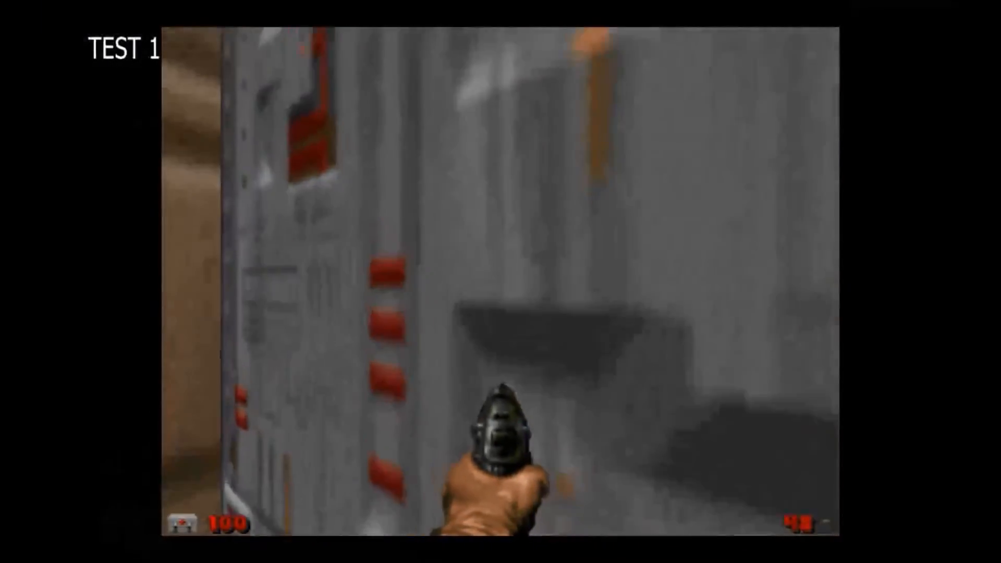
Approach the closed door again in the test game and open it to examine its underside and side track
key(w)
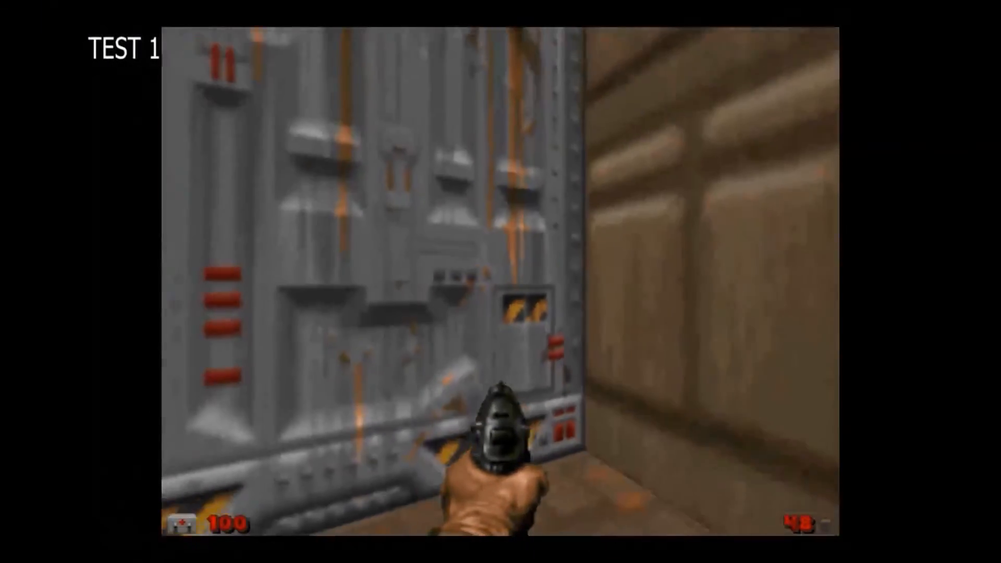
key(s)
key(w)
key(space)
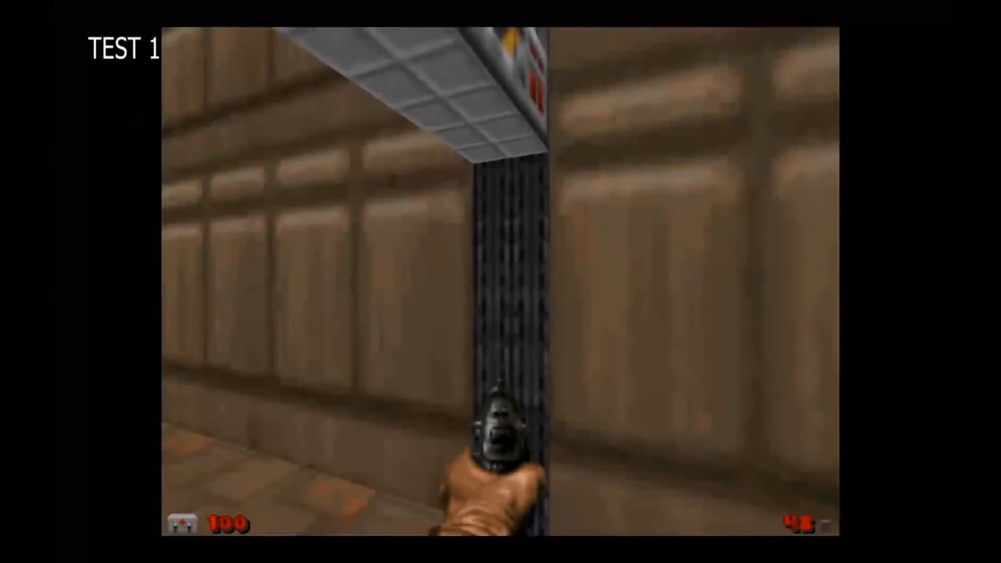
Fire test shots at the room walls around the doorway to examine how their textures line up
key(ctrl)
key(ctrl)
key(ctrl)
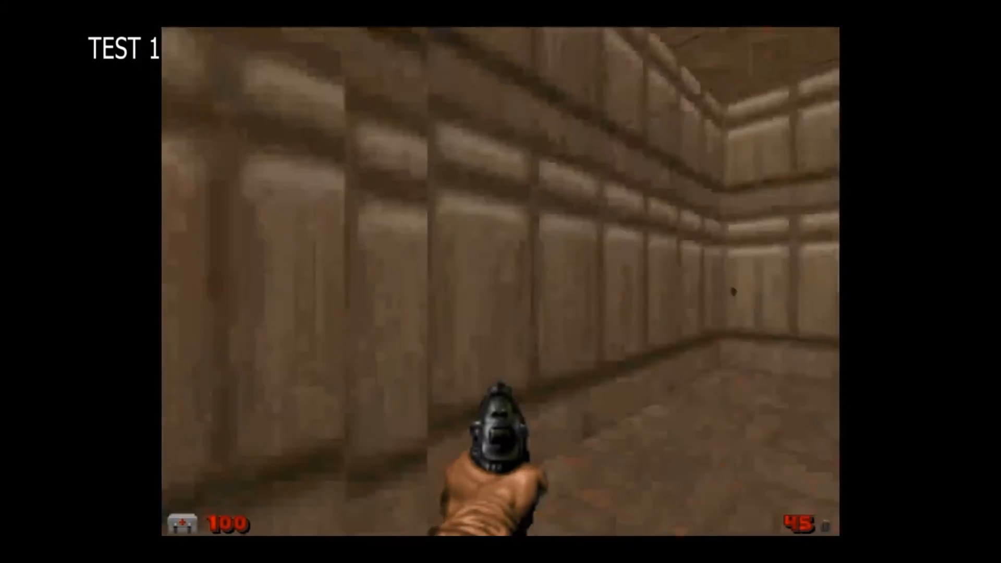
key(ctrl)
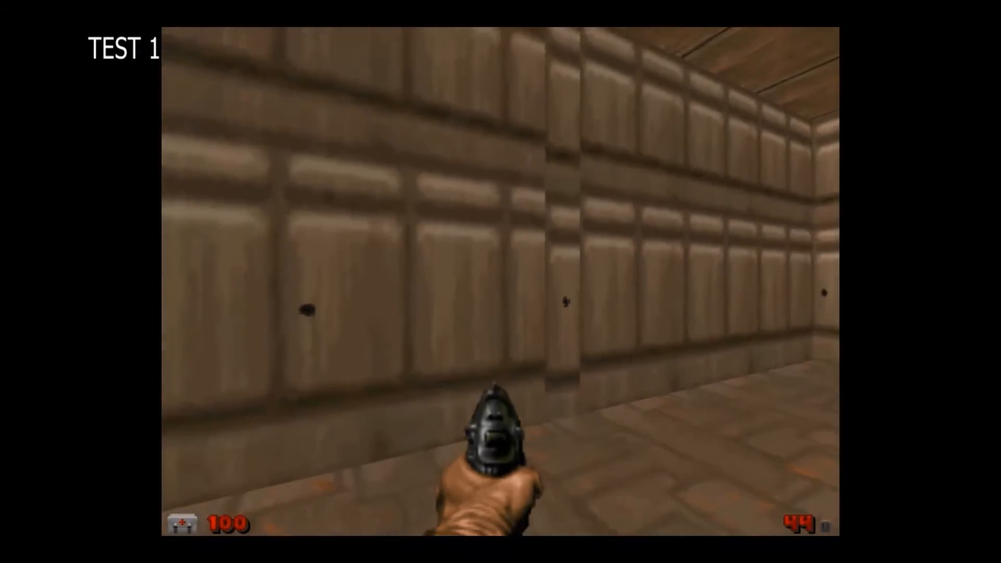
key(ctrl)
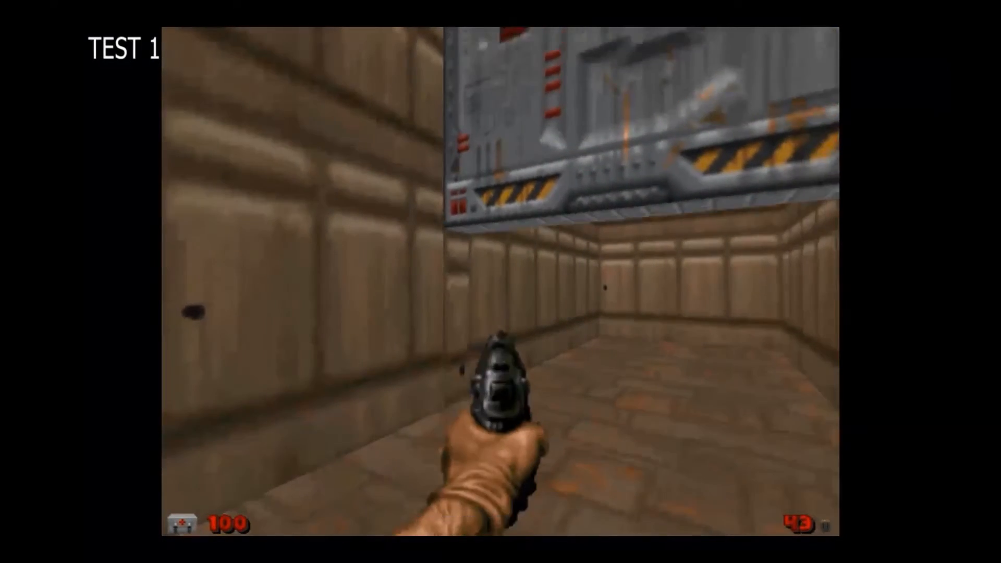
Walk up to the closed door, and quit the test game with confirmation
key(w)
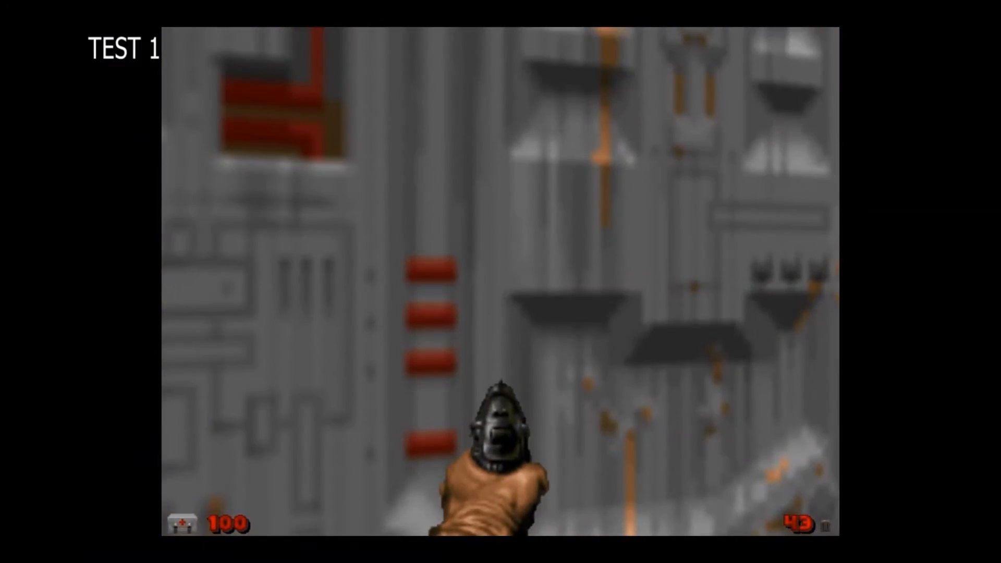
key(Escape)
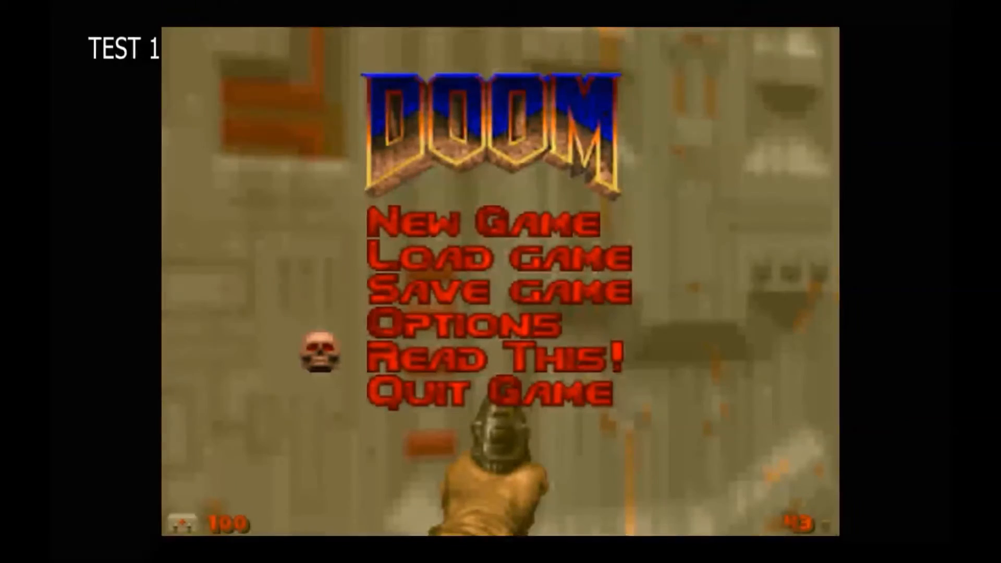
key(Return)
key(y)
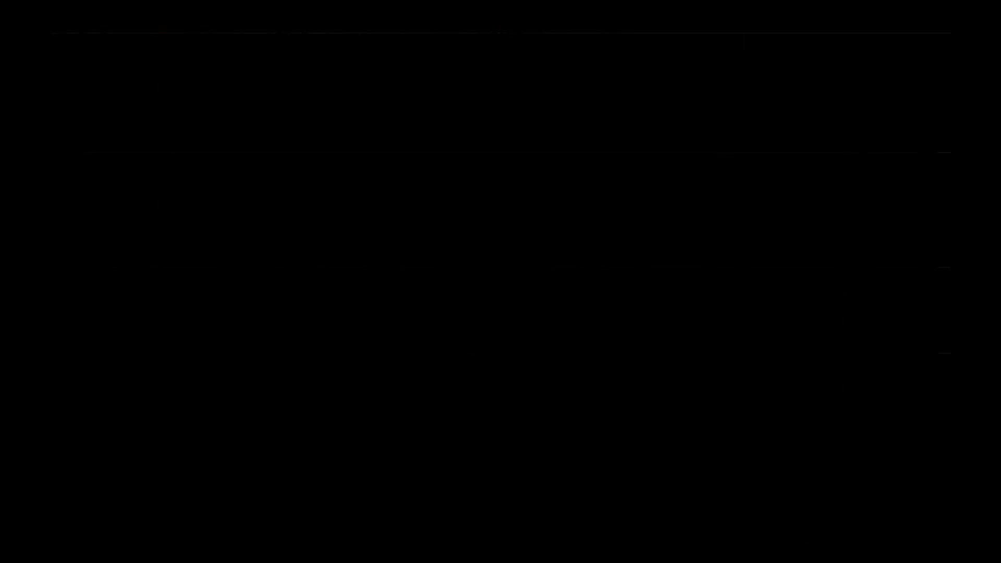
Set the middle texture of the front side of the door sector's short southern side linedef to DOORTRAK
key(w)
key(w)
key(w)
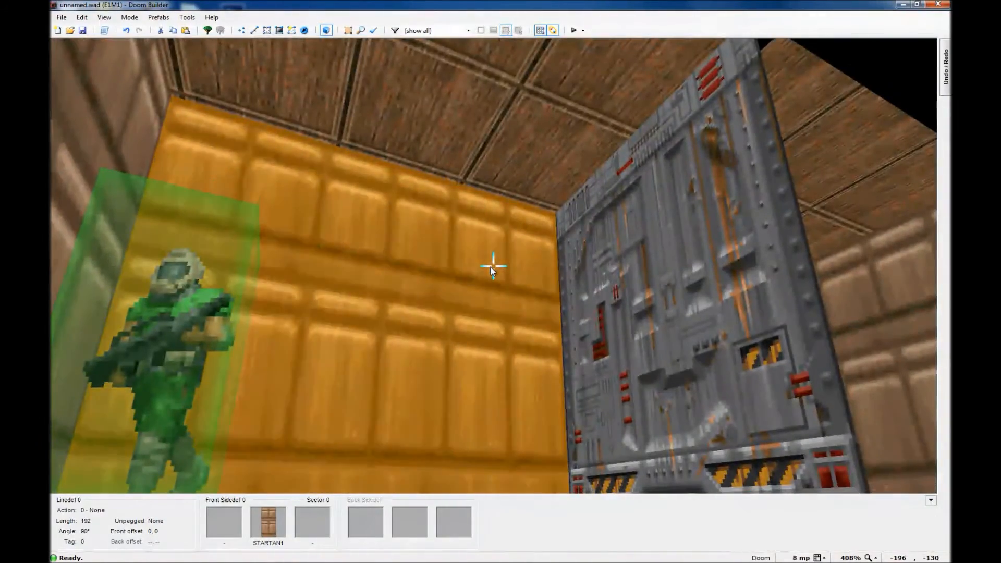
key(e)
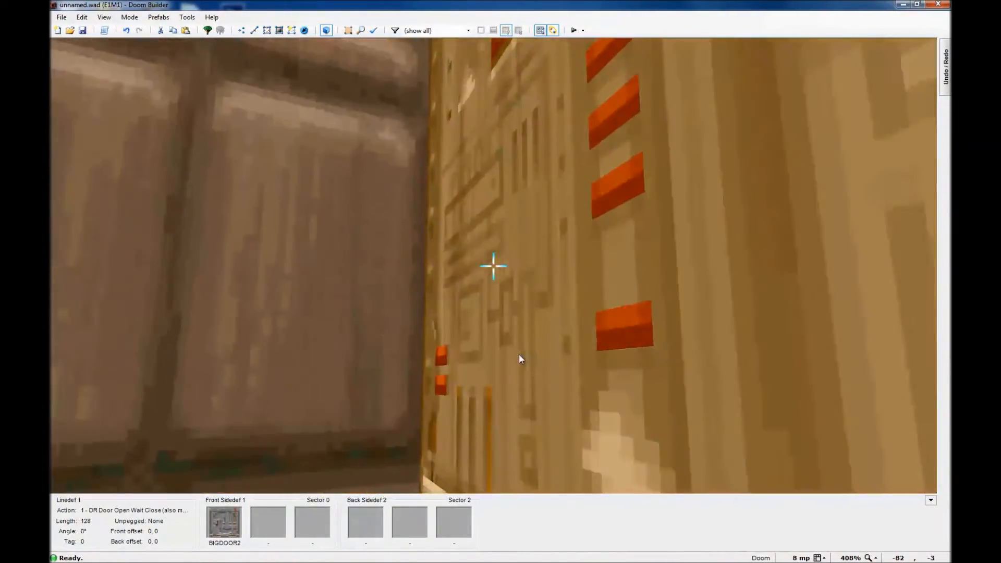
key(d)
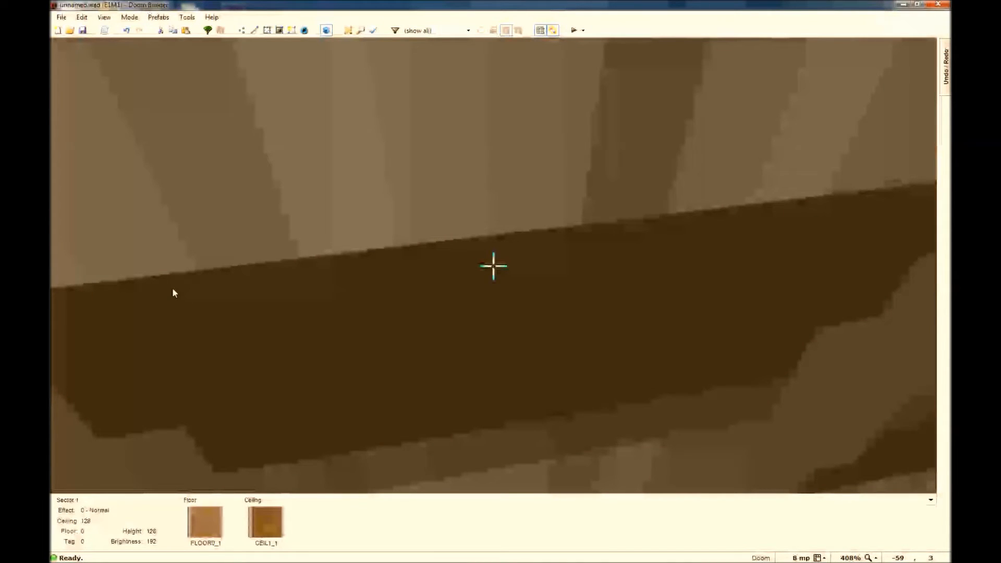
key(q)
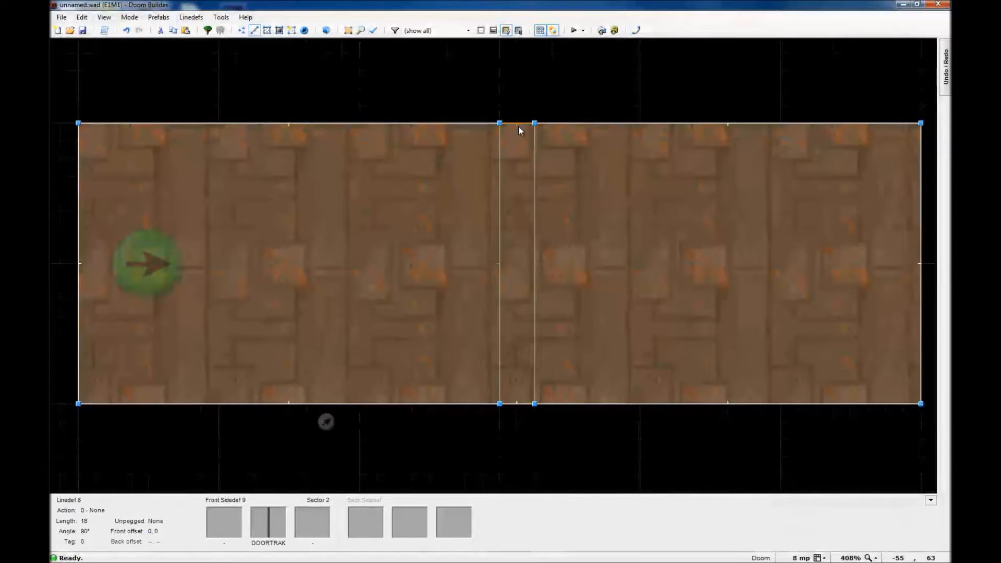
right_click(513, 402)
click(429, 180)
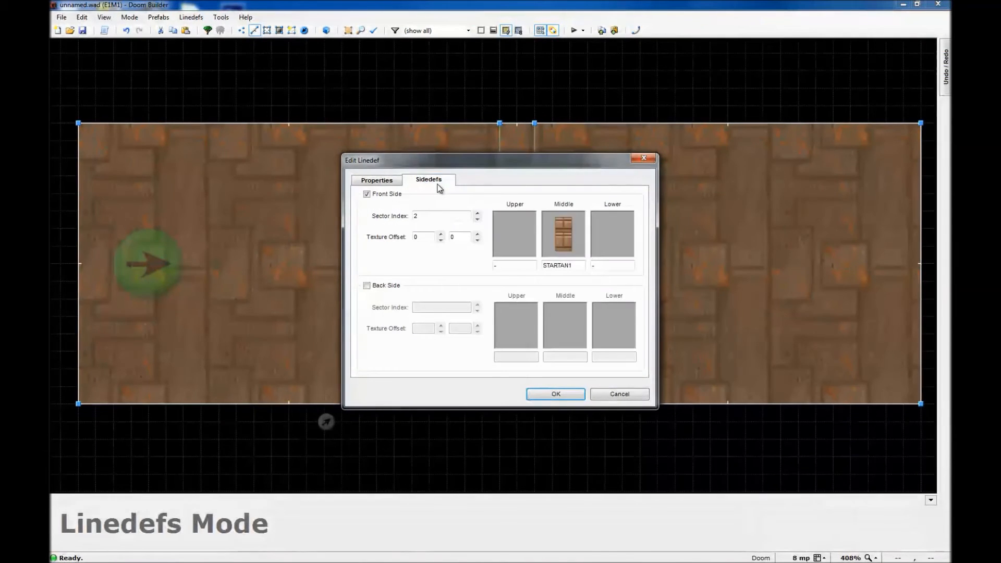
click(562, 230)
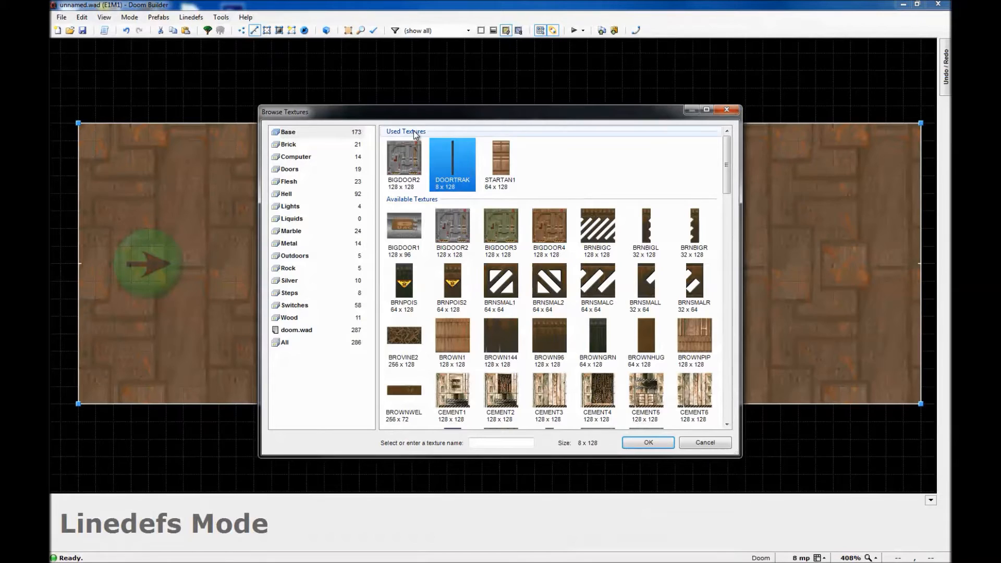
click(644, 444)
click(568, 396)
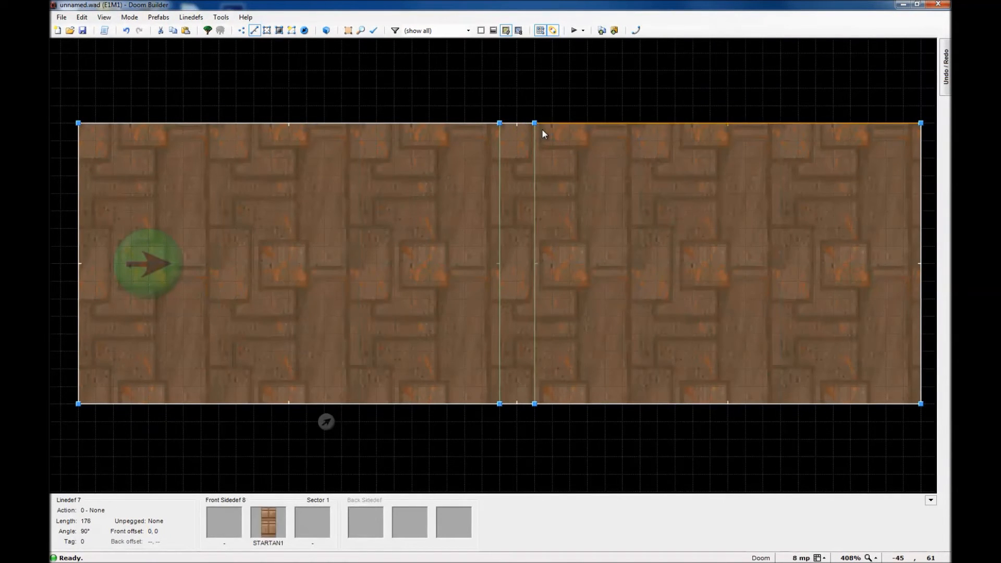
Try raising the door sector's ceiling to 72 in Visual Mode to preview the track walls, and undo the height change
key(w)
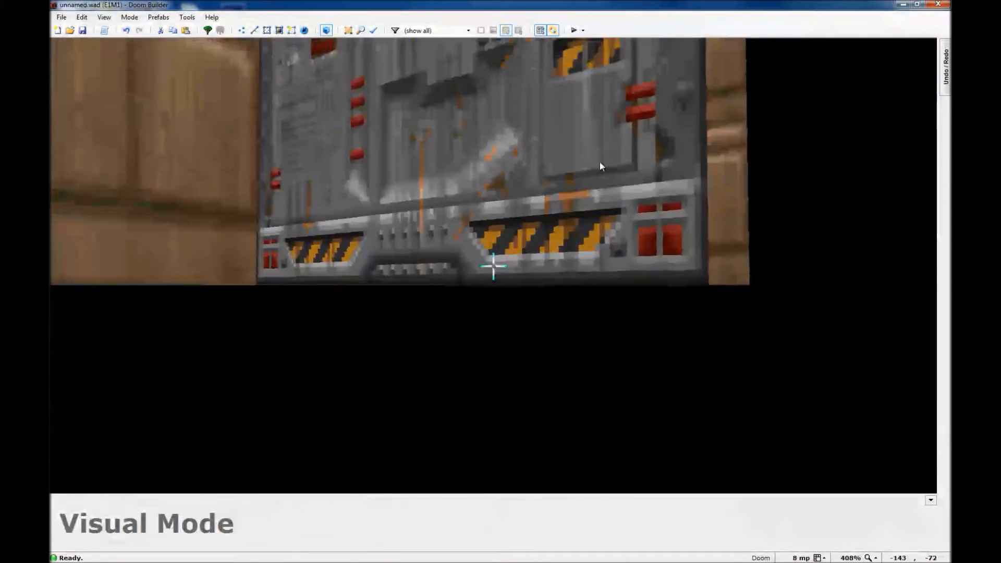
key(e)
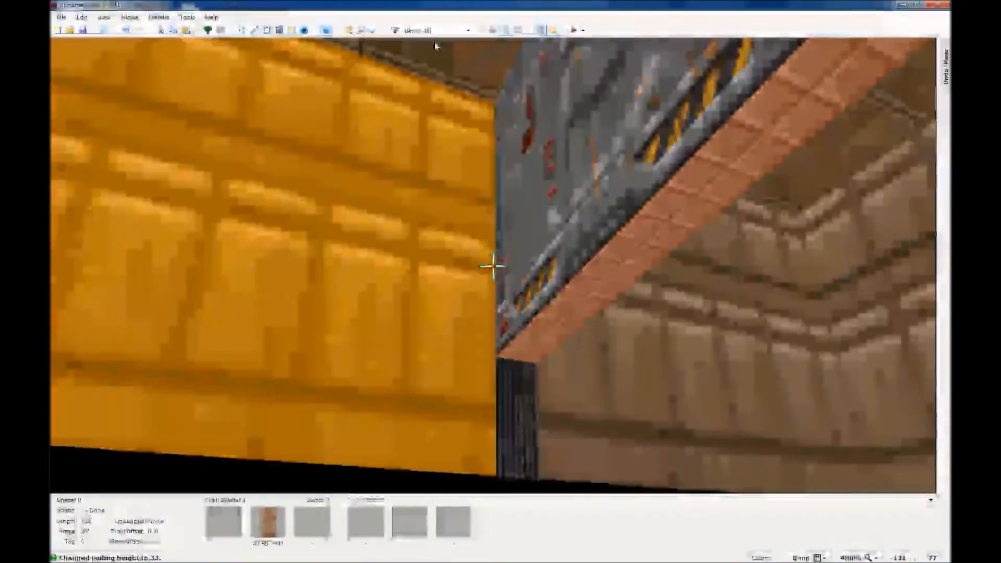
scroll(449, 118, up, 6)
scroll(481, 62, down, 1)
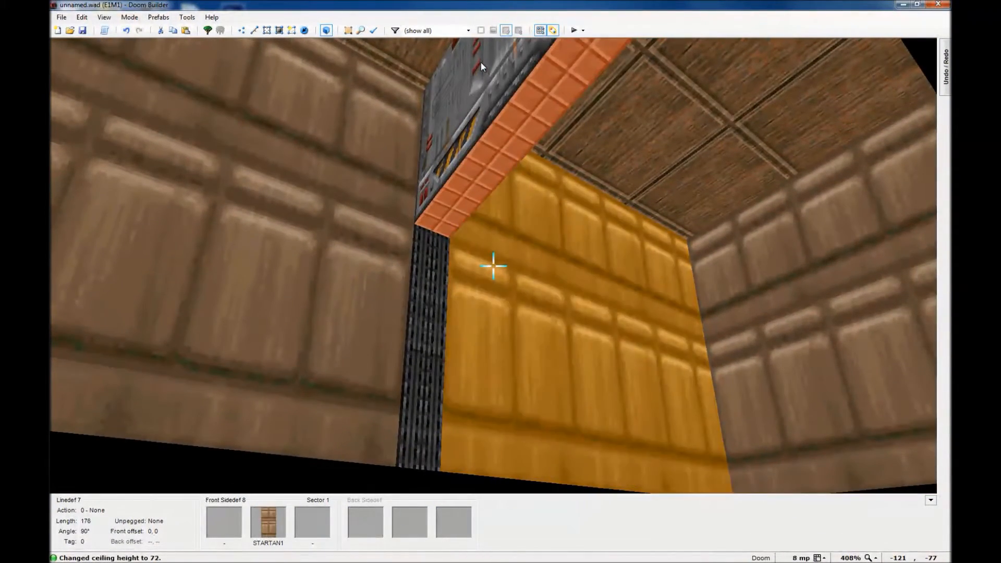
key(ctrl+z)
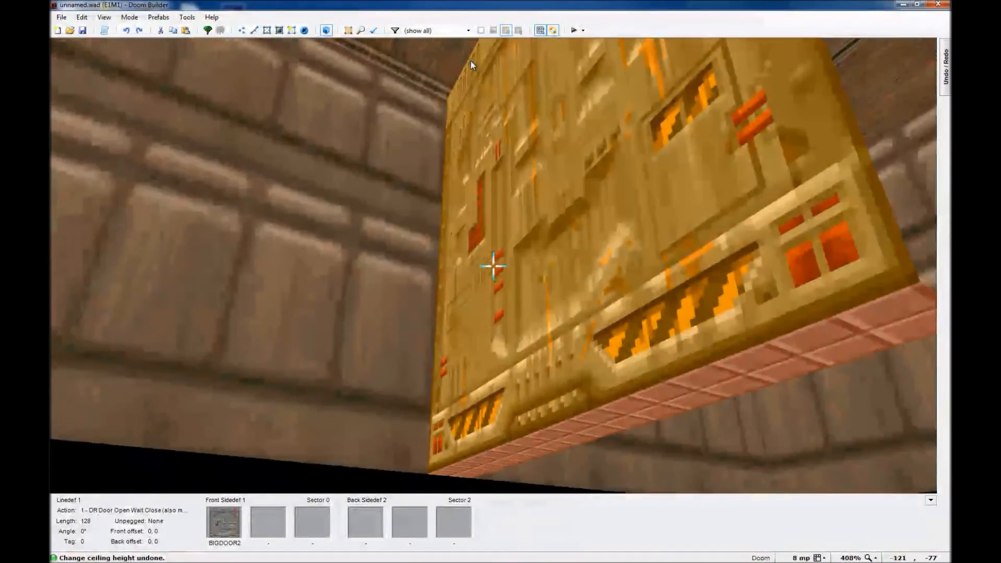
Enable Lower Unpegged on both short side linedefs of the door sector
key(w)
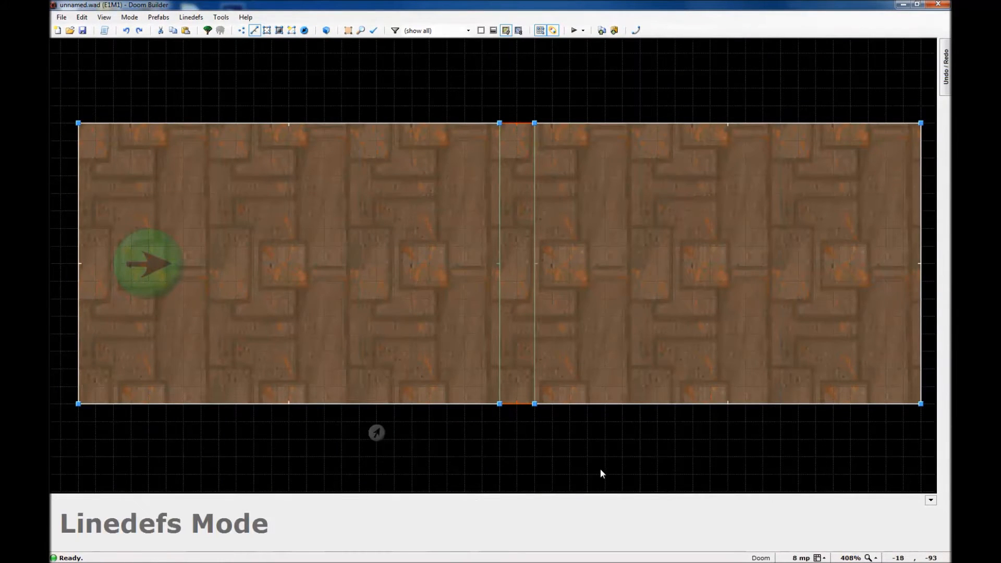
right_click(514, 404)
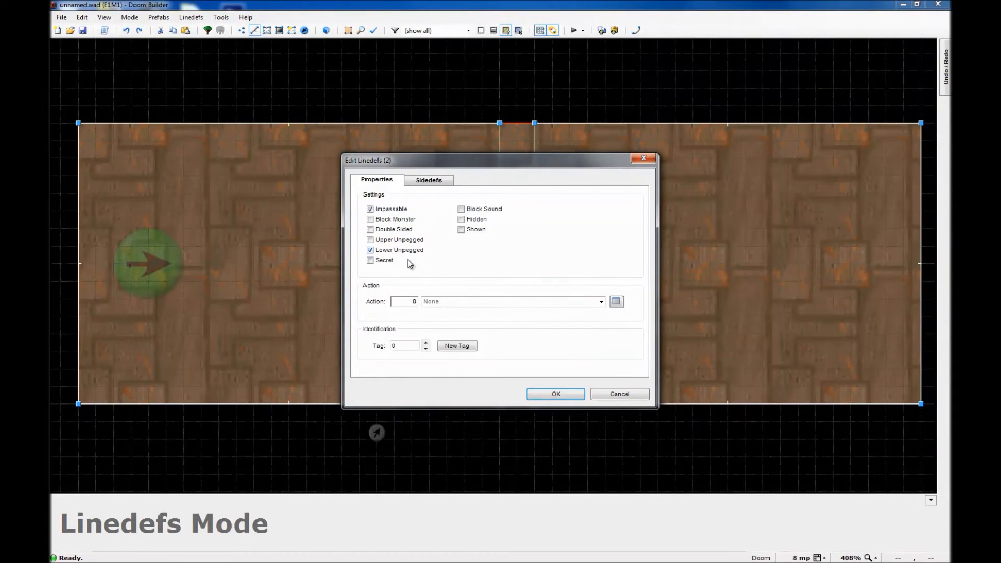
click(546, 392)
Raise the door sector's ceiling in Visual Mode to test the unpegged track texture, and lower it back to 0
key(w)
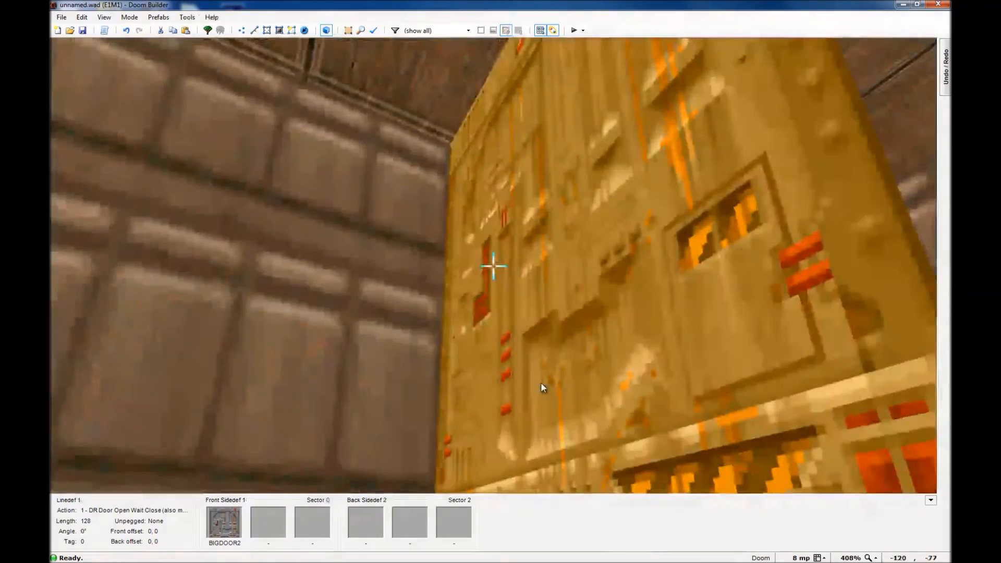
key(e)
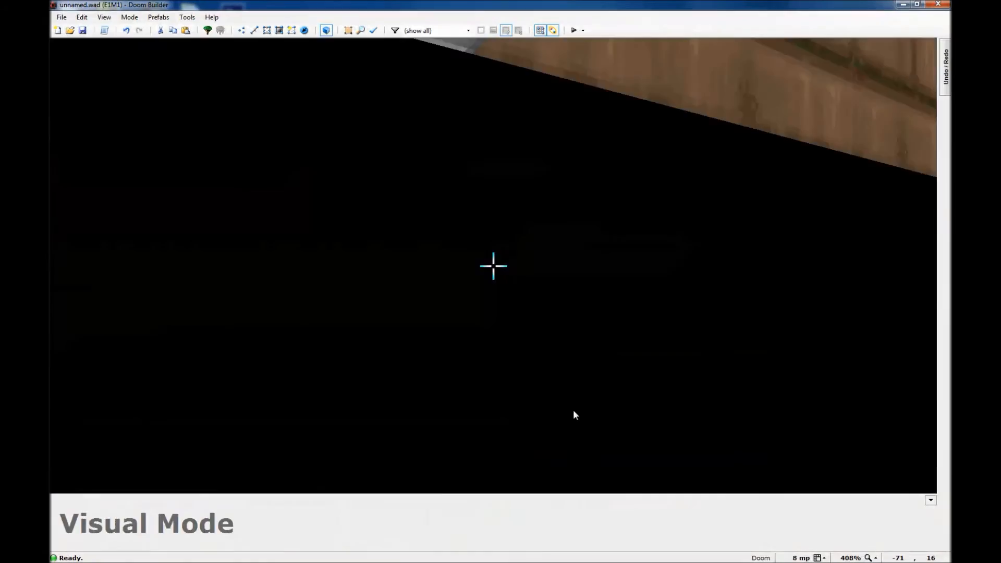
scroll(544, 201, up, 3)
scroll(544, 200, up, 8)
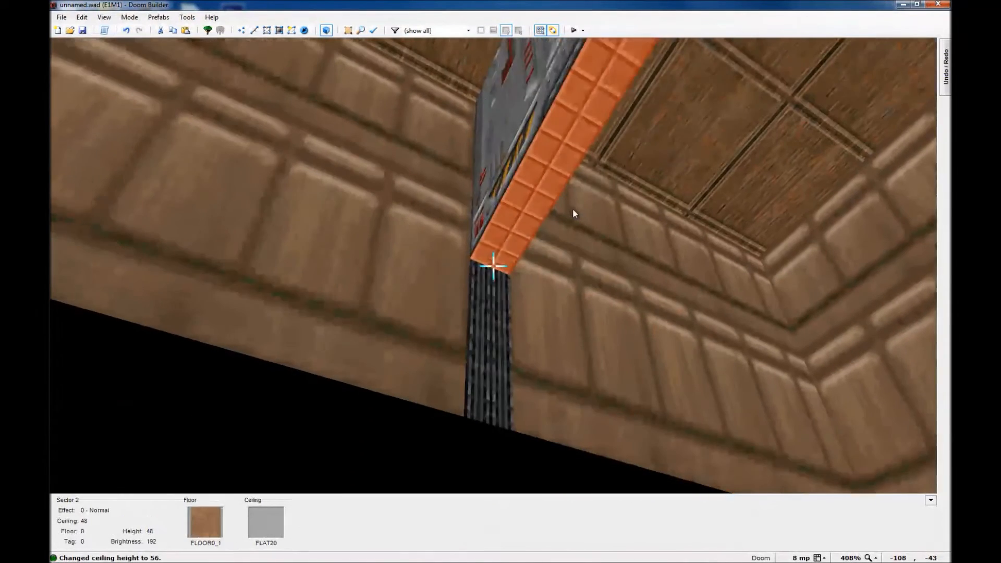
scroll(572, 208, down, 1)
scroll(573, 208, down, 6)
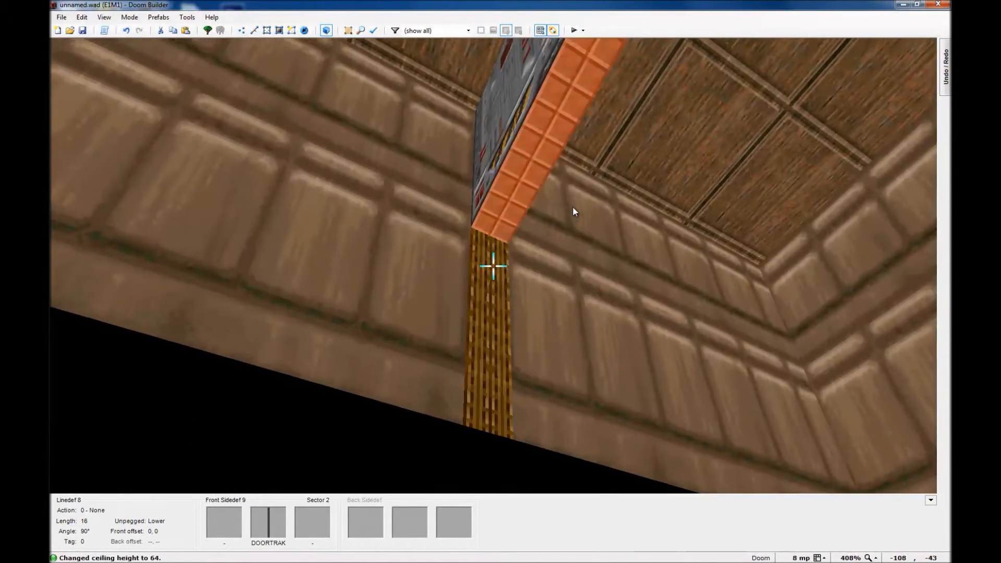
scroll(572, 210, down, 4)
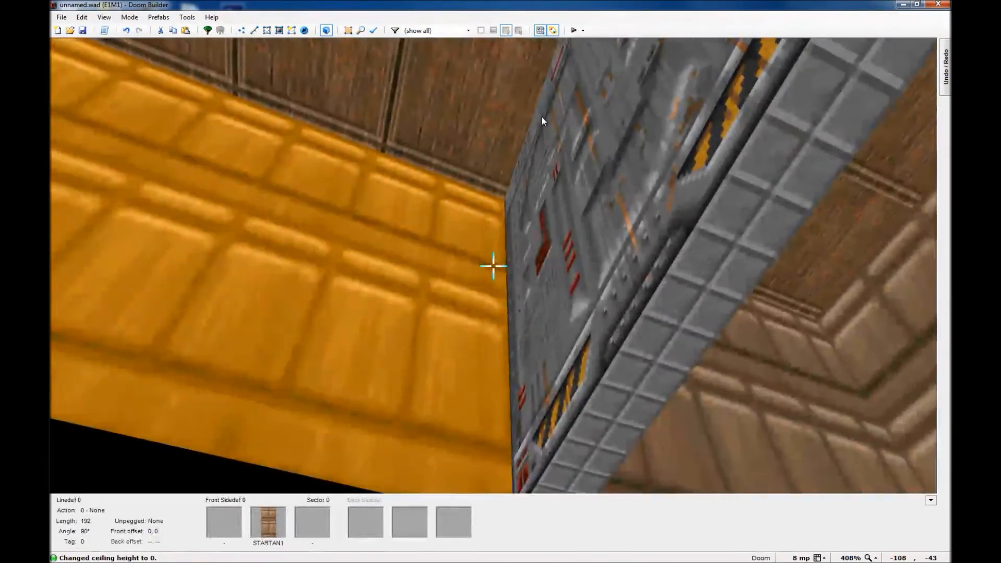
Examine the closed door and the rooms on both sides of it in the 3D view
key(e)
key(d)
key(f)
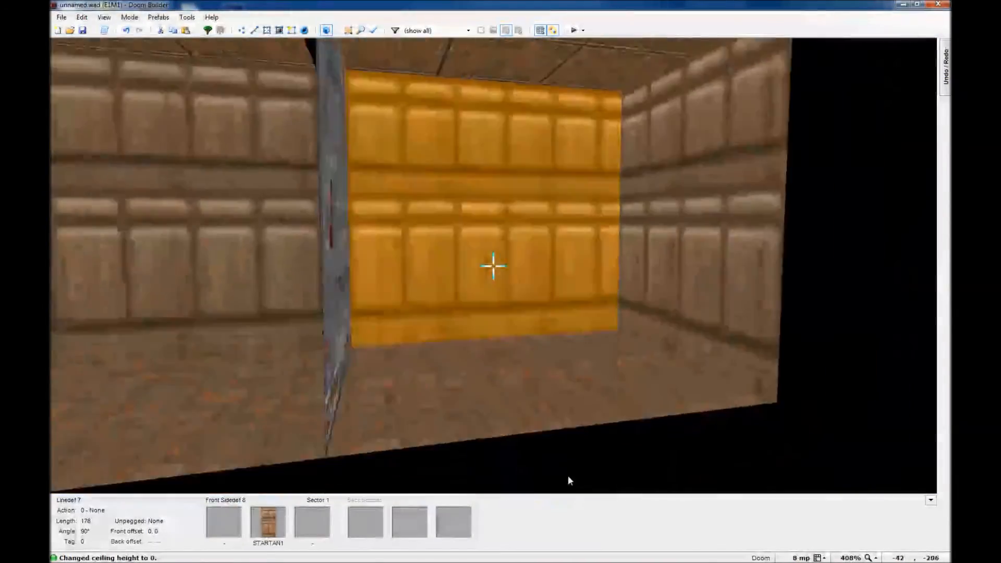
key(e)
key(s)
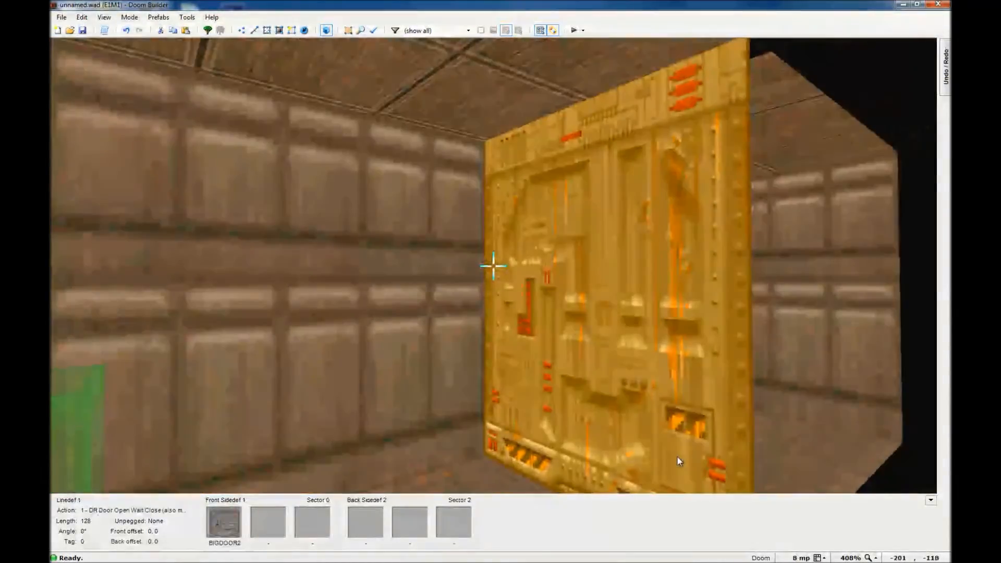
key(w)
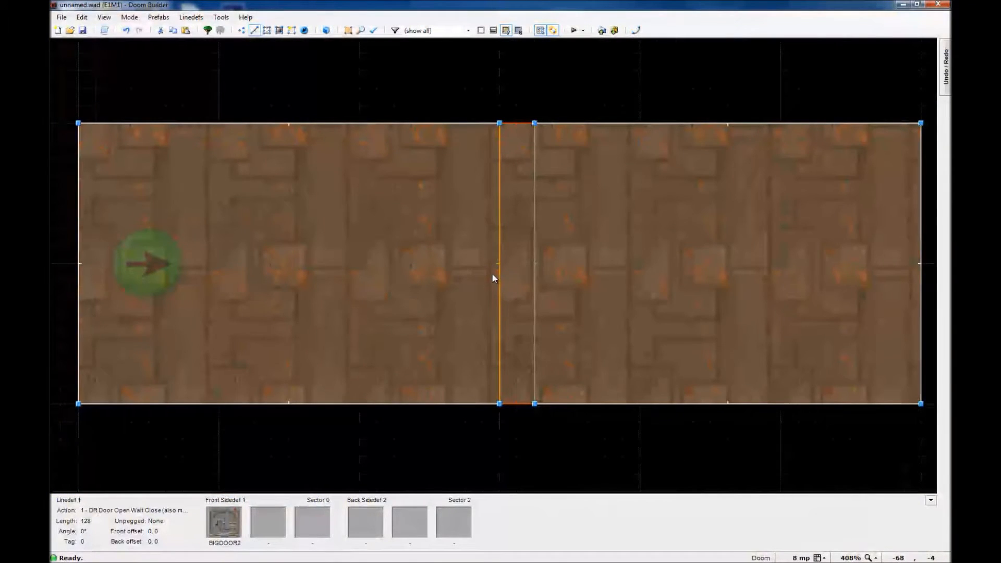
Place a Shotgun thing facing east in the starting room, between the player start and the door
scroll(298, 241, down, 3)
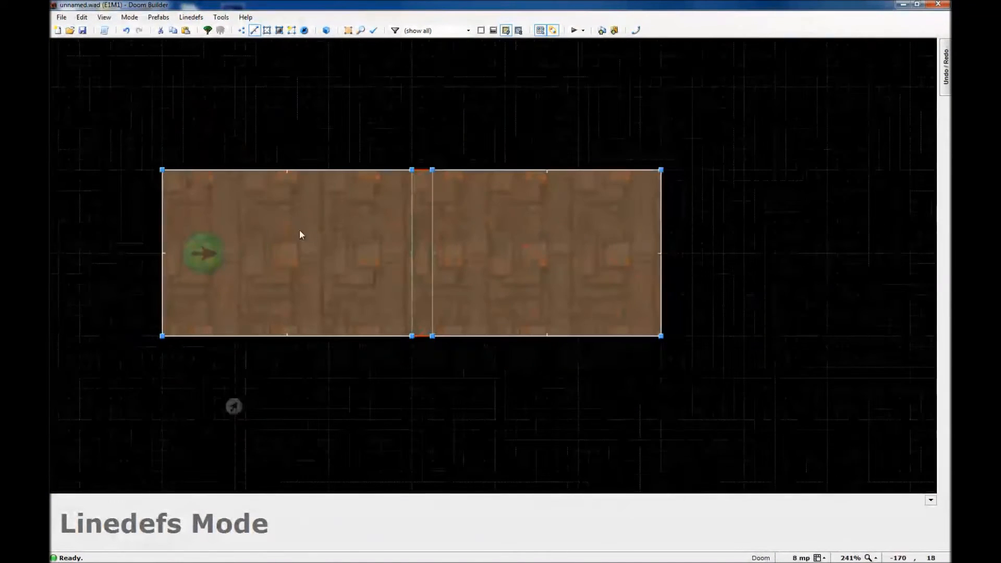
scroll(298, 253, up, 4)
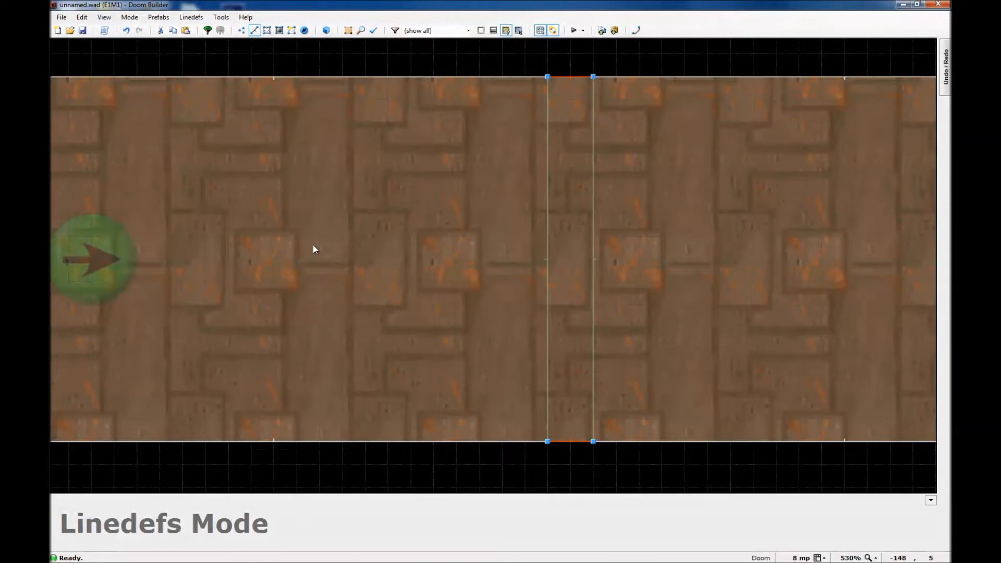
key(t)
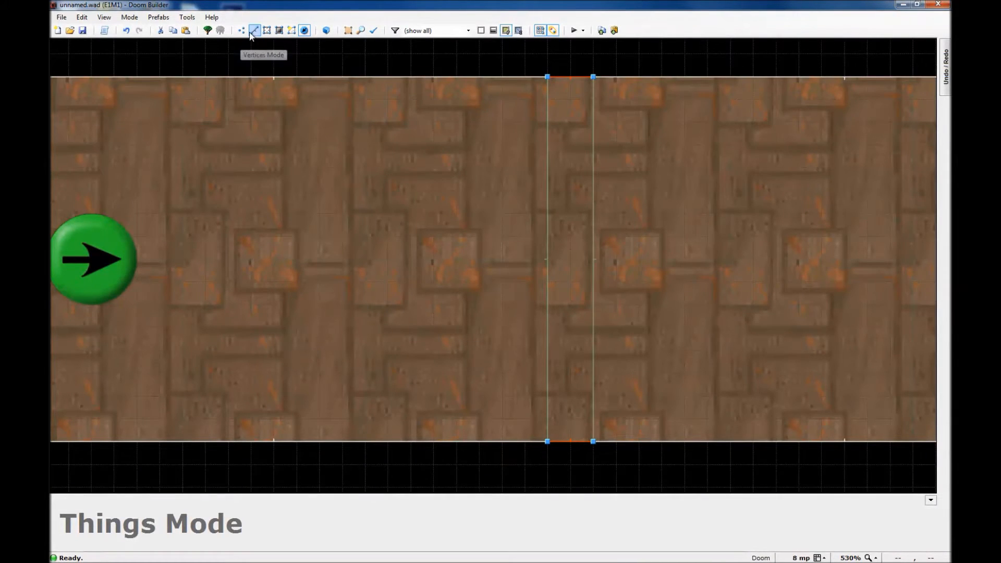
right_click(369, 264)
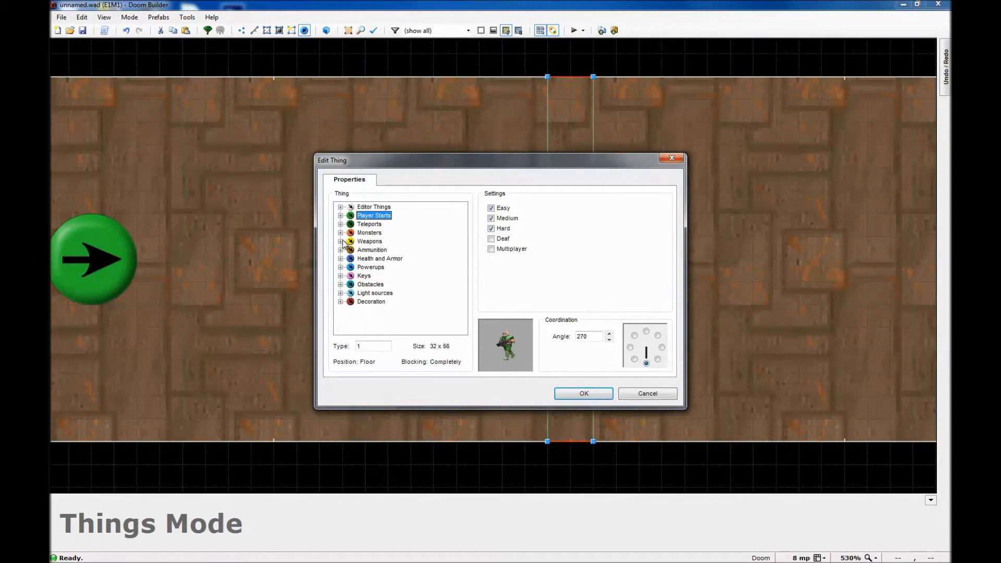
click(340, 241)
click(386, 294)
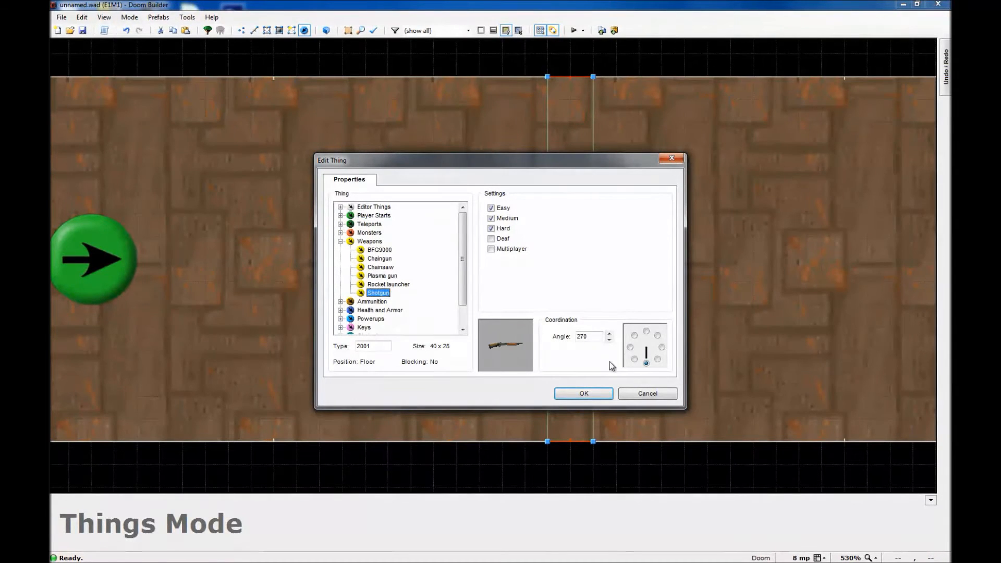
click(664, 344)
click(582, 394)
Examine the placed shotgun, the player start and the door from around the rooms in the 3D view
key(w)
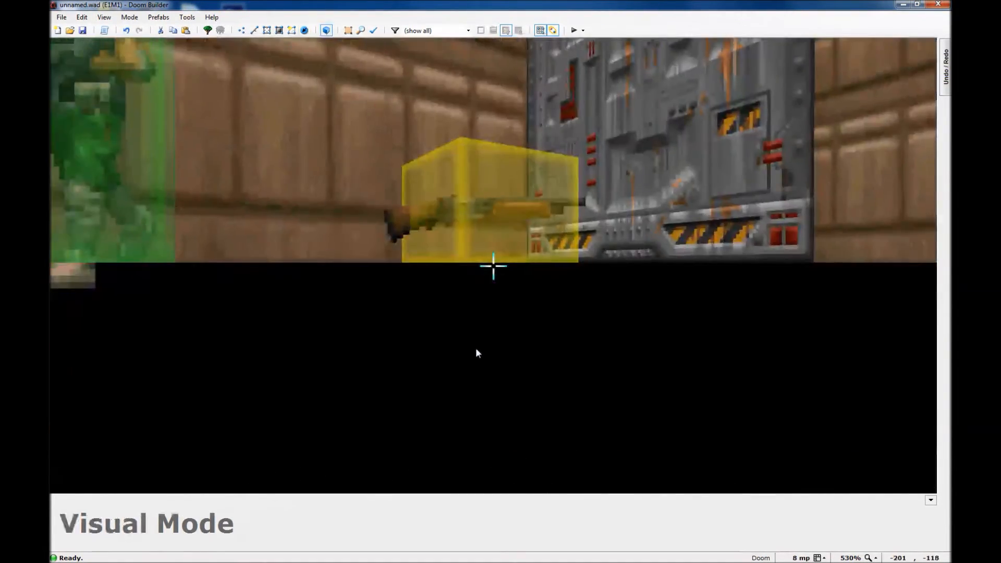
key(f)
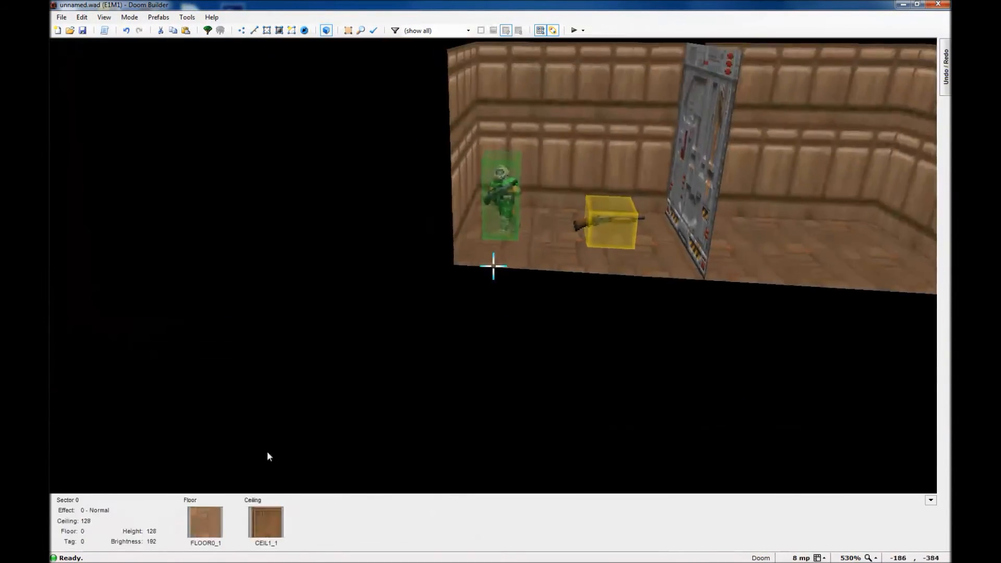
key(f)
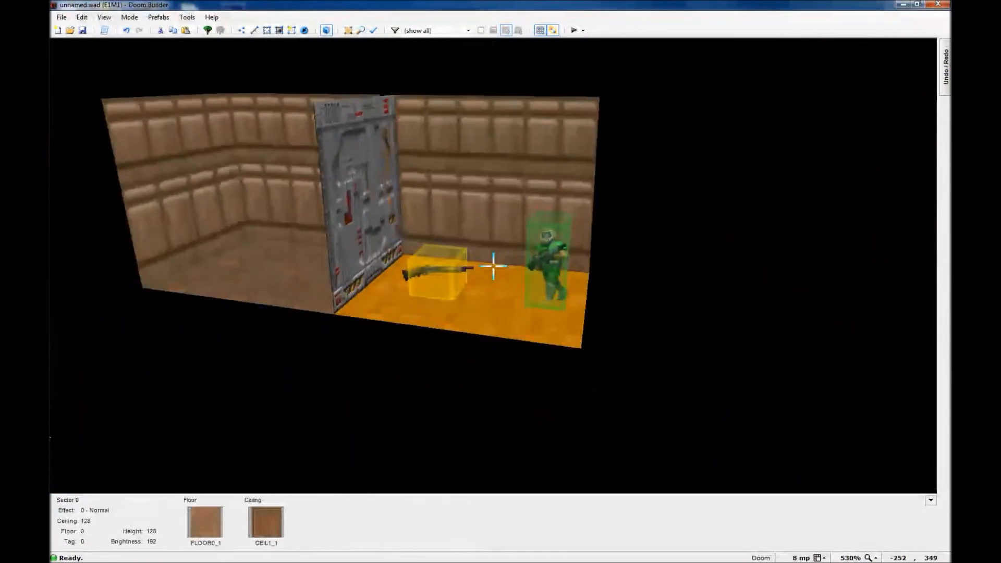
key(f)
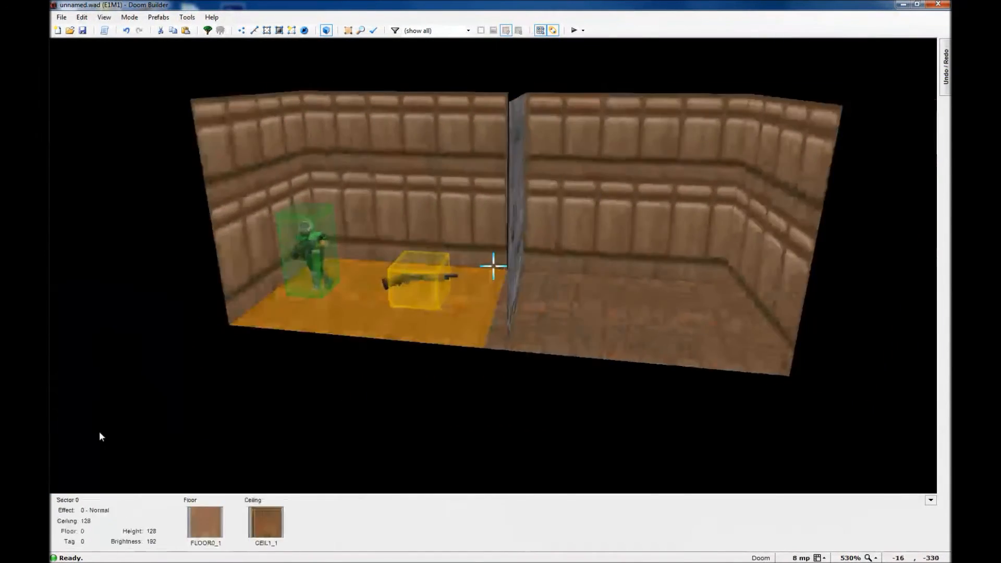
key(s)
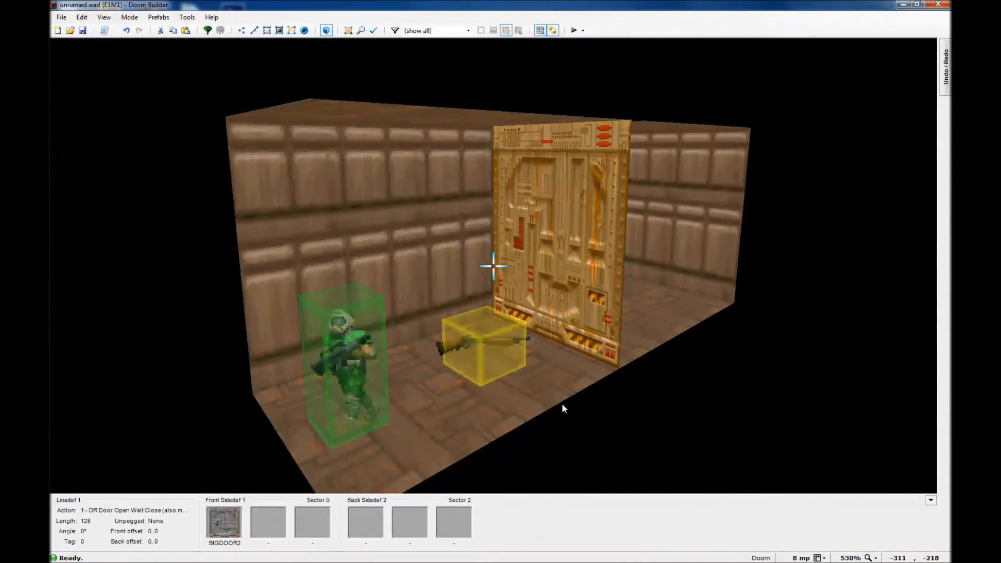
key(w)
Insert four vertices on the north wall of the second room, one close pair near each end of the wall
scroll(259, 250, down, 3)
scroll(492, 188, up, 2)
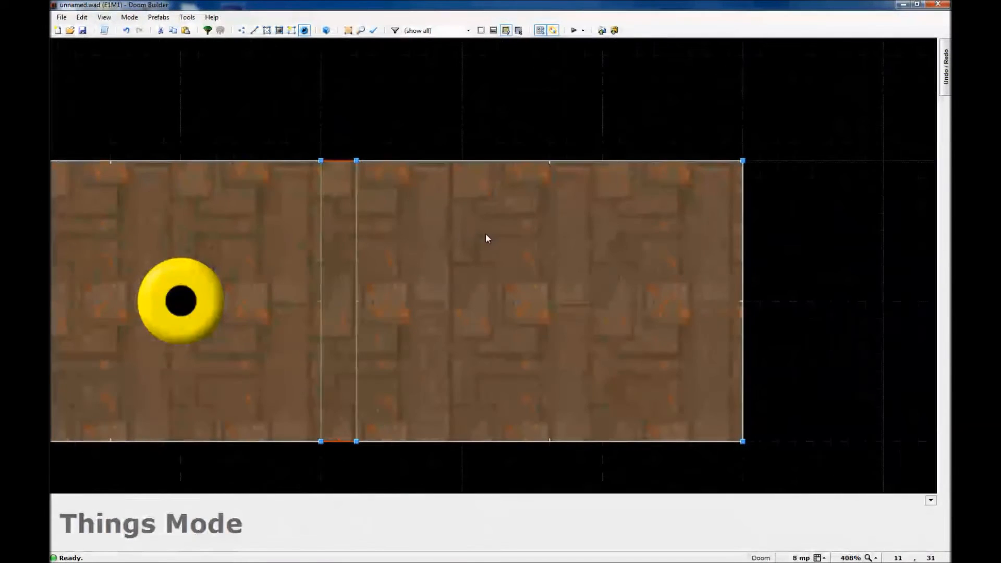
scroll(484, 256, down, 2)
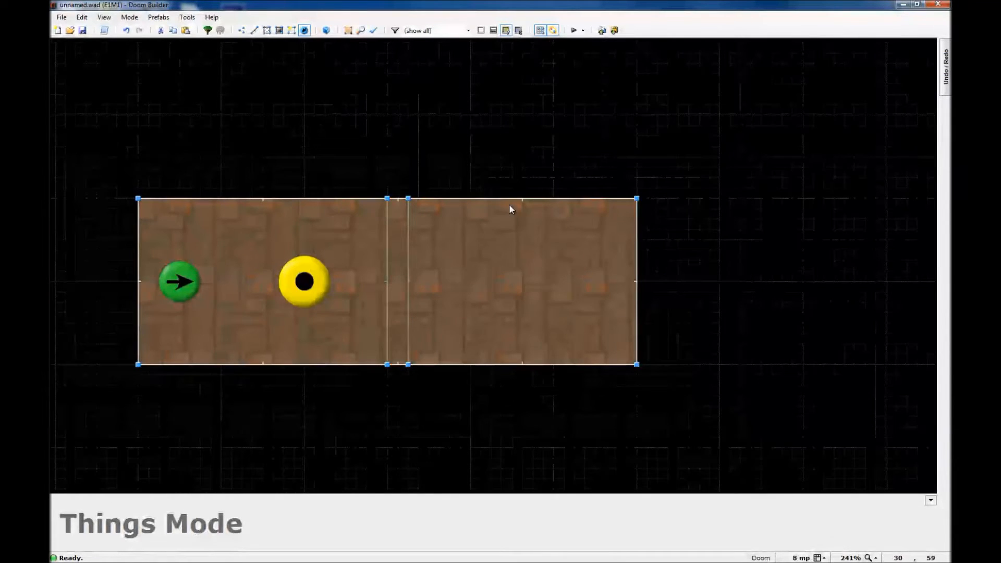
scroll(509, 206, up, 3)
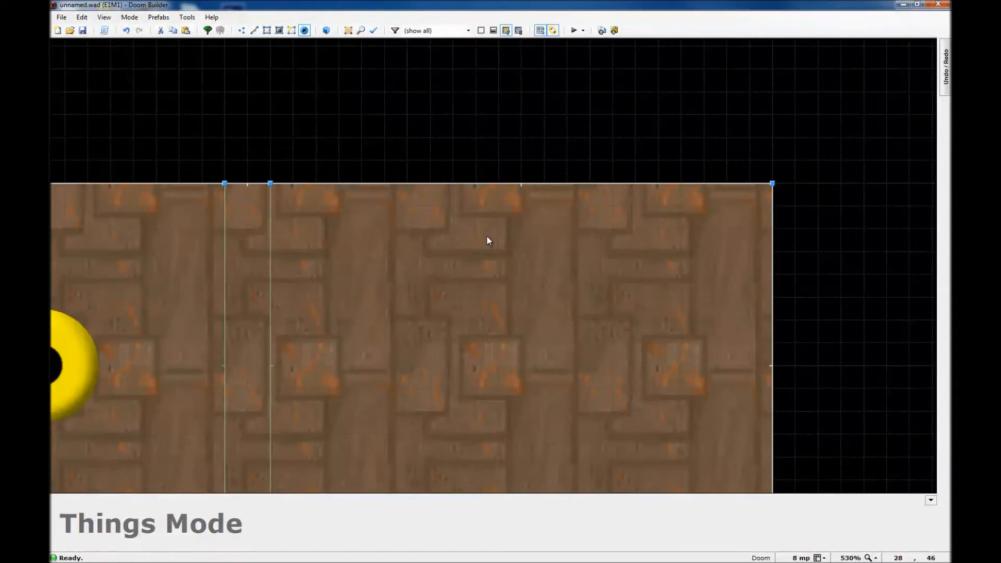
key(v)
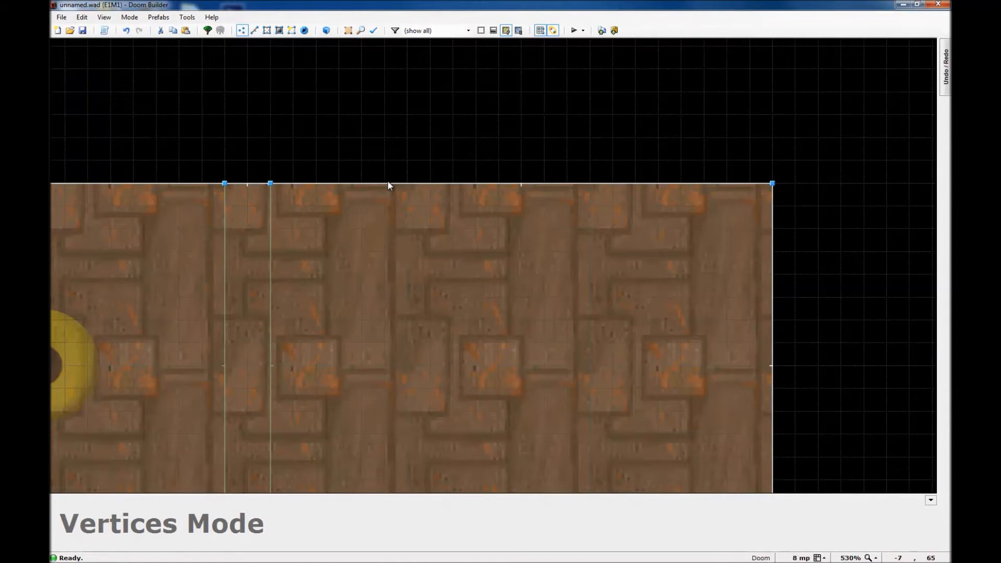
key(Insert)
key(Insert)
key(Insert)
Move the long middle linedef of the second room's north wall about 88 mp north to form an alcove
key(l)
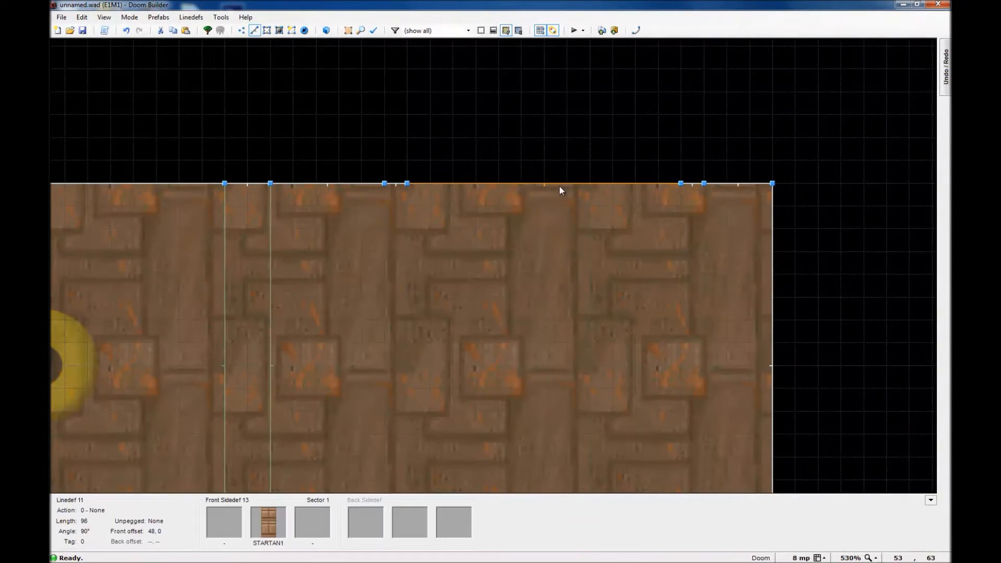
scroll(559, 185, down, 4)
scroll(649, 139, up, 4)
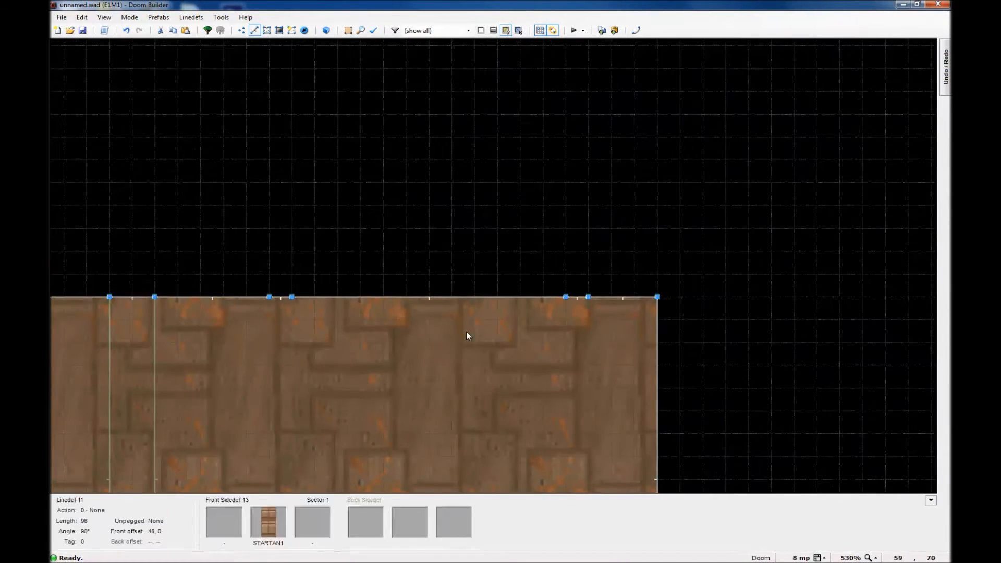
scroll(463, 358, down, 3)
scroll(403, 218, up, 3)
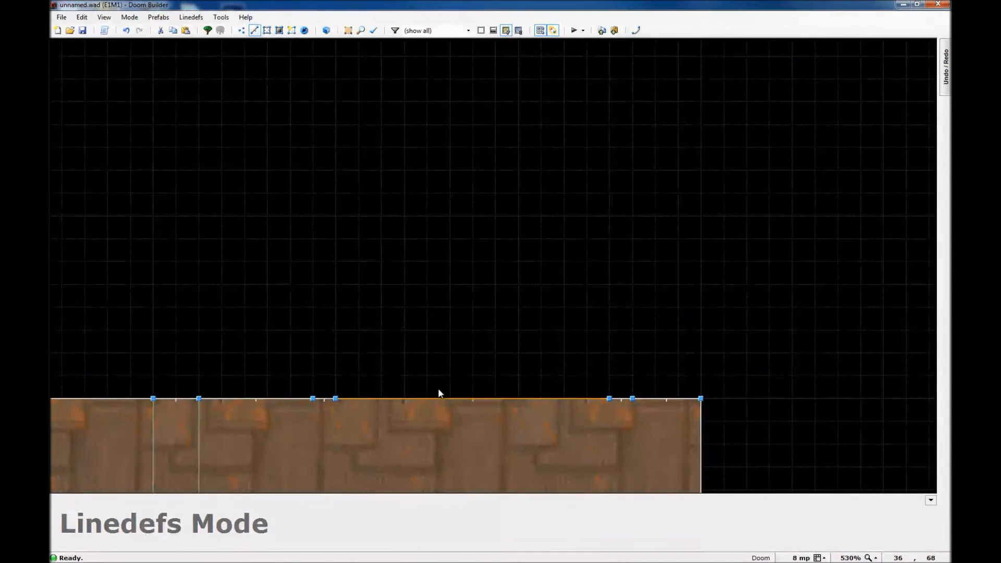
drag(436, 397, 434, 141)
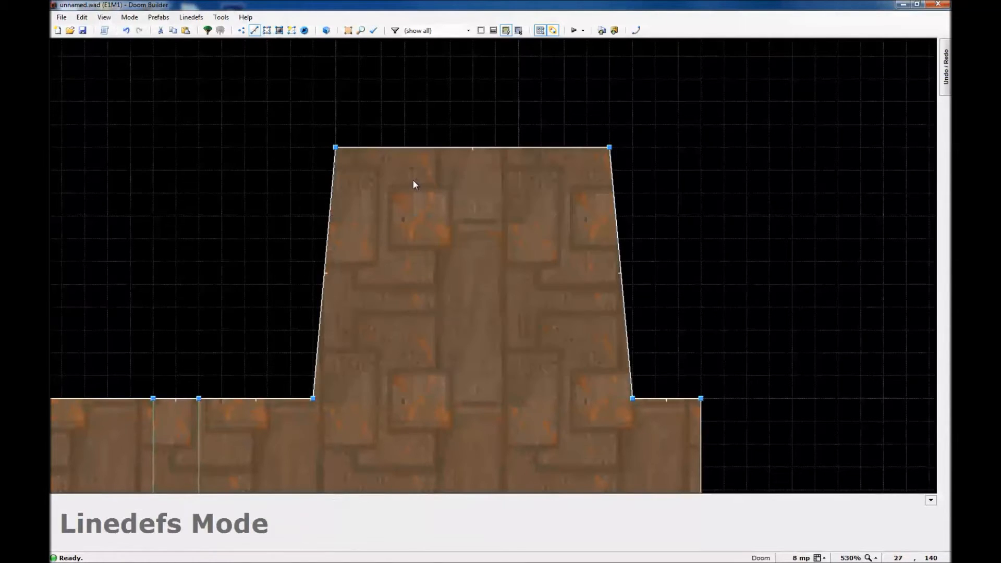
Align the alcove's two outer vertices with its opening so the side walls run straight, and check it in the 3D view
key(v)
drag(335, 148, 321, 148)
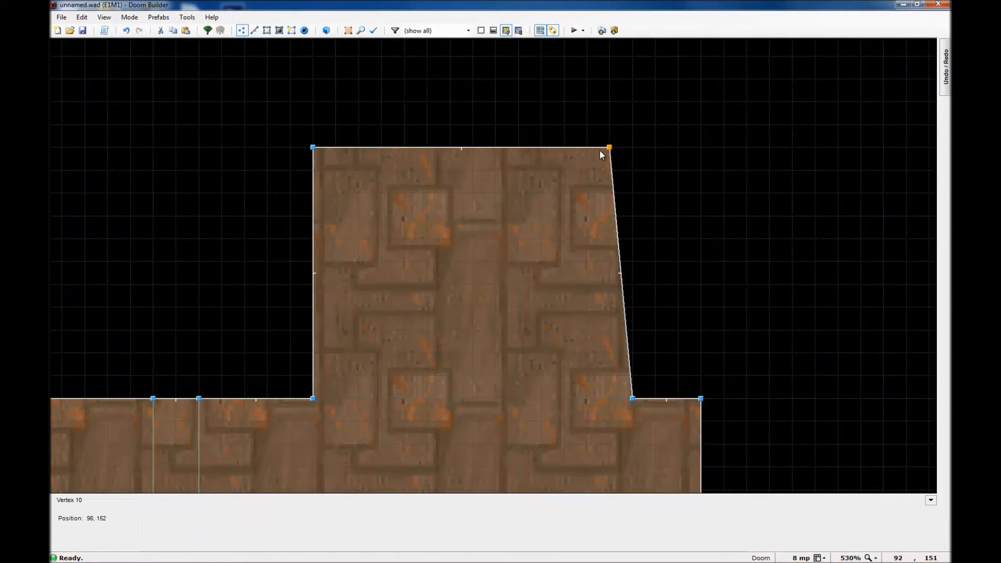
drag(610, 148, 632, 148)
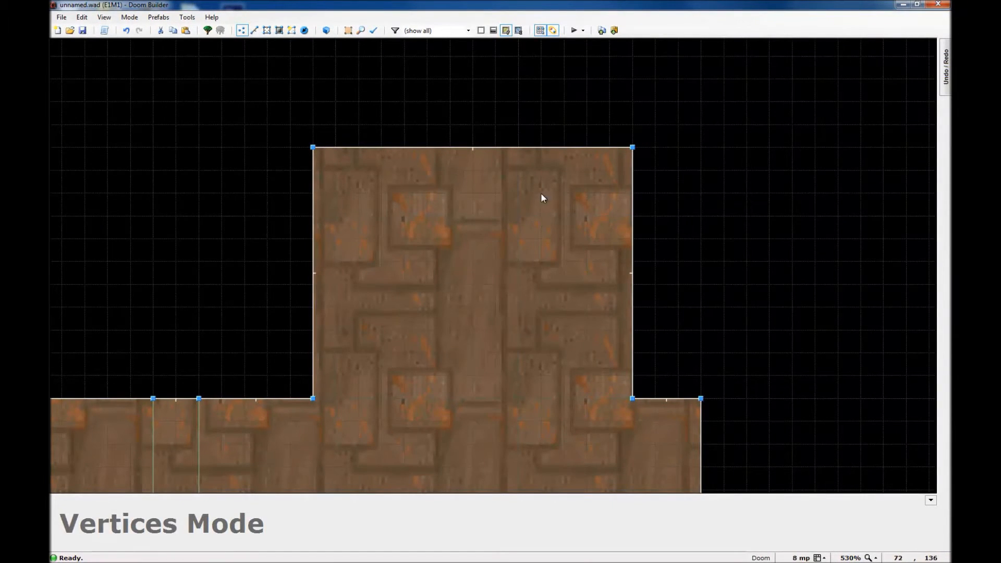
key(w)
key(e)
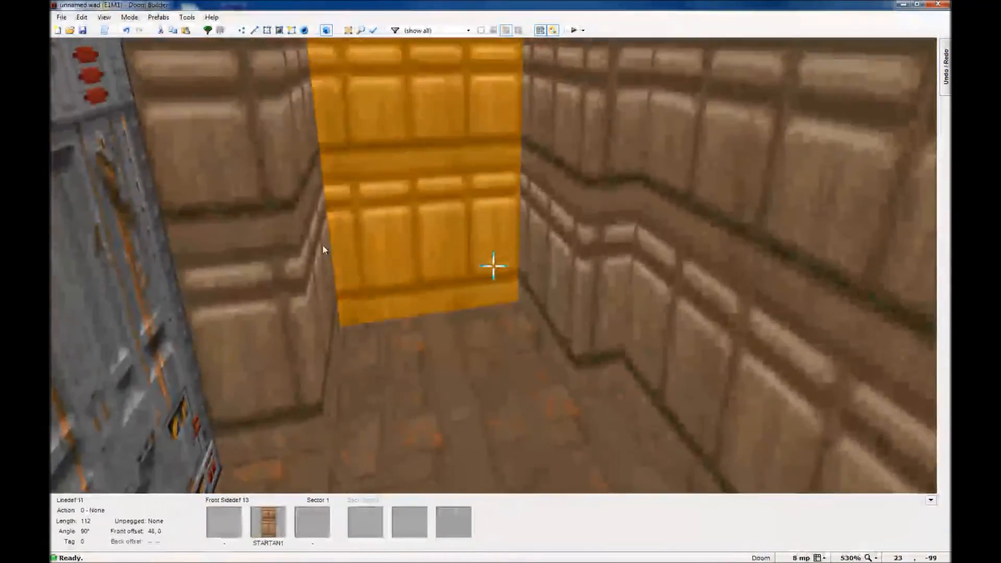
key(w)
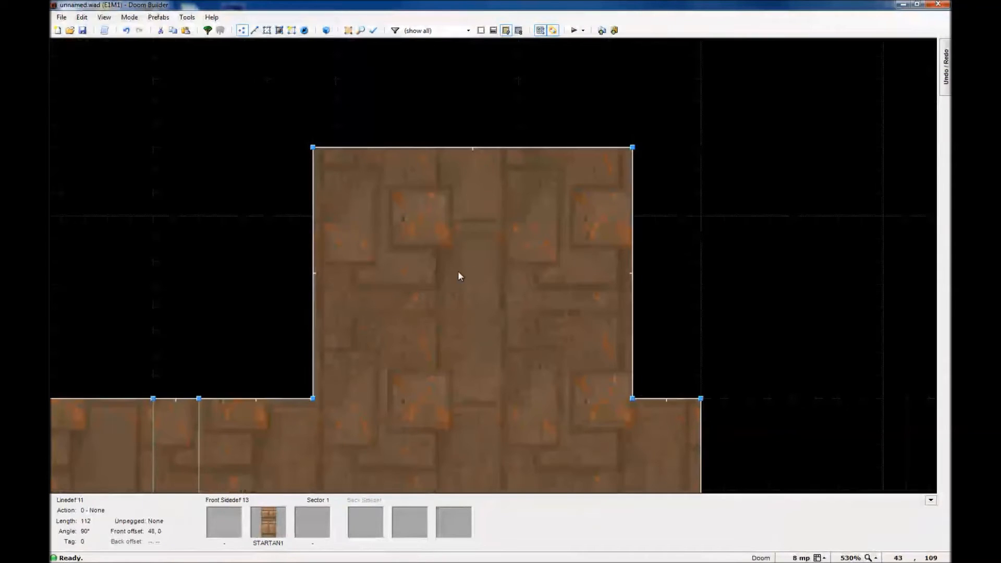
Place a Former Sergeant monster facing south (angle 270) in the alcove and move it toward the northeast corner
key(t)
right_click(468, 293)
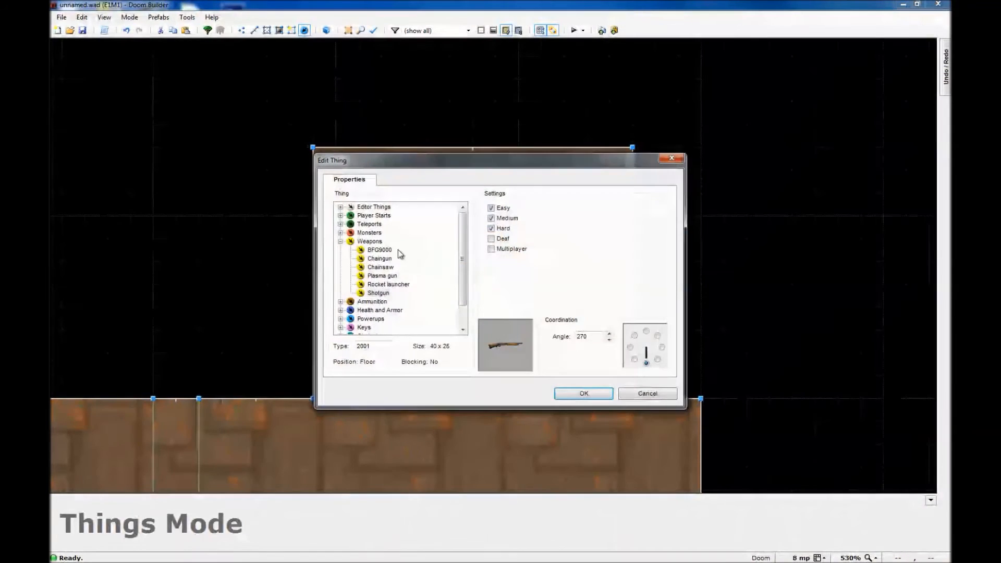
click(341, 242)
click(342, 233)
click(372, 243)
click(375, 251)
click(384, 269)
click(389, 285)
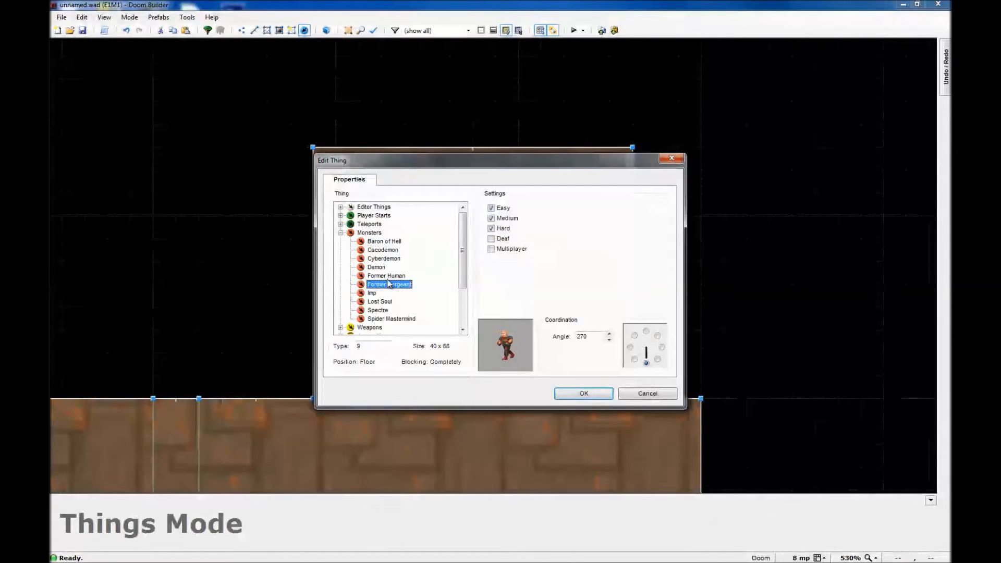
click(600, 395)
drag(501, 295, 562, 251)
Widen the alcove by moving its east and west walls outward by 16 mp each
key(l)
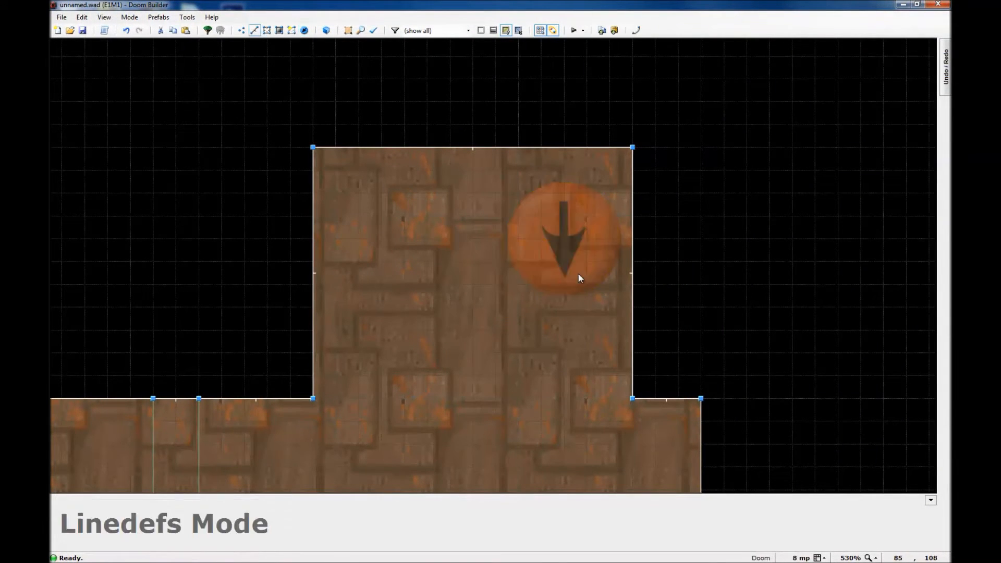
drag(637, 269, 672, 267)
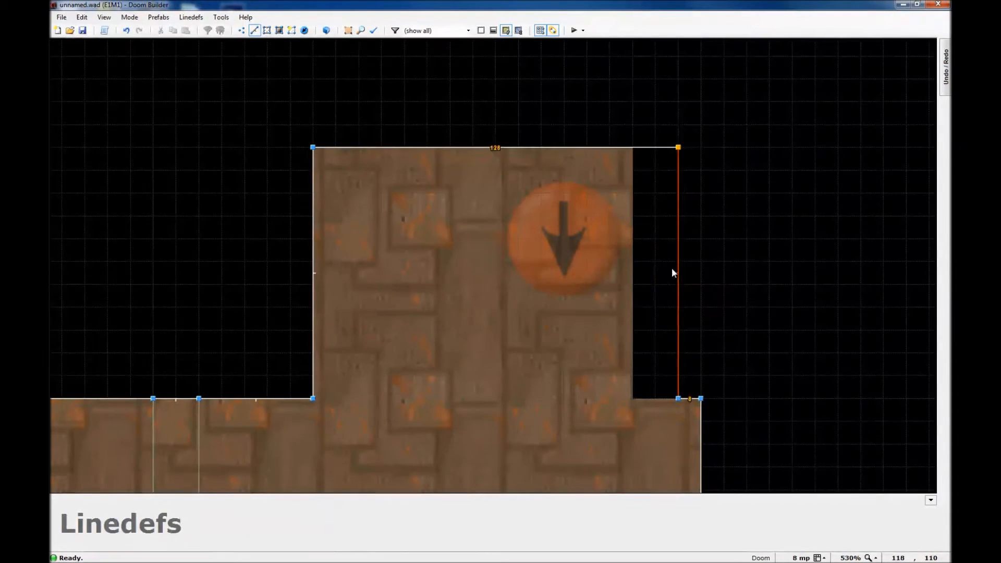
drag(316, 267, 278, 260)
key(t)
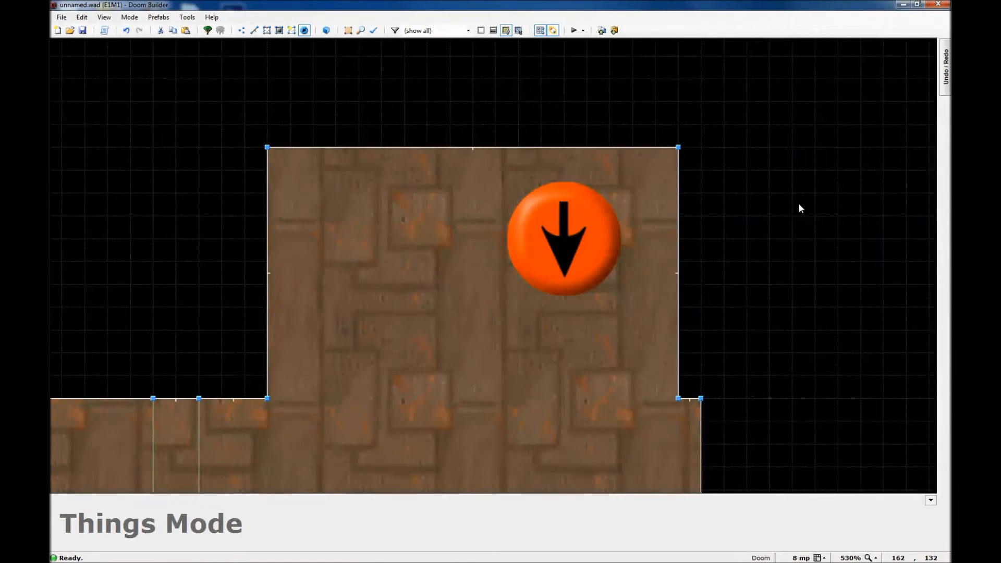
Try pasting a copy of the selected Former Sergeant and player start beside the originals, and undo the paste
scroll(790, 199, down, 5)
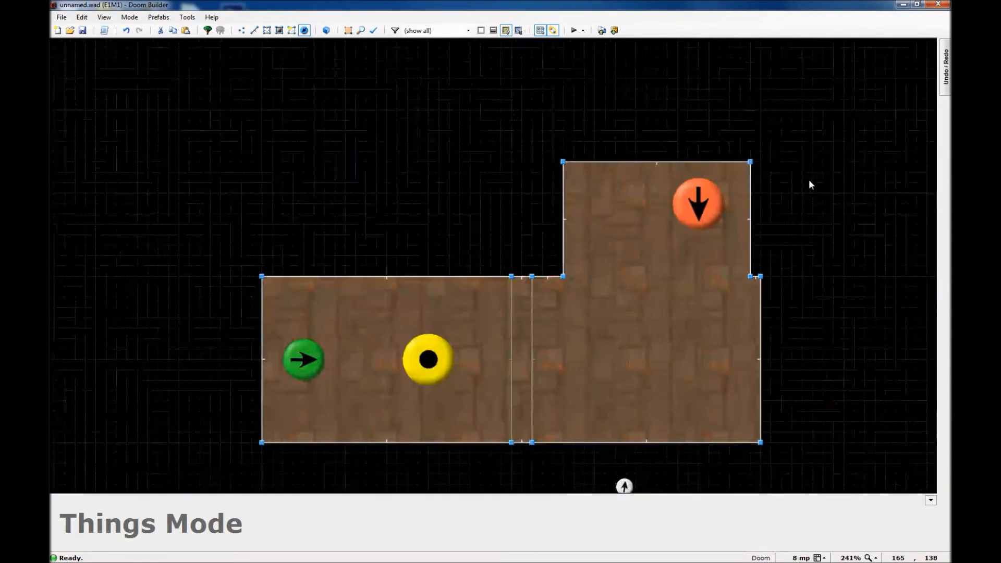
scroll(879, 234, up, 1)
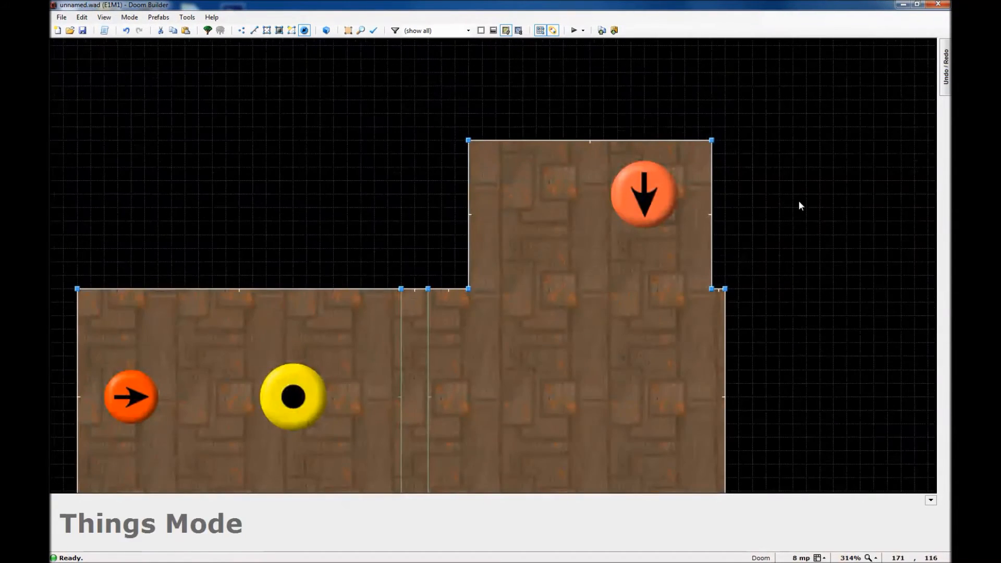
scroll(799, 201, up, 1)
click(622, 213)
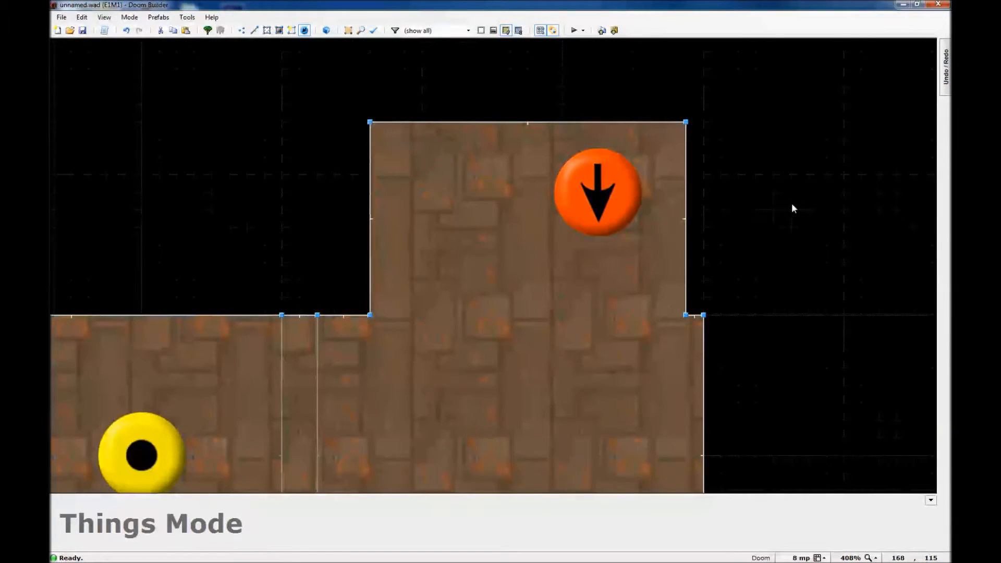
scroll(791, 208, down, 2)
key(ctrl+c)
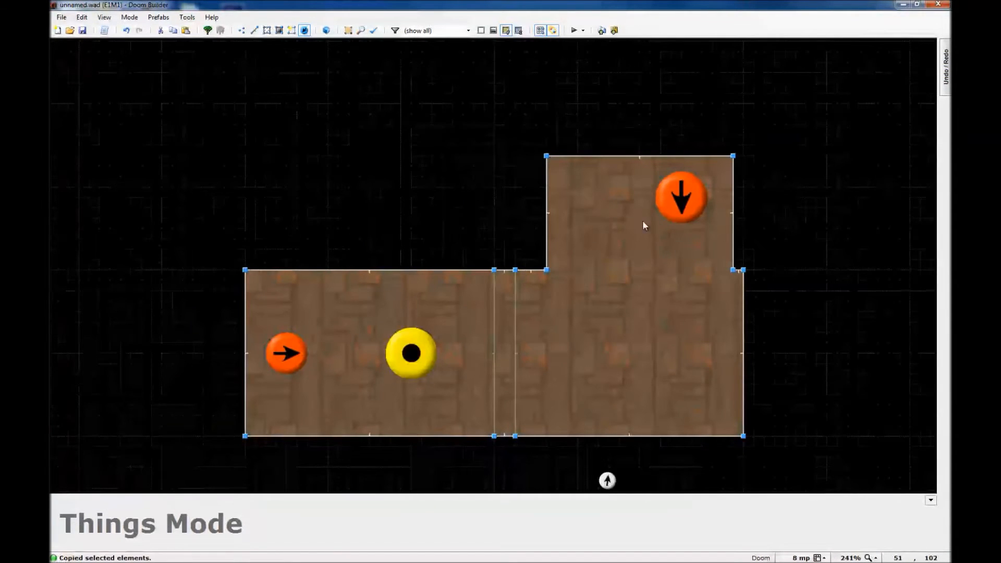
key(ctrl+v)
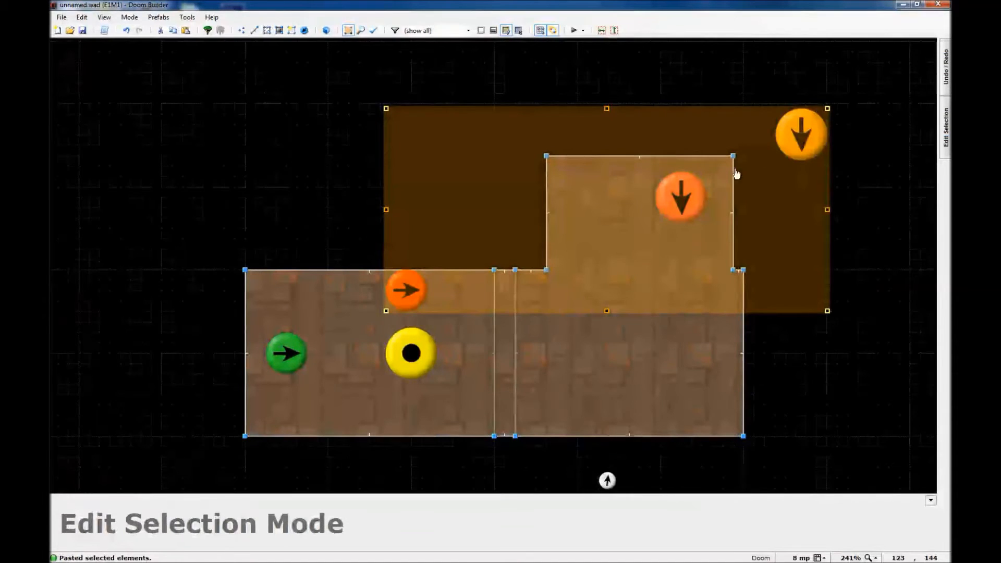
click(607, 201)
click(141, 365)
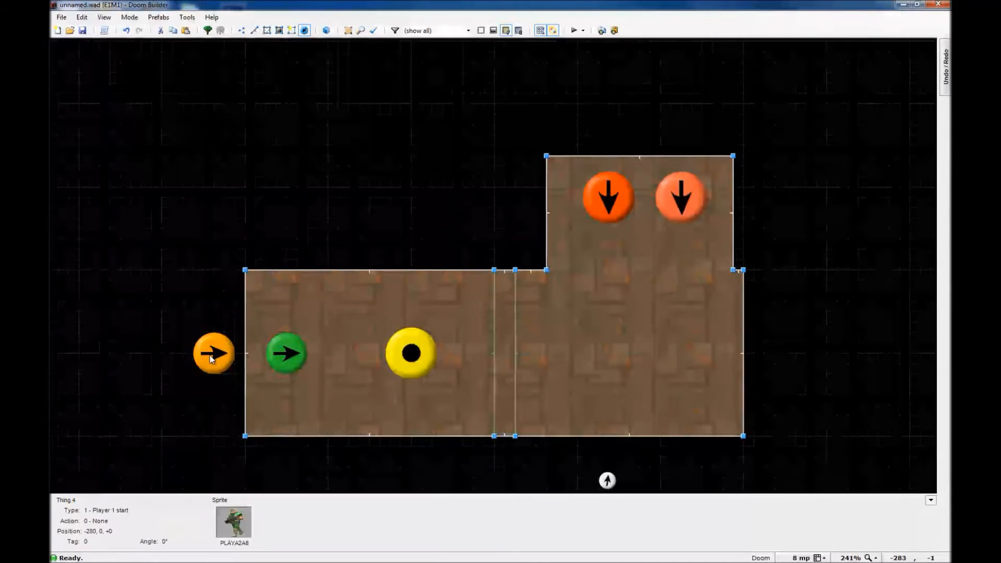
key(ctrl+z)
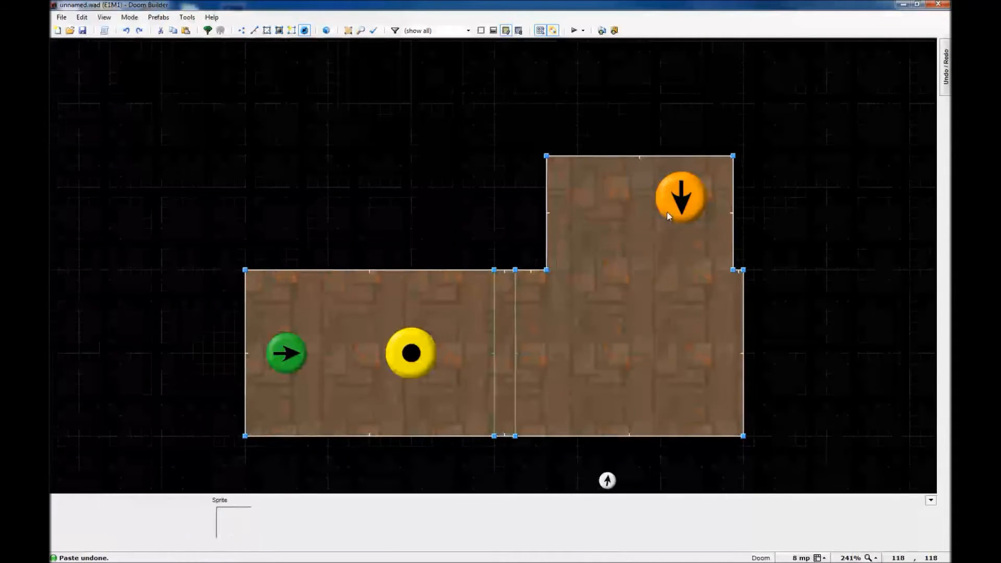
Try pasting a copy of the second room's sector north of the starting room, and cancel the paste
key(s)
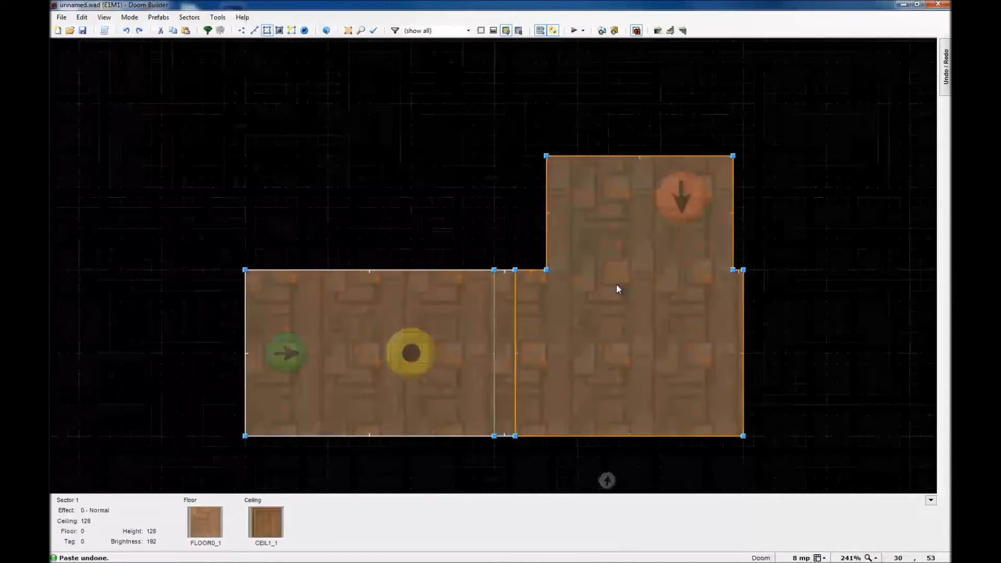
key(ctrl+v)
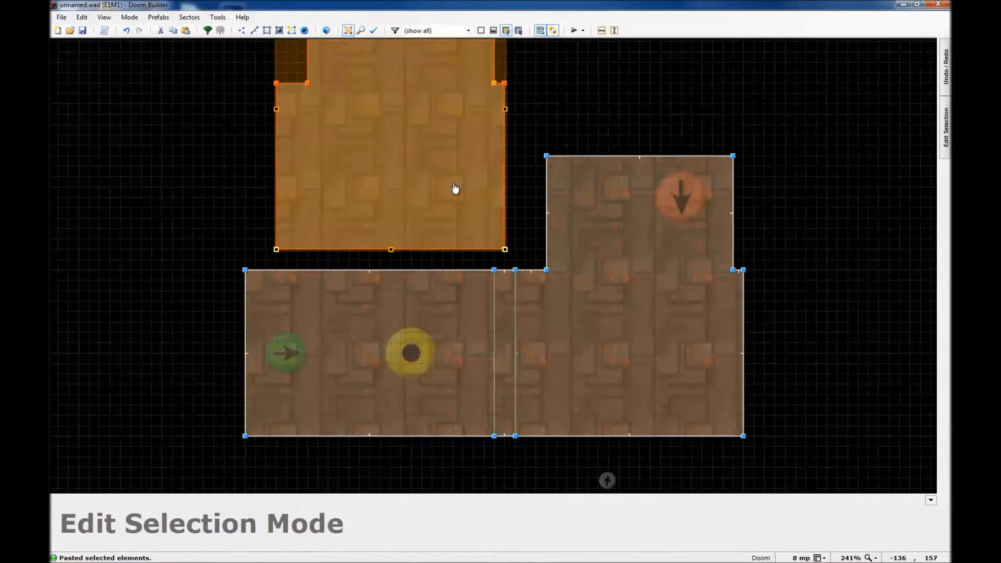
scroll(504, 236, down, 1)
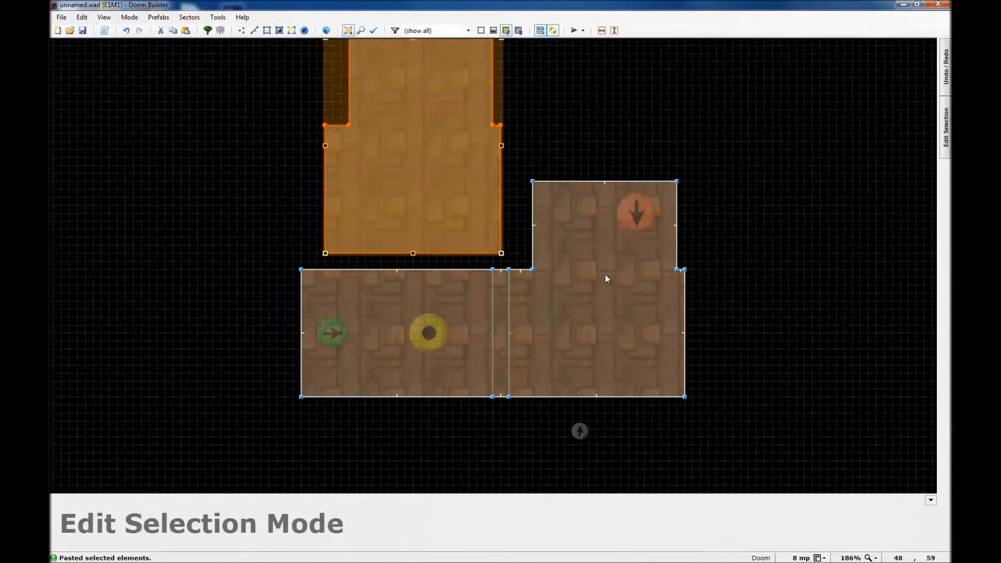
key(Escape)
Try pasting a copy of the Former Sergeant in the west half of the alcove, and cancel the paste
scroll(623, 323, up, 3)
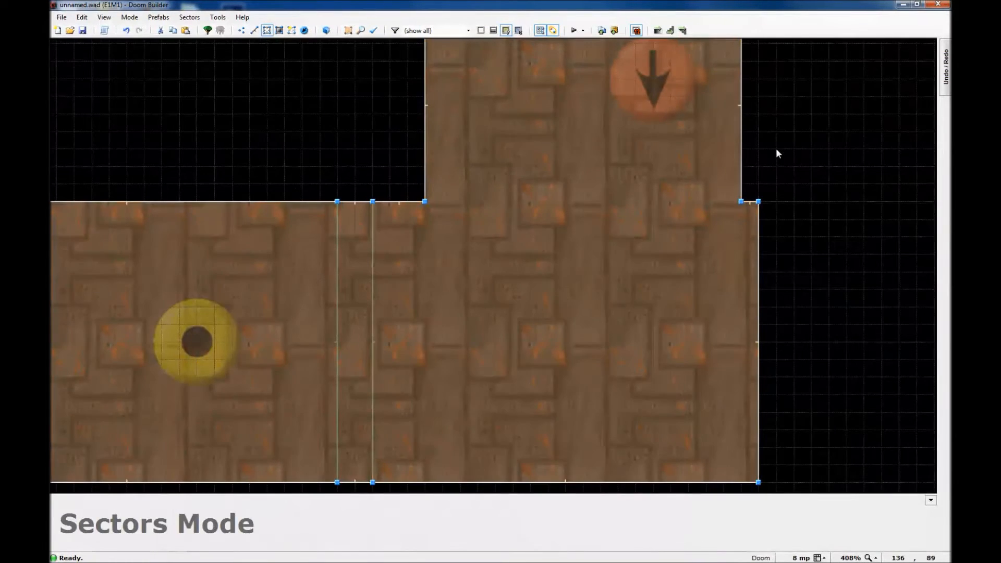
scroll(776, 148, down, 2)
scroll(743, 251, up, 3)
scroll(712, 102, down, 1)
scroll(711, 106, up, 2)
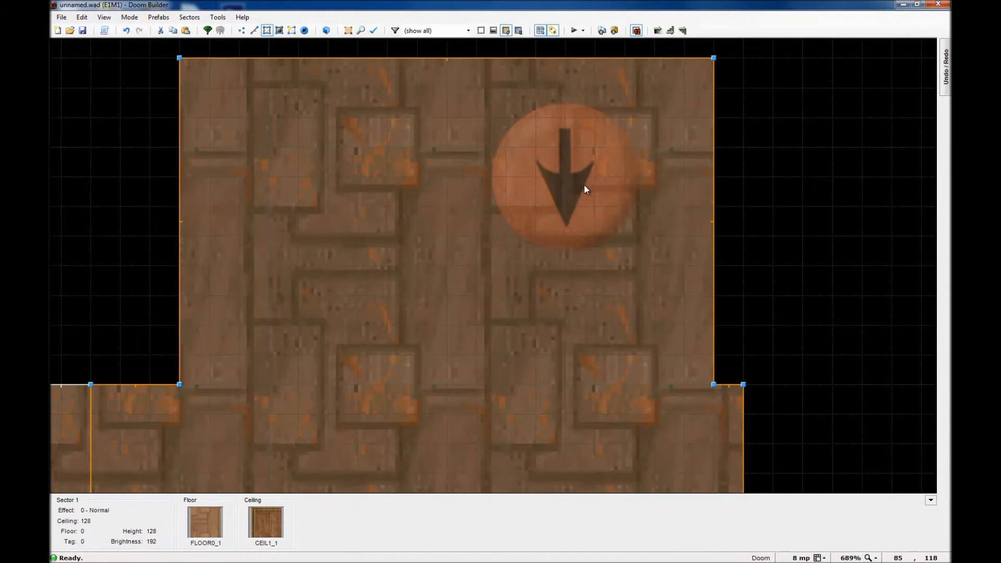
key(t)
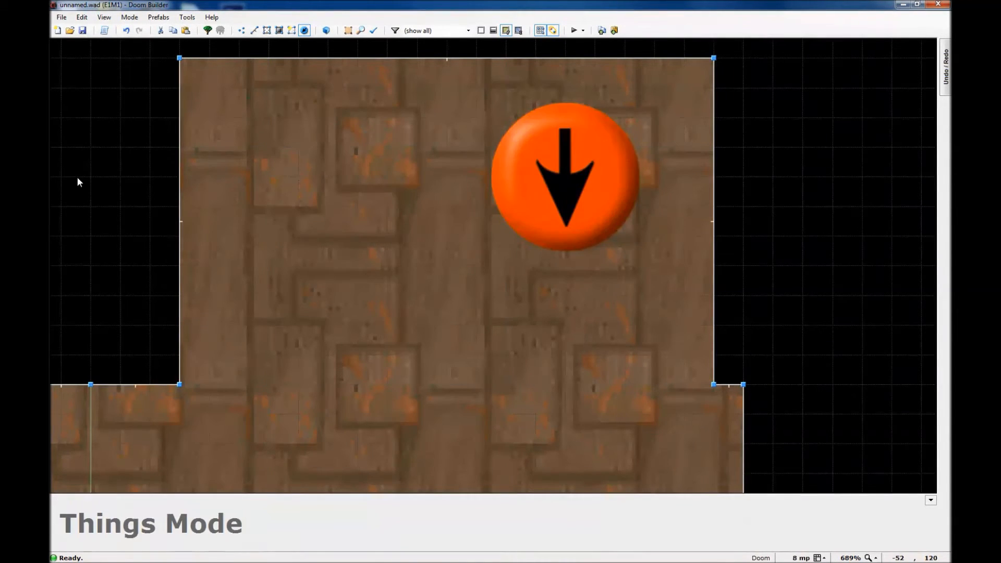
key(ctrl+c)
key(ctrl+v)
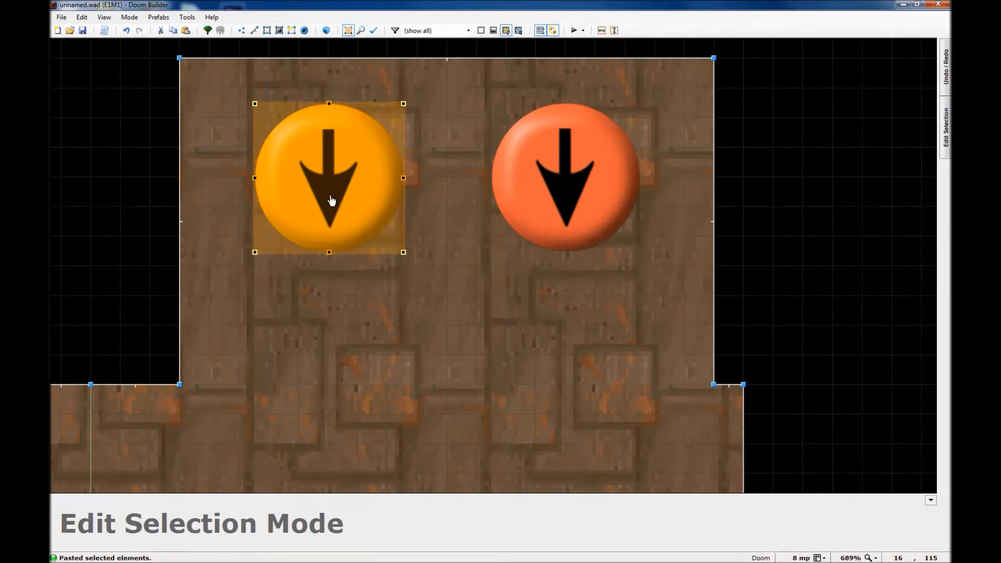
drag(329, 195, 299, 181)
key(Escape)
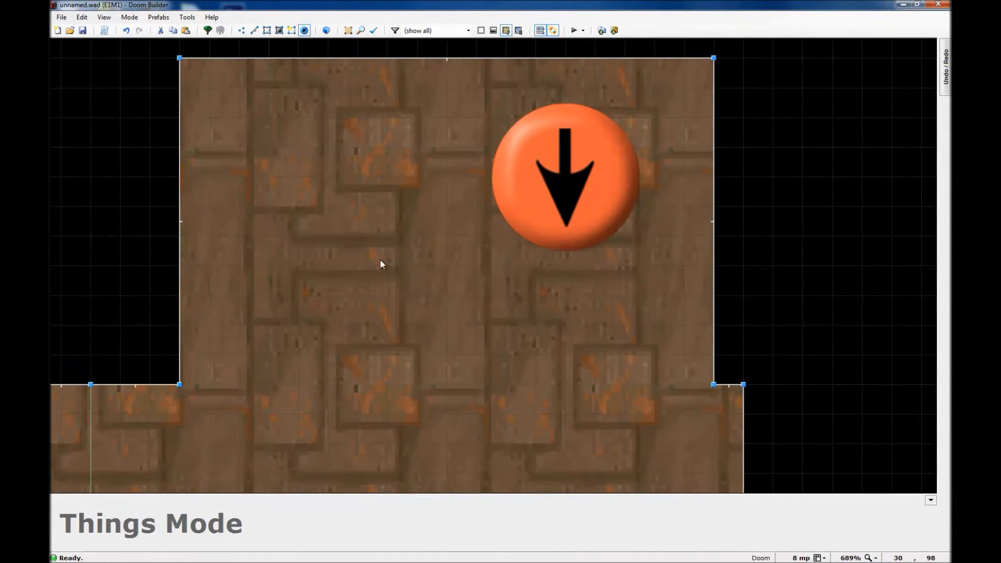
Try pasting a copy of the Former Sergeant in the empty space east of the alcove, and remove it again
scroll(379, 265, down, 5)
scroll(694, 191, up, 3)
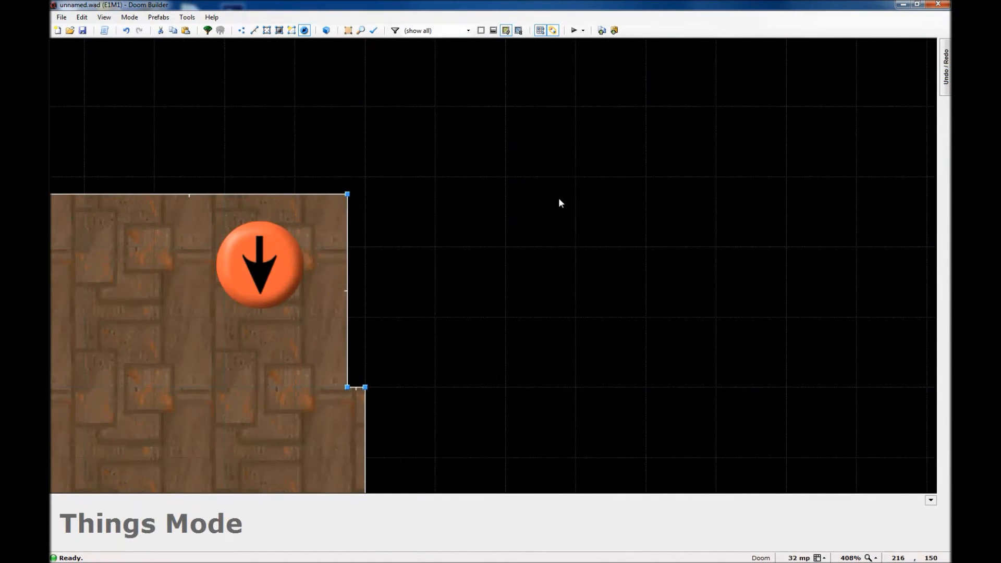
scroll(543, 213, up, 1)
key(ctrl+v)
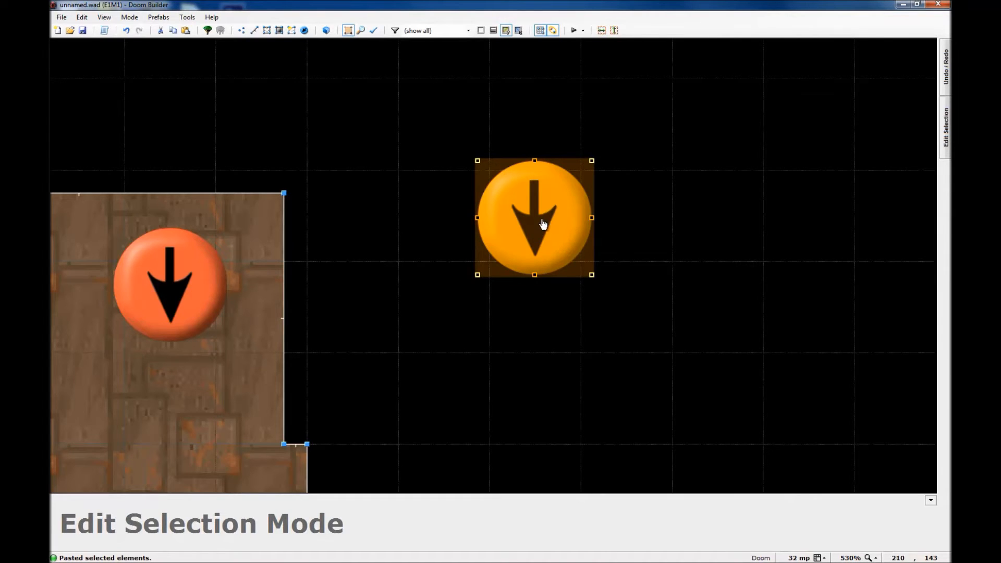
mouse_move(530, 216)
mouse_down()
mouse_move(543, 237)
mouse_move(490, 205)
mouse_move(434, 205)
mouse_move(409, 246)
mouse_move(570, 226)
mouse_move(523, 212)
mouse_move(534, 214)
mouse_up()
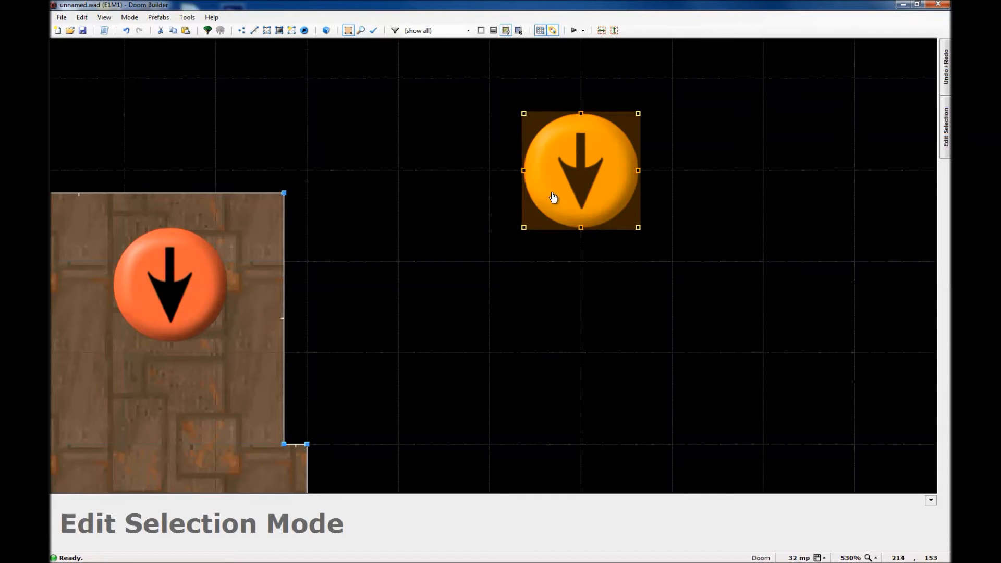
drag(570, 180, 492, 273)
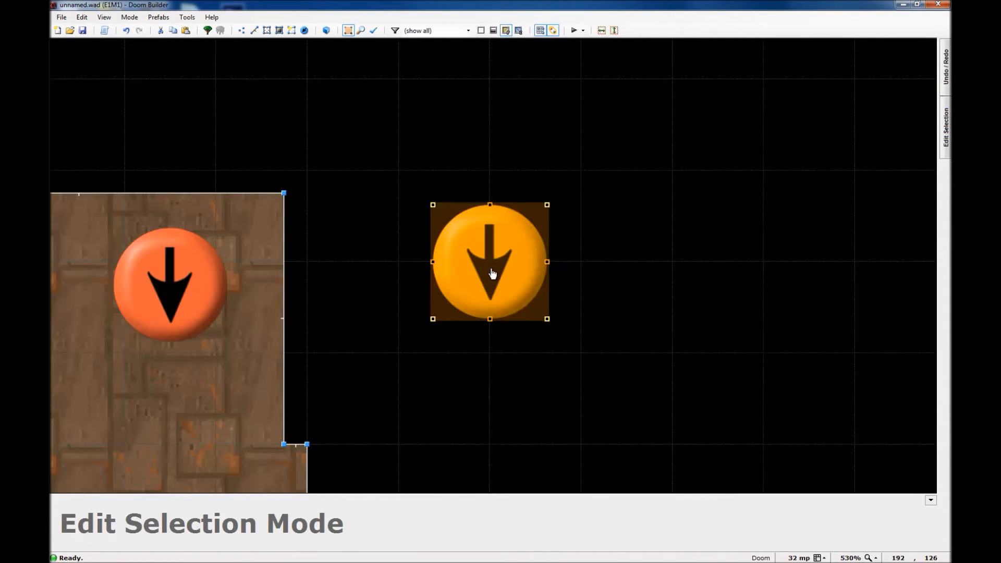
key(Return)
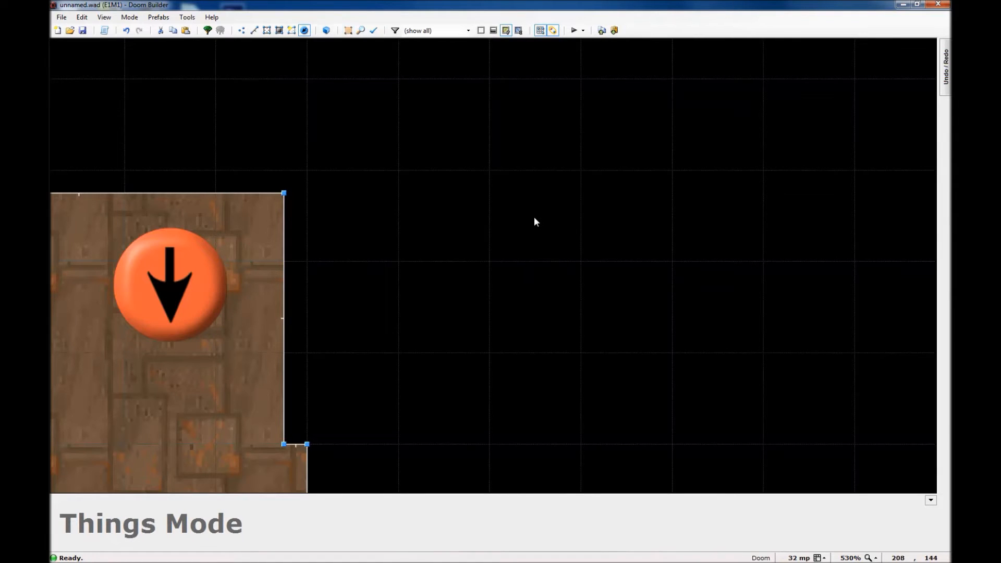
Try finer and coarser grid sizes in the empty area east of the alcove, ending on a 32 mp grid
key(bracketleft)
key(bracketleft)
key(bracketleft)
key(bracketleft)
key(bracketleft)
scroll(518, 225, up, 3)
key(bracketright)
key(bracketright)
key(bracketright)
key(bracketright)
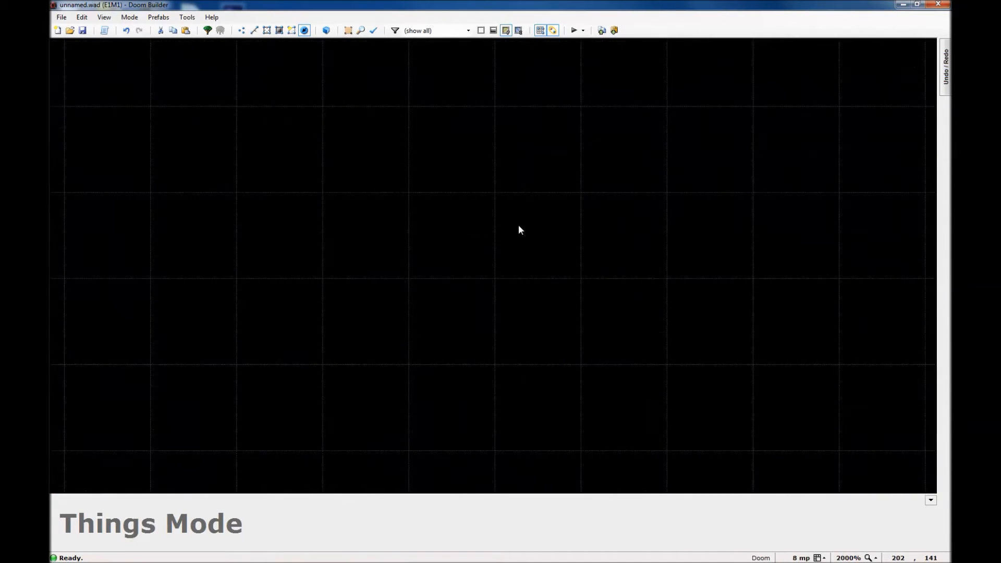
scroll(514, 225, down, 4)
key(bracketright)
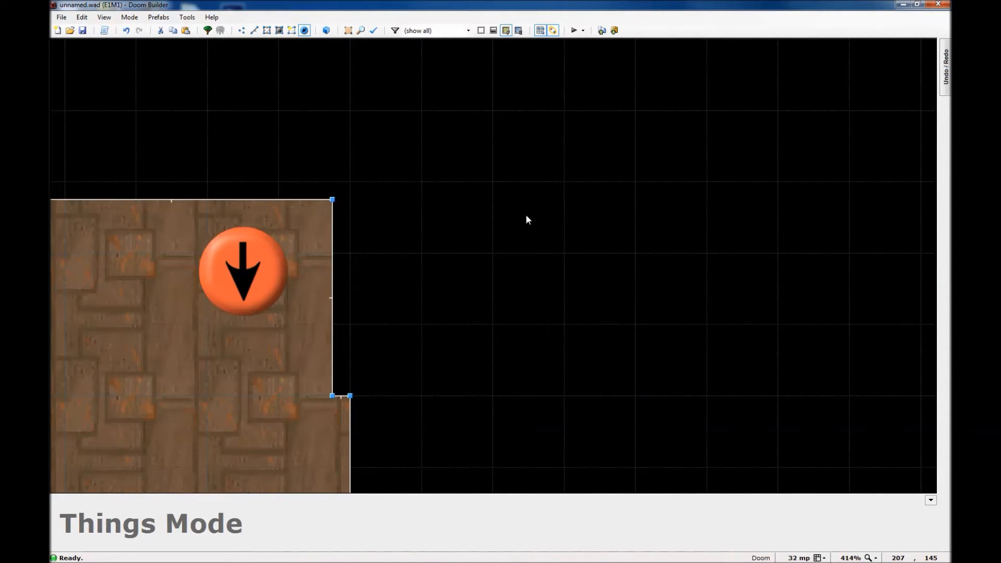
Try pasting the Former Sergeant outside the map with the 32 mp grid active, and undo the paste
key(ctrl+v)
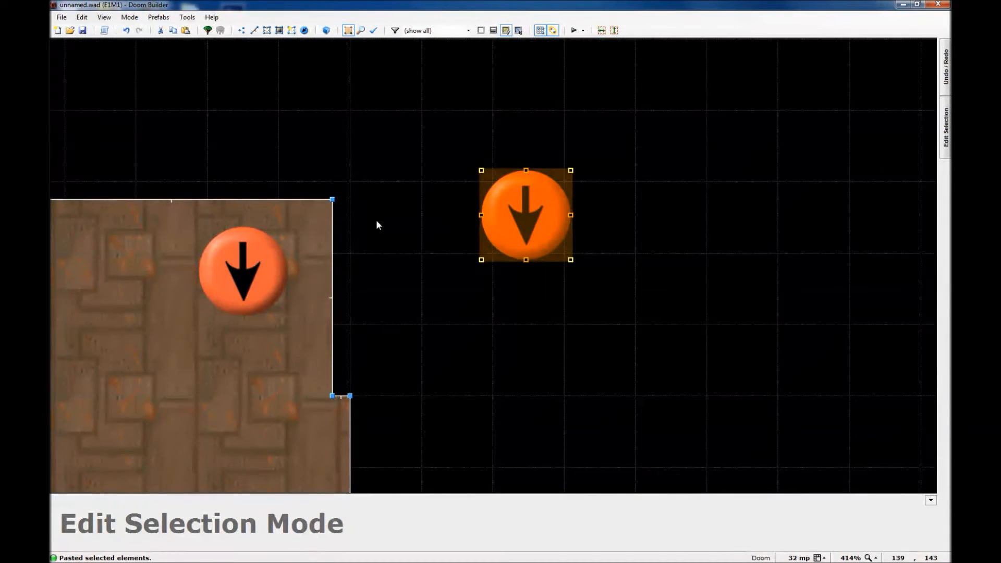
key(Escape)
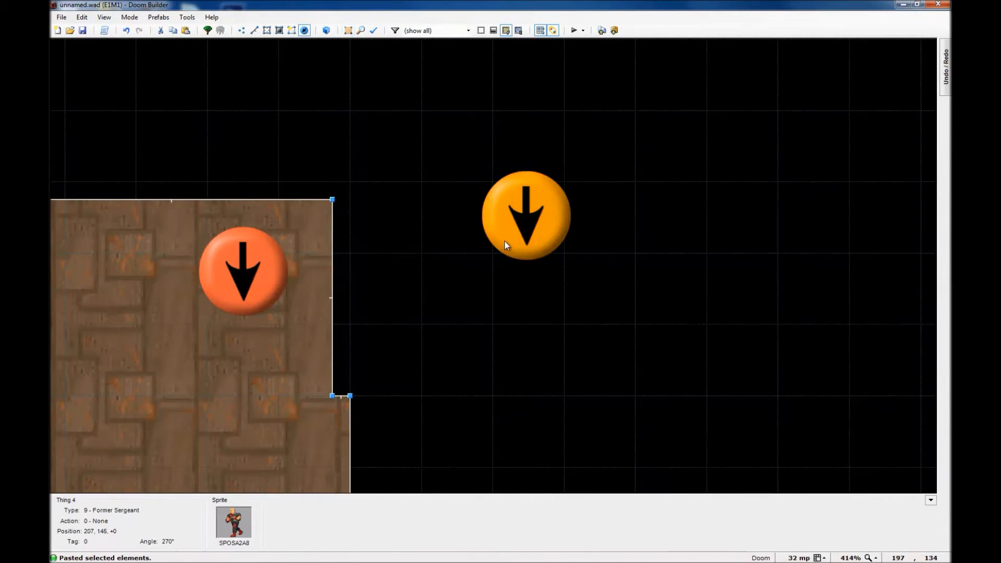
key(Escape)
Paste a copy of the Former Sergeant in the alcove's west half, level with the original, and check both monsters in the 3D view
scroll(516, 250, down, 3)
scroll(292, 277, up, 1)
scroll(292, 278, up, 3)
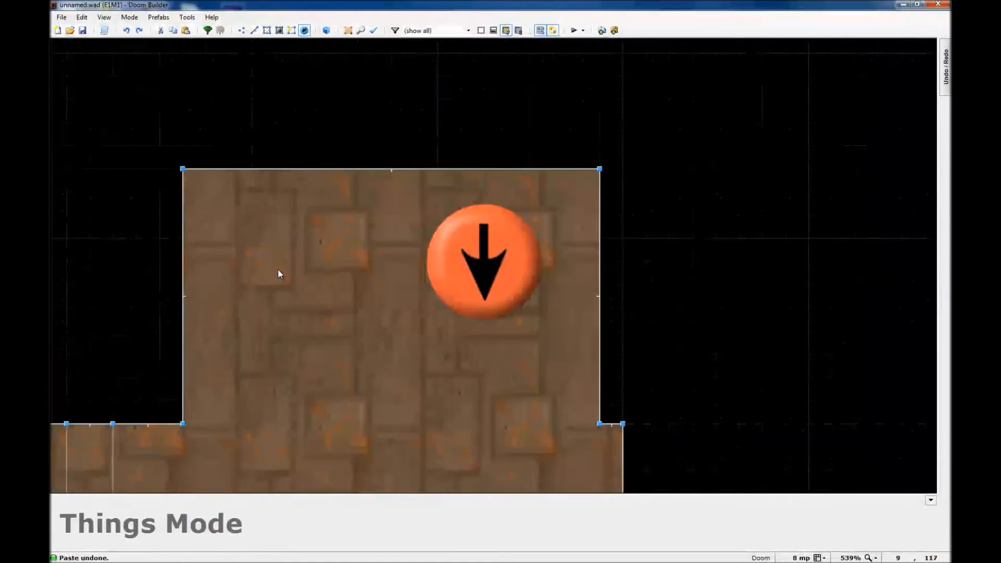
key(ctrl+v)
drag(290, 277, 289, 265)
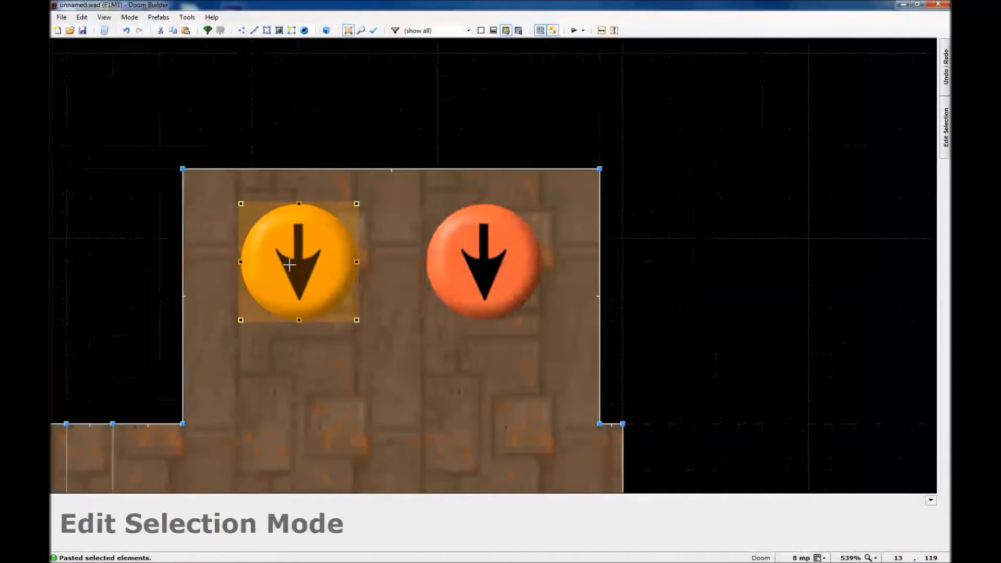
click(595, 303)
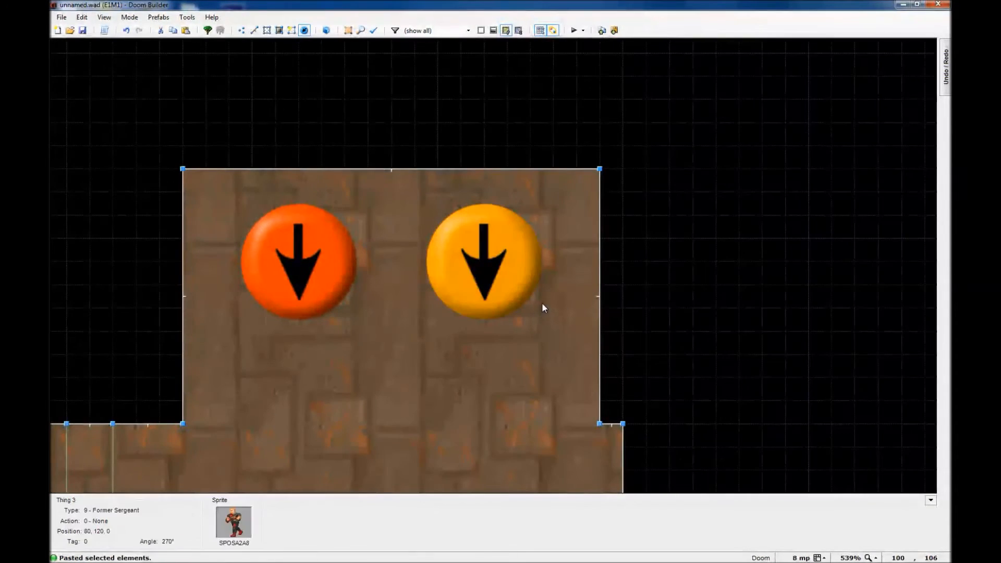
key(w)
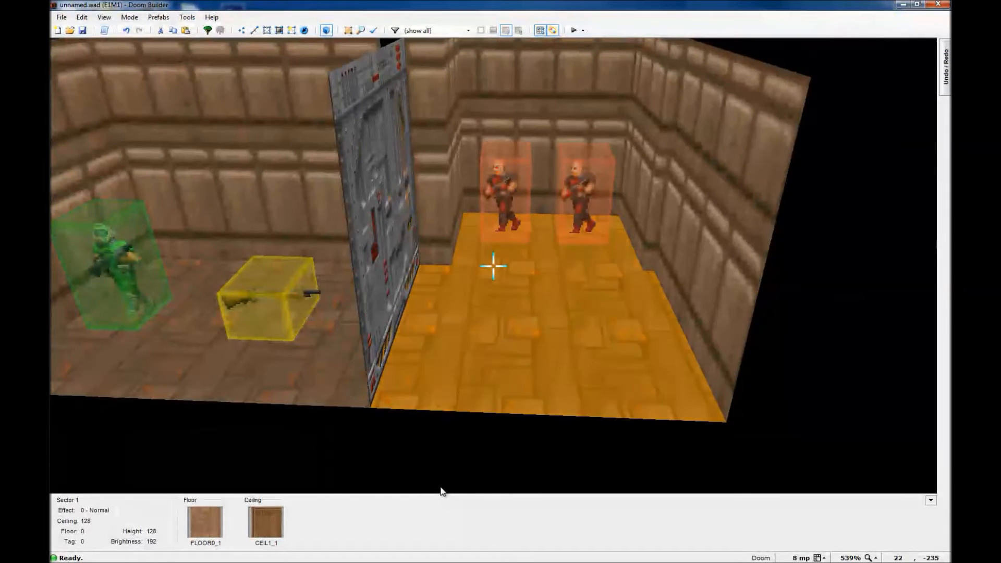
key(w)
Draw a 64 mp north-south guide line just inside the second room's east wall, centred along the wall
scroll(503, 283, down, 3)
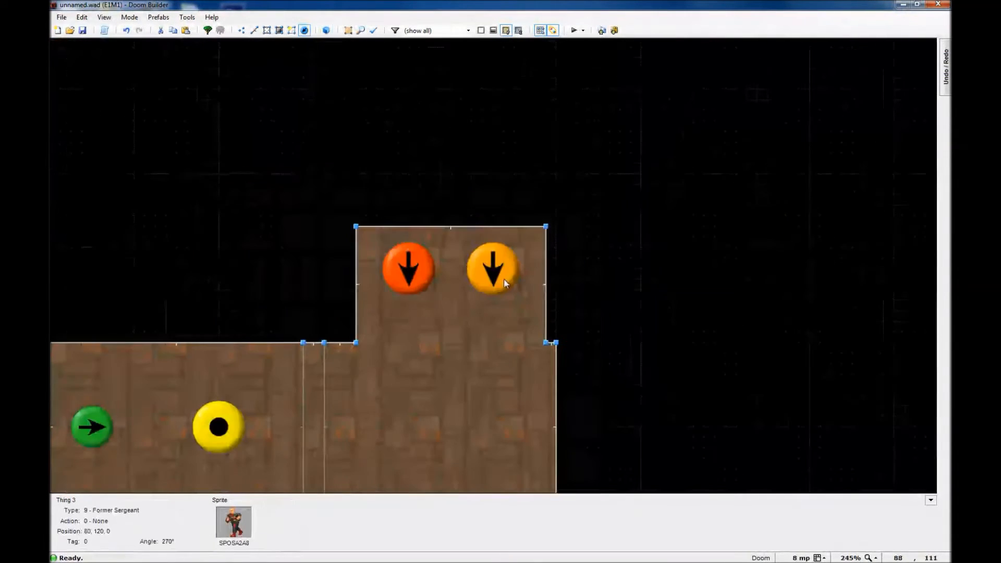
scroll(543, 263, down, 3)
scroll(523, 329, up, 6)
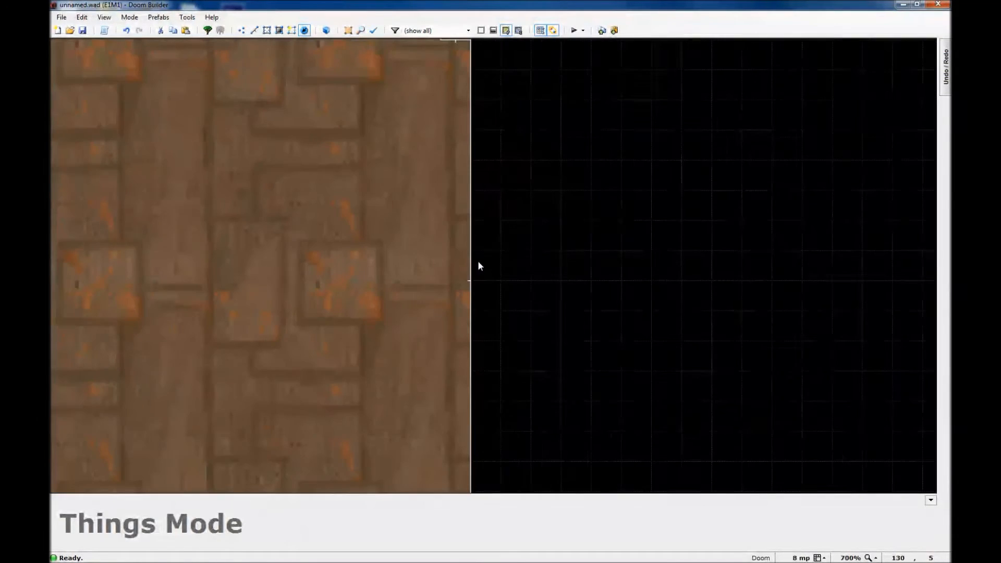
scroll(496, 261, down, 2)
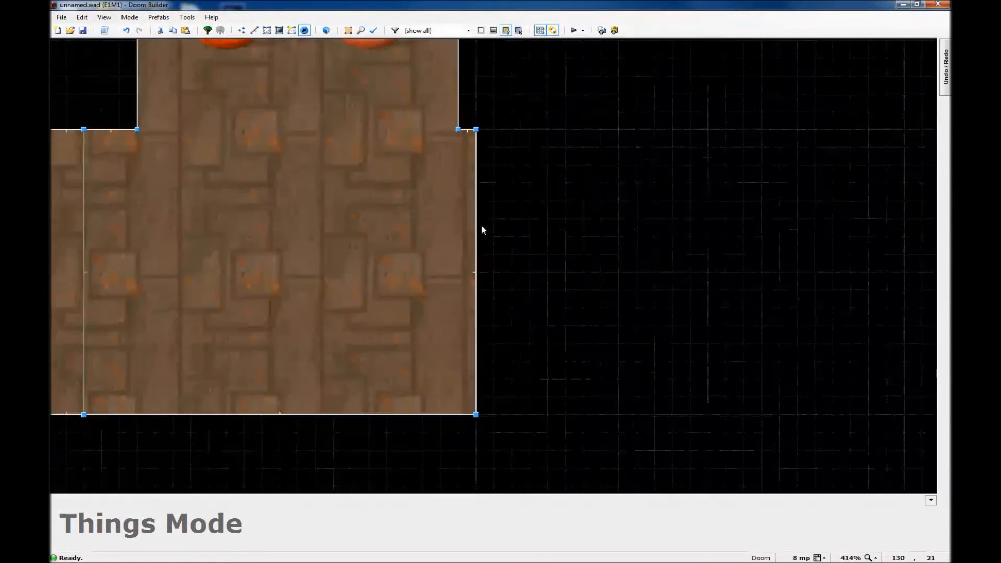
key(l)
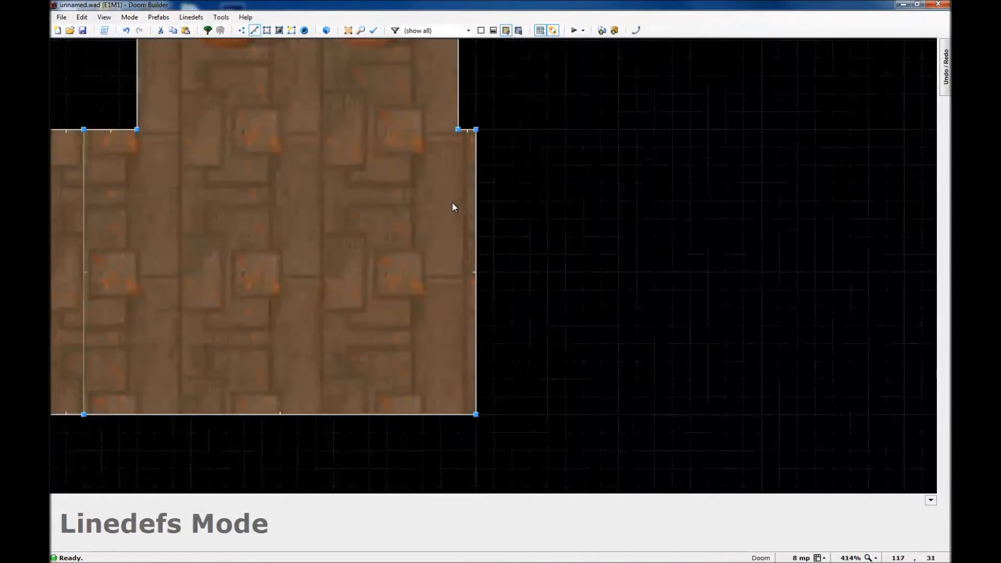
key(d)
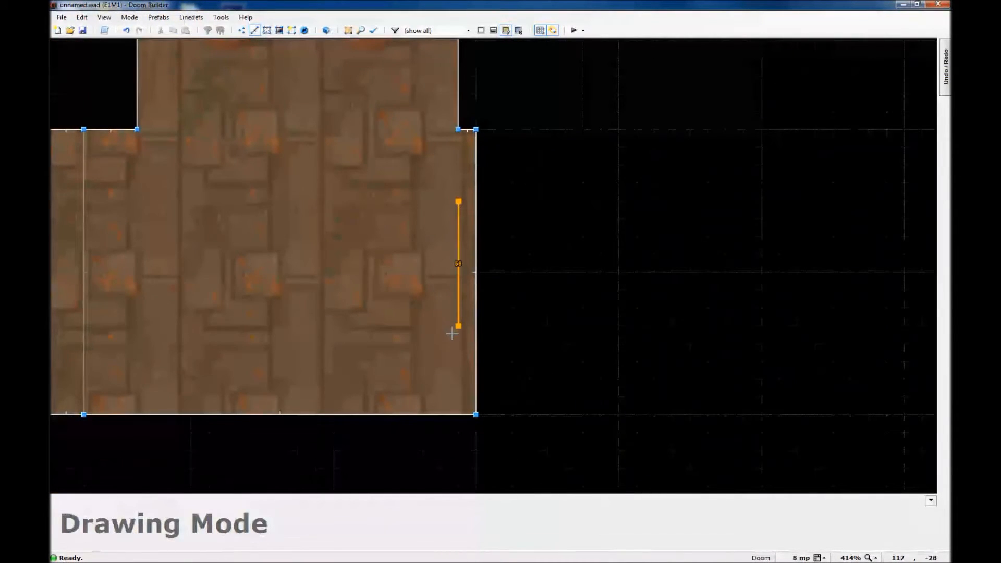
right_click(355, 330)
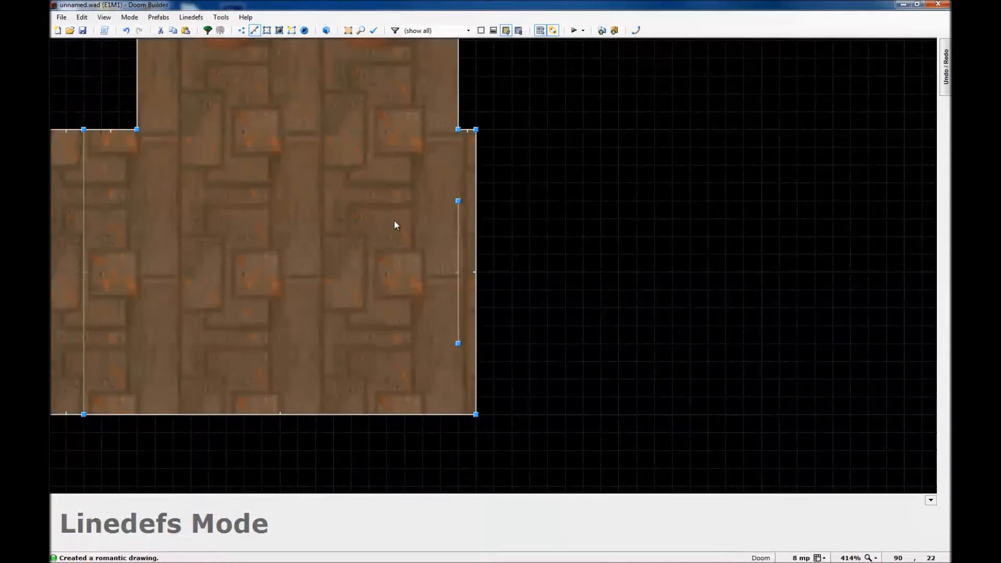
Try drawing a 64 mp line with an angled second segment west of the guide line, and cancel the drawing
key(d)
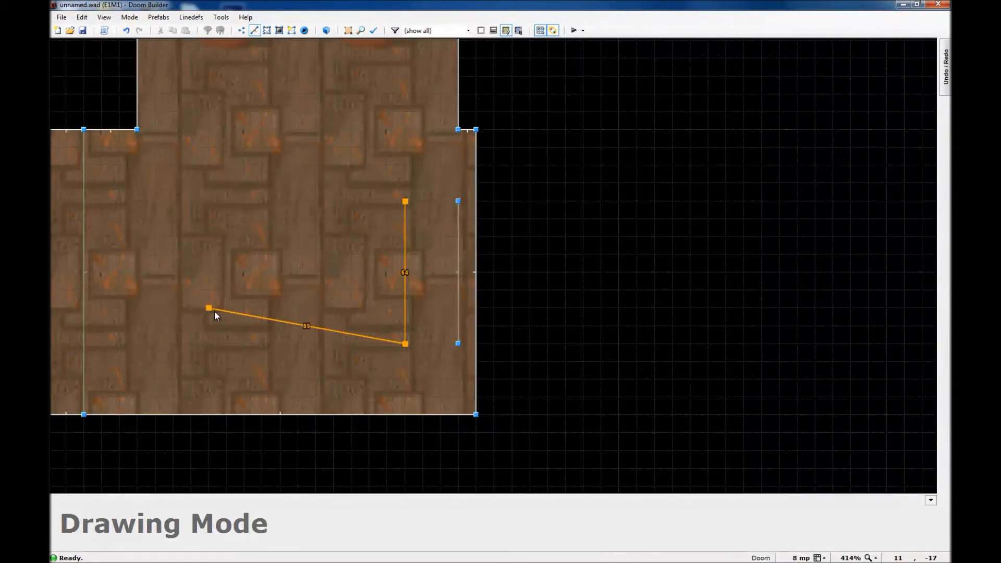
key(Escape)
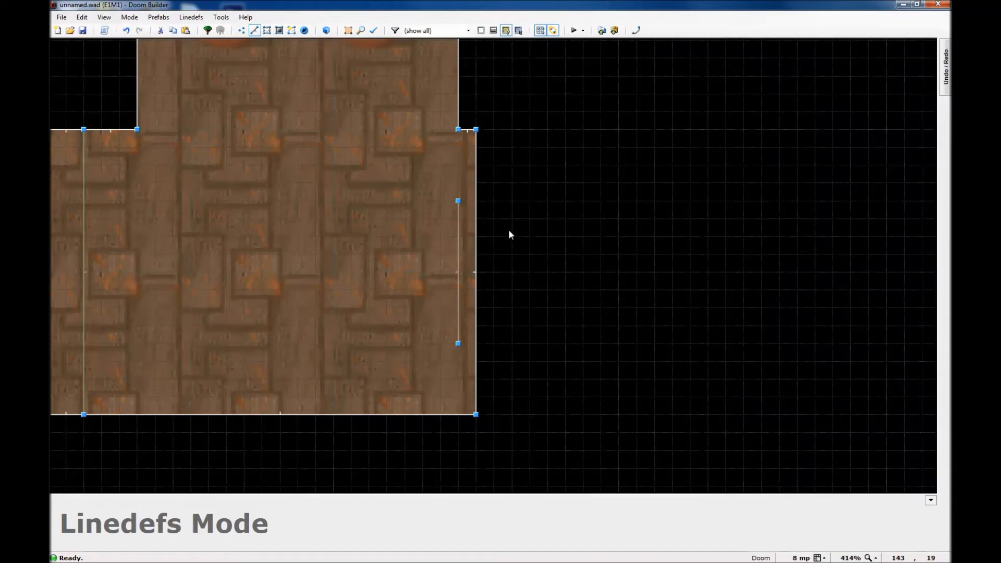
Insert two vertices on the second room's east wall level with the guide line's ends, and delete the guide line
scroll(509, 231, up, 1)
key(v)
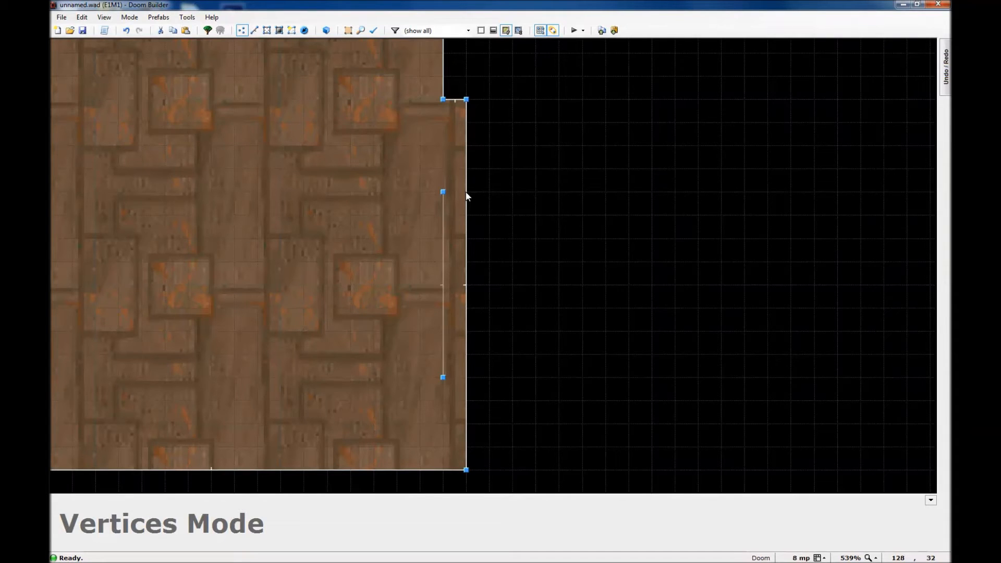
right_click(468, 196)
right_click(465, 378)
key(l)
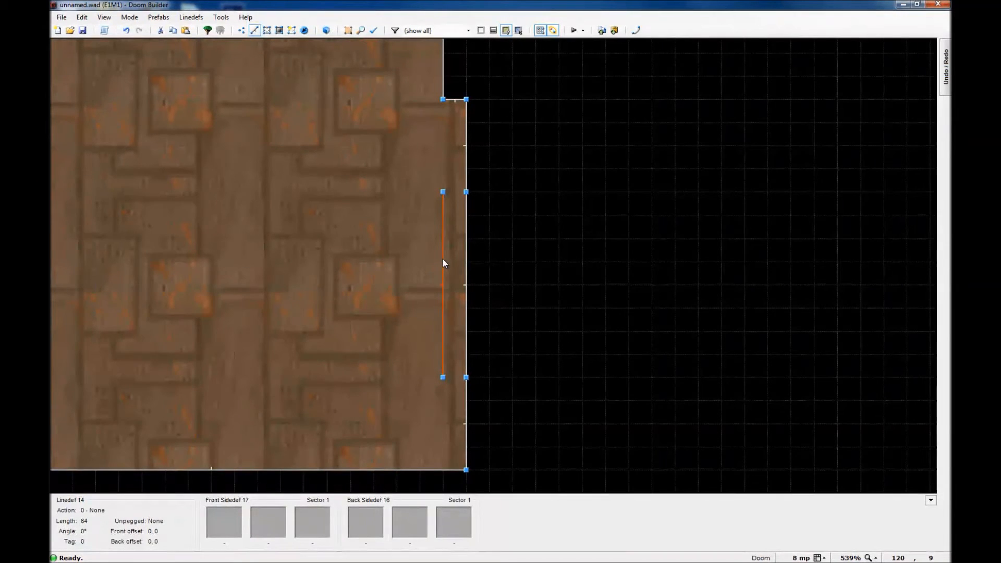
key(Delete)
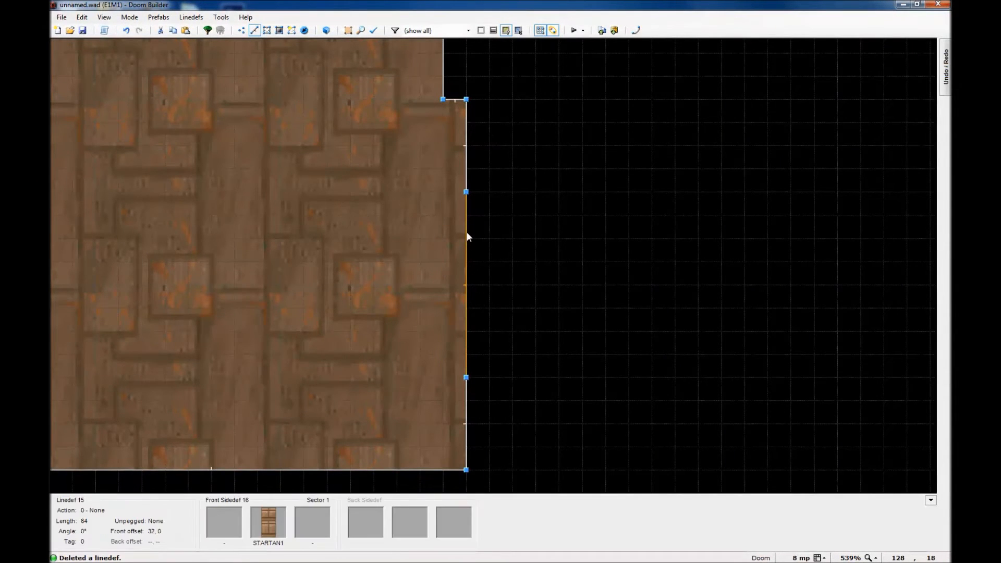
Select the middle section of the second room's east wall in the 3D view and look at its available middle textures
key(w)
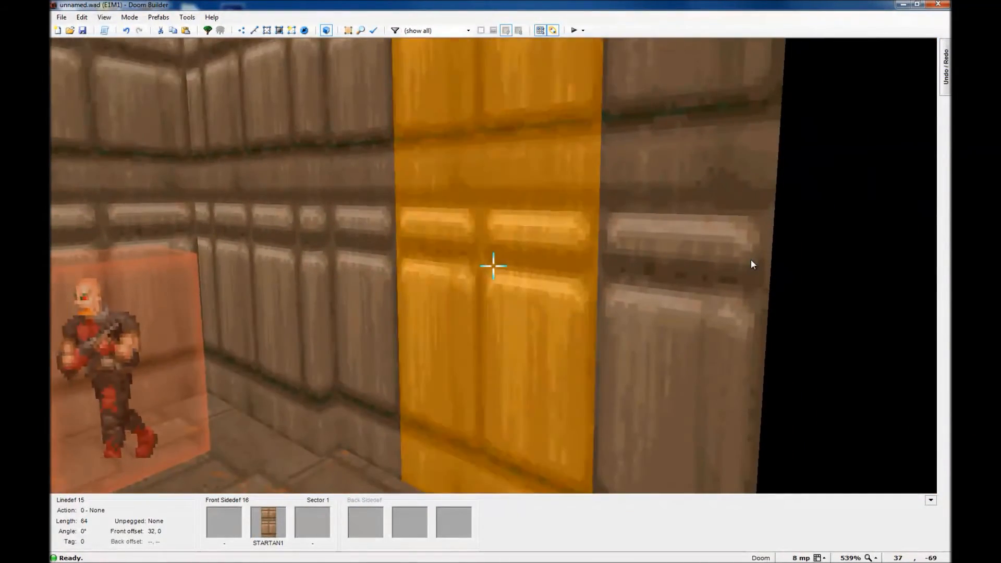
click(770, 226)
right_click(765, 225)
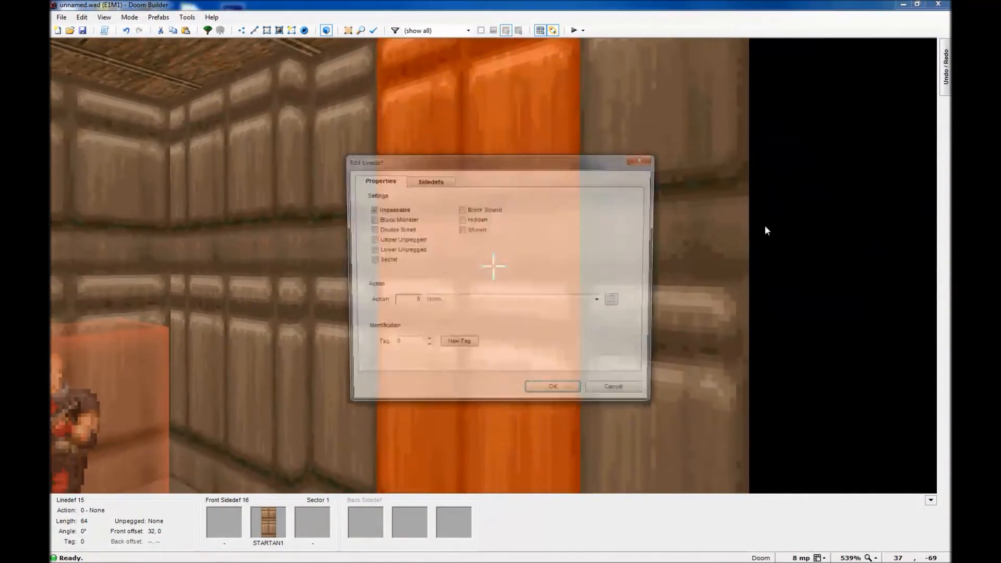
click(438, 182)
click(564, 234)
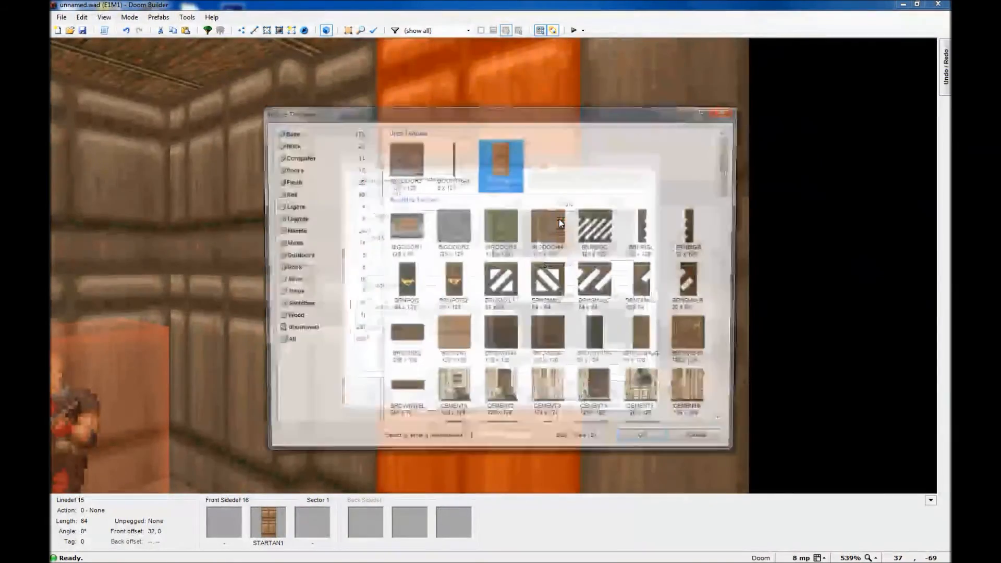
click(727, 111)
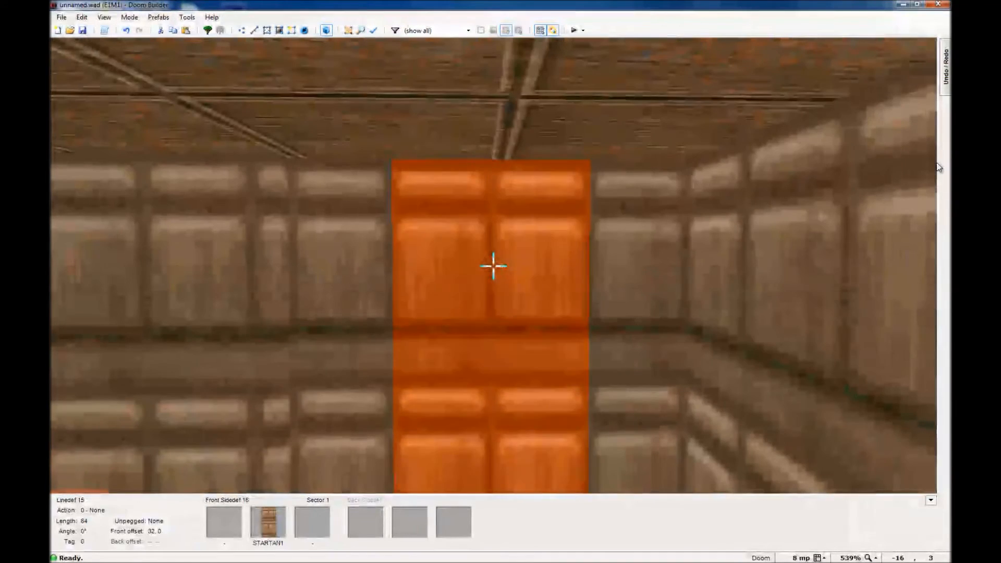
Apply the switch texture SW2STRTN as the front middle texture of the east wall's selected middle section
right_click(489, 277)
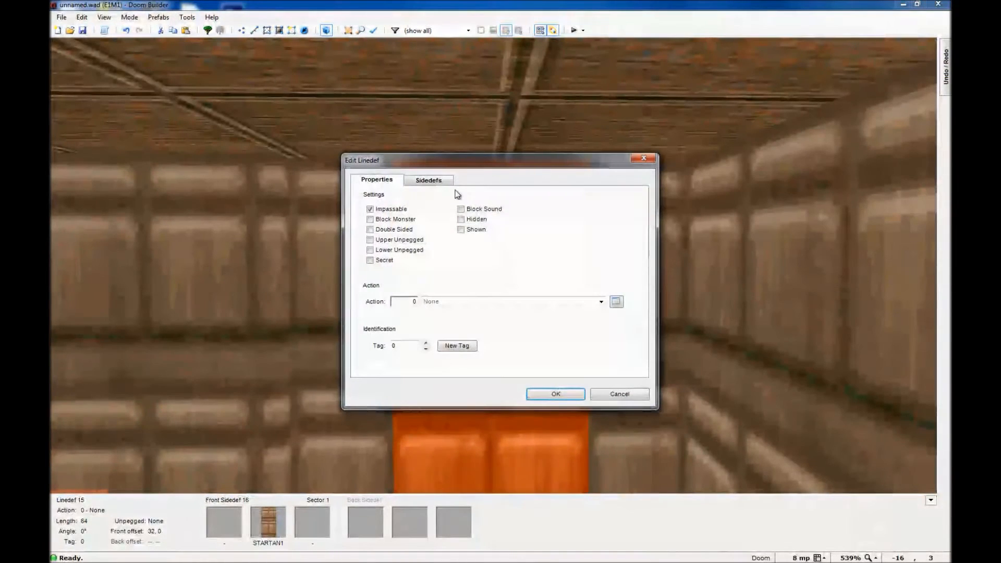
click(437, 183)
click(533, 219)
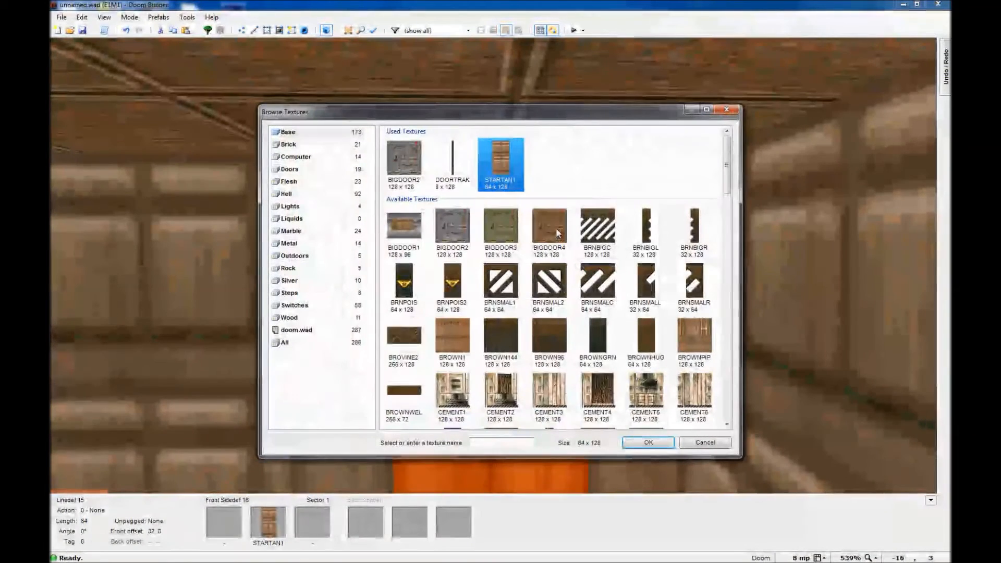
click(295, 137)
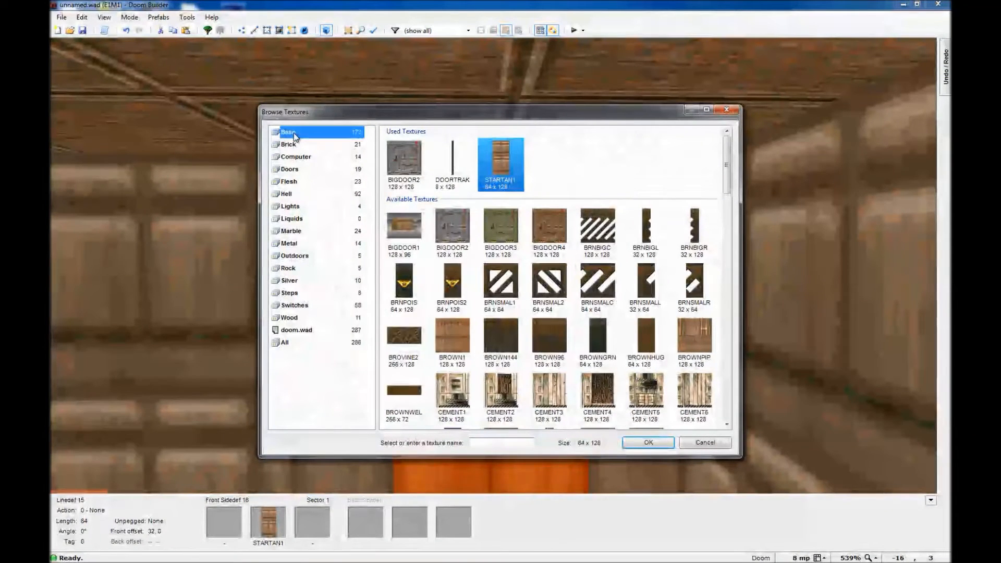
drag(726, 166, 723, 333)
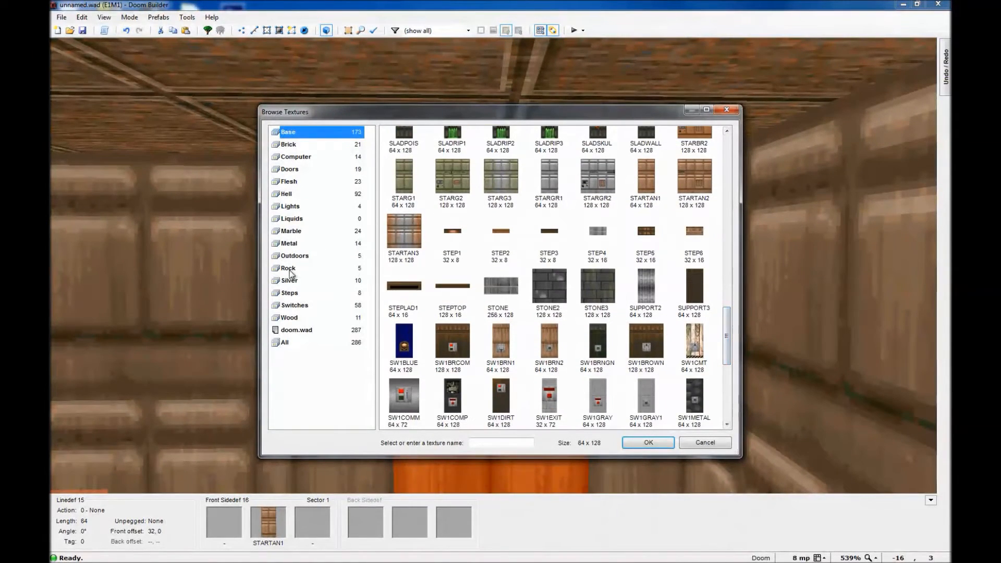
click(295, 306)
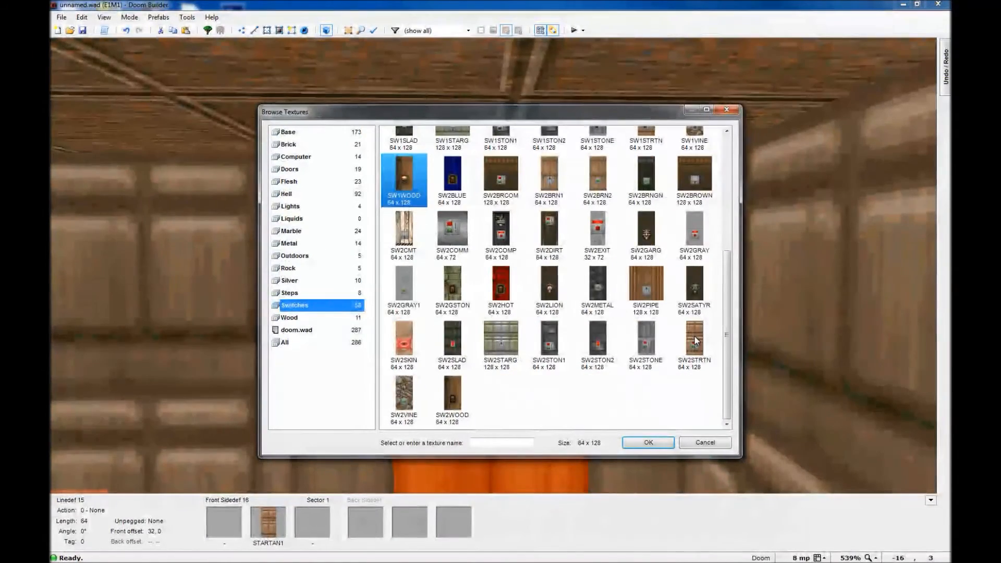
click(703, 335)
click(650, 443)
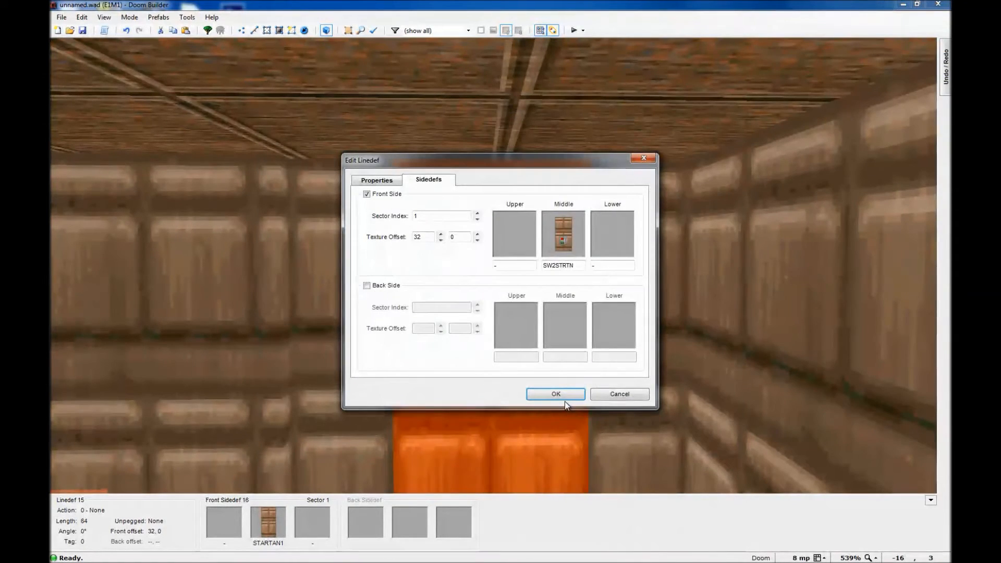
click(556, 395)
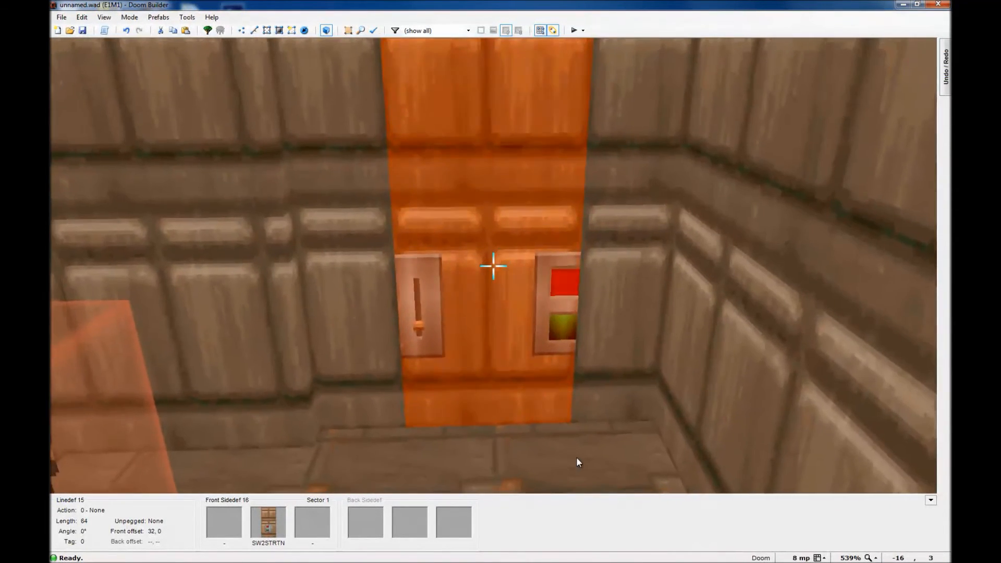
Centre the switch on the east wall's middle section by shifting its texture to a horizontal offset of 63
key(Left)
key(Left)
key(Left)
key(Left)
key(Left)
key(Left)
key(Left)
key(Left)
key(Left)
key(Left)
key(Left)
key(Left)
key(Left)
key(Left)
key(Left)
key(Left)
key(Left)
key(Left)
key(Left)
key(Left)
key(Left)
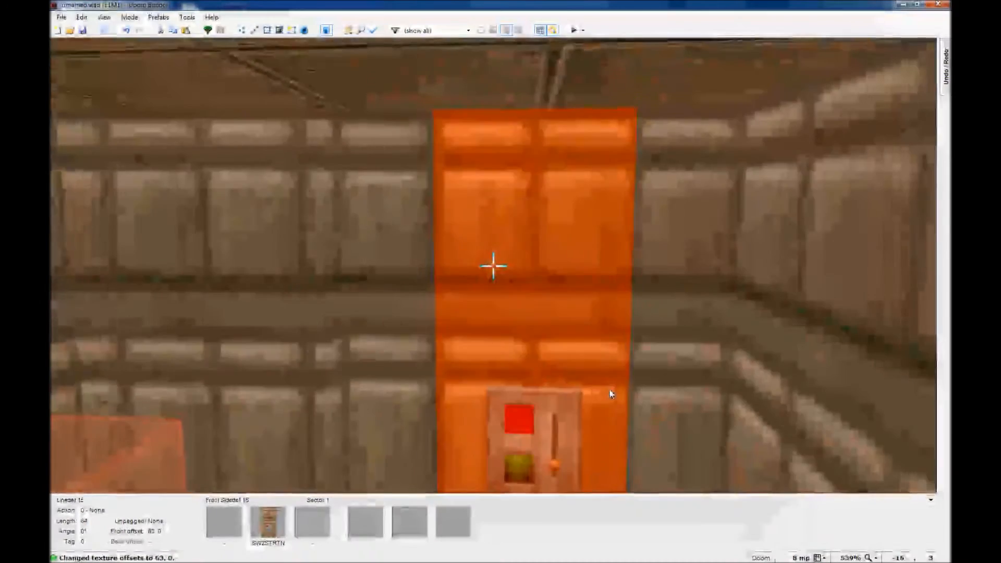
click(598, 390)
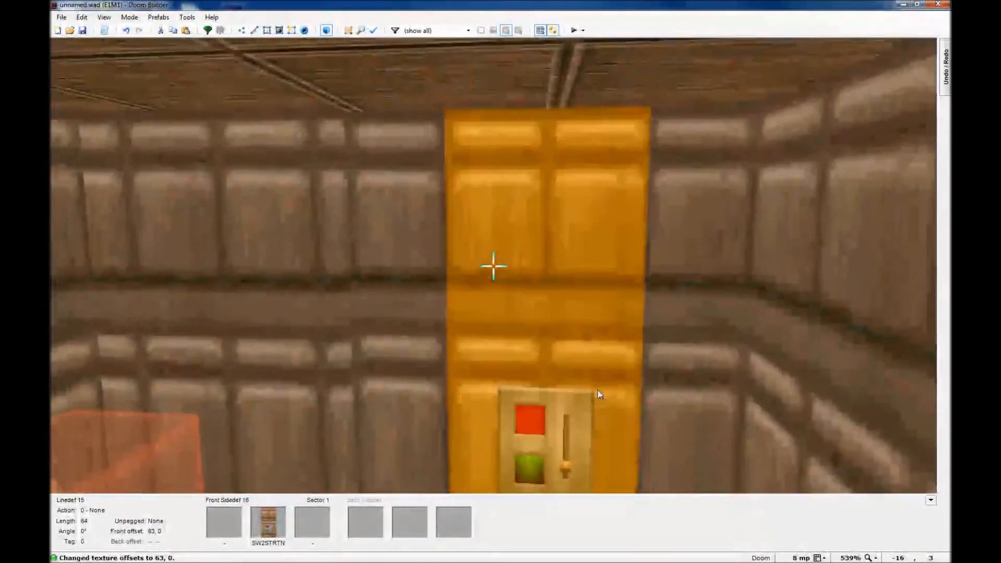
Open the switch linedef's properties on the 2D map and look through the available predefined actions
key(w)
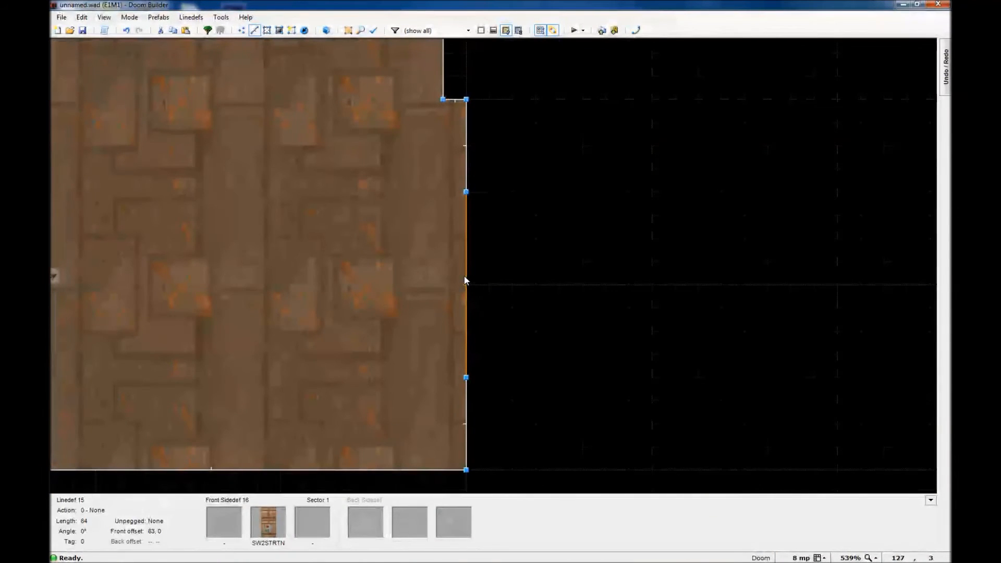
right_click(467, 276)
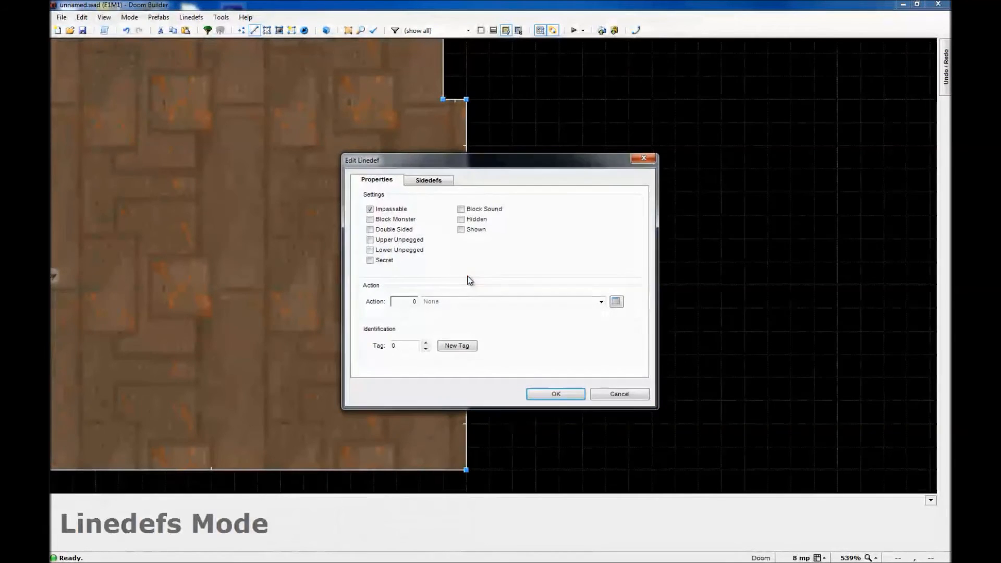
click(601, 301)
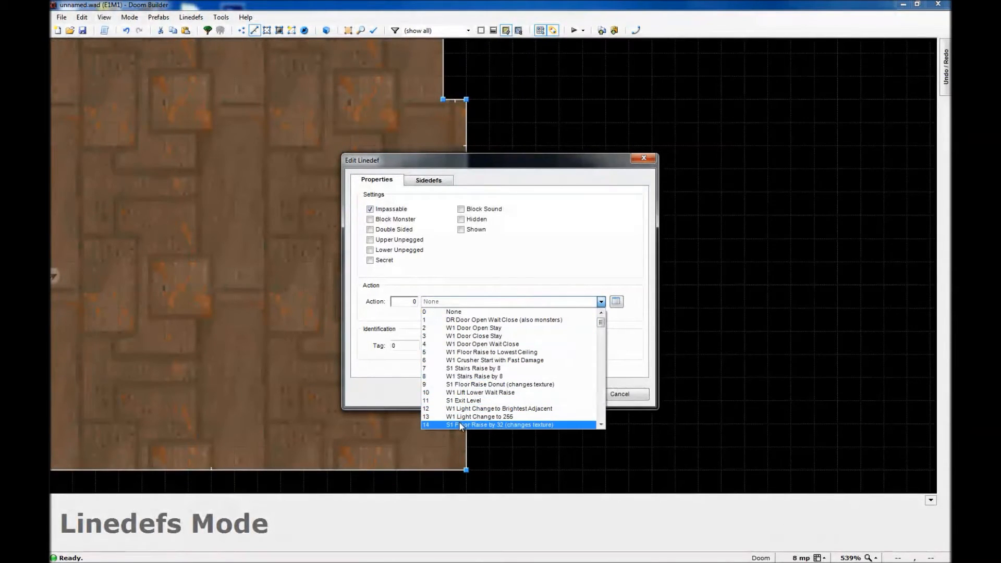
click(616, 305)
click(616, 303)
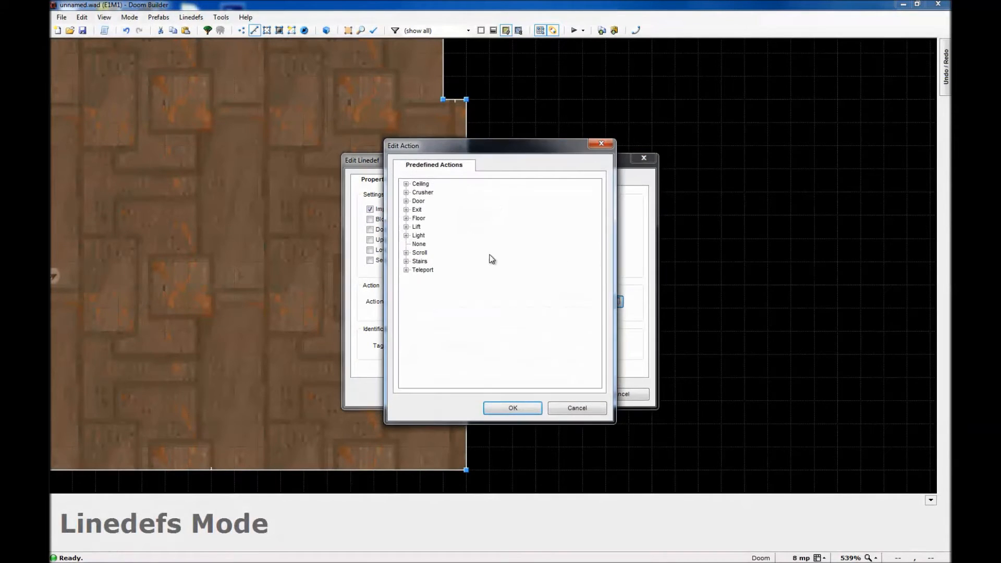
click(407, 201)
click(406, 184)
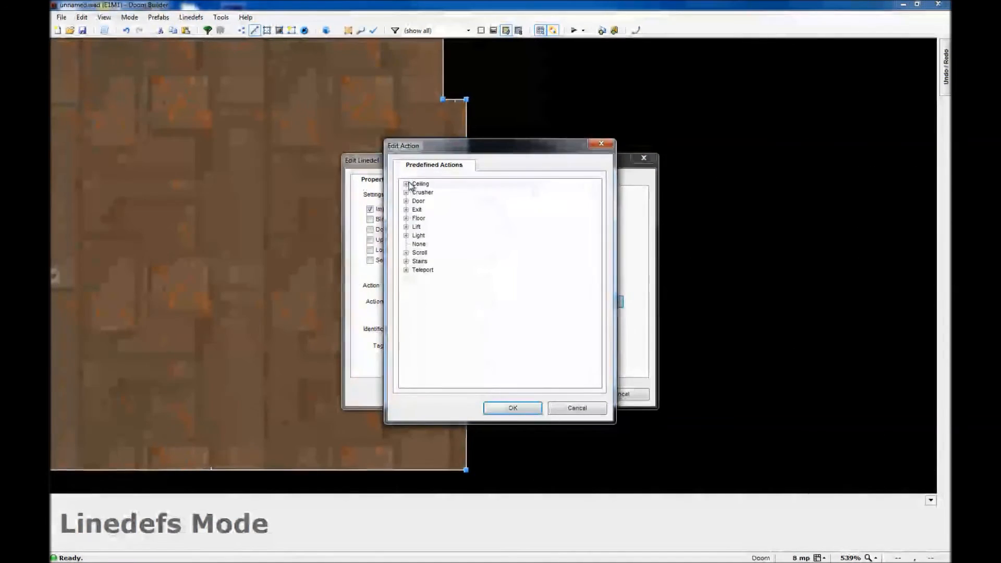
click(600, 147)
Assign action 11, S1 Exit Level, to the switch linedef on the second room's east wall
click(585, 302)
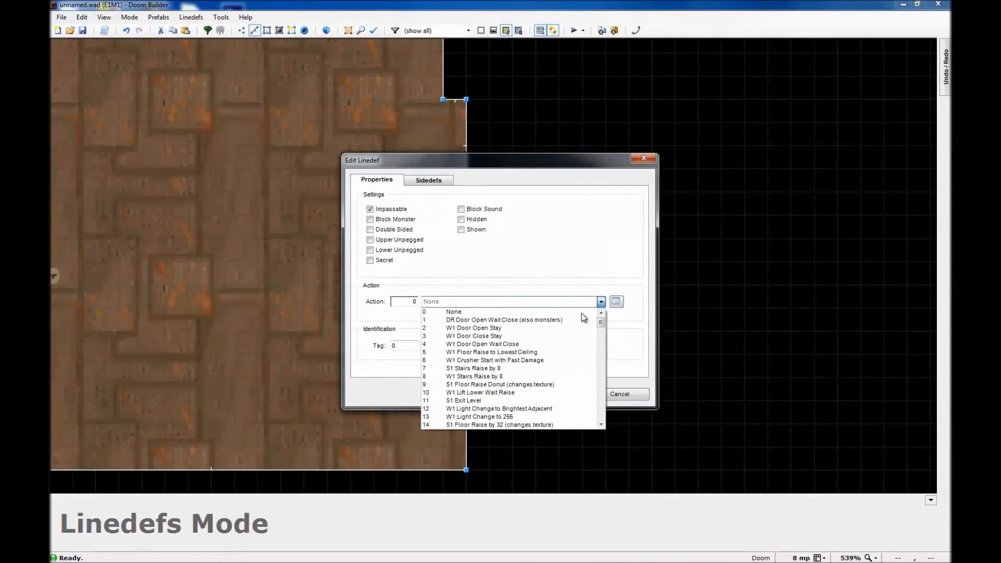
click(481, 401)
drag(517, 166, 725, 124)
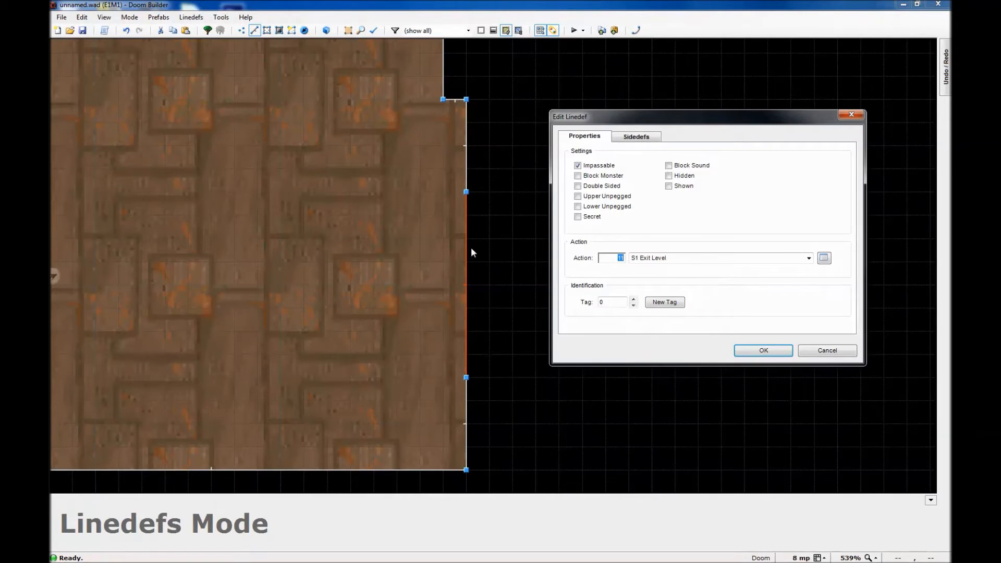
click(763, 351)
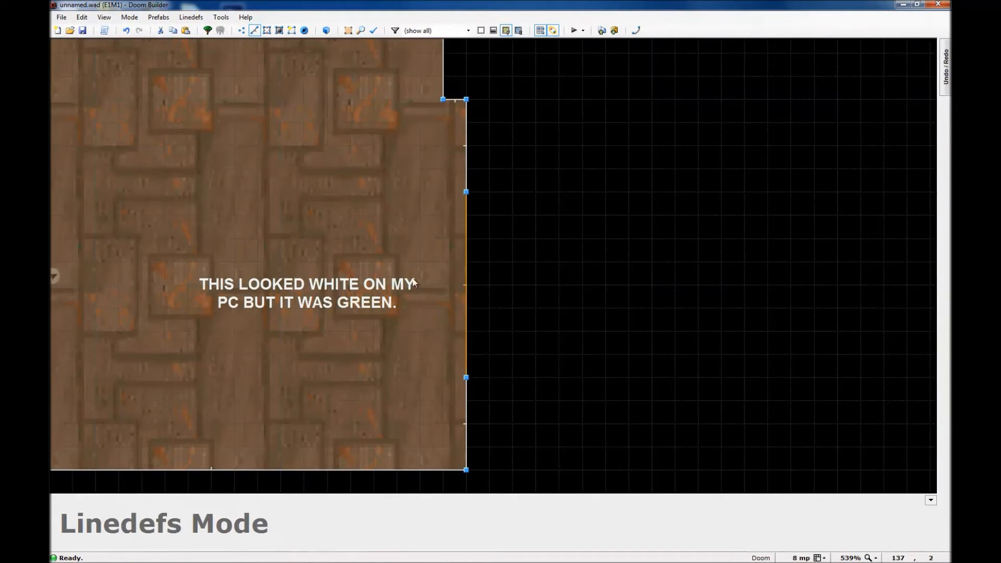
Check the switch wall in the 3D view and return to an overview of the 2D map
scroll(525, 298, down, 4)
scroll(509, 279, up, 4)
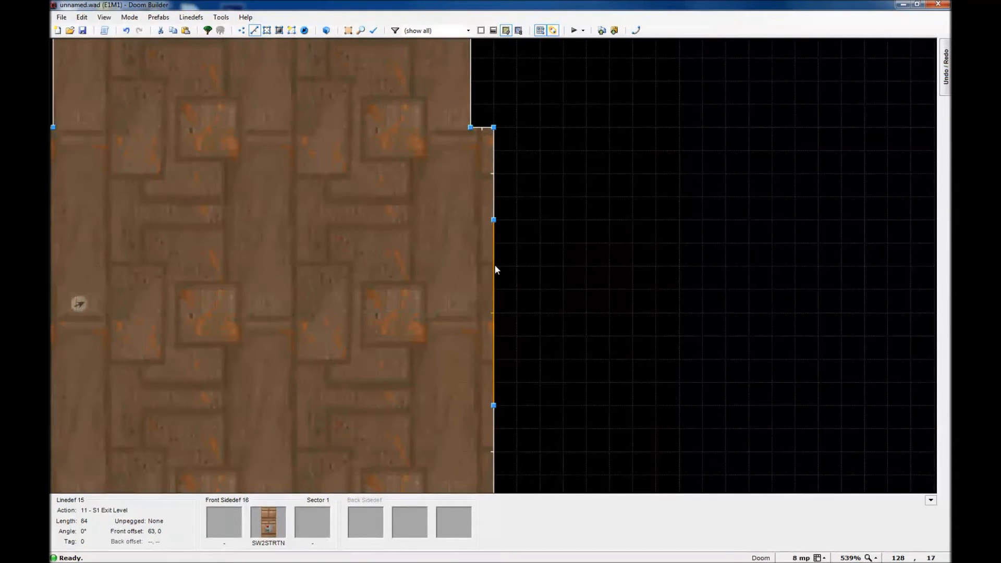
key(q)
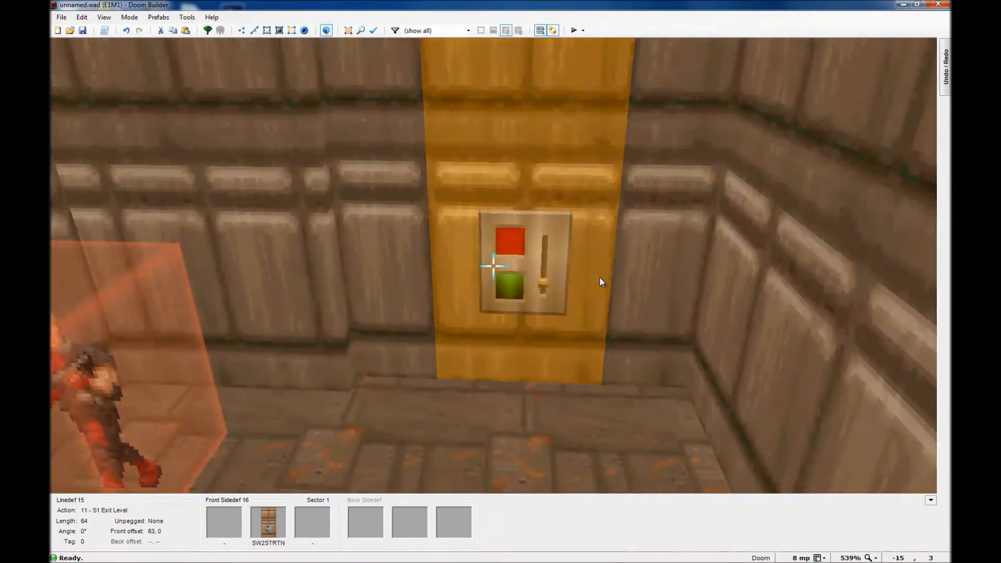
key(q)
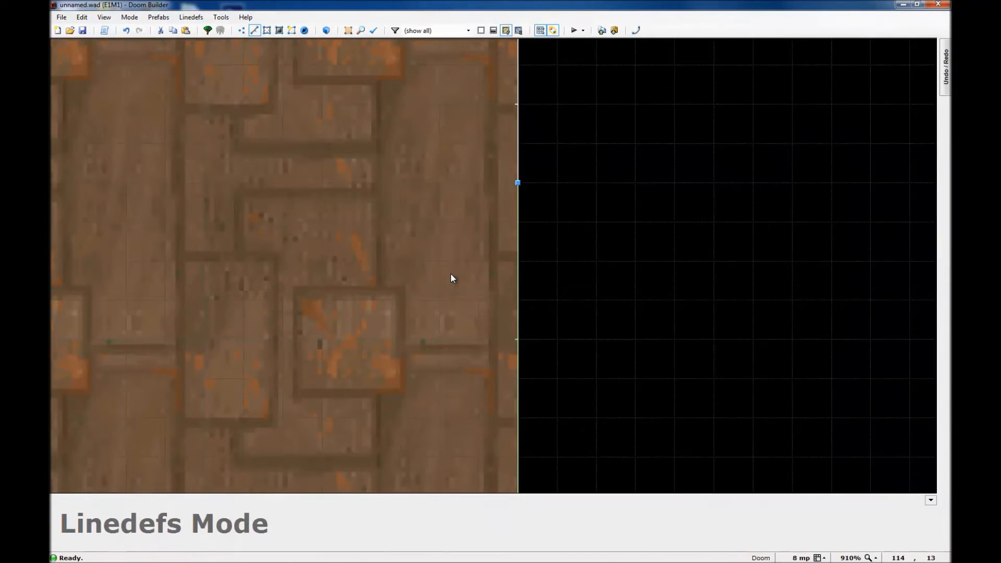
scroll(553, 273, down, 5)
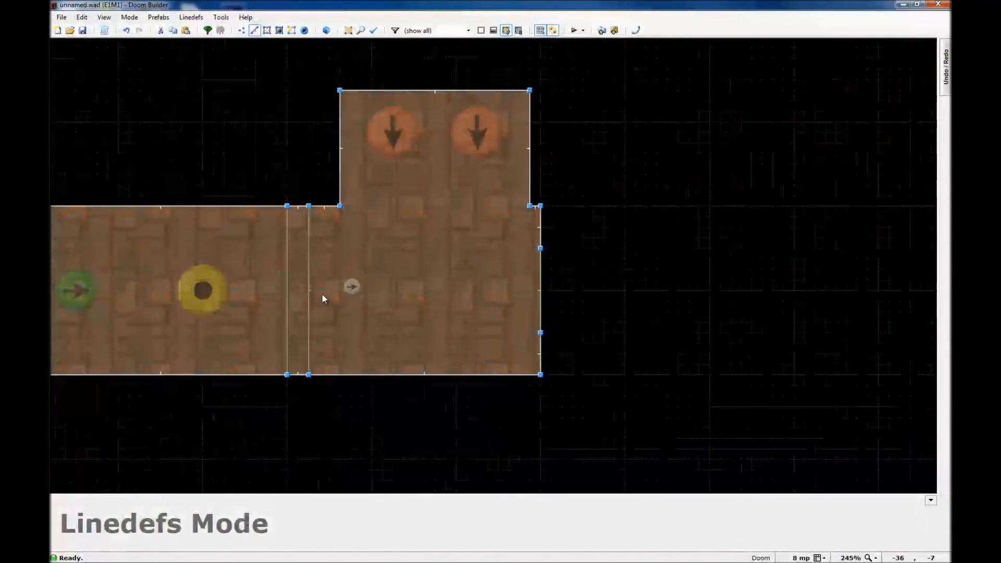
scroll(615, 259, down, 1)
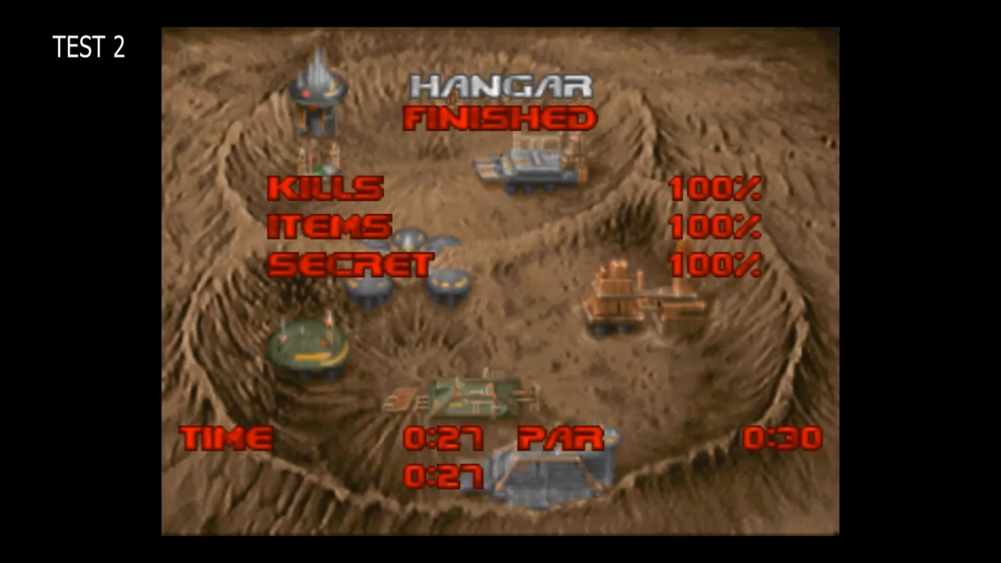
key(space)
key(space)
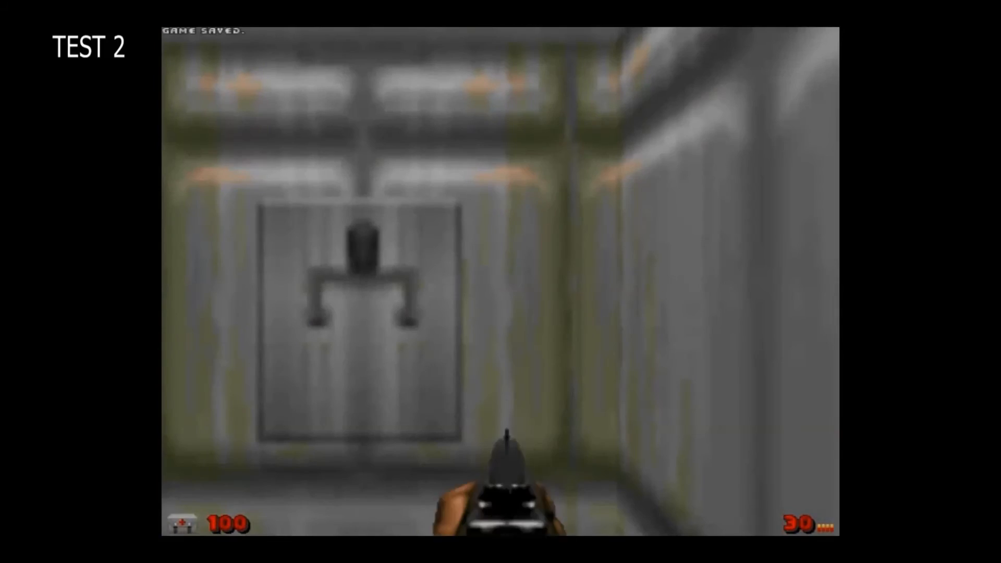
key(Left)
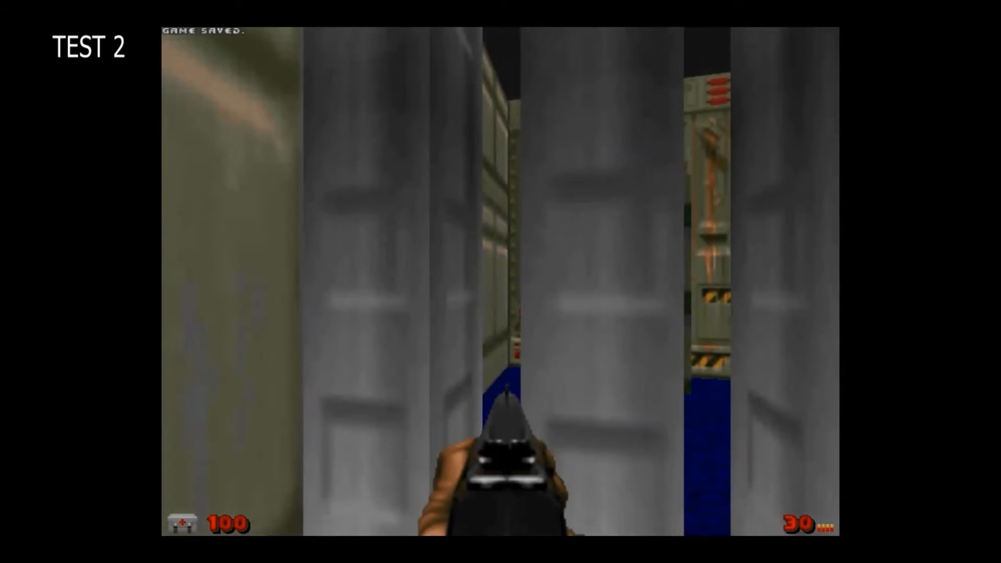
key(Left)
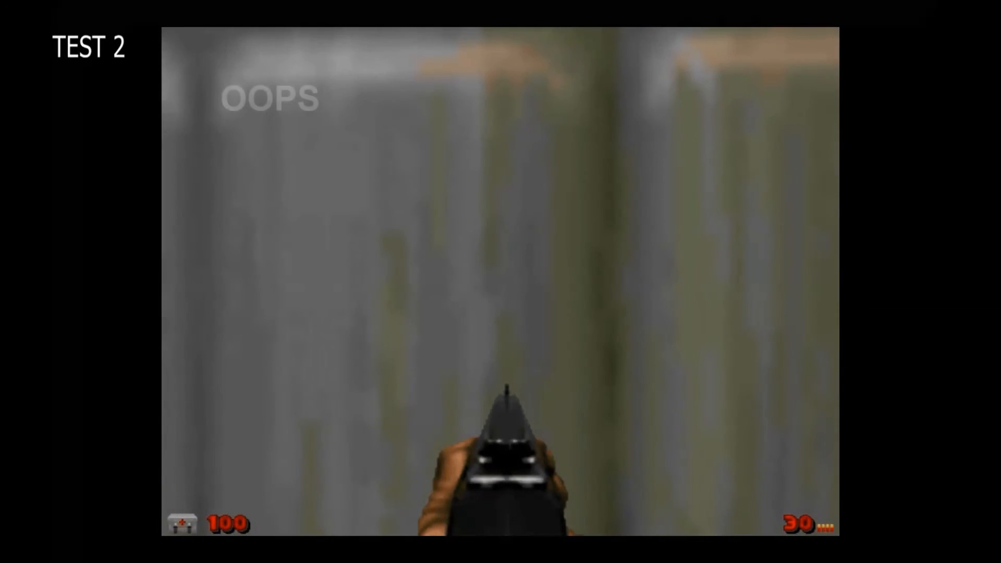
key(Right)
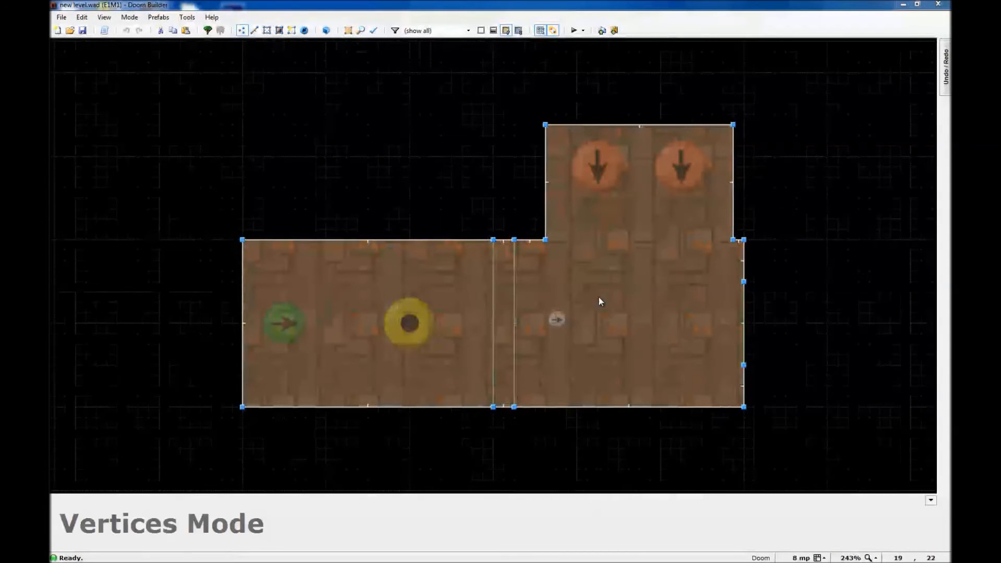
Look over the first room, its shotgun and the door in the 3D view, and return to editing vertices
key(w)
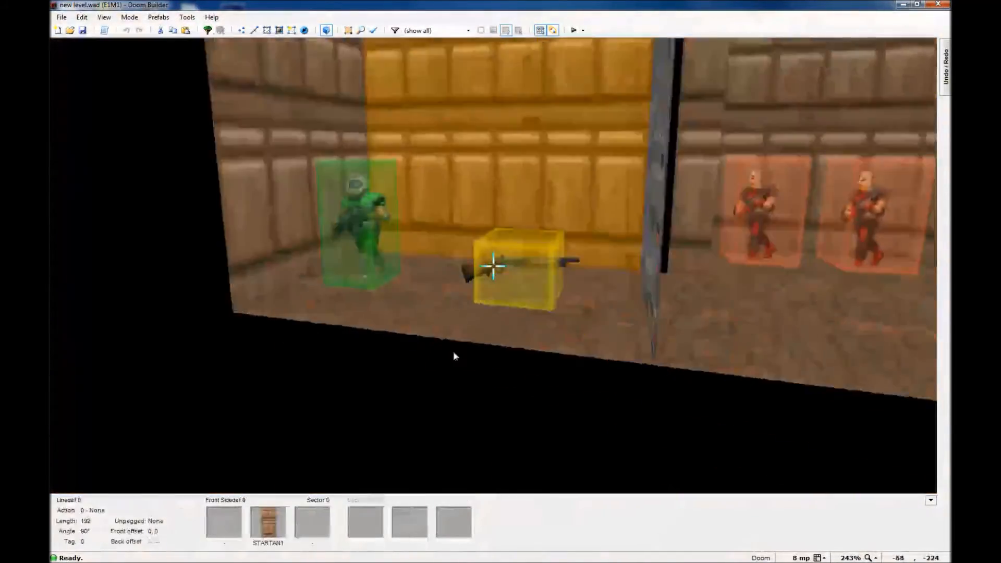
key(e)
key(d)
key(f)
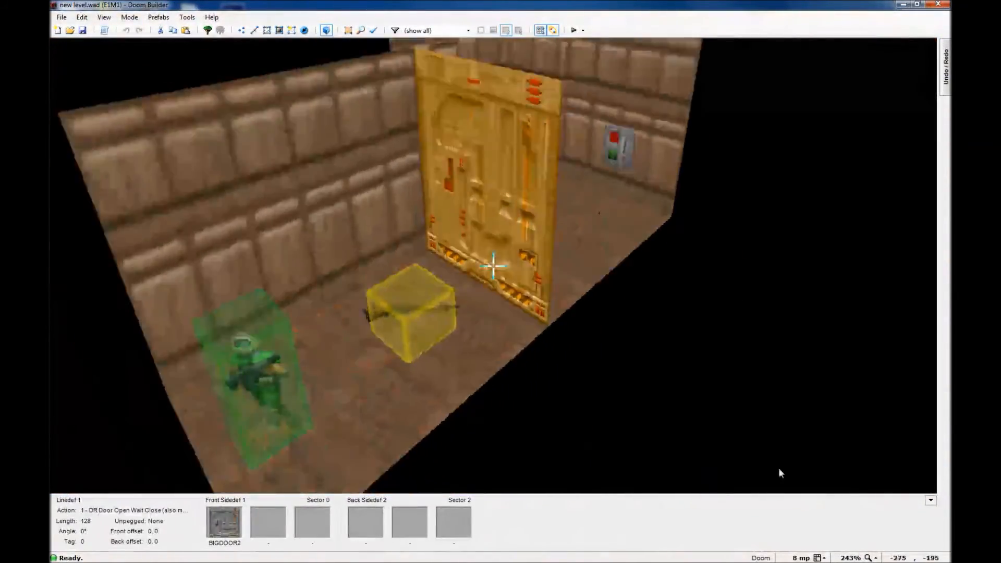
key(e)
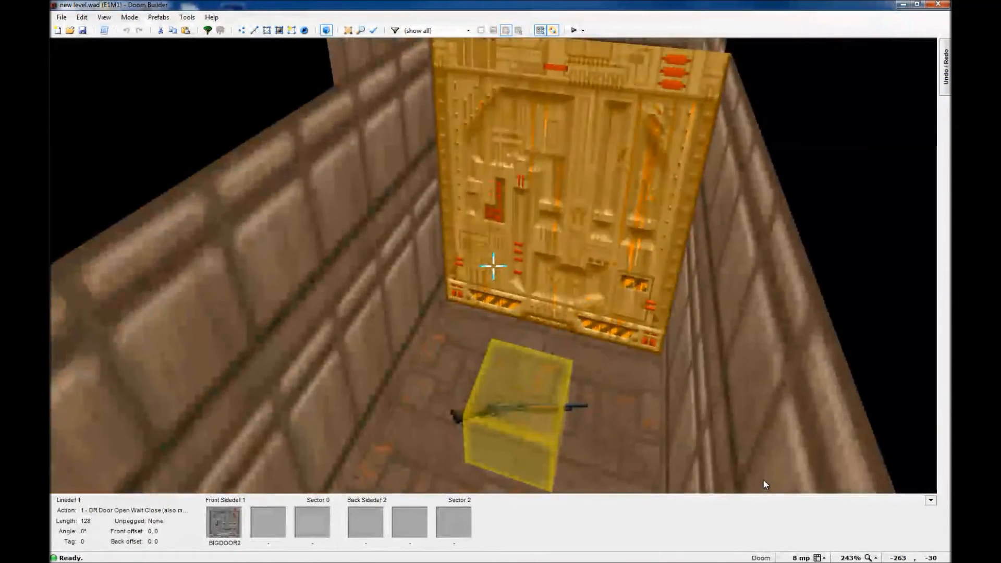
key(v)
Insert two vertices on the first room's north wall, one 16 mp west of the door and one at -248, 64
scroll(474, 240, up, 7)
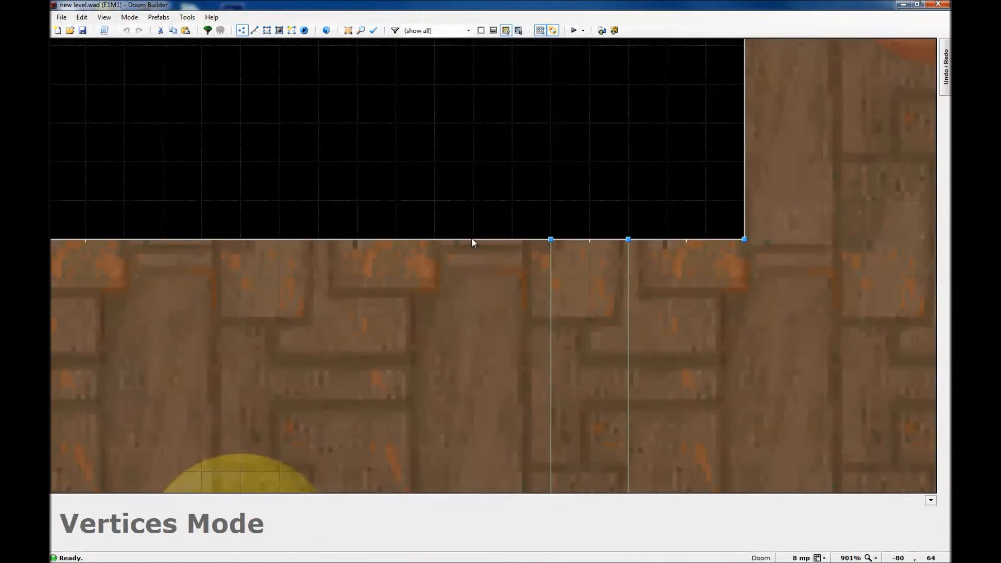
scroll(584, 306, down, 4)
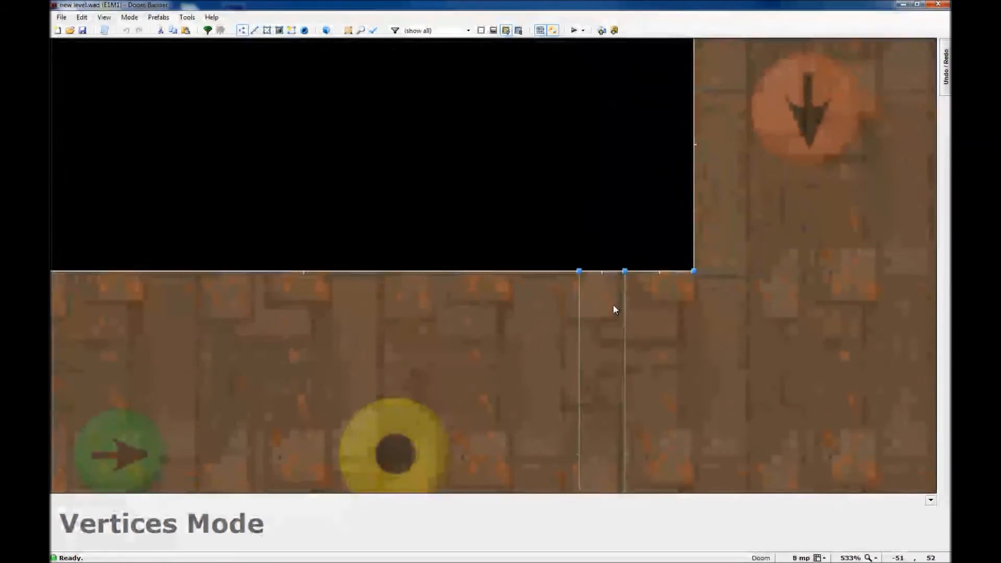
scroll(581, 303, up, 1)
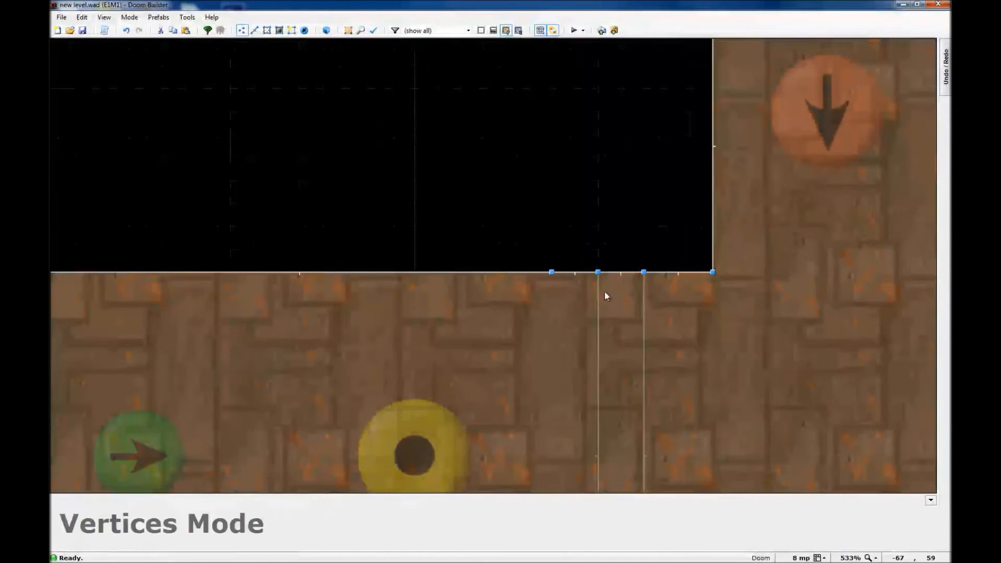
scroll(605, 290, down, 1)
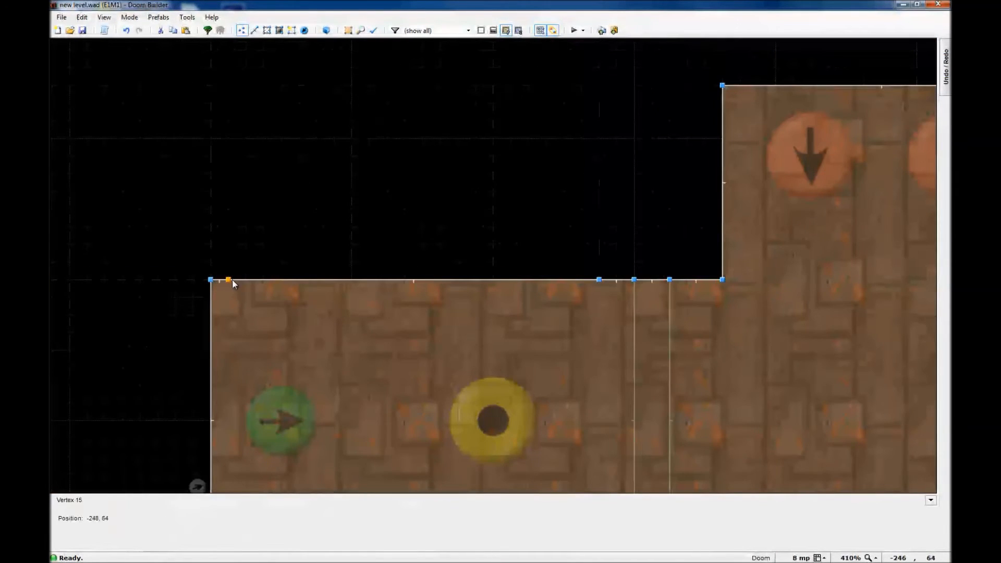
Move the first room's north wall section 24 mp north and square its end vertices with the door line and west wall
key(l)
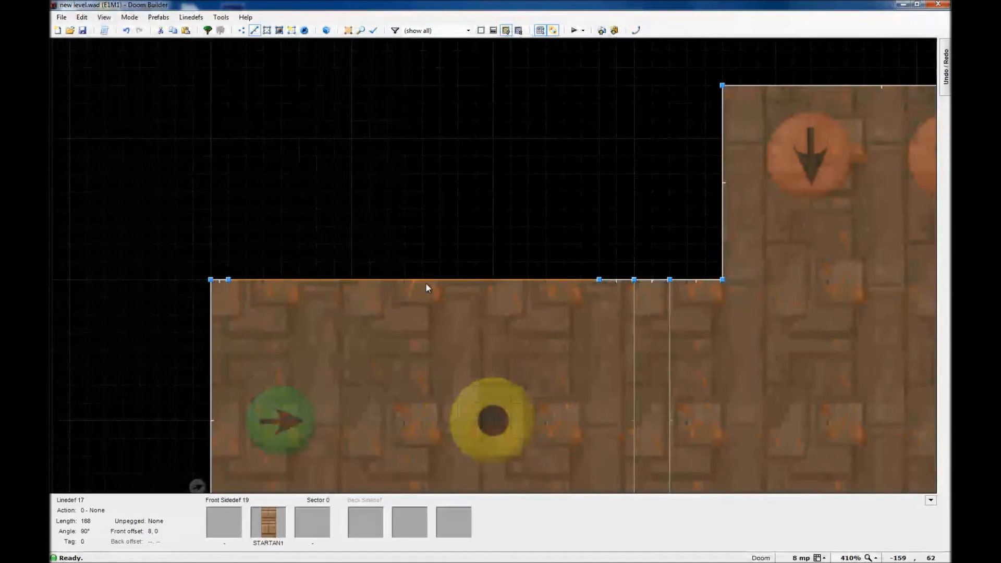
drag(426, 282, 428, 238)
key(v)
drag(599, 227, 635, 228)
drag(228, 227, 217, 229)
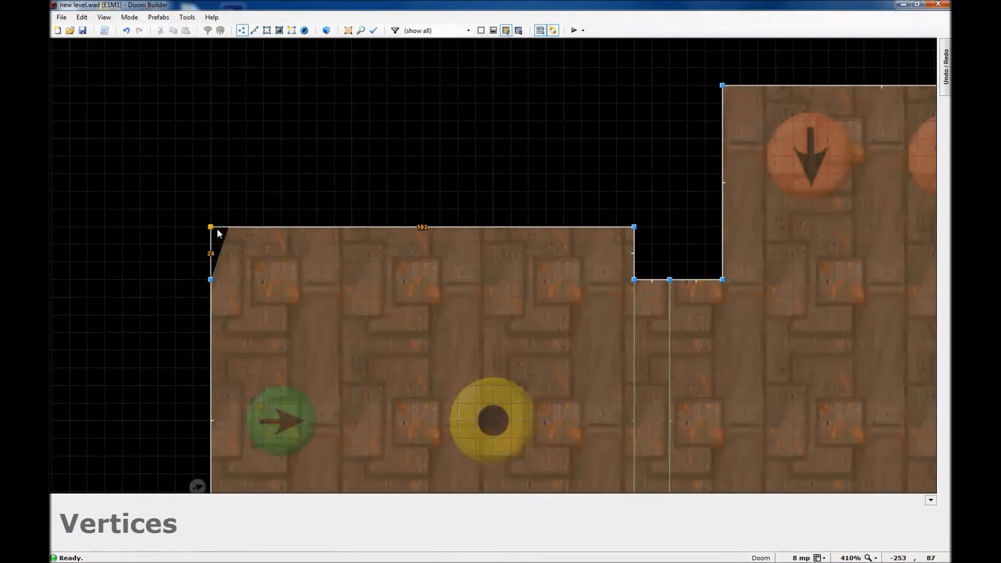
Insert two vertices on the first room's south wall, each 8 mp in from the wall's ends
scroll(417, 339, down, 3)
scroll(434, 358, up, 2)
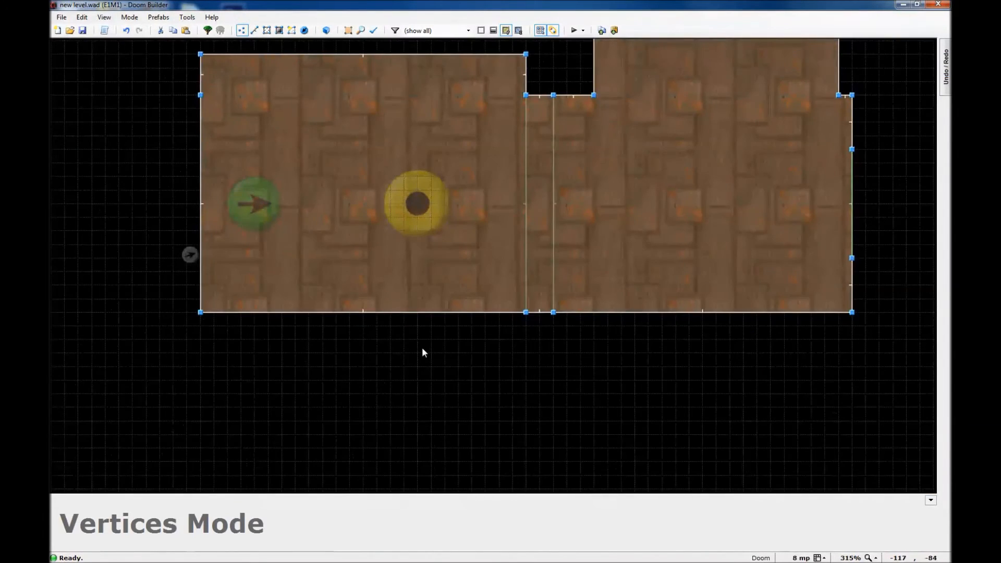
scroll(446, 339, up, 1)
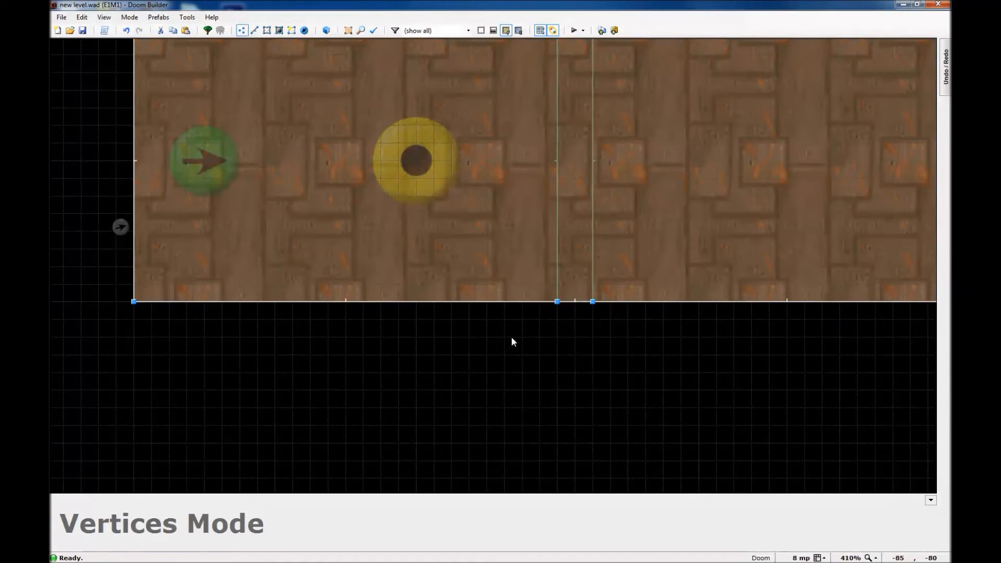
right_click(542, 301)
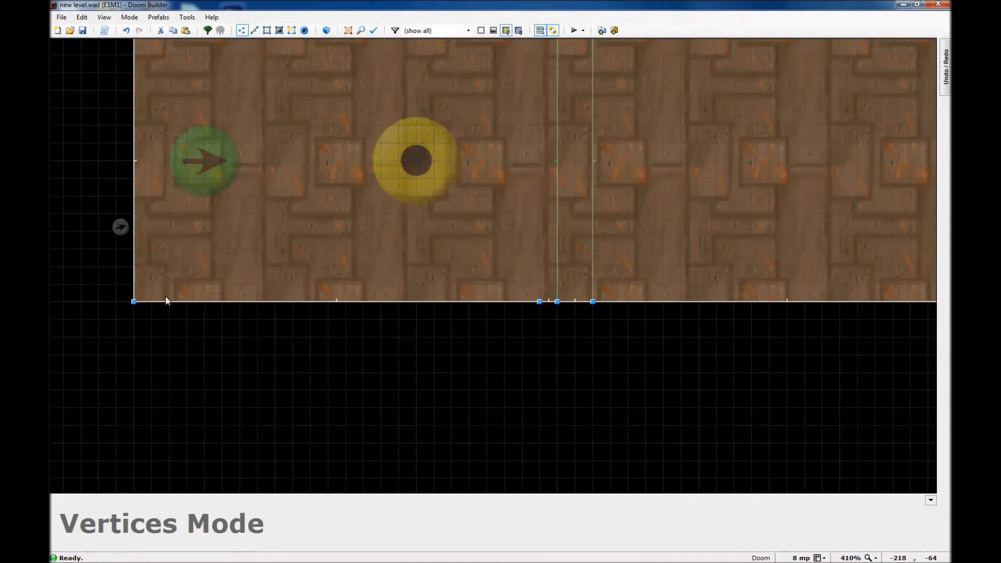
right_click(152, 302)
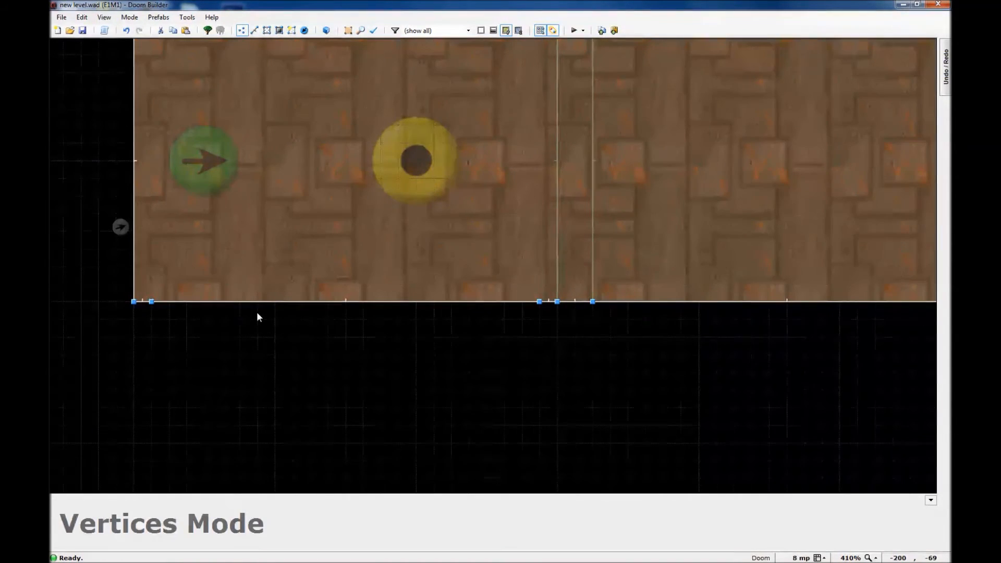
Move the first room's south wall section about 24 mp south and square its end vertices with the west wall and door line
key(l)
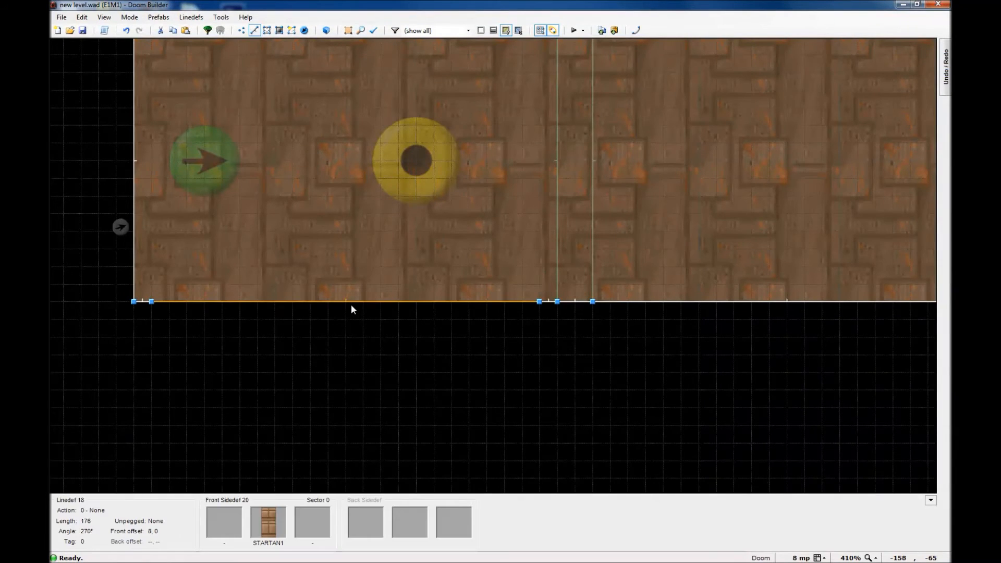
drag(352, 302, 343, 355)
key(v)
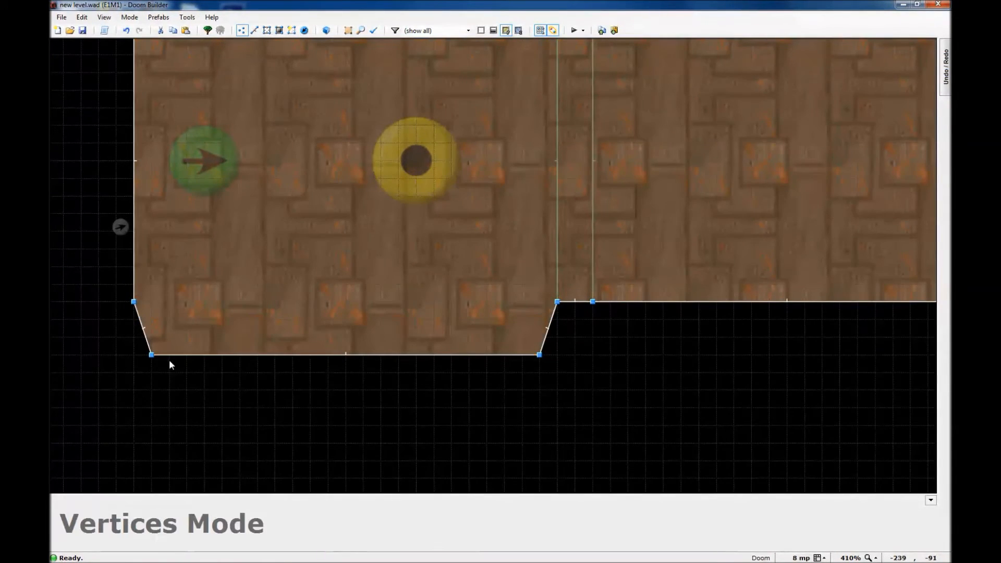
drag(151, 356, 134, 354)
drag(538, 354, 557, 354)
scroll(245, 378, down, 3)
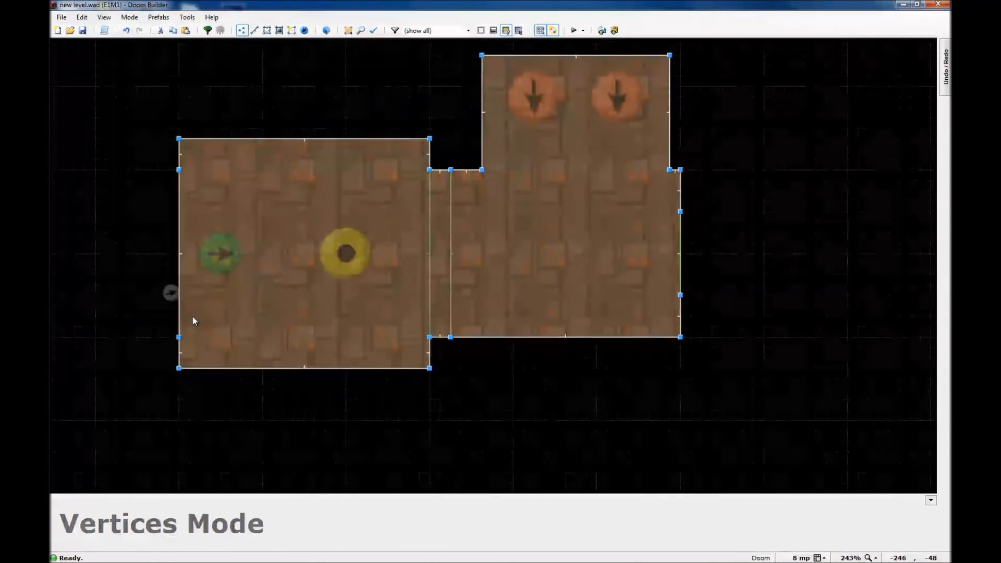
Delete the two leftover vertices on the first room's west wall at -256, -64 and -256, 64
scroll(165, 348, up, 3)
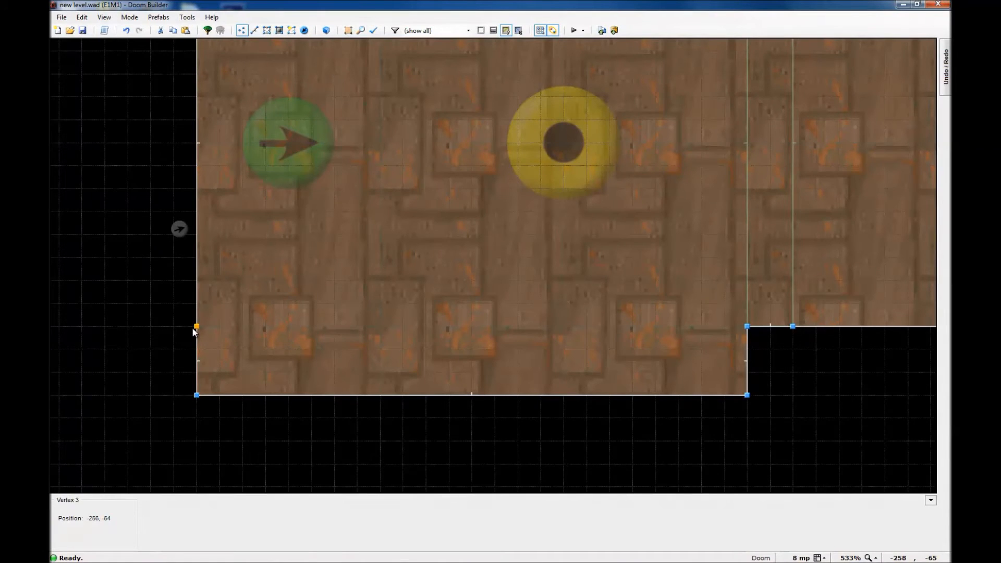
key(Delete)
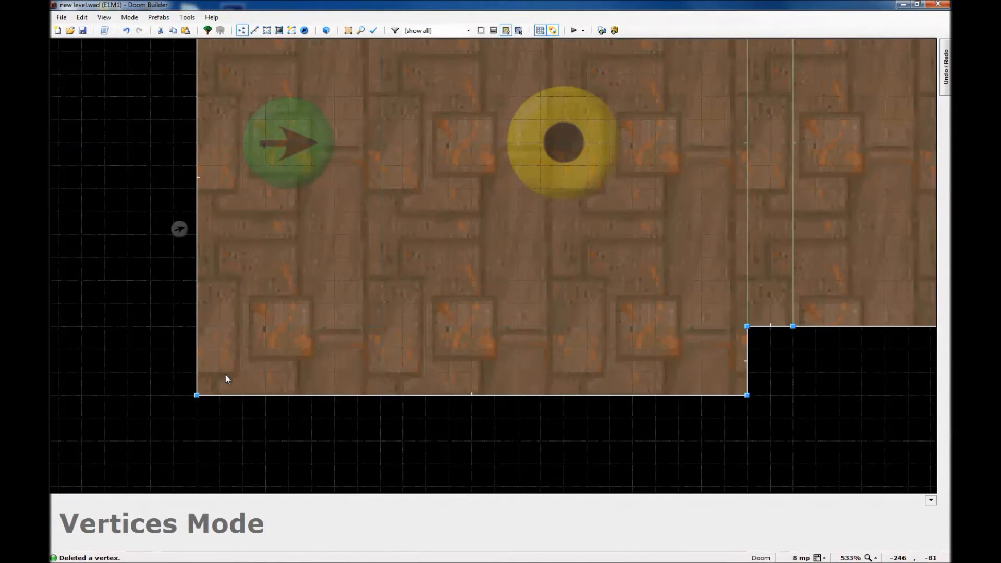
scroll(224, 373, down, 2)
scroll(202, 171, up, 4)
scroll(221, 98, down, 5)
scroll(223, 62, up, 3)
scroll(239, 99, up, 3)
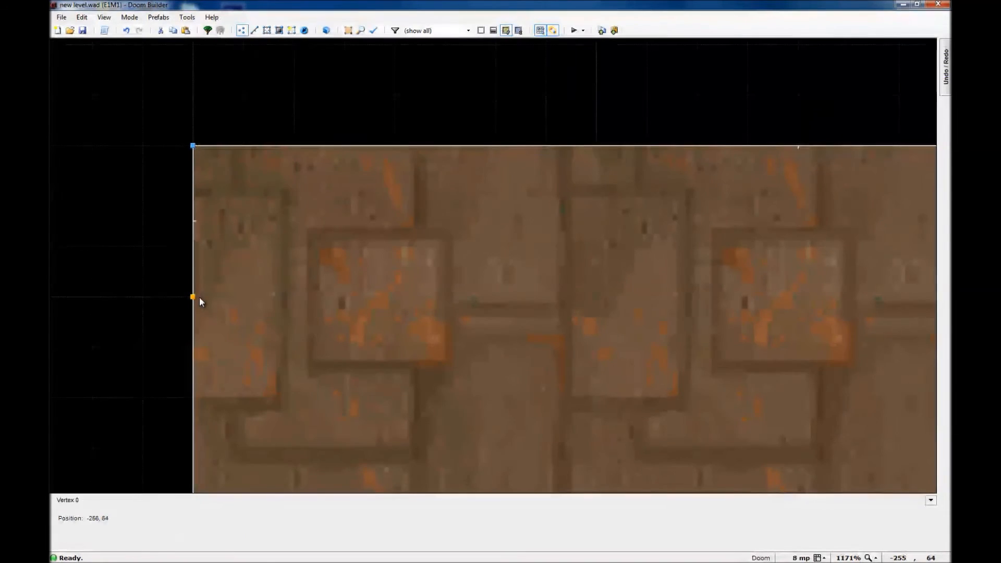
key(Delete)
scroll(199, 296, down, 8)
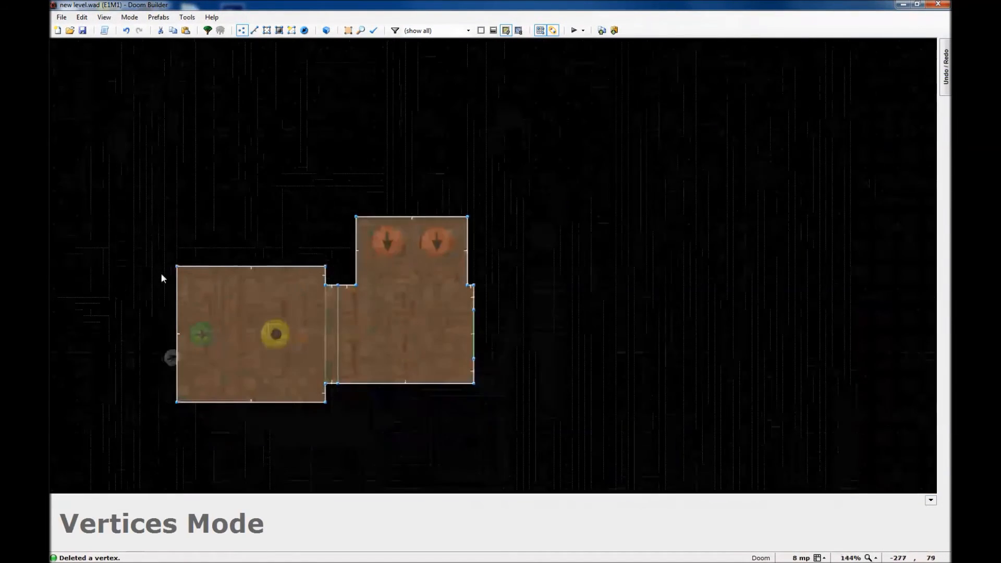
Place a Short blue firestick light source in the first room's northeast corner beside the door
key(w)
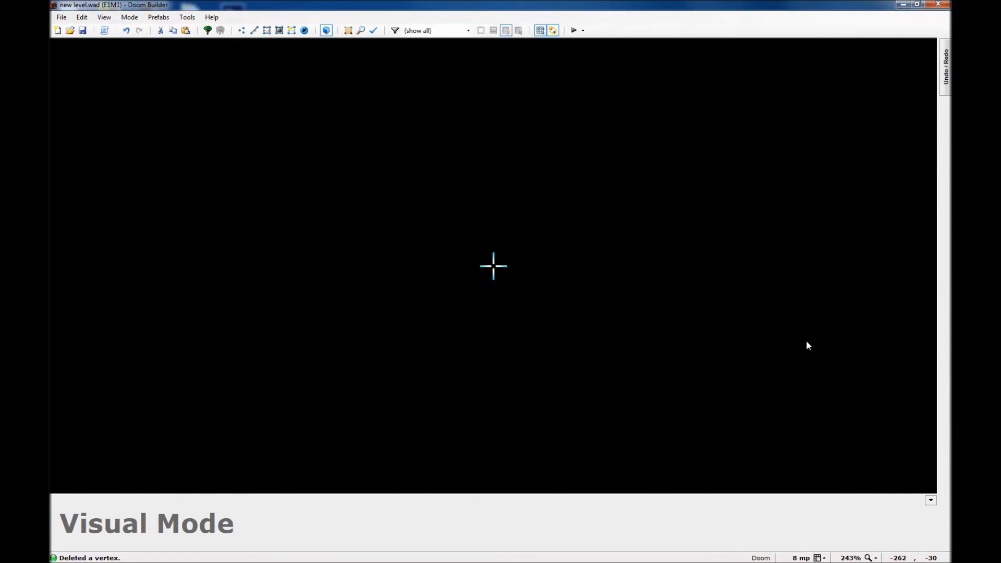
key(e)
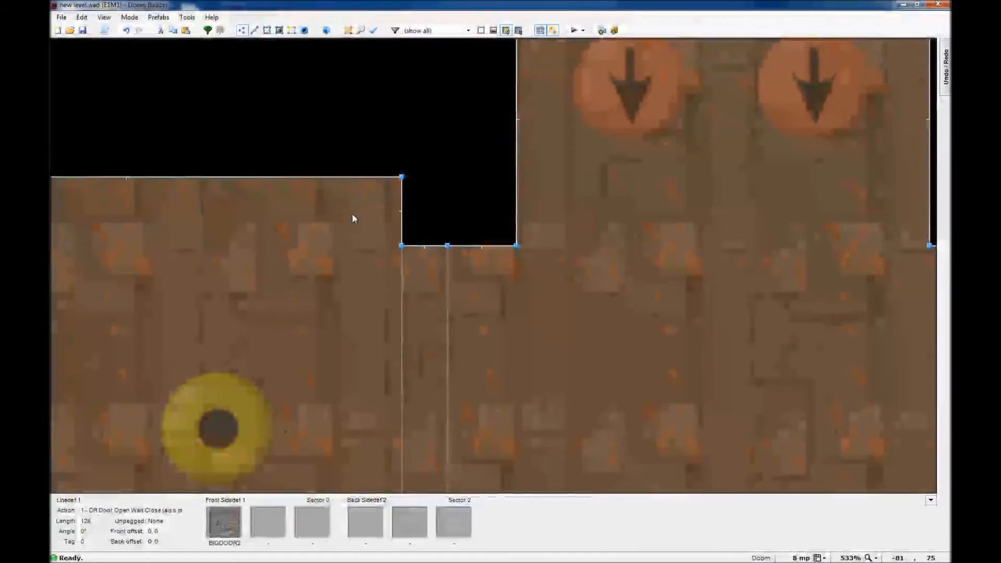
right_click(355, 220)
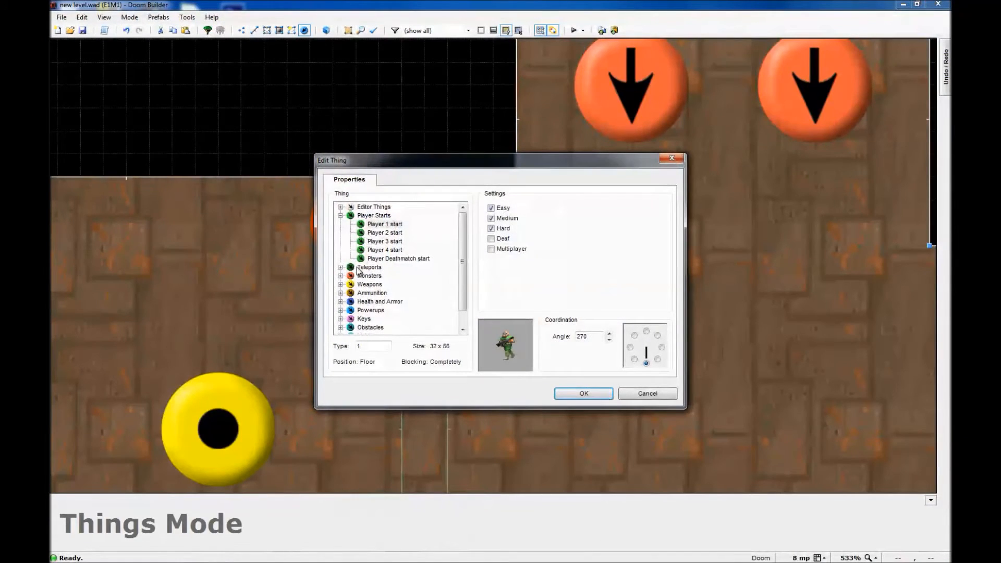
click(339, 217)
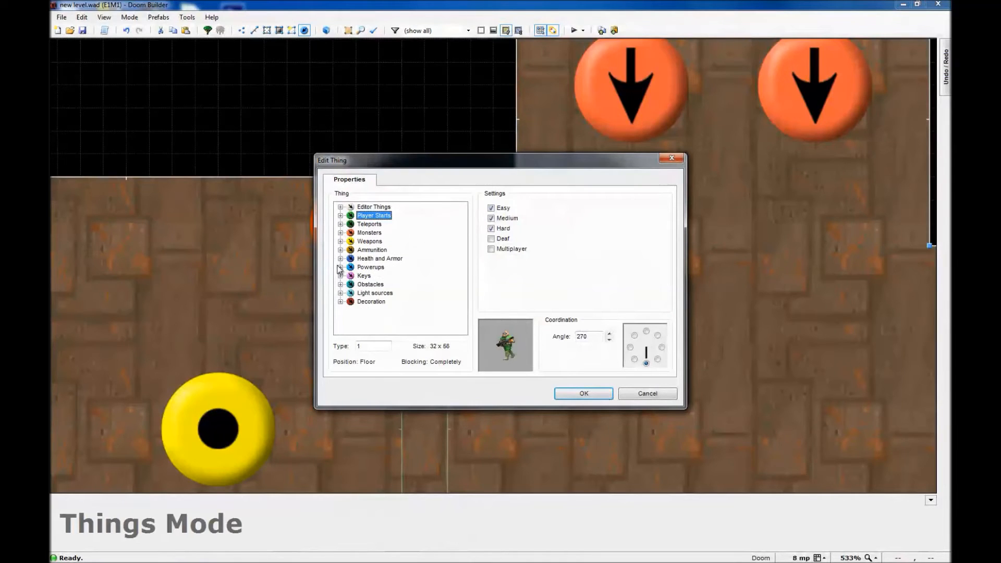
click(340, 294)
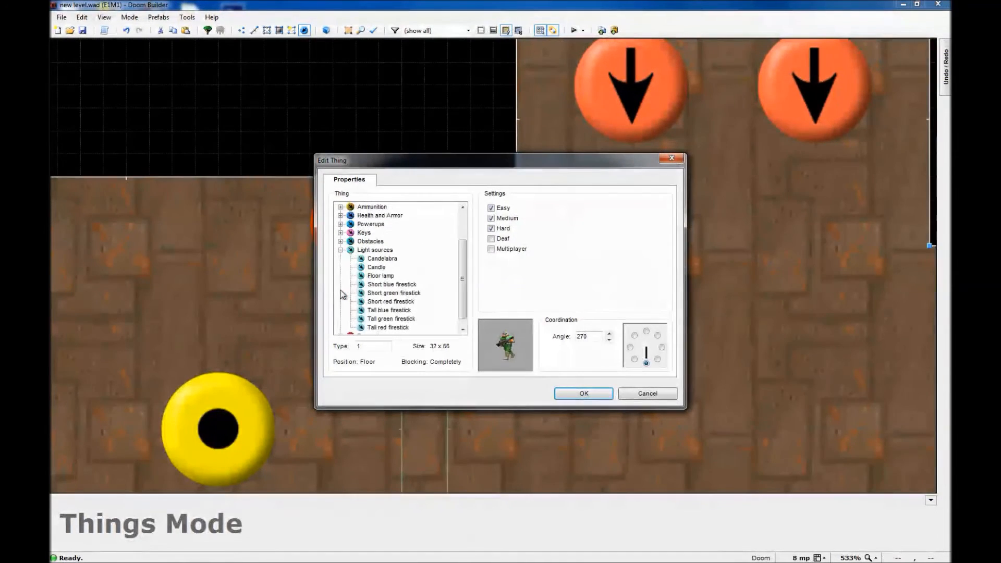
click(361, 259)
click(388, 277)
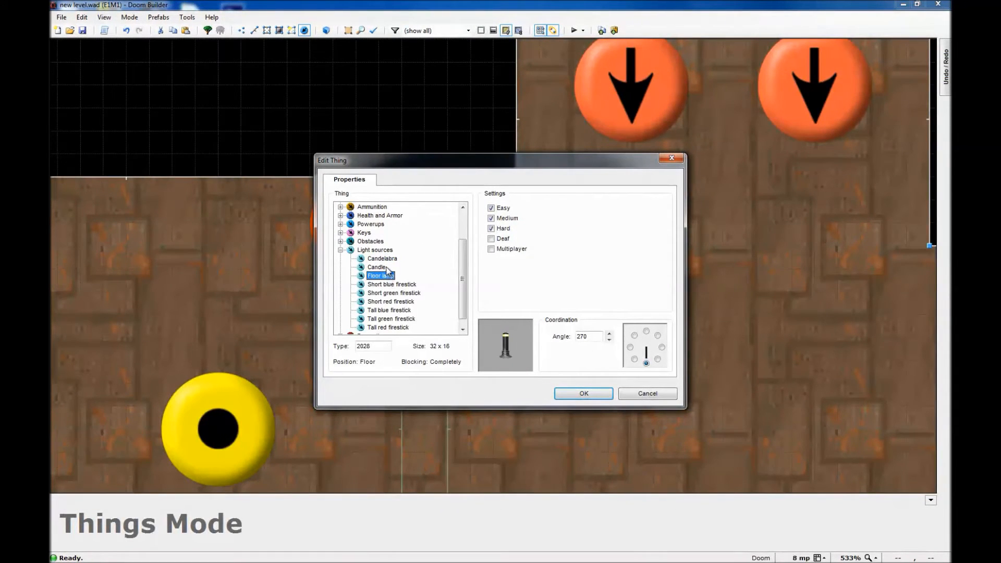
click(388, 285)
click(610, 392)
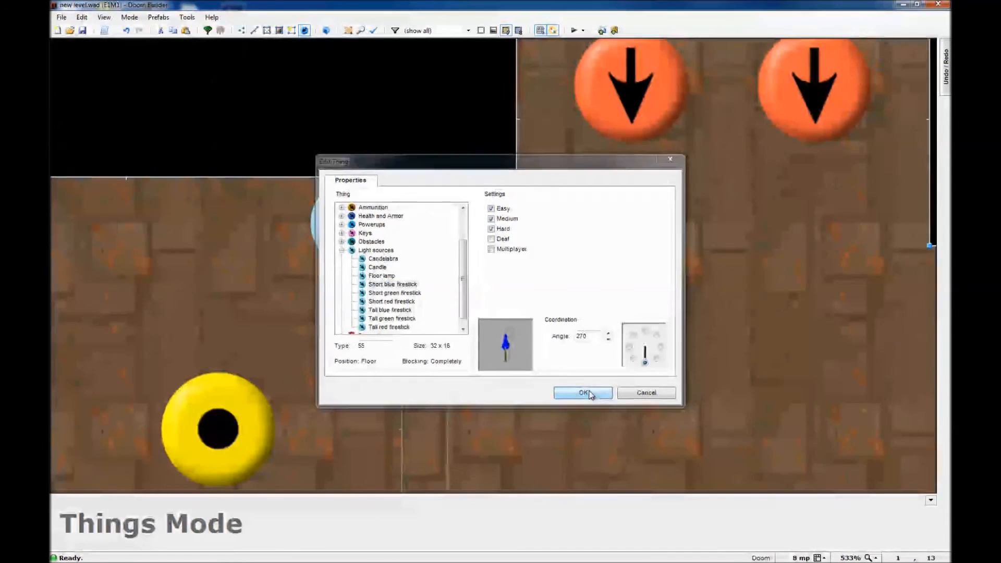
Copy the blue firestick into the first room's southeast corner, flush with the south wall and door line
scroll(492, 308, down, 4)
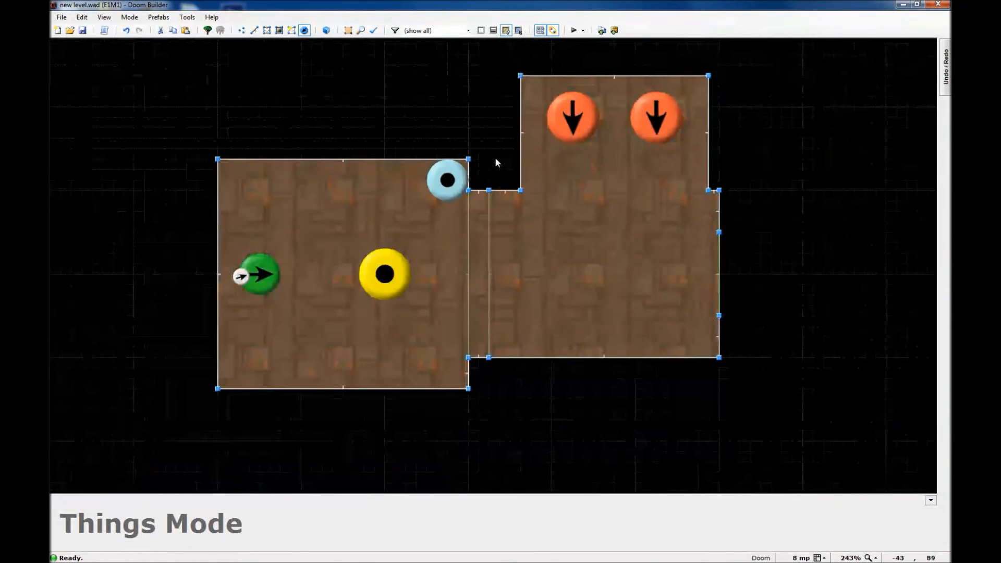
click(459, 186)
key(ctrl+c)
scroll(450, 384, up, 4)
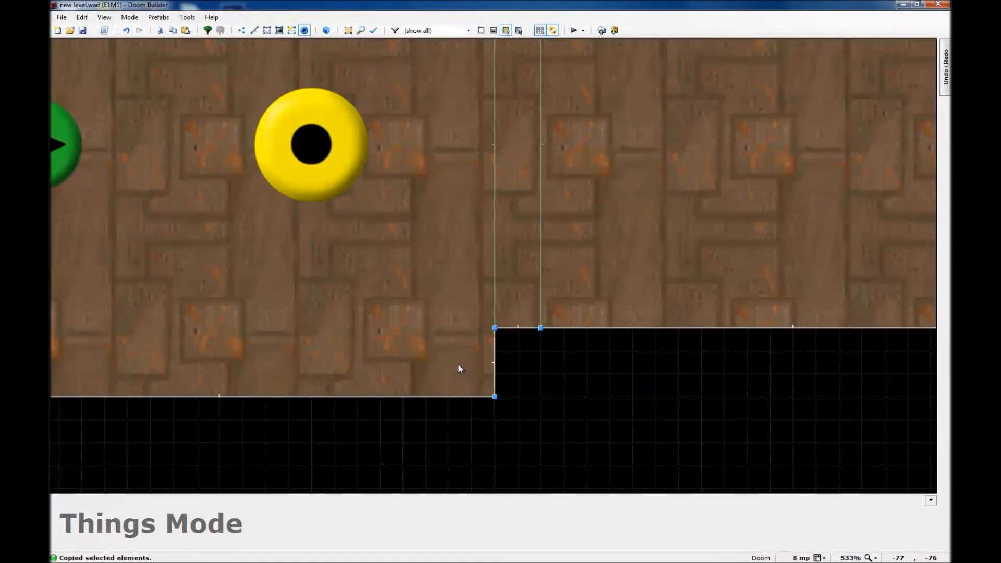
key(ctrl+v)
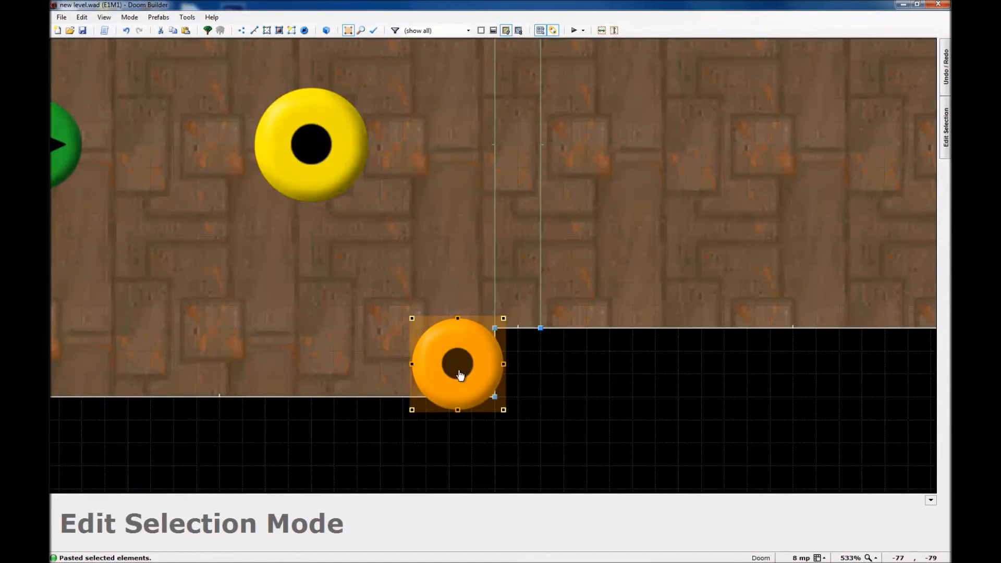
click(462, 376)
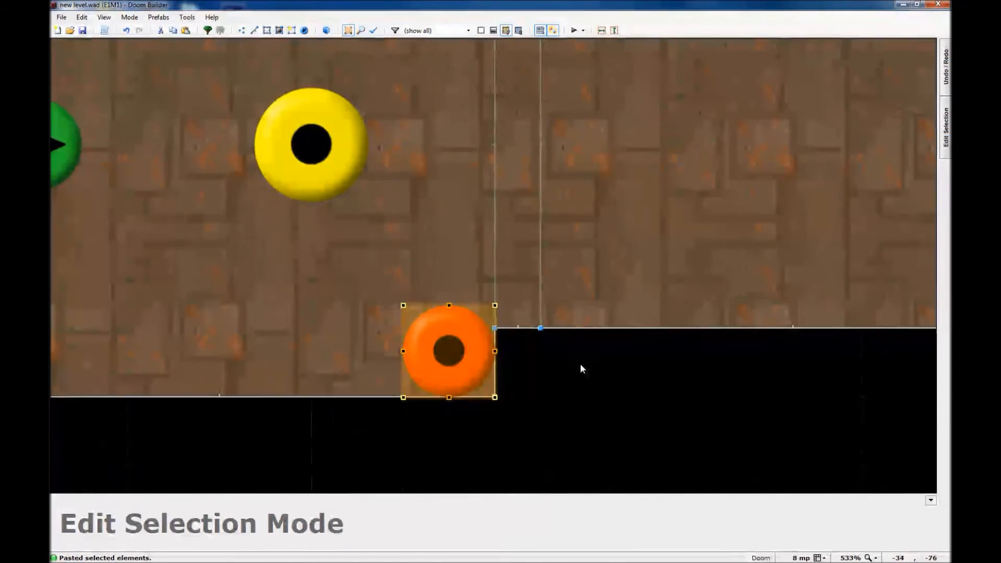
scroll(561, 397, down, 3)
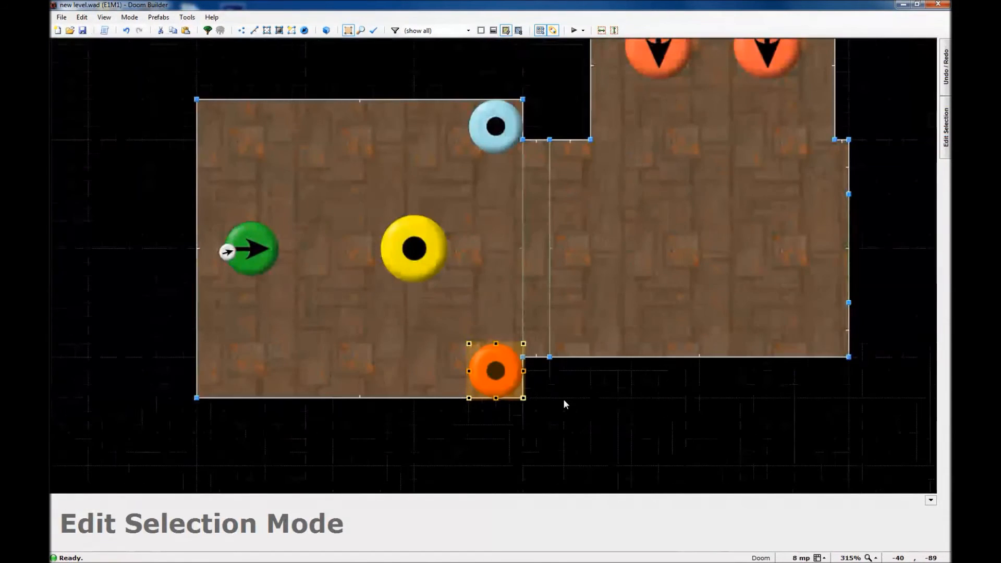
key(Return)
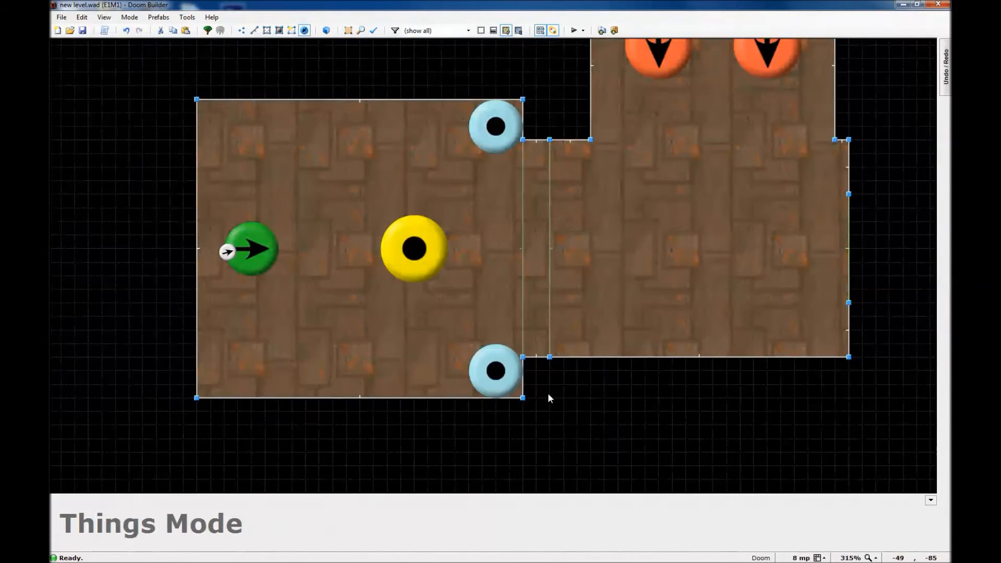
Examine the firesticks, the door and both rooms in the 3D view from inside and outside the map
key(w)
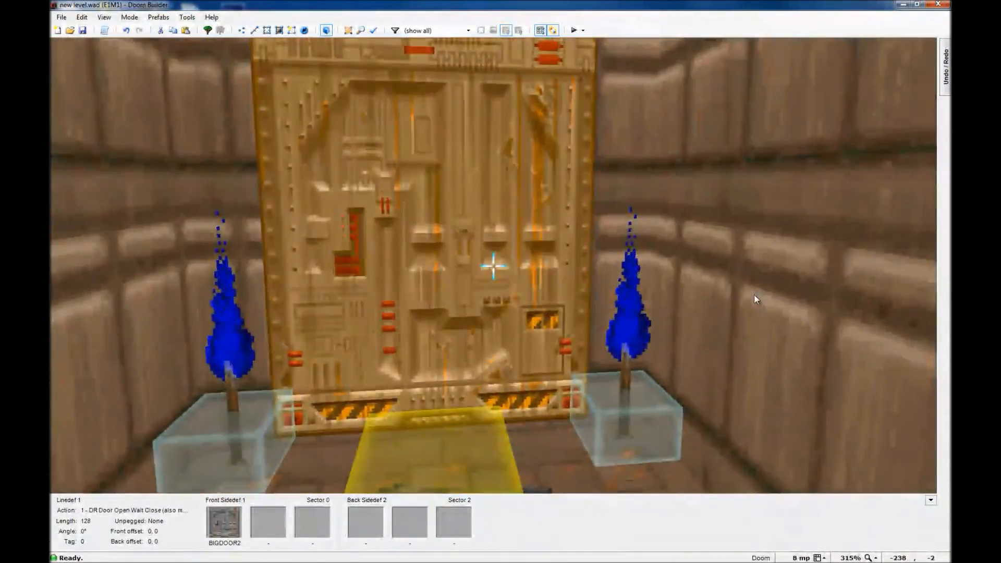
key(s)
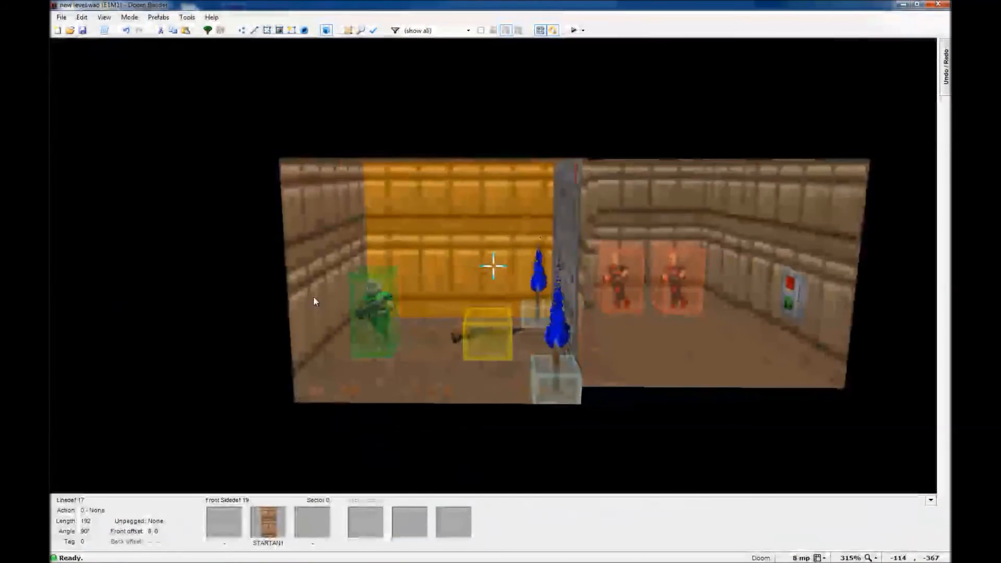
key(s)
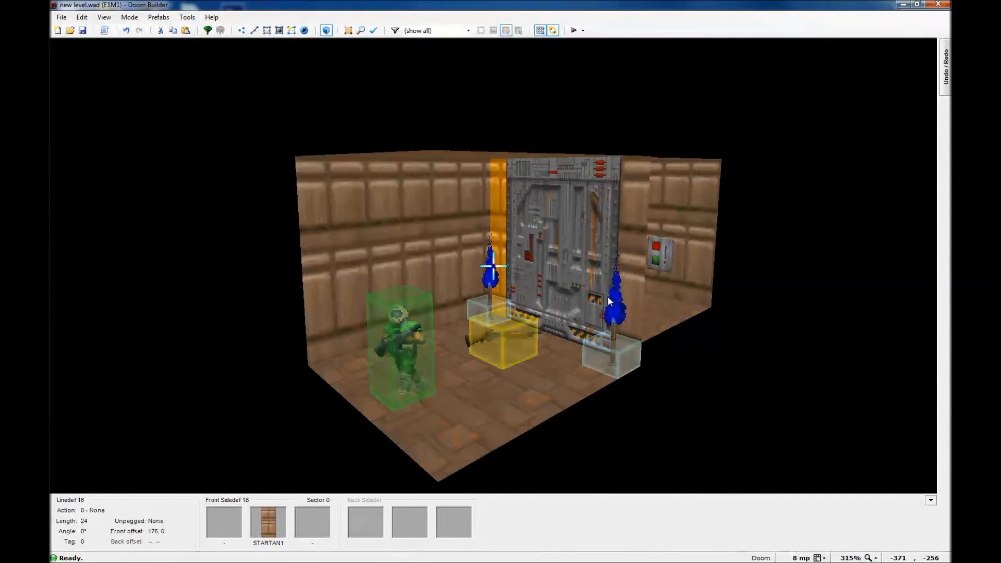
key(f)
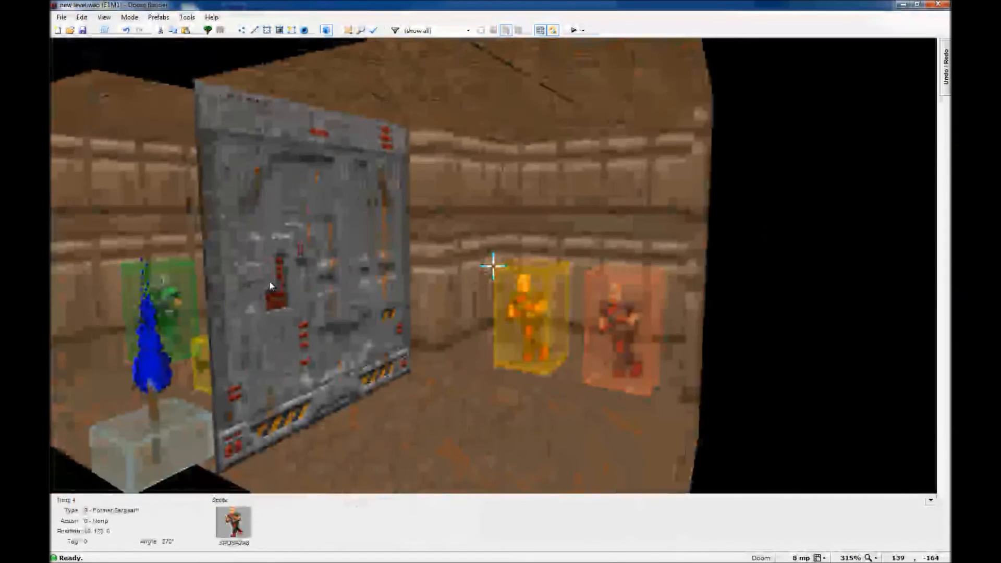
key(e)
key(d)
key(f)
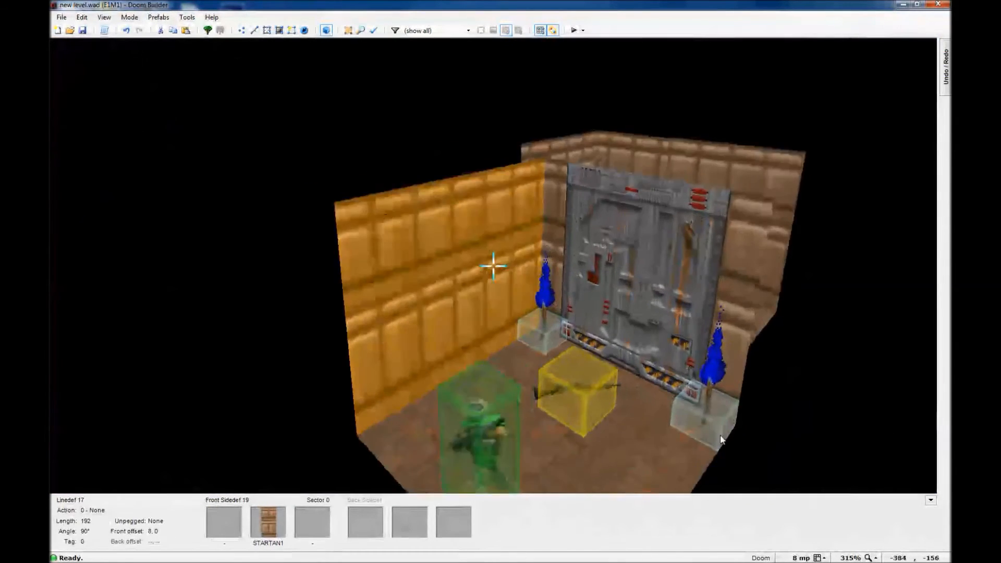
key(w)
scroll(530, 355, down, 4)
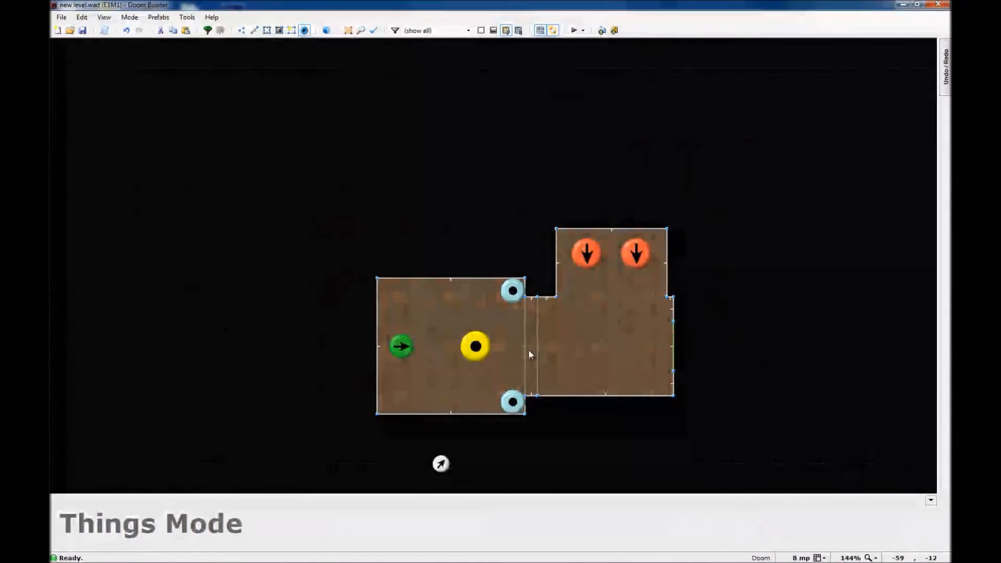
scroll(529, 355, up, 3)
key(w)
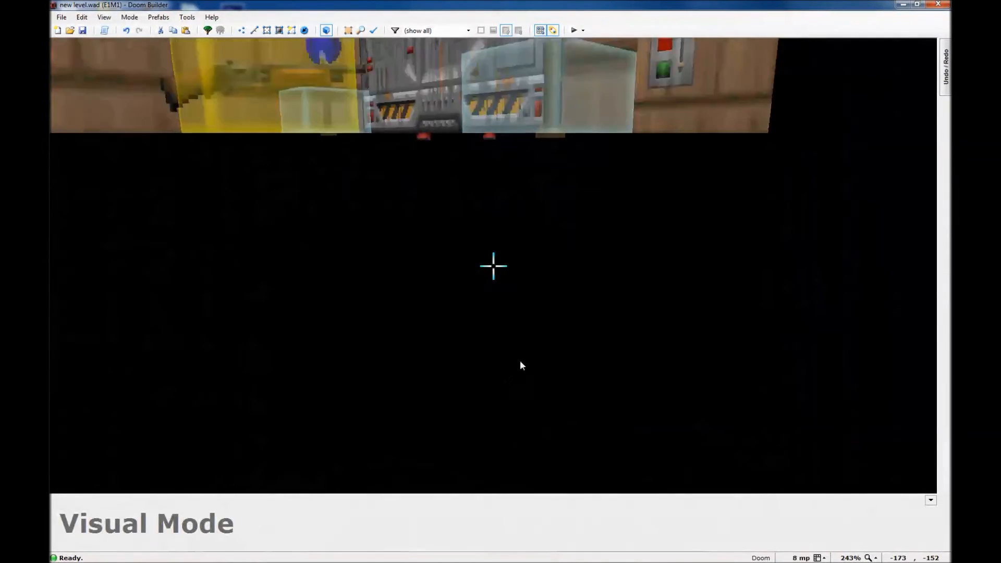
key(e)
key(d)
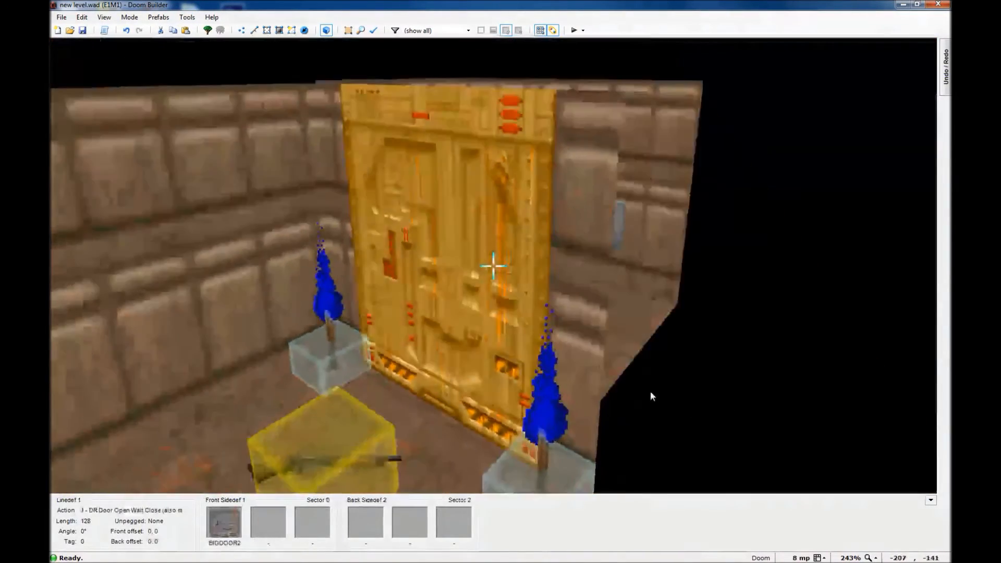
key(f)
key(s)
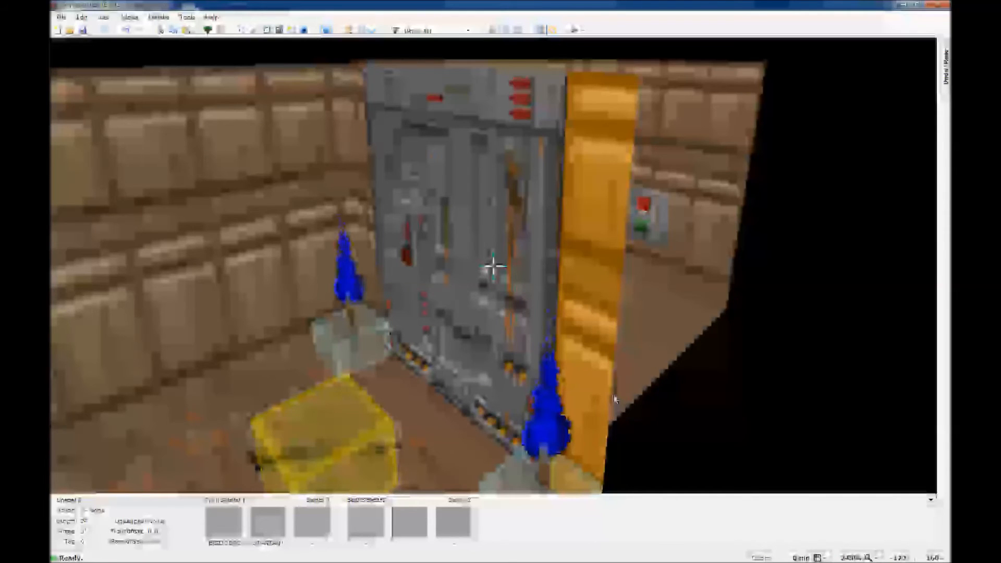
key(e)
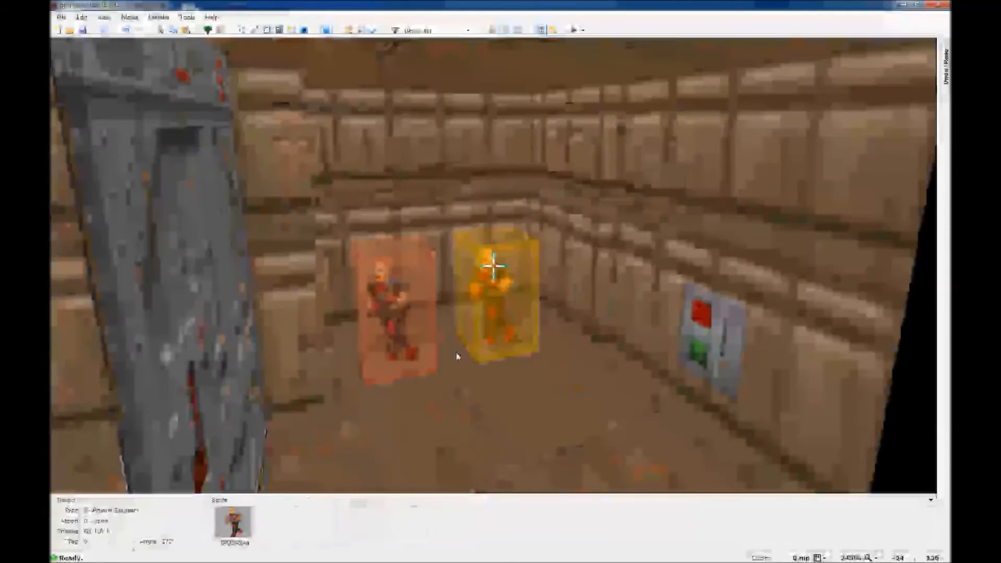
key(d)
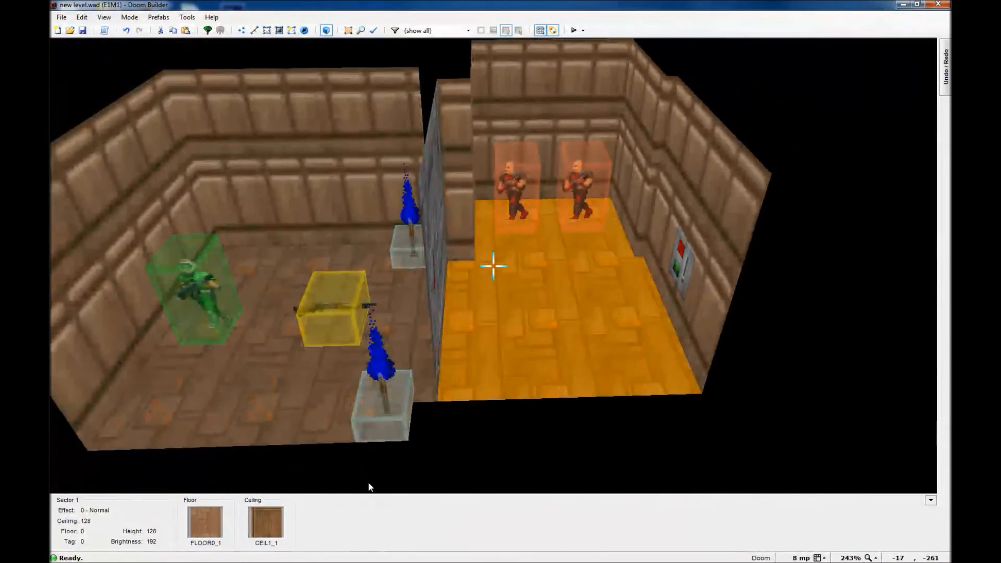
key(t)
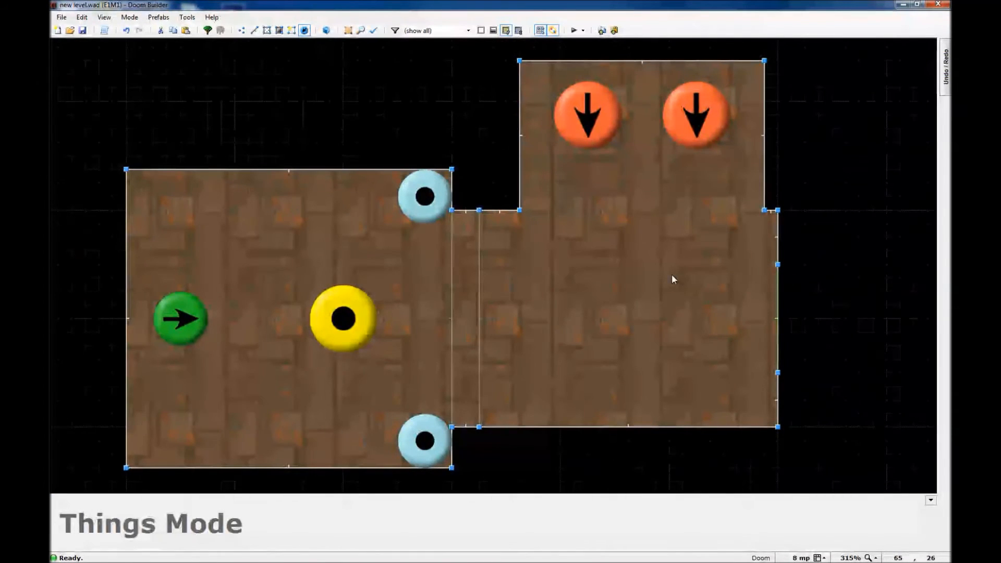
Set the second room's sector special to Light Blinks (1 Hz), lower its brightness, and check the room in 3D
key(s)
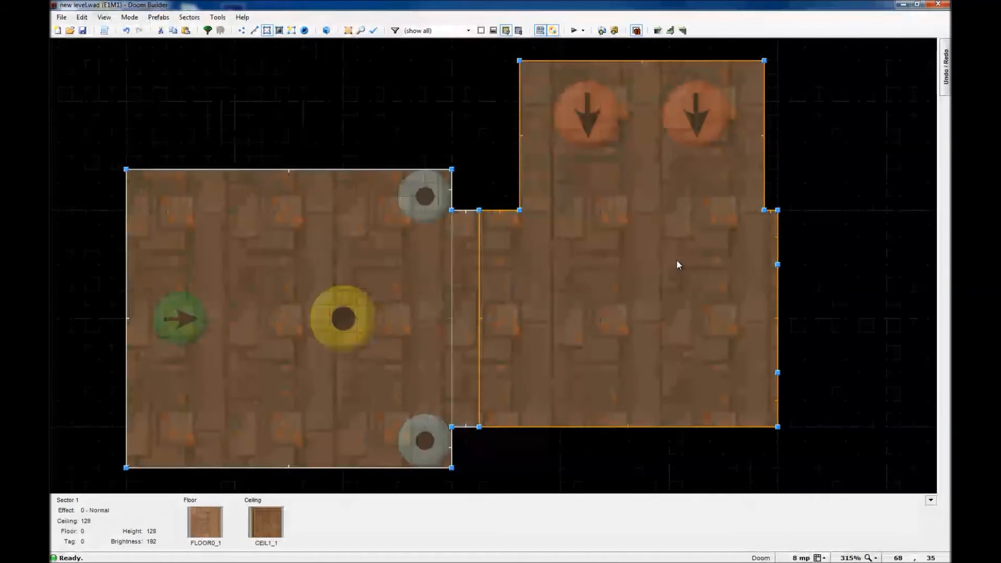
right_click(677, 258)
drag(582, 156, 445, 122)
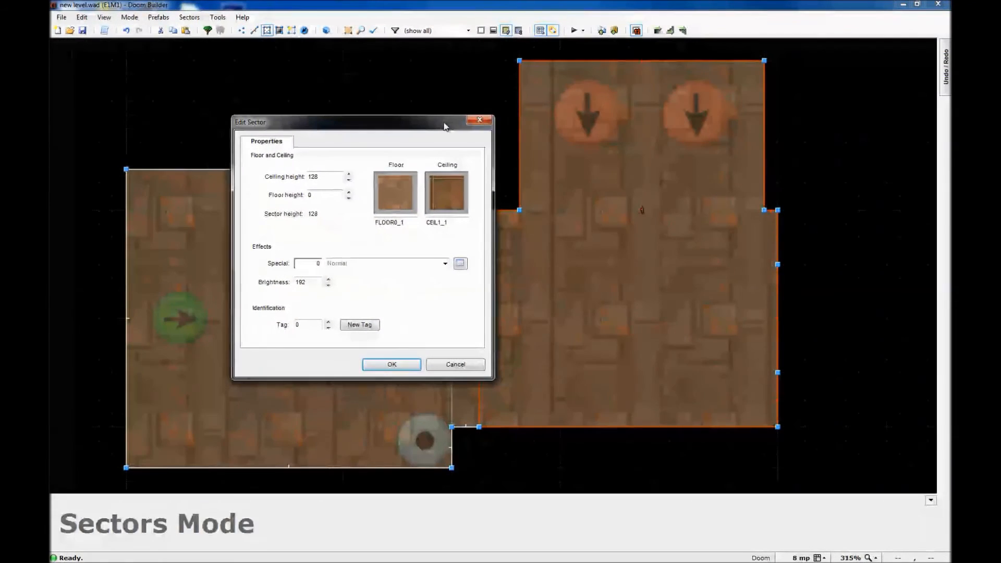
click(444, 264)
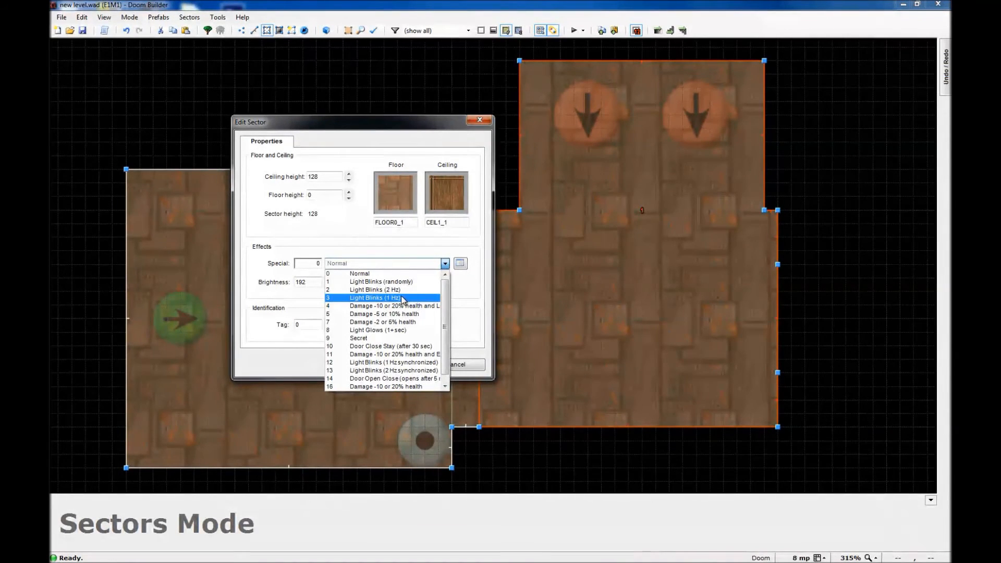
click(399, 299)
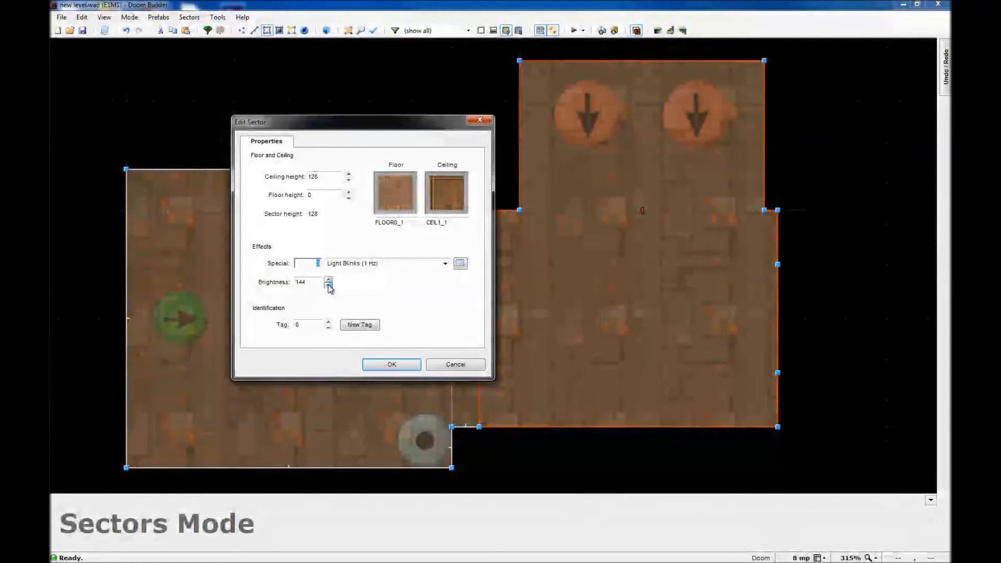
click(391, 364)
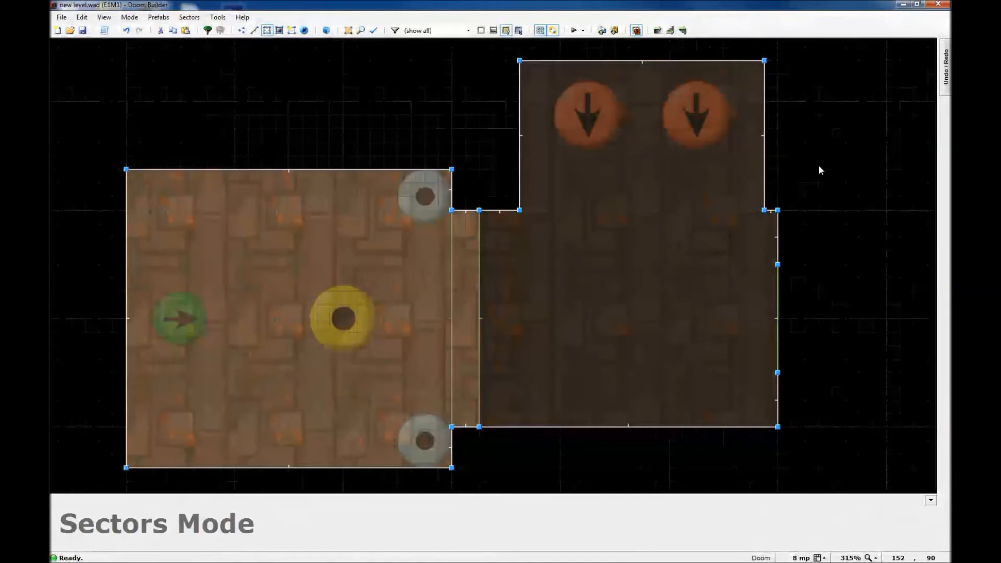
key(q)
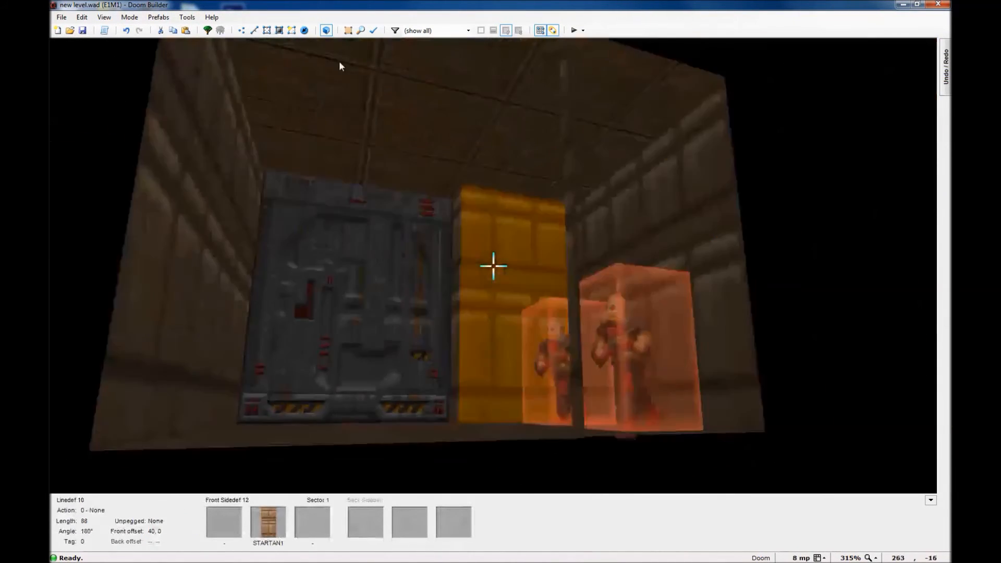
Examine the door, both rooms, the two sergeants and the exit switch in the 3D view, and return to the 2D map
key(e)
key(d)
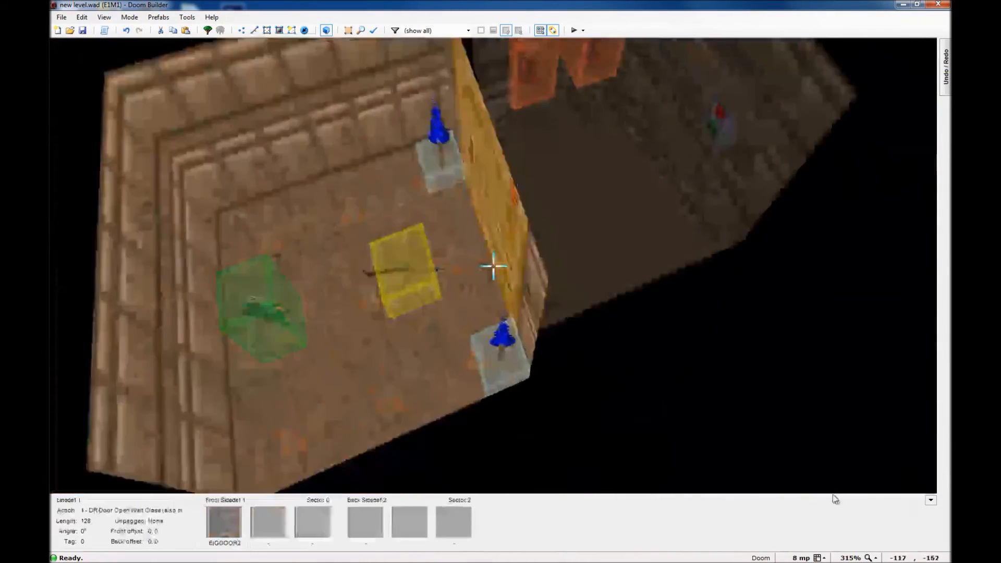
key(s)
key(f)
key(e)
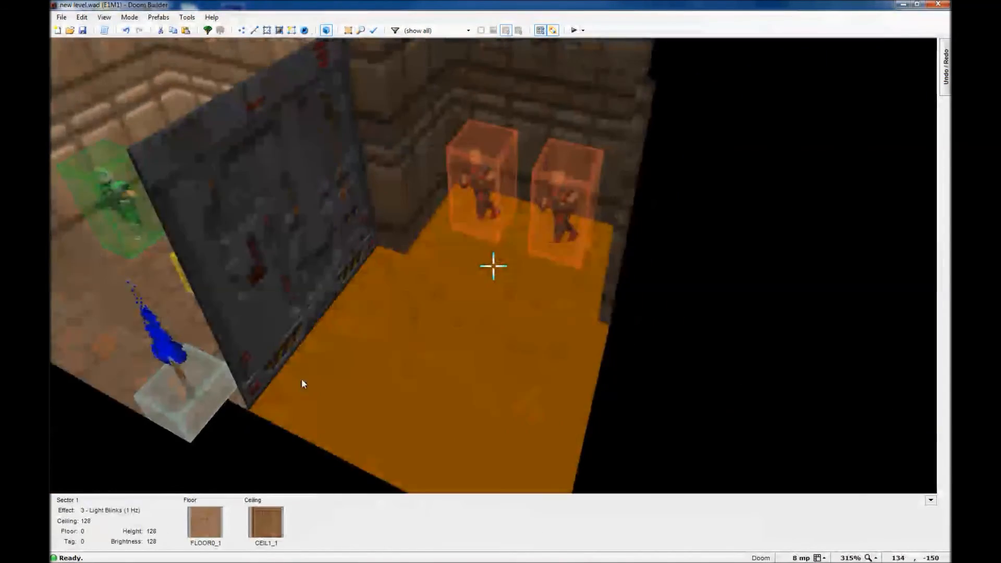
key(s)
key(d)
key(f)
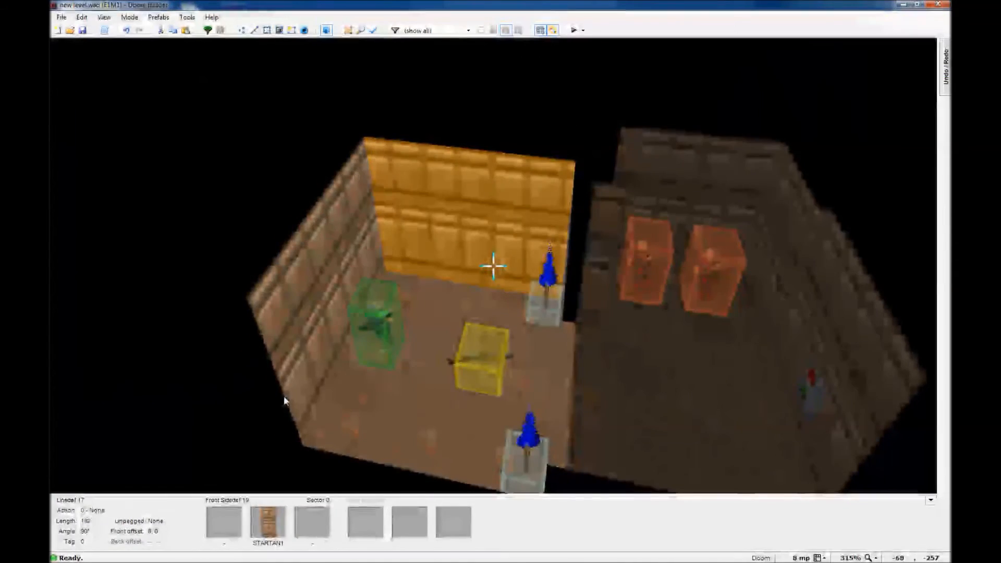
key(f)
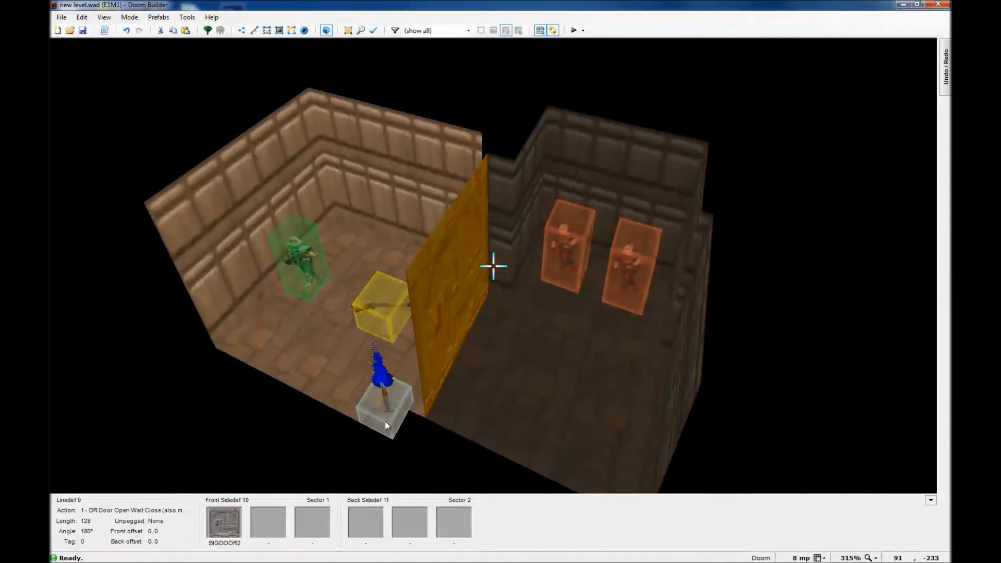
key(s)
key(e)
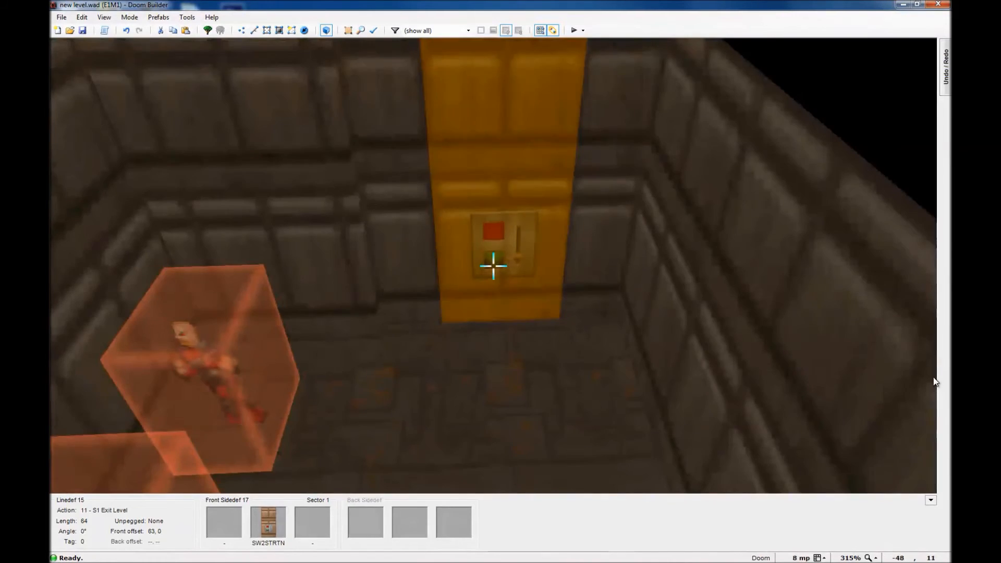
key(d)
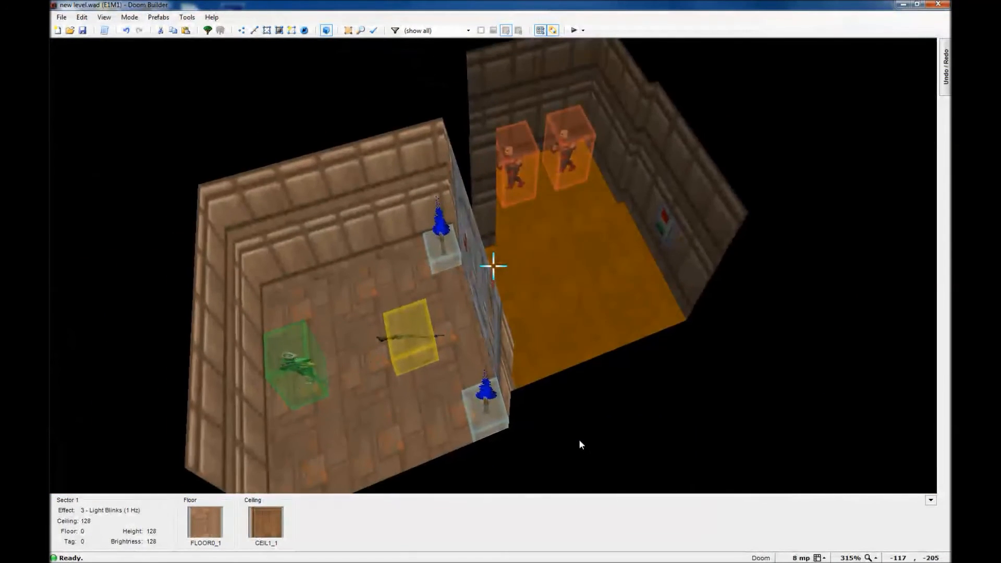
key(q)
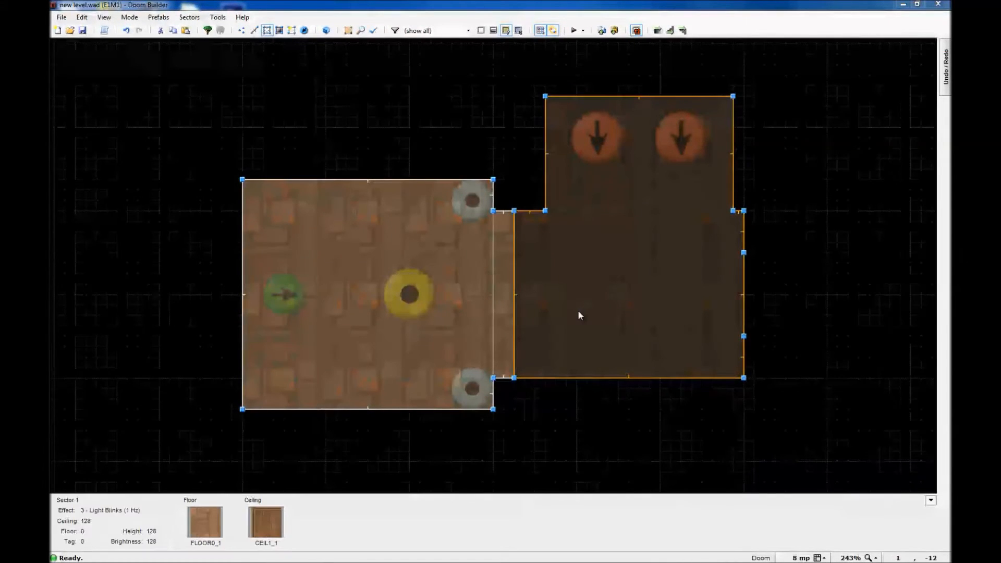
Inspect the first room's ceiling and firesticks and the darkened second room in 3D, and return to the 2D map
click(449, 272)
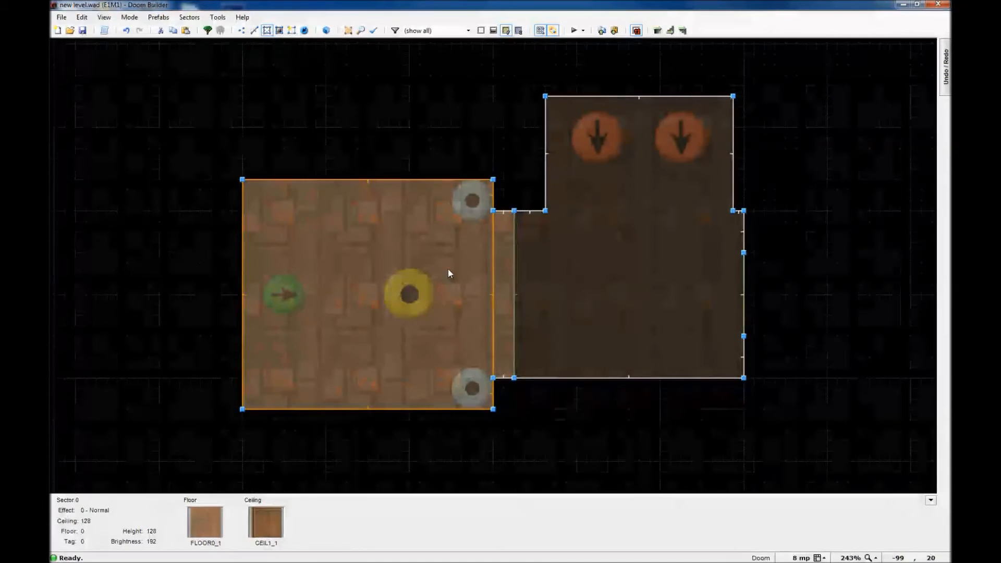
key(w)
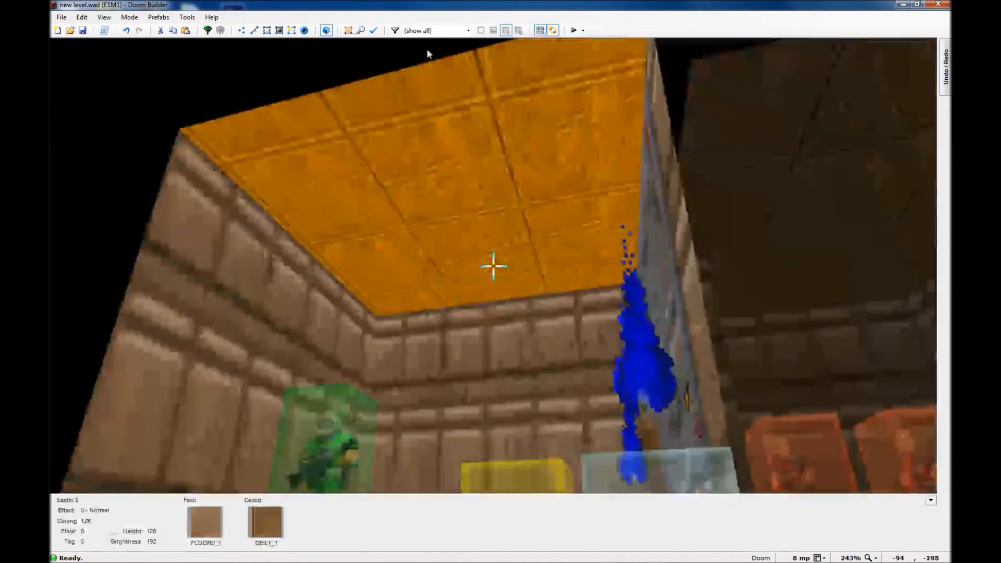
key(e)
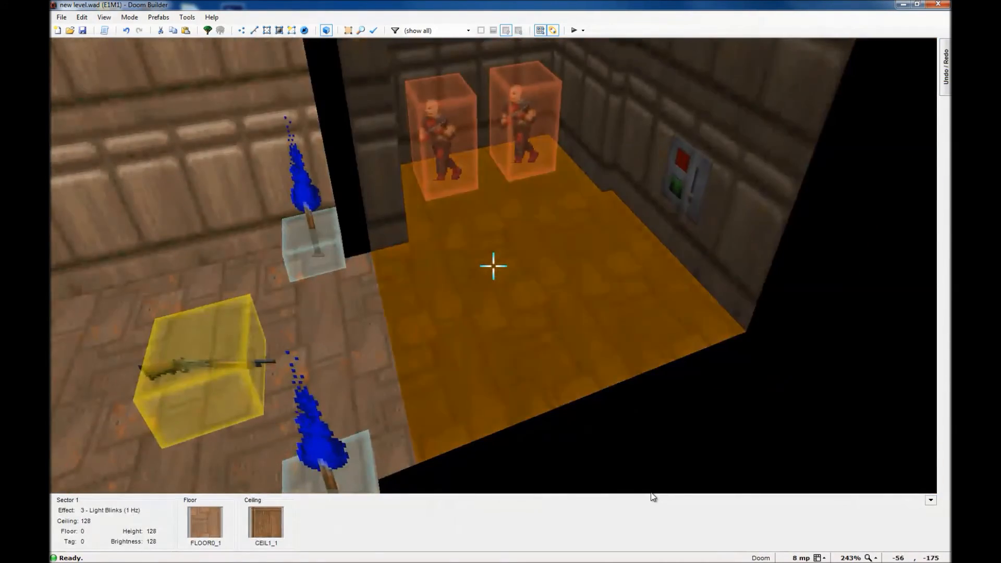
key(f)
key(s)
key(s)
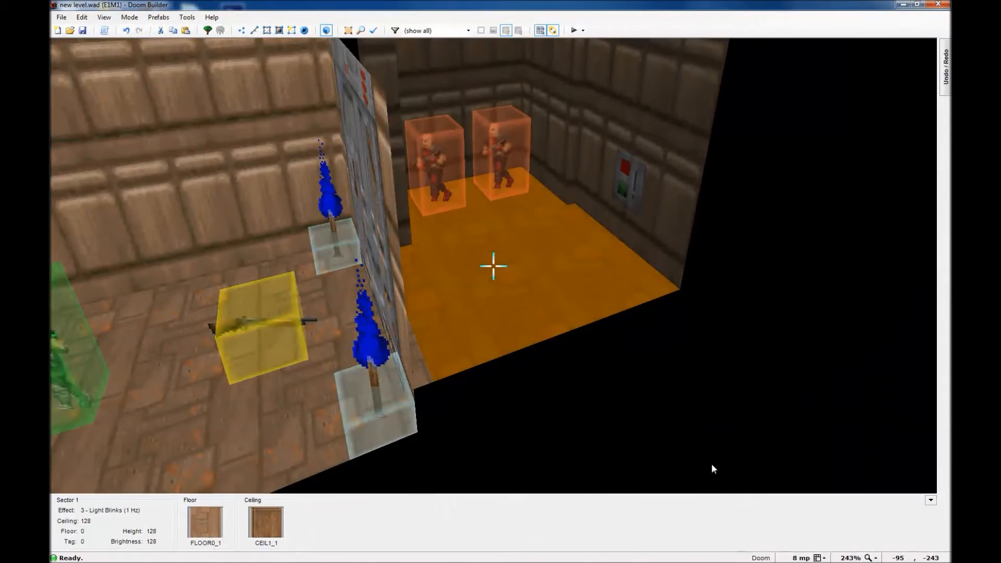
key(q)
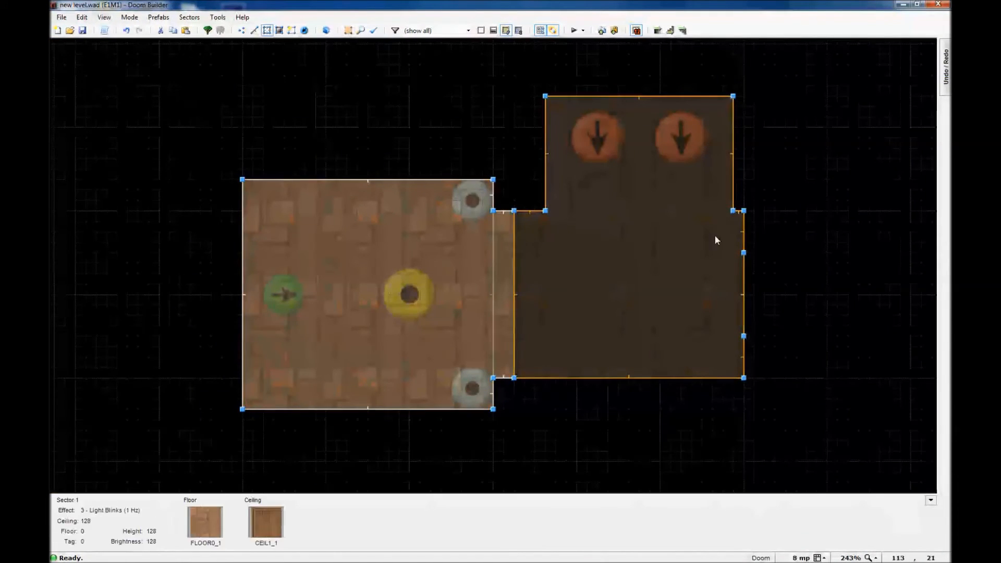
Begin saving the map as a new file, taking doom.wad in the DOOM Ultimate folder as the file name
click(61, 17)
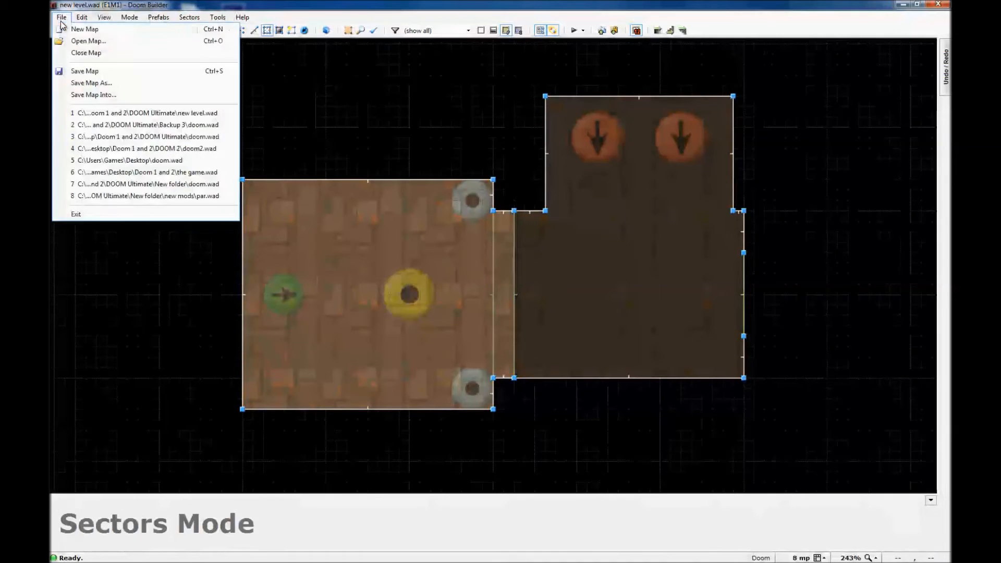
click(103, 85)
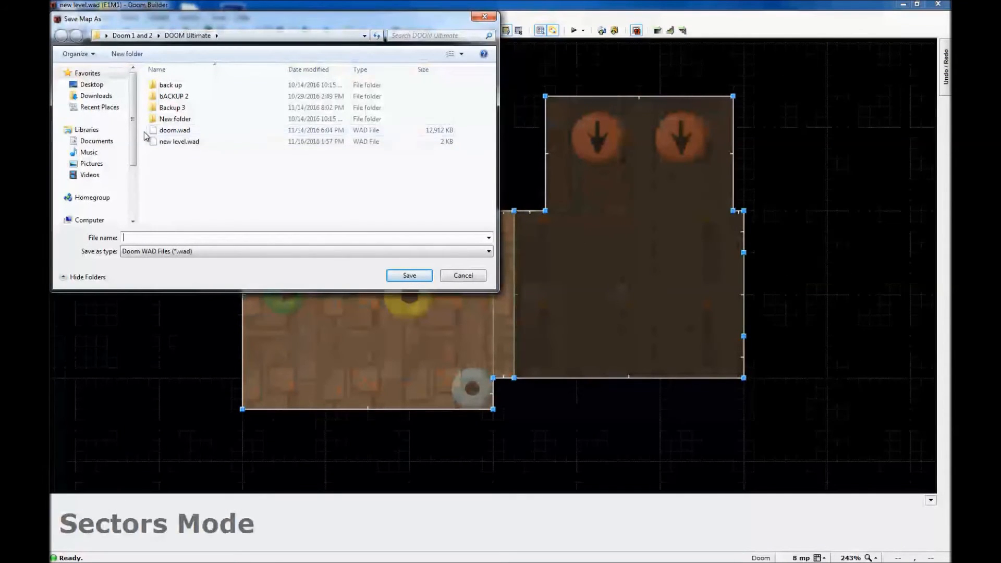
click(185, 131)
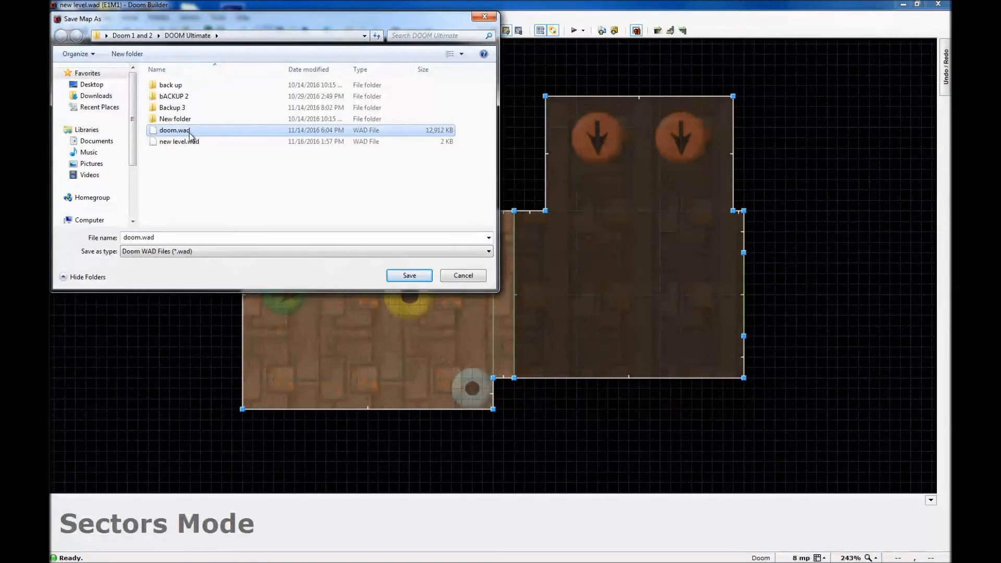
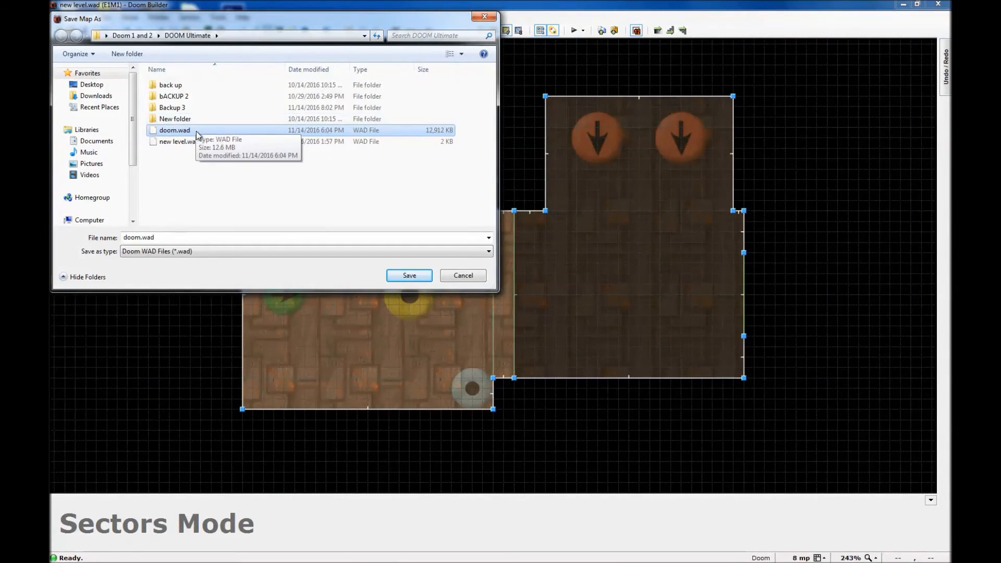
Look through the backup folders inside DOOM Ultimate and return to the DOOM Ultimate folder
click(201, 86)
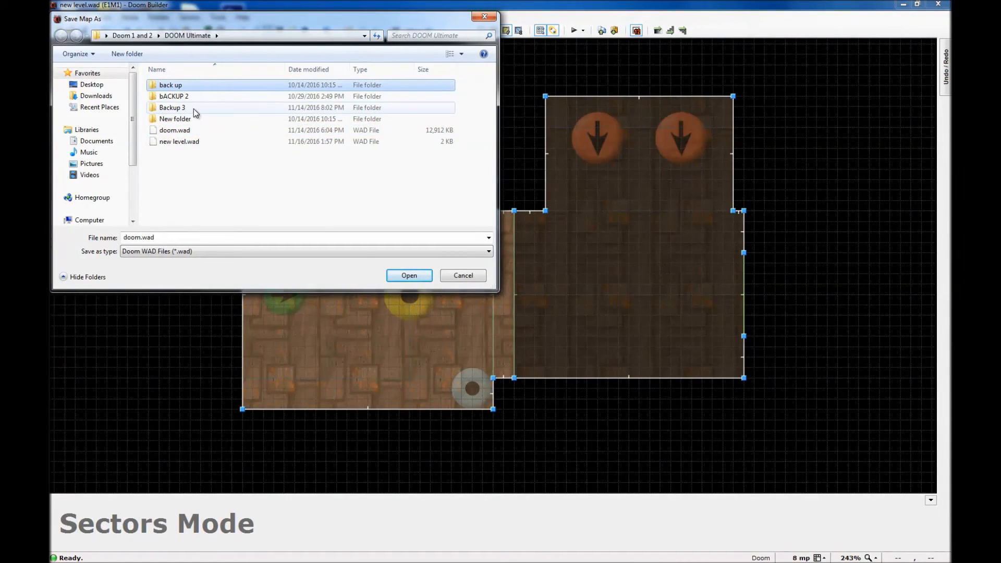
double_click(193, 109)
key(BackSpace)
double_click(196, 106)
key(BackSpace)
double_click(196, 96)
key(BackSpace)
click(198, 88)
double_click(196, 87)
key(BackSpace)
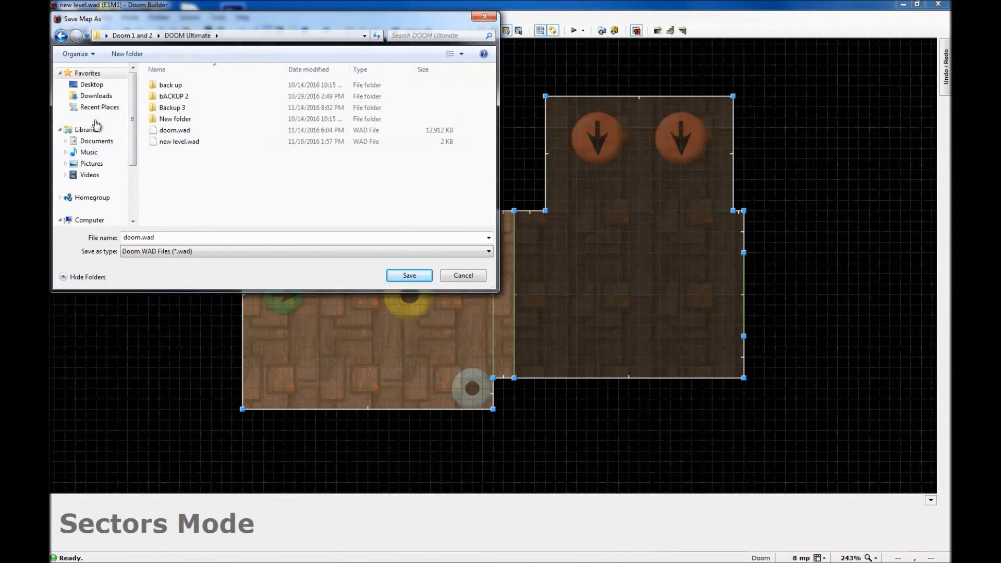
Create a folder named New wad inside DOOM Ultimate and save the map there as doom.wad
click(128, 55)
text(New wad)
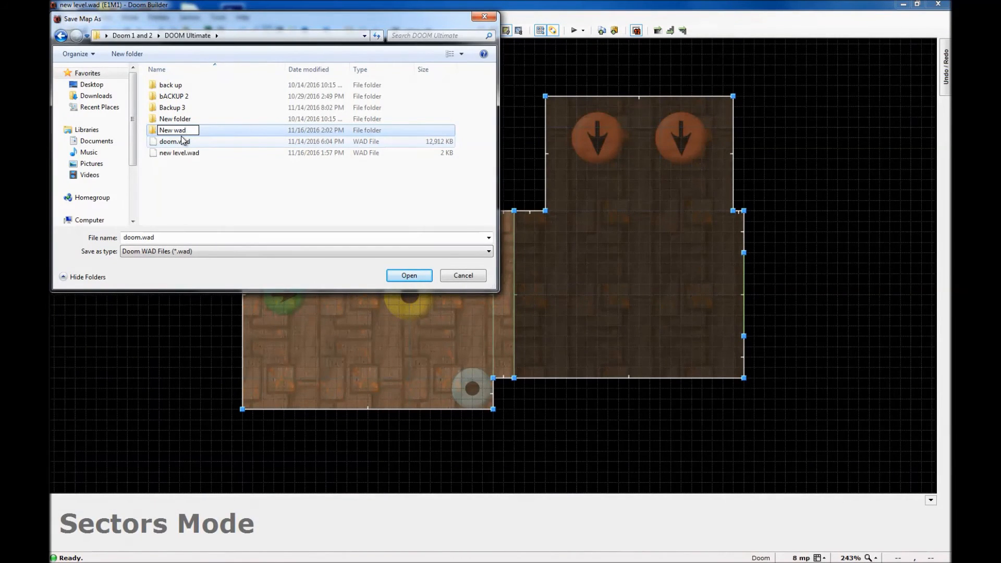
key(Return)
key(Return)
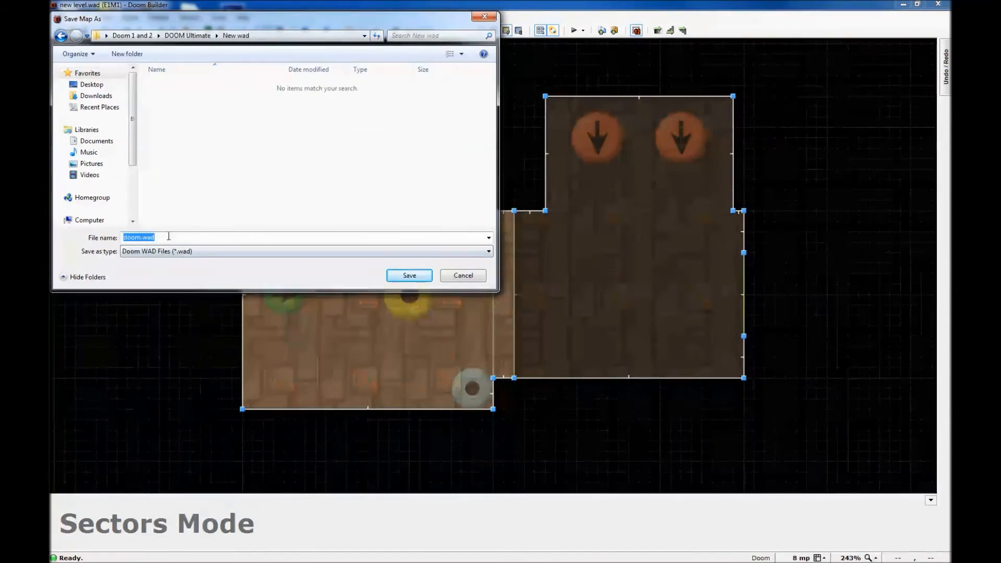
click(416, 279)
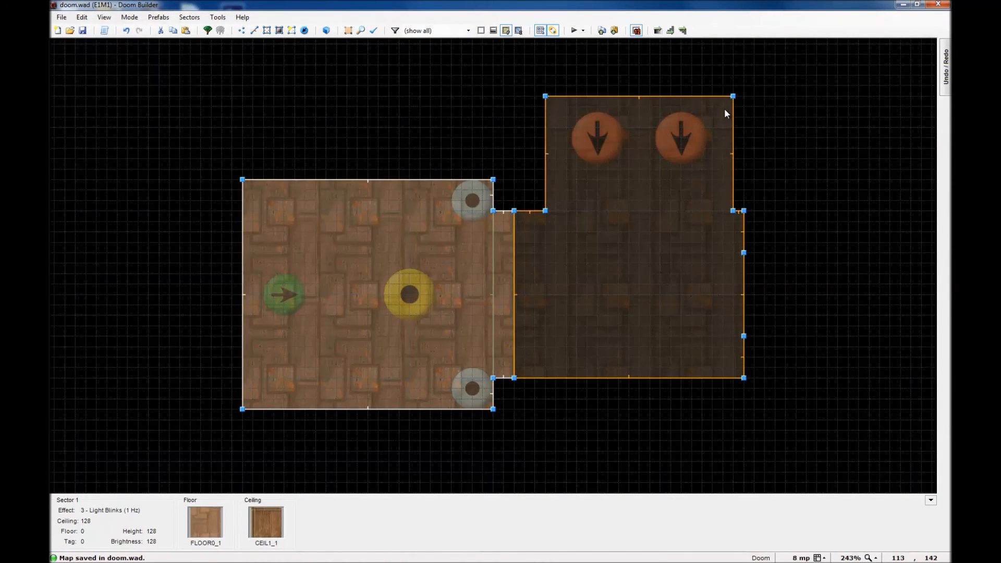
Close and restart Doom Builder, and reopen map E1M1 from the recent file New wad\doom.wad
click(937, 5)
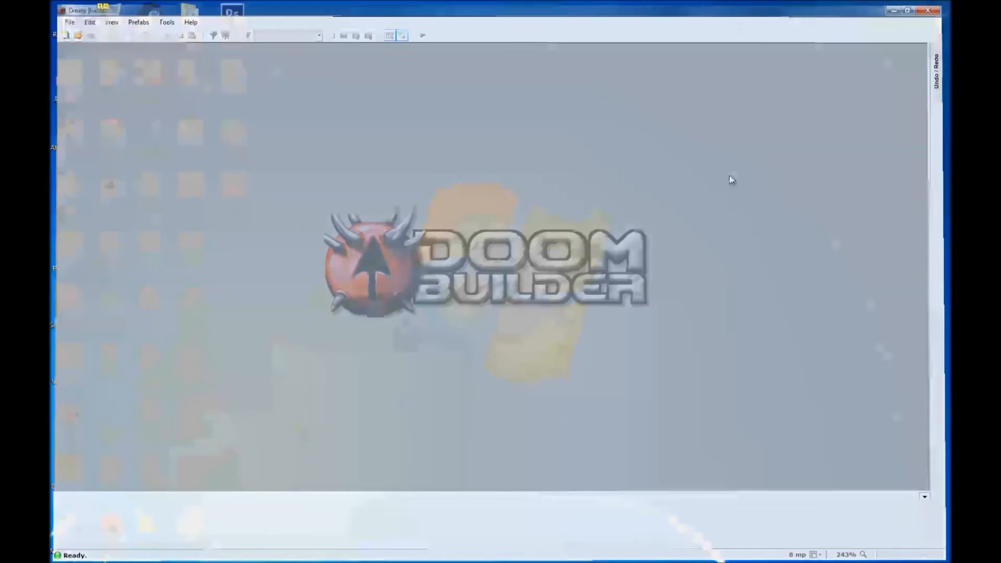
double_click(69, 415)
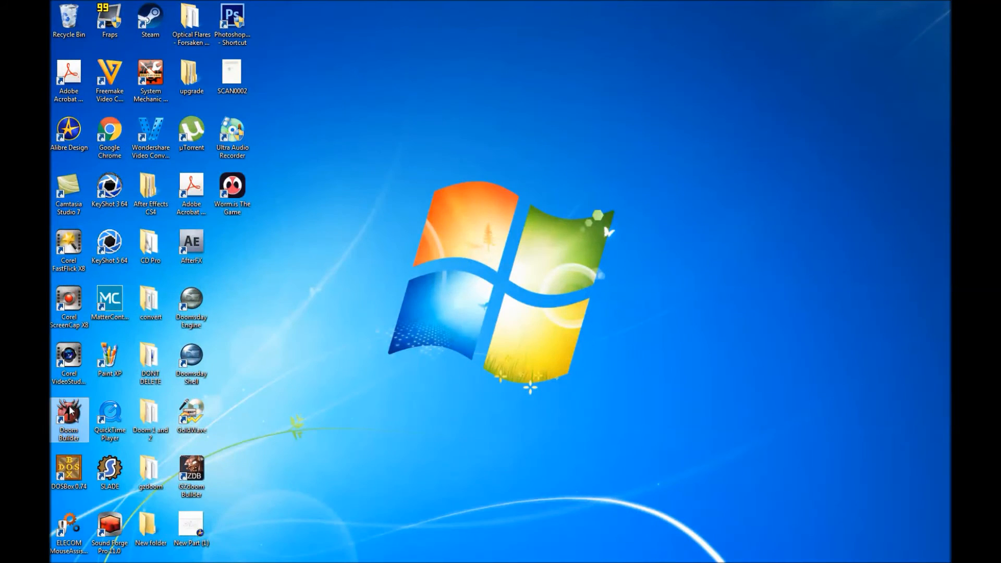
click(62, 17)
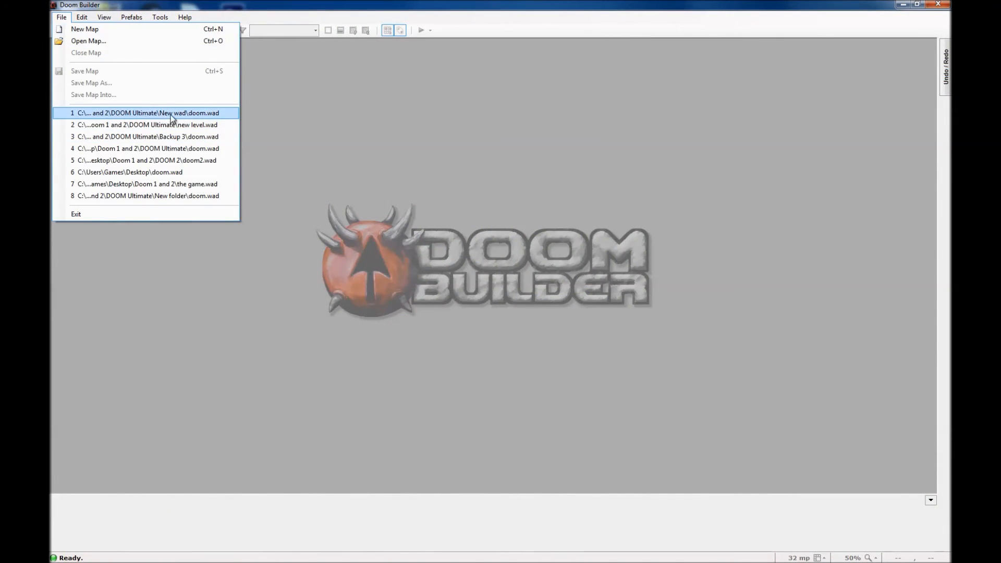
click(188, 115)
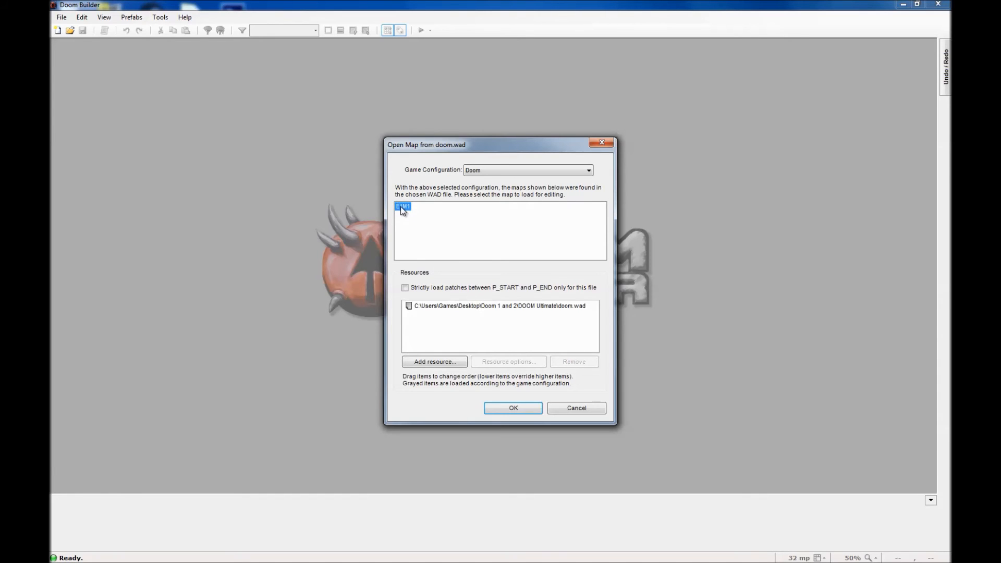
click(498, 407)
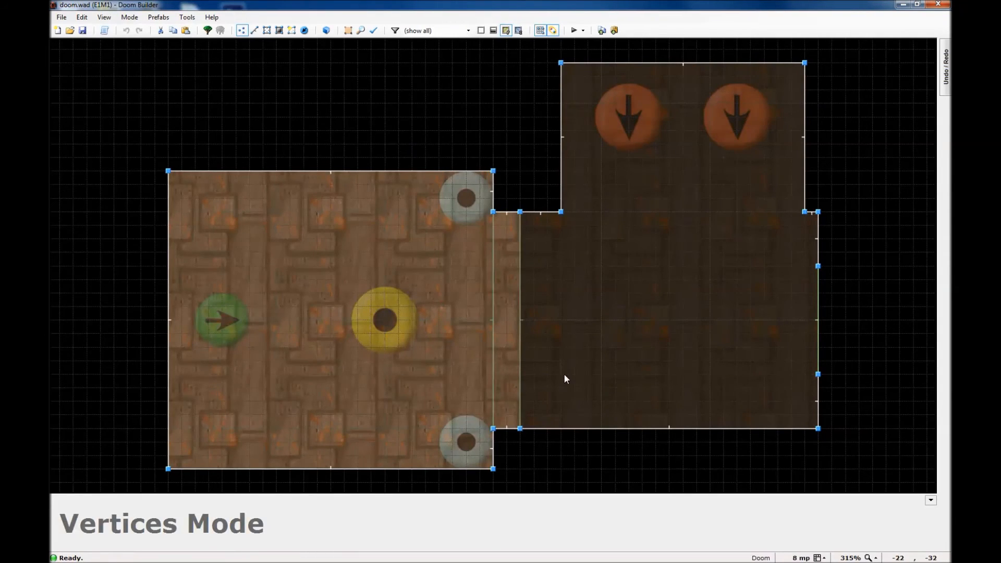
Exit Doom Builder and launch it again from the desktop
click(60, 18)
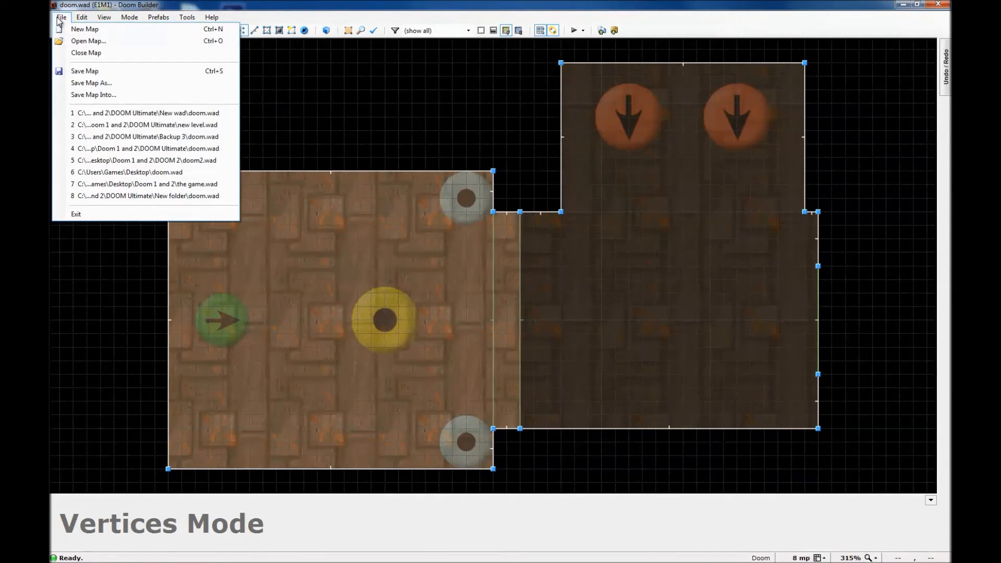
click(76, 214)
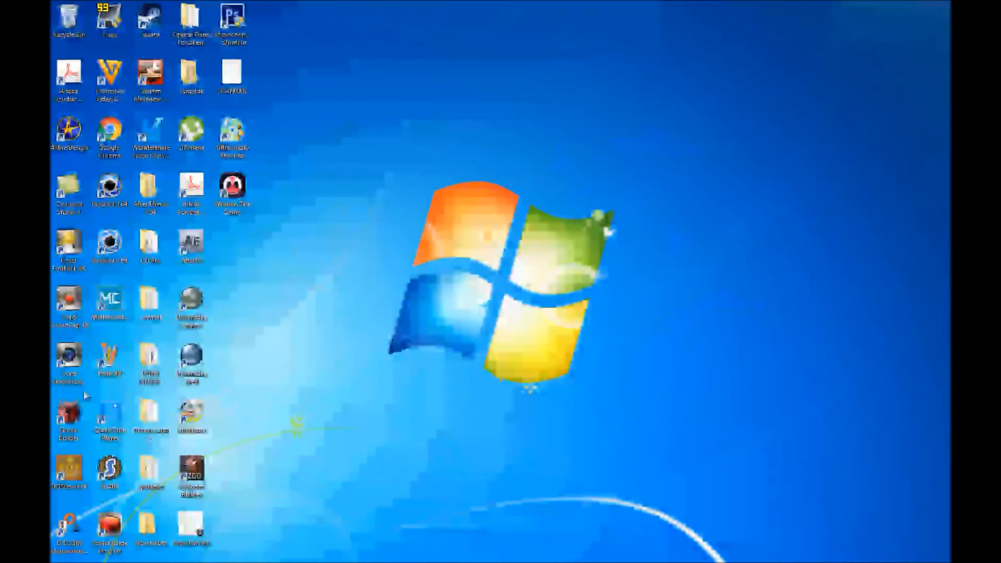
double_click(78, 415)
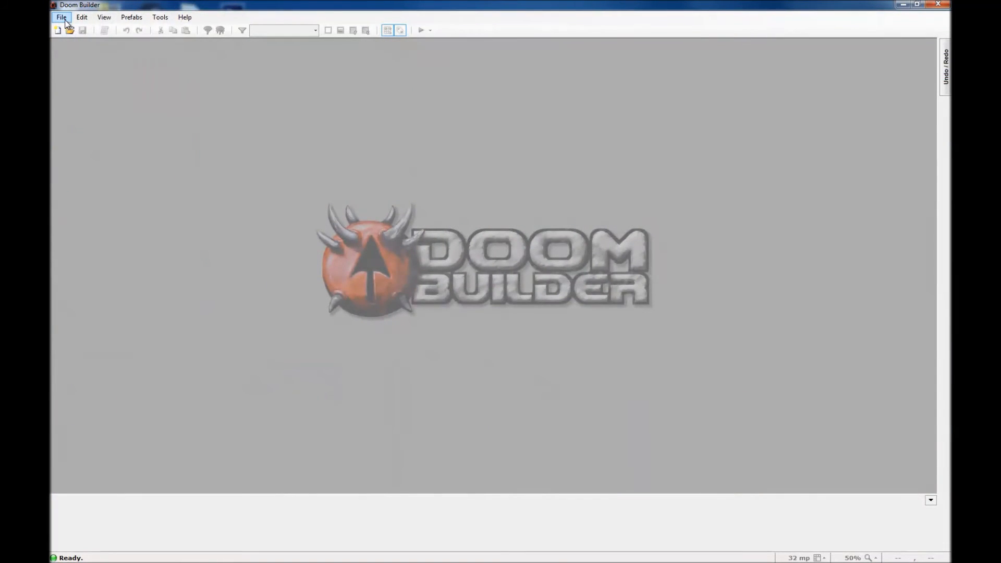
Browse through Doom 1 and 2 and DOOM Ultimate to the New wad folder, and open map E1M1 from its doom.wad
click(62, 18)
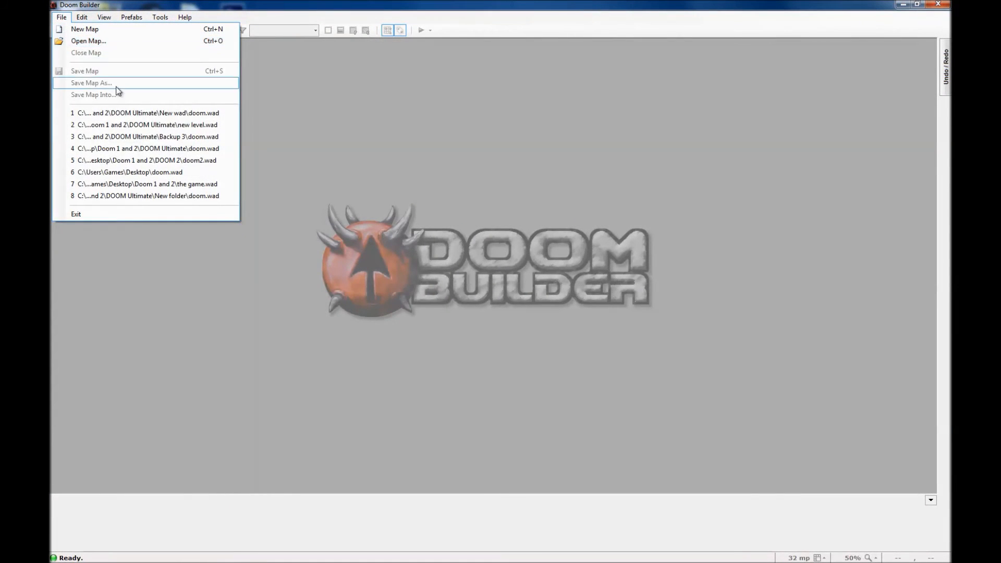
click(107, 42)
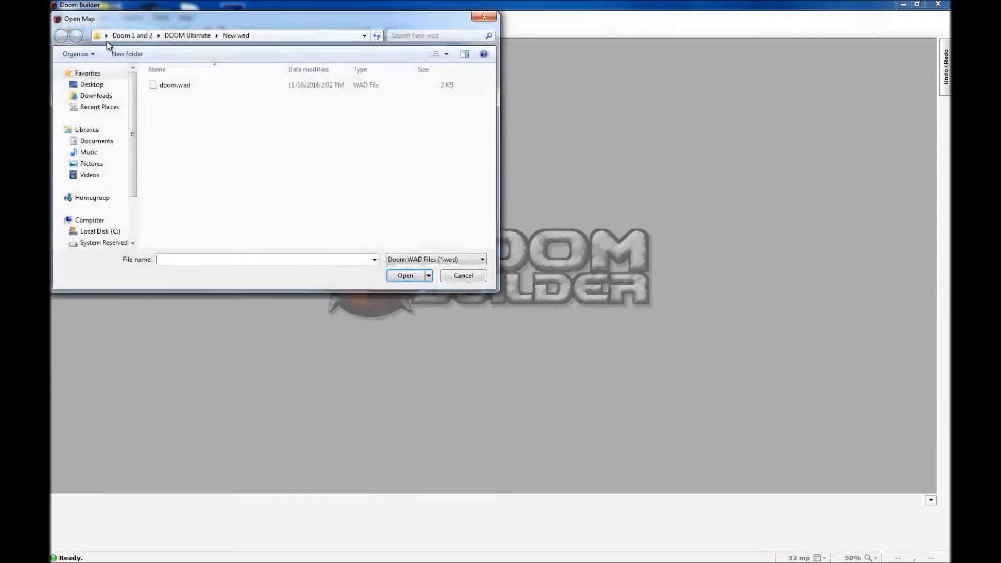
key(BackSpace)
key(BackSpace)
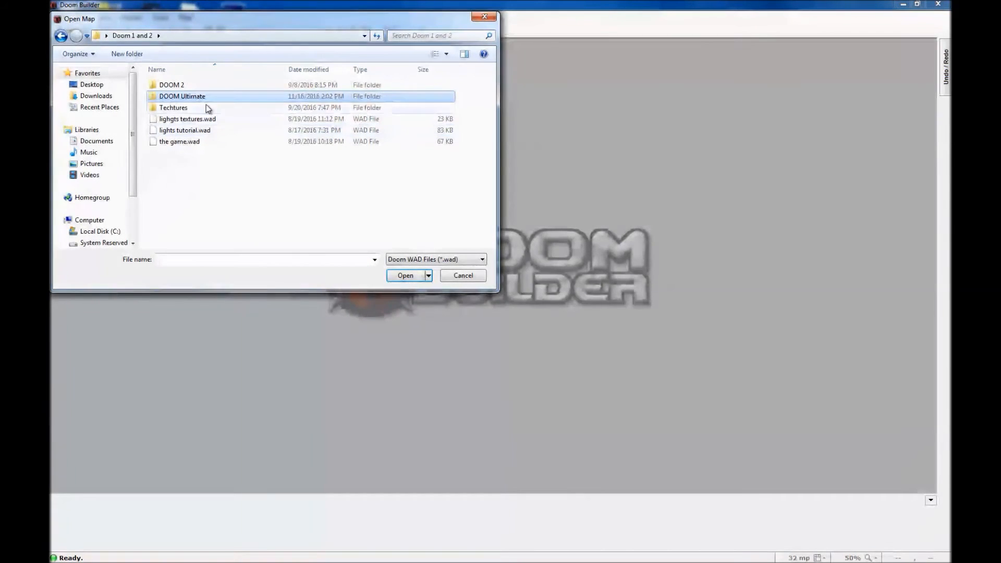
double_click(198, 98)
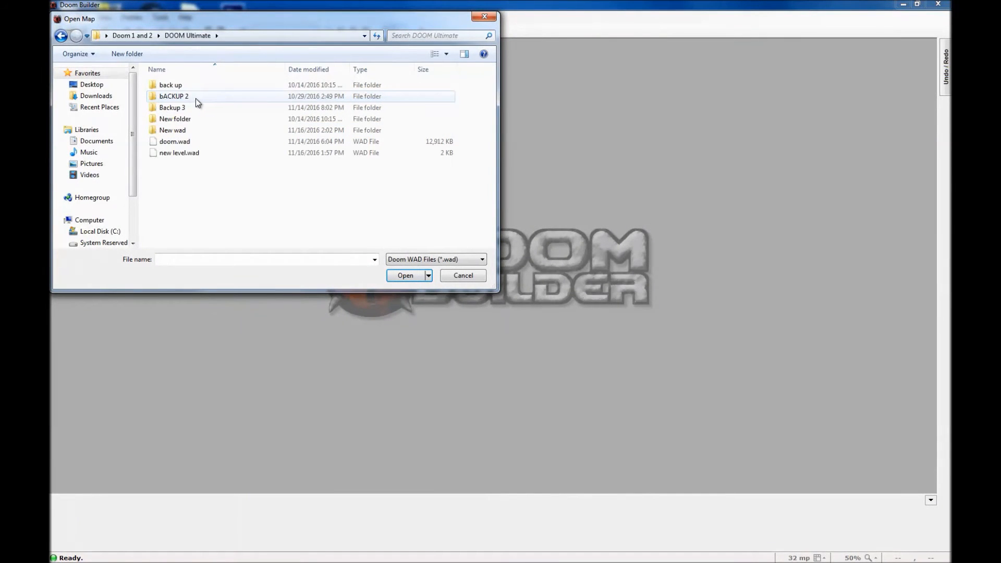
double_click(190, 129)
double_click(169, 86)
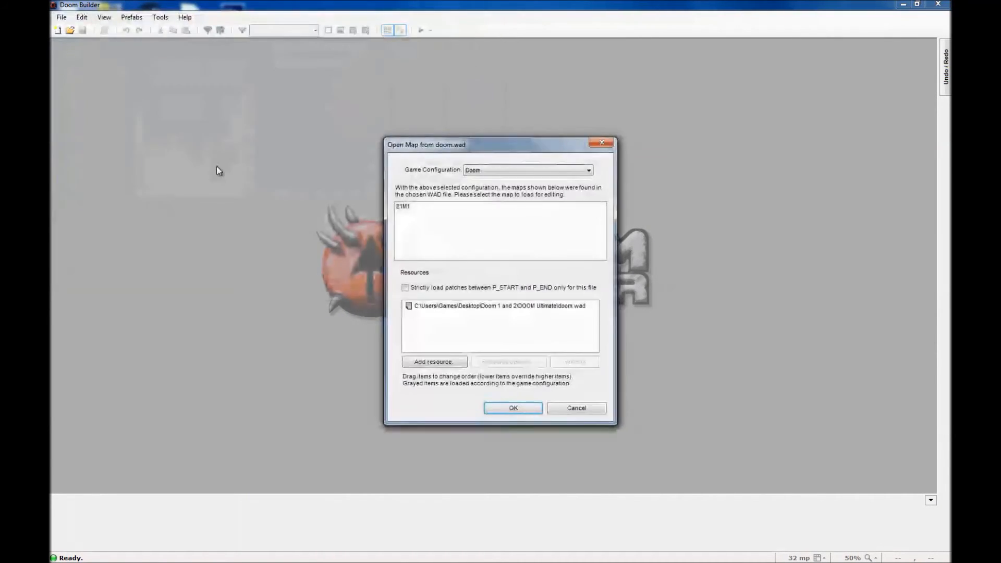
click(513, 409)
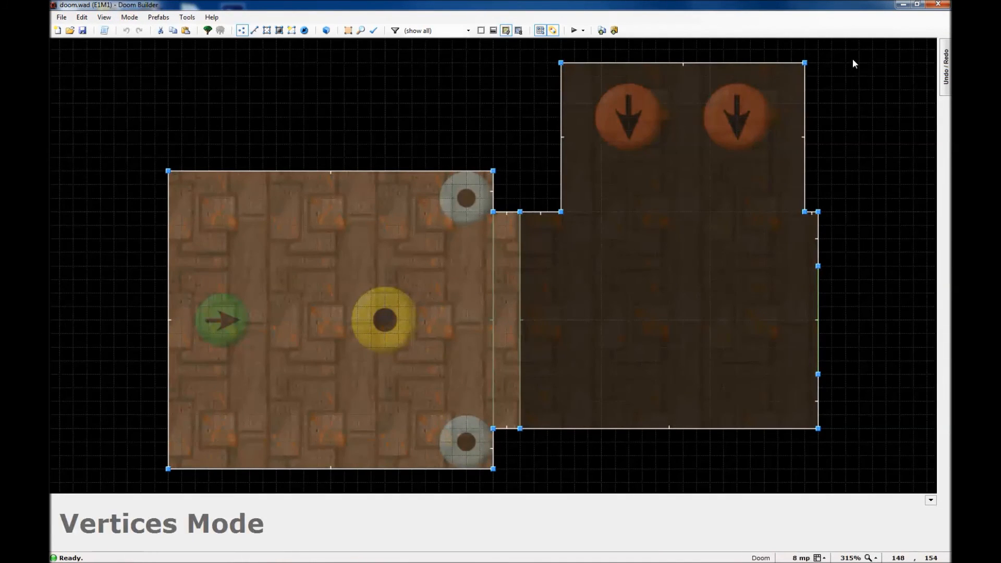
Create a new map E1M2 with the Doom game configuration, adding doom.wad from the New wad folder as a resource
click(61, 17)
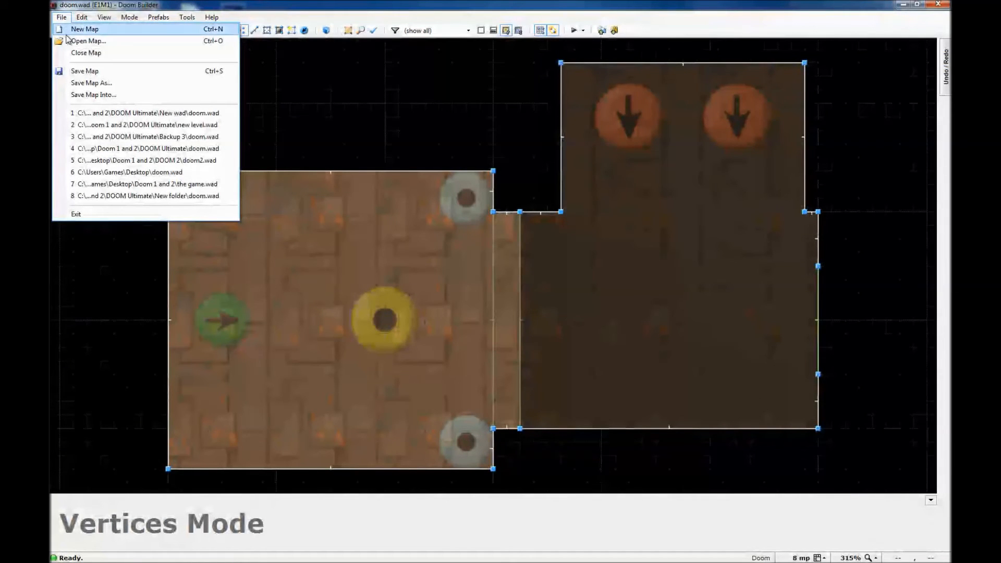
click(78, 29)
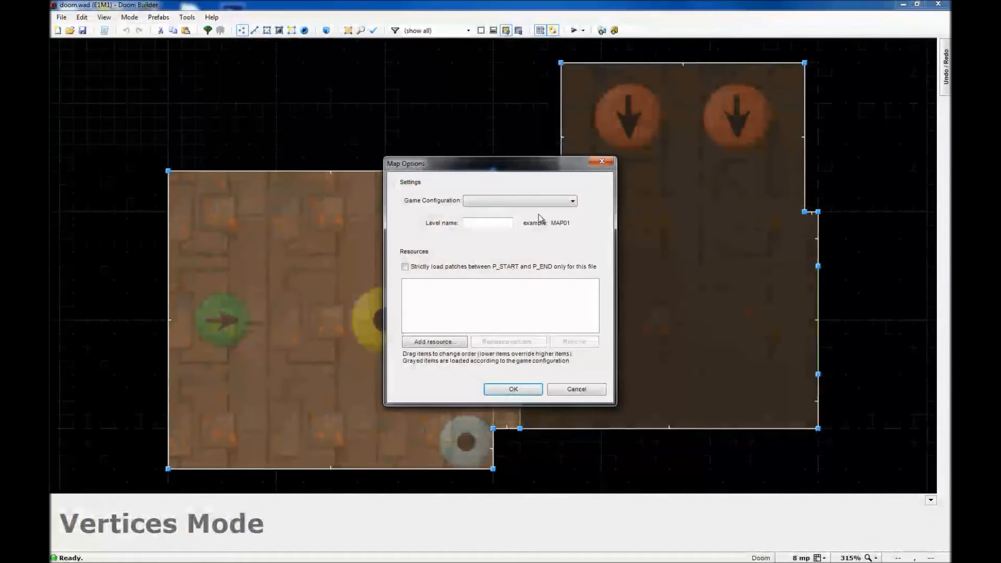
click(500, 201)
click(538, 209)
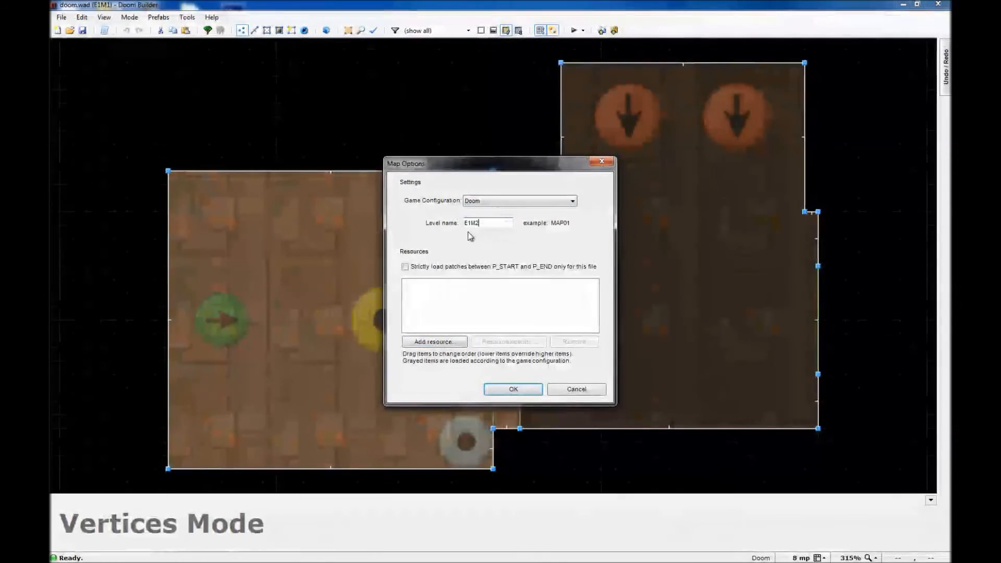
click(447, 343)
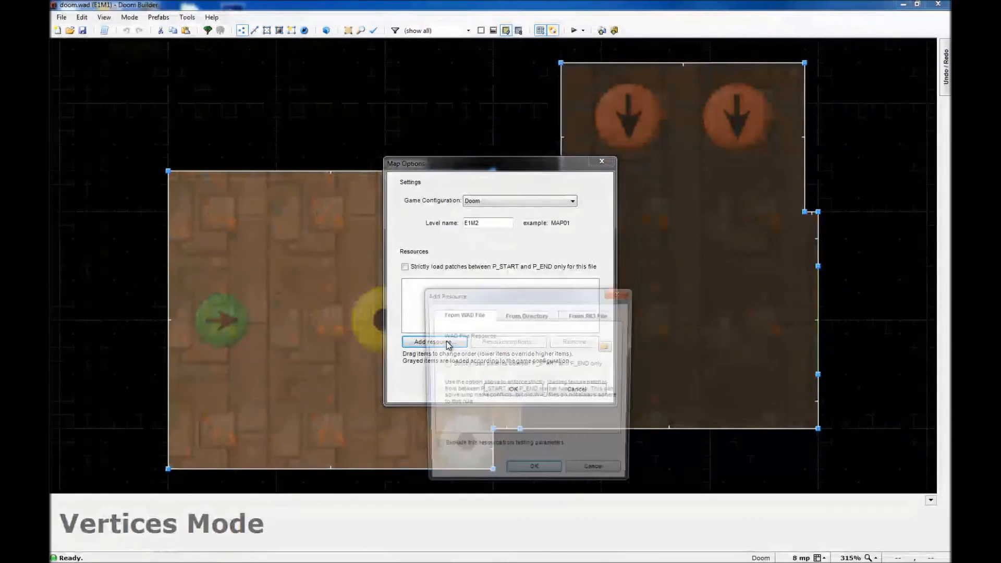
click(609, 346)
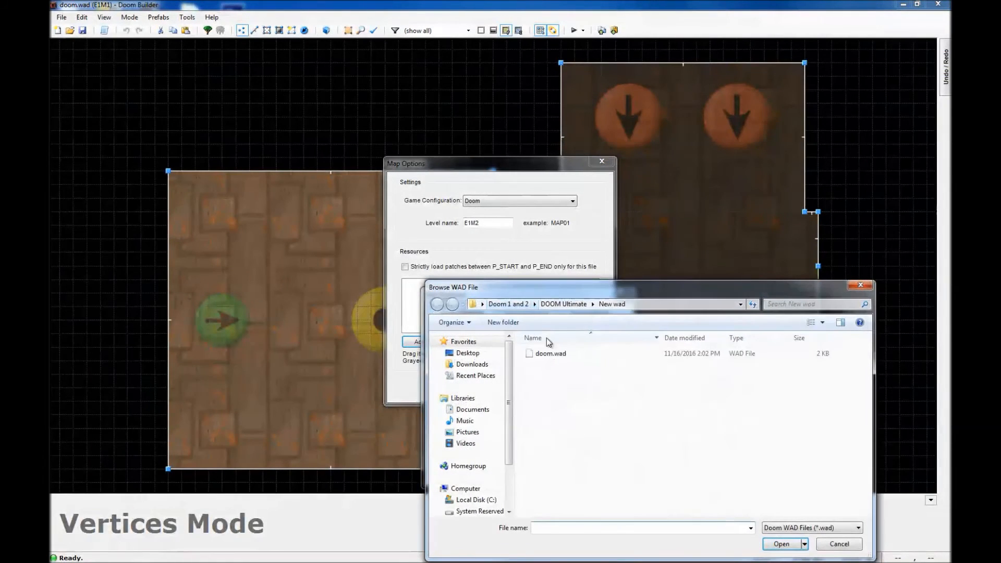
click(549, 354)
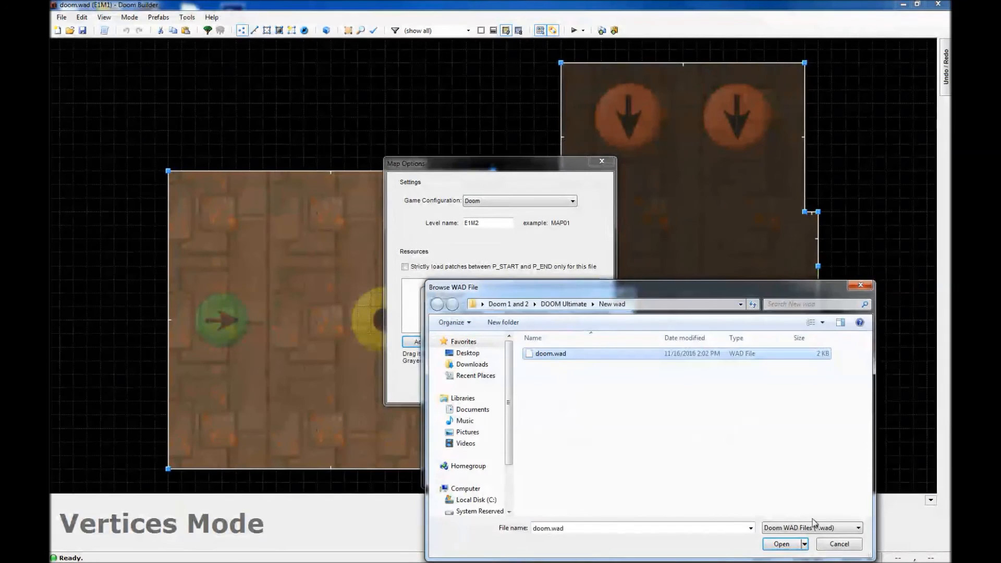
click(782, 544)
click(529, 472)
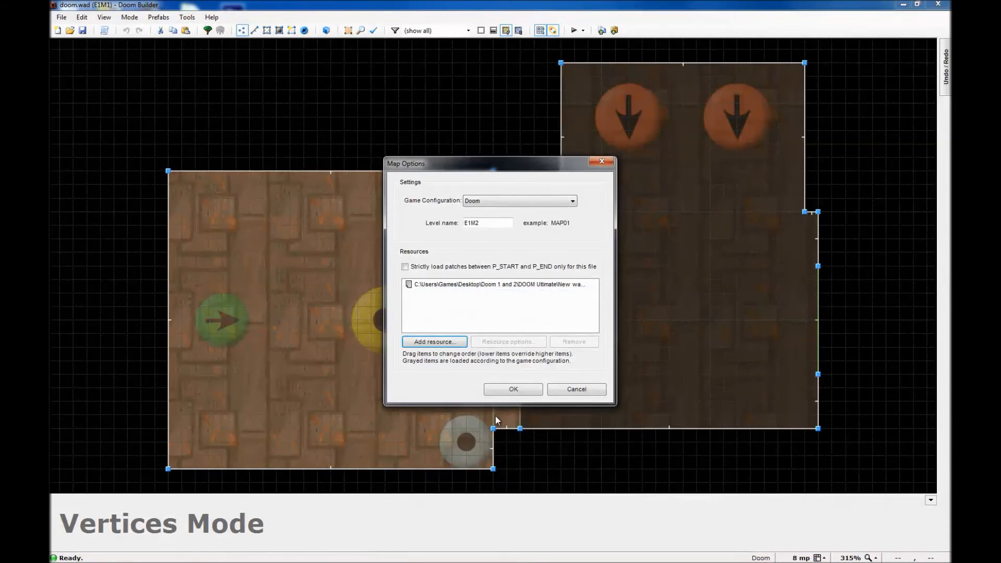
click(514, 390)
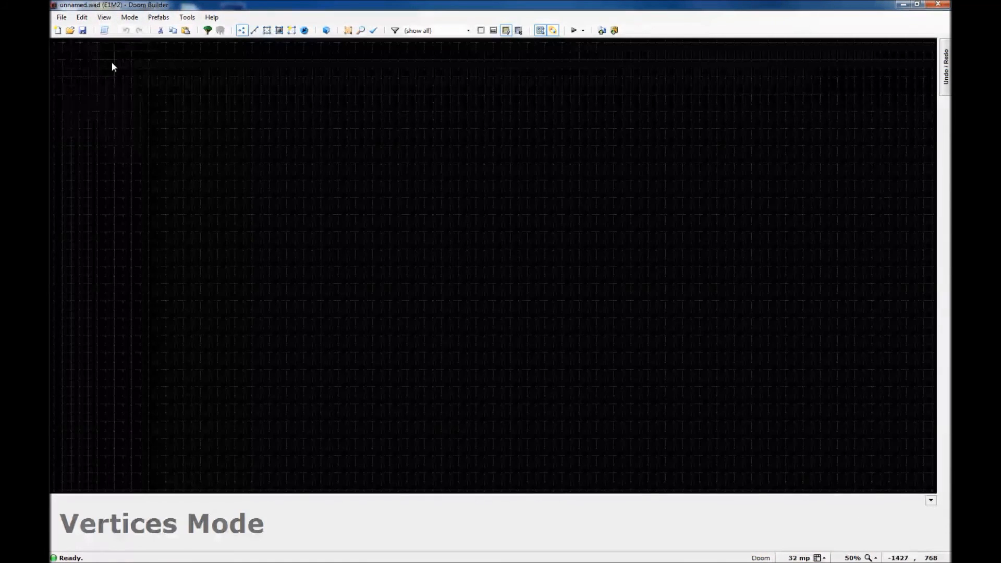
Draw a closed rectangular sector 448 units wide and 192 units high in the empty map
key(l)
key(d)
click(381, 145)
click(504, 147)
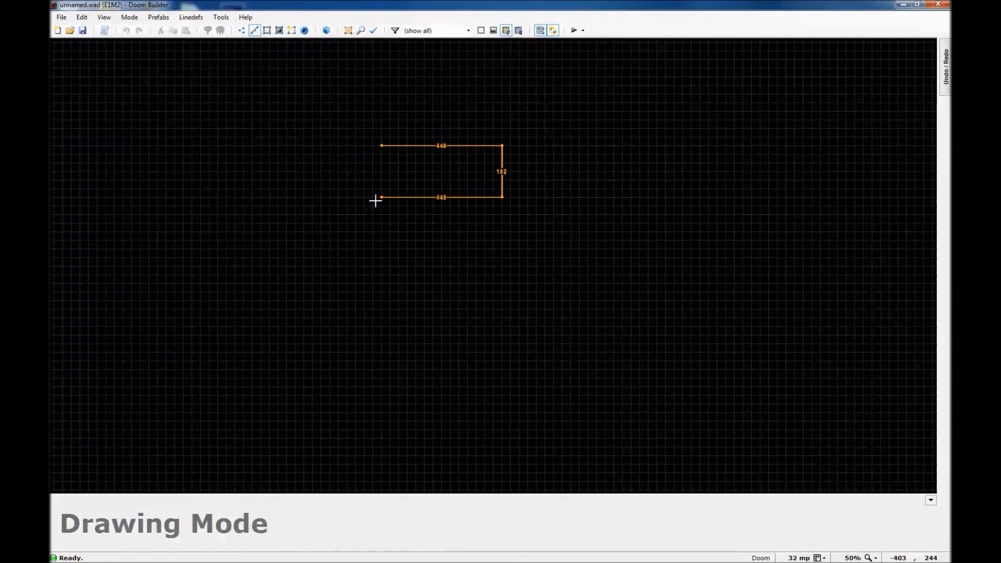
click(382, 198)
click(382, 148)
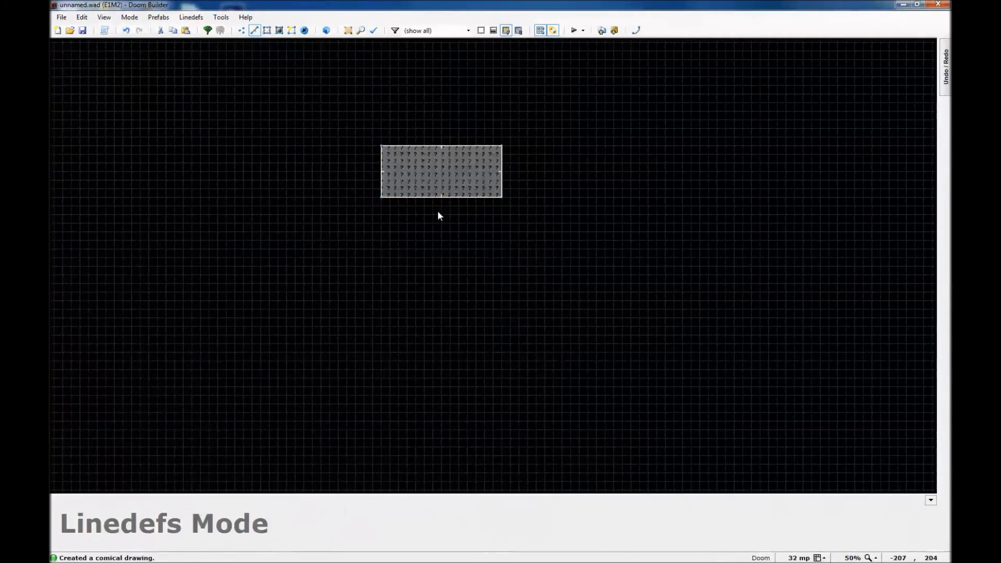
scroll(456, 160, up, 7)
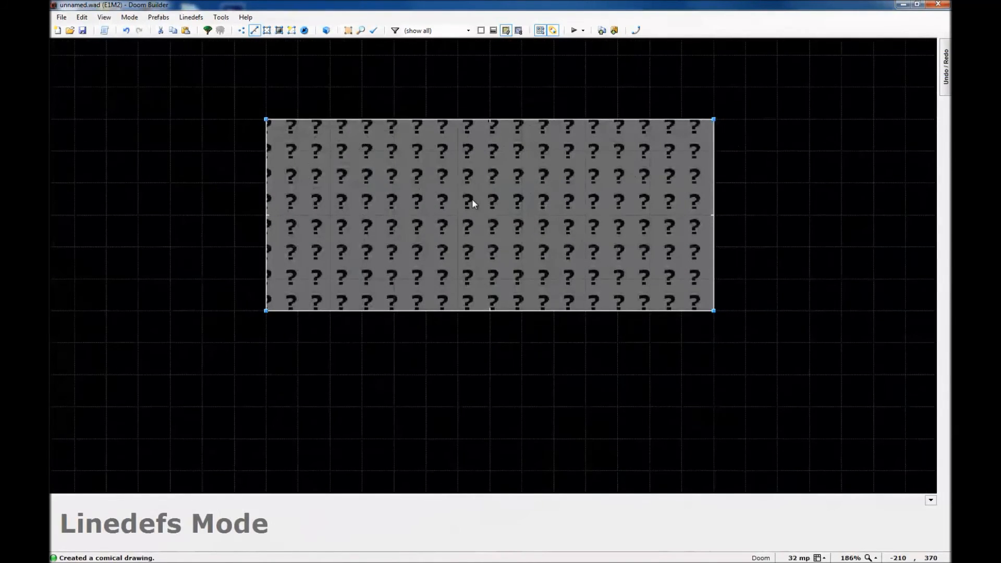
scroll(472, 199, down, 1)
Save the map as doom.wad in the New wad folder, replacing the existing file
click(82, 30)
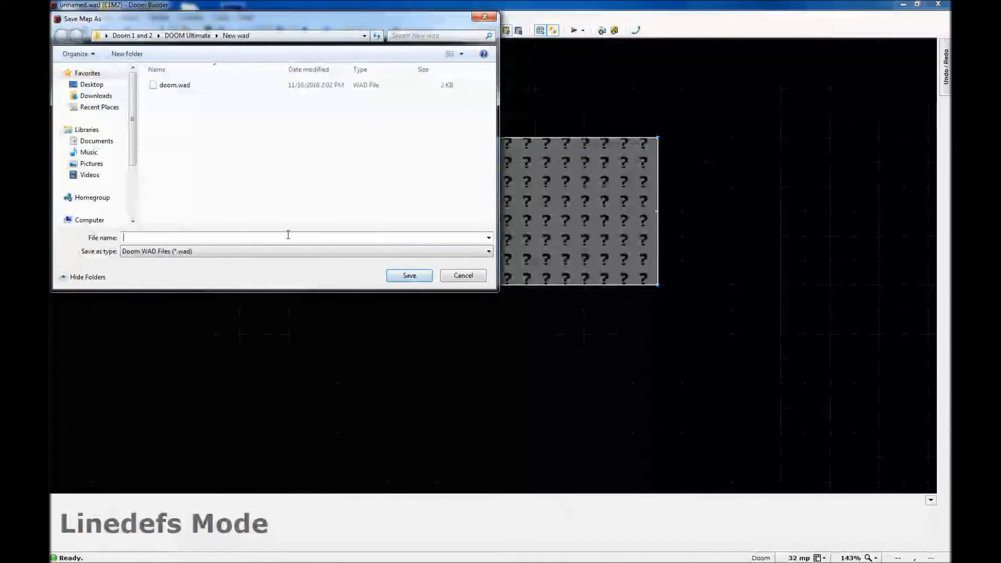
click(189, 86)
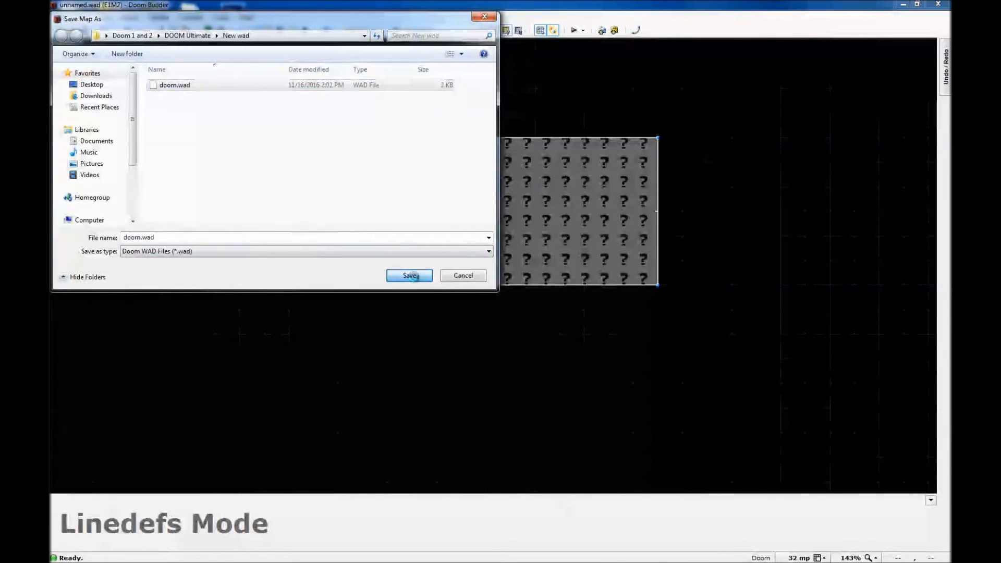
click(409, 276)
click(532, 290)
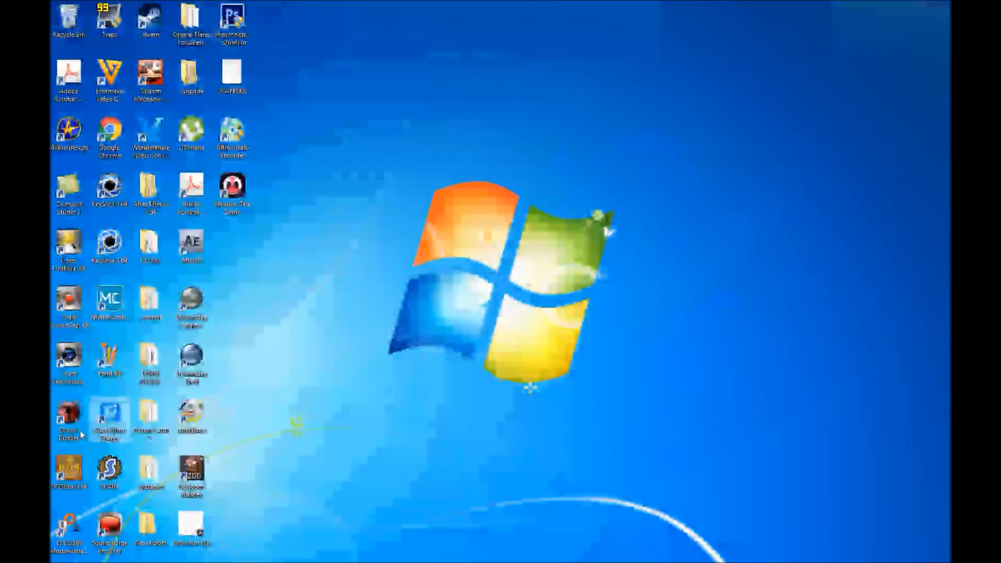
Launch Doom Builder again from the desktop and open map E1M2 from New wad's doom.wad with the Doom configuration
double_click(68, 425)
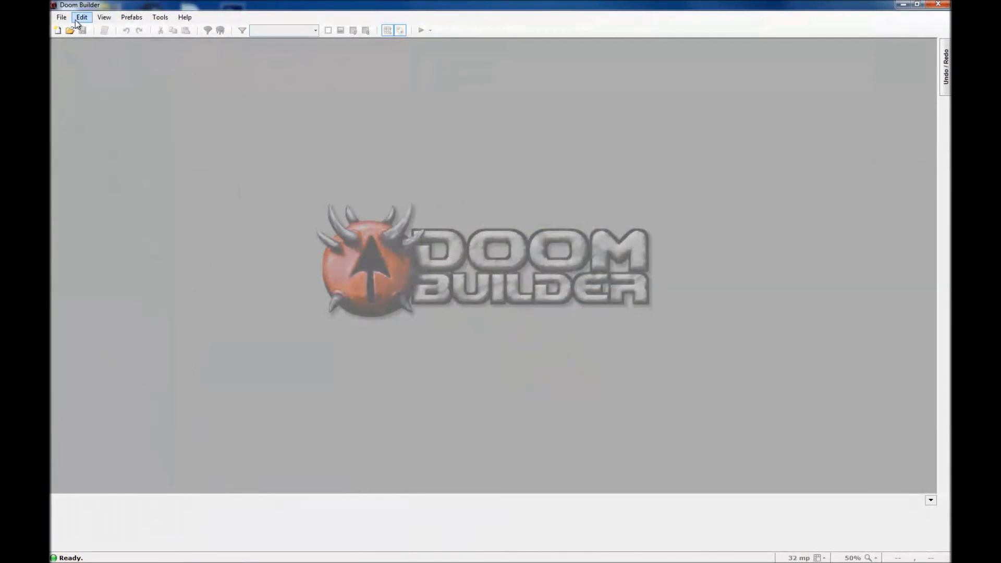
click(67, 19)
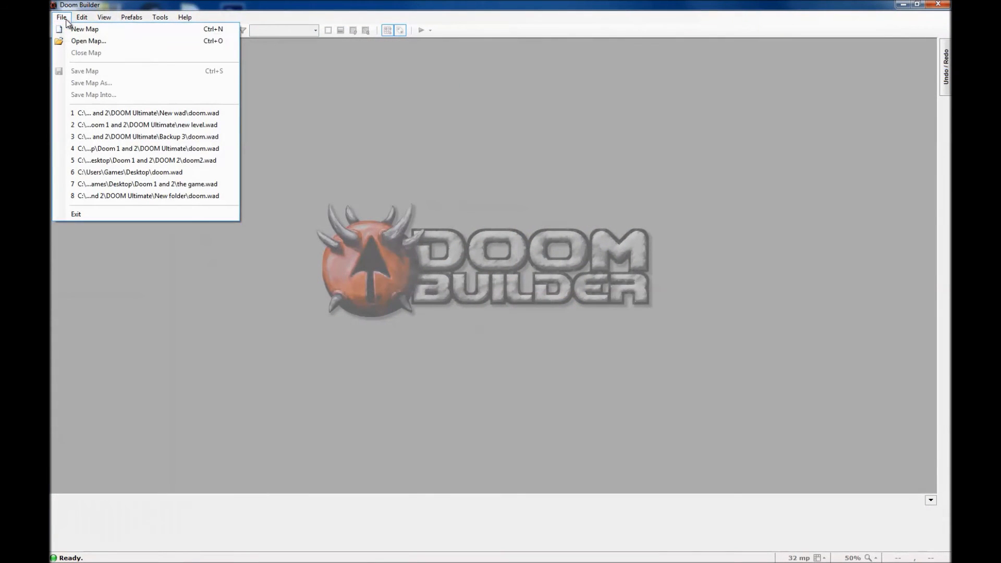
click(108, 42)
double_click(178, 86)
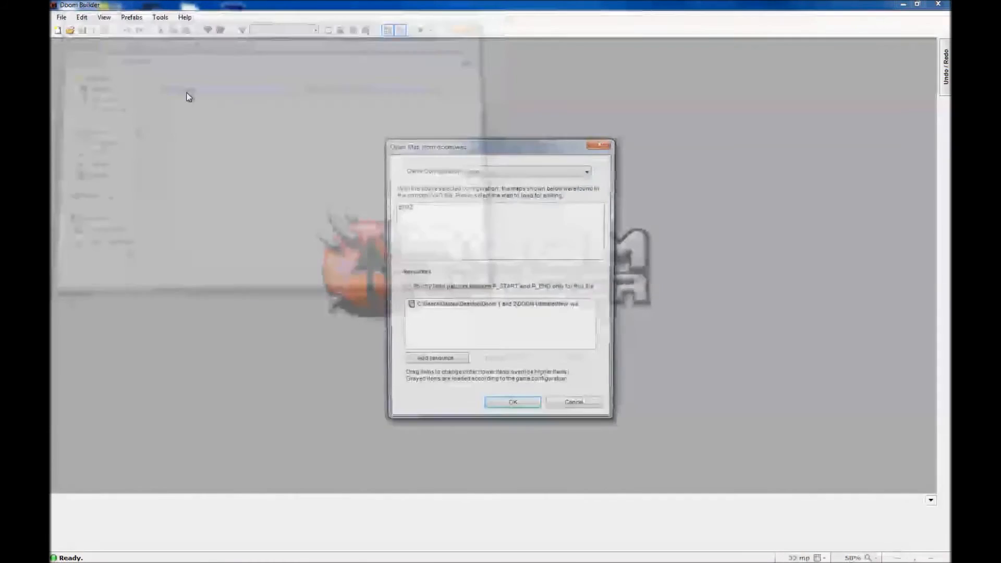
click(494, 171)
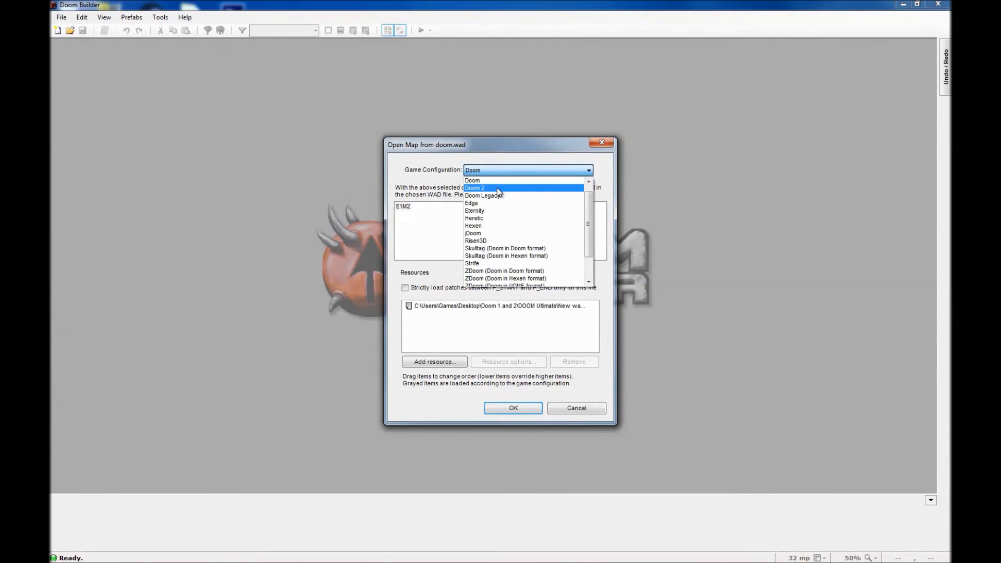
click(421, 221)
click(406, 208)
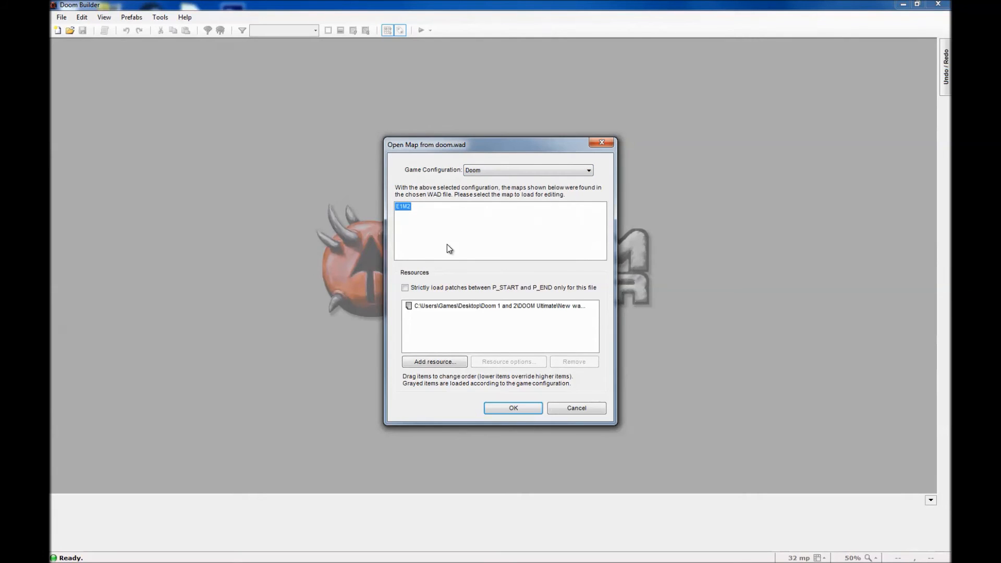
click(488, 170)
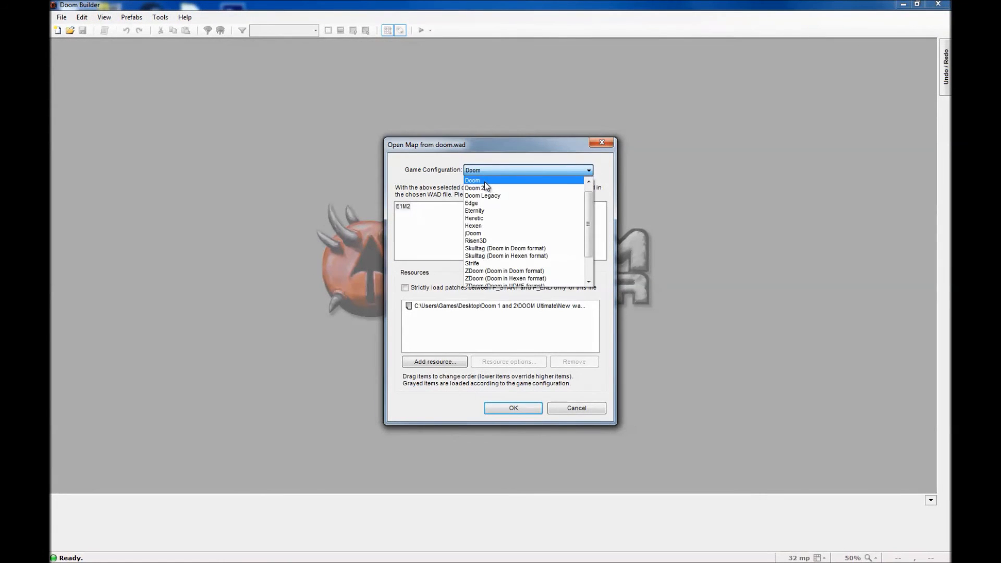
click(484, 182)
click(514, 406)
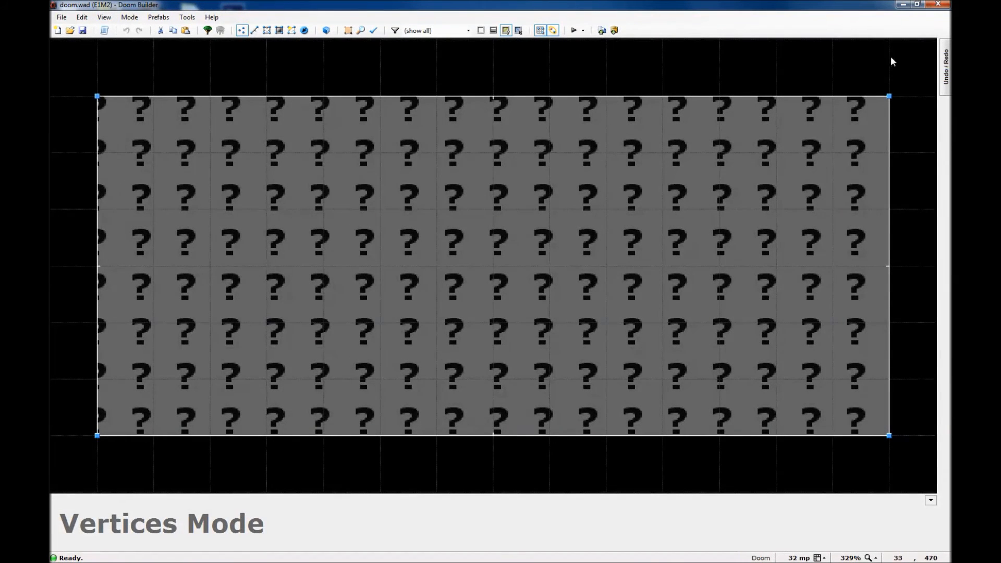
Restart Doom Builder, check which maps and game configurations are offered for New wad's doom.wad, and close the dialog without opening a map
click(935, 6)
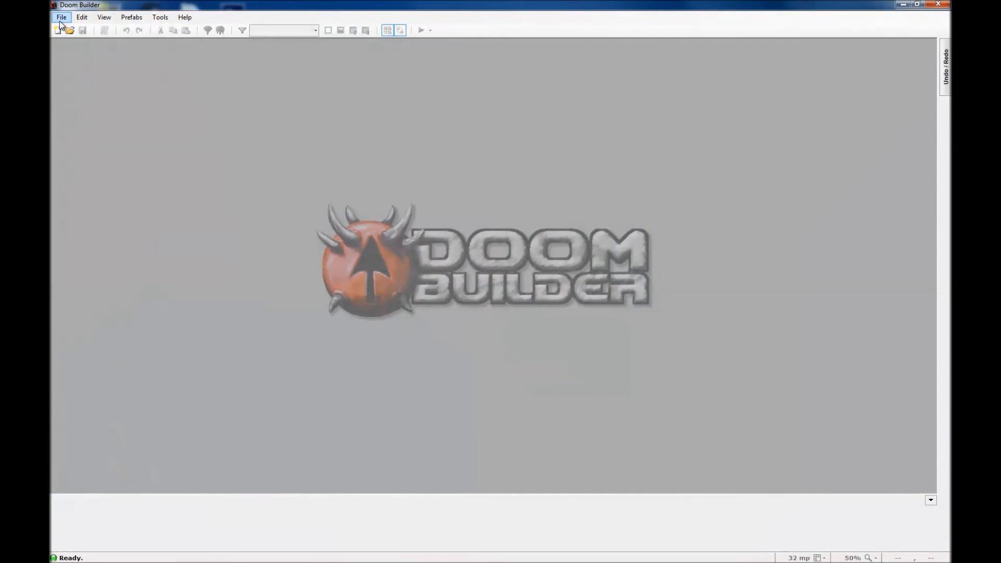
click(61, 17)
click(77, 41)
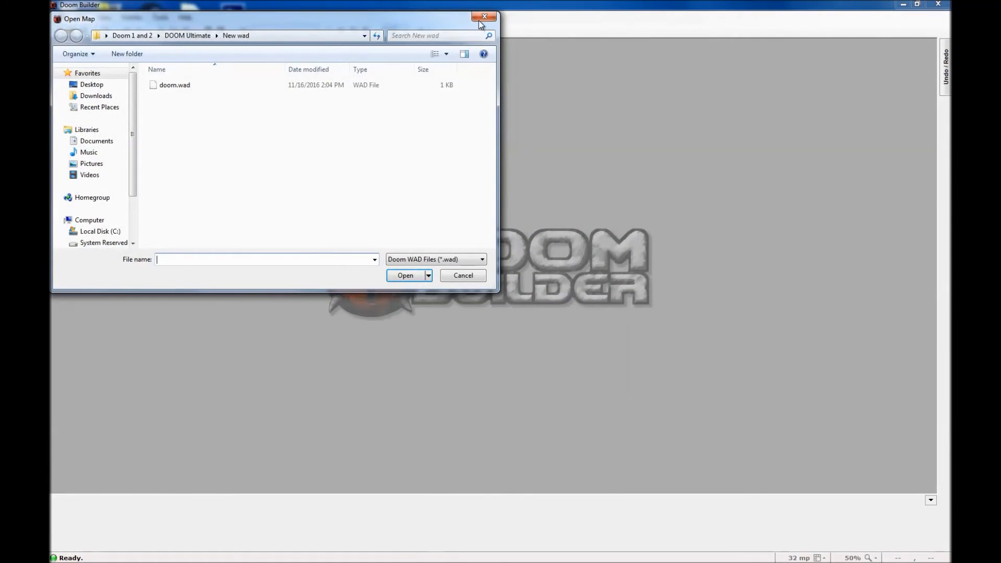
click(480, 20)
click(61, 17)
click(81, 43)
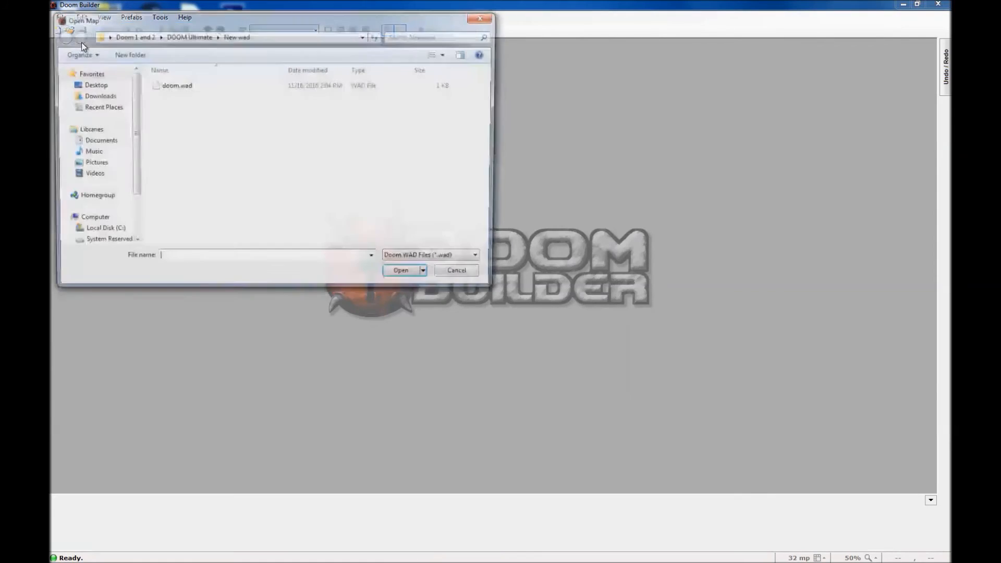
double_click(180, 87)
click(510, 172)
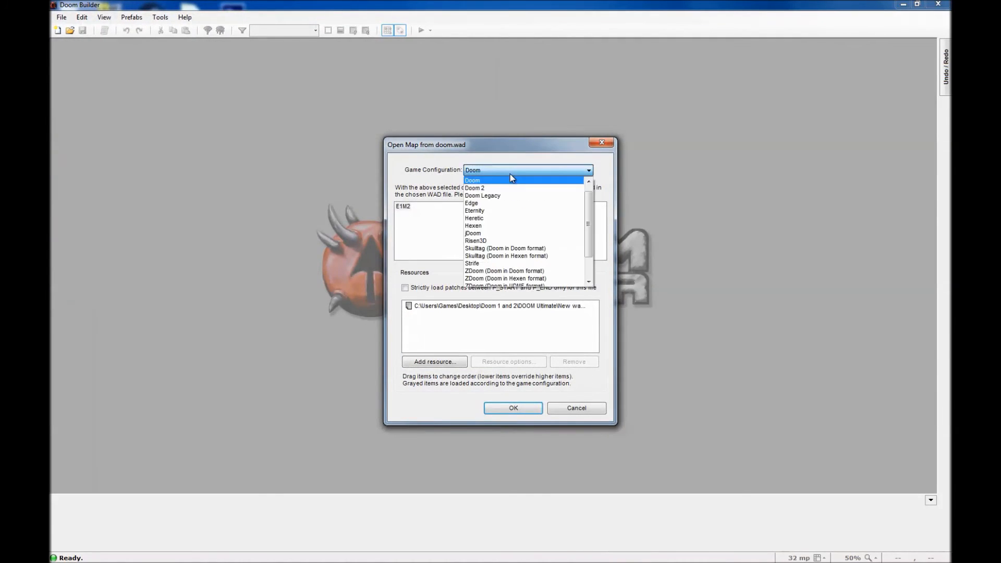
click(510, 172)
click(603, 143)
Check which maps new level.wad in the DOOM Ultimate folder contains, and close the dialog without opening one
click(62, 17)
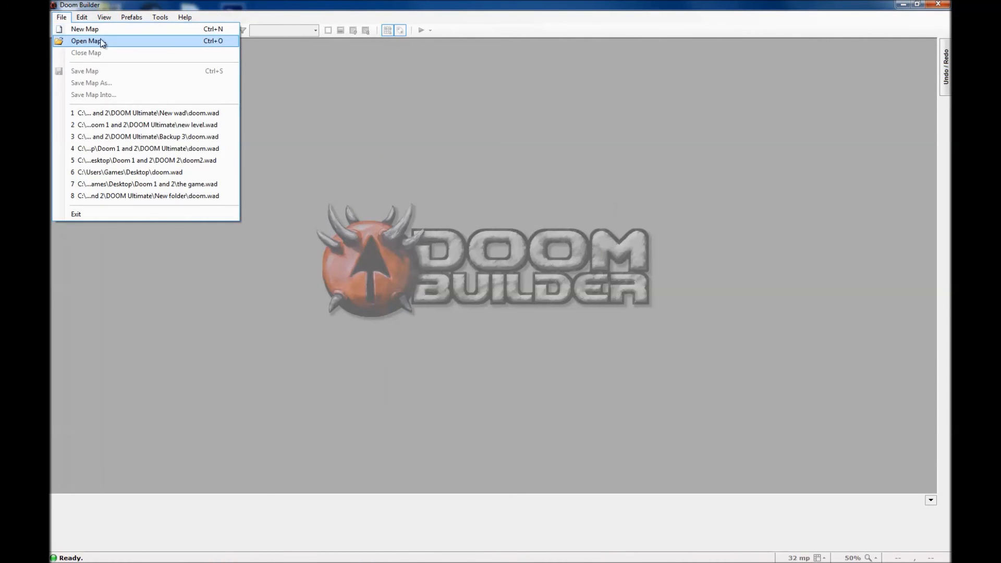
click(102, 42)
key(BackSpace)
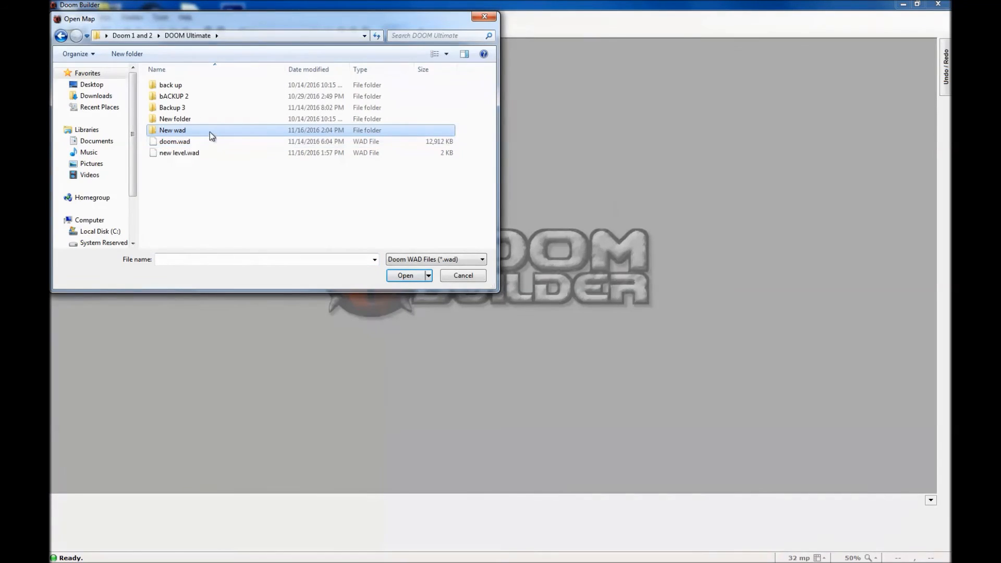
click(205, 142)
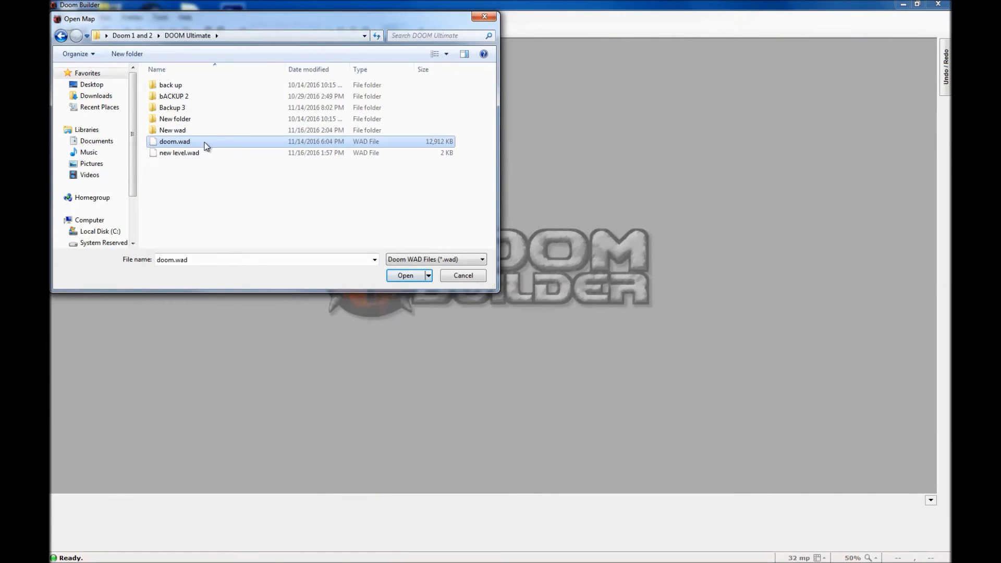
click(187, 154)
click(403, 275)
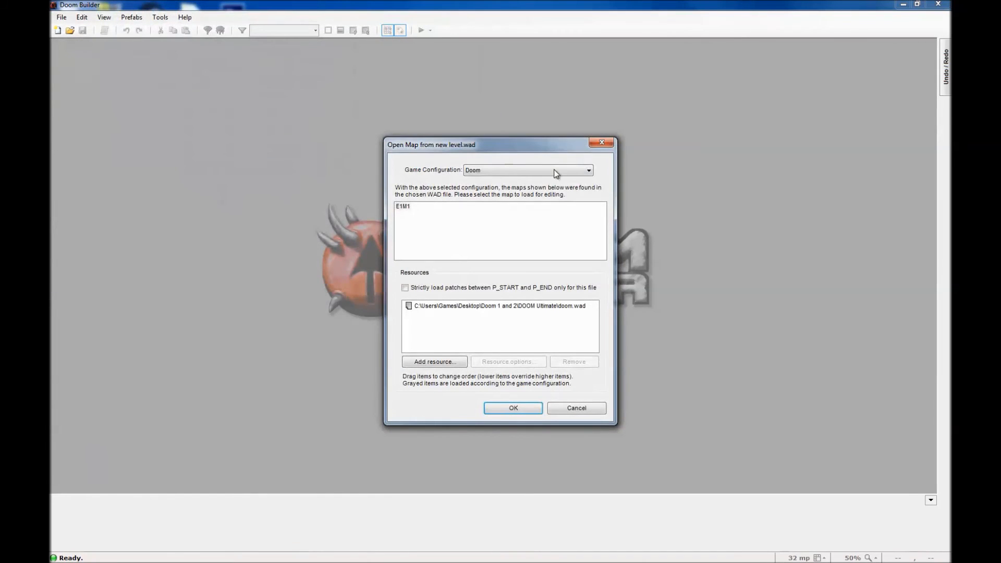
click(601, 144)
Browse the map list of doom.wad in the DOOM Ultimate folder, open map E1M1 and look over its layout
click(61, 17)
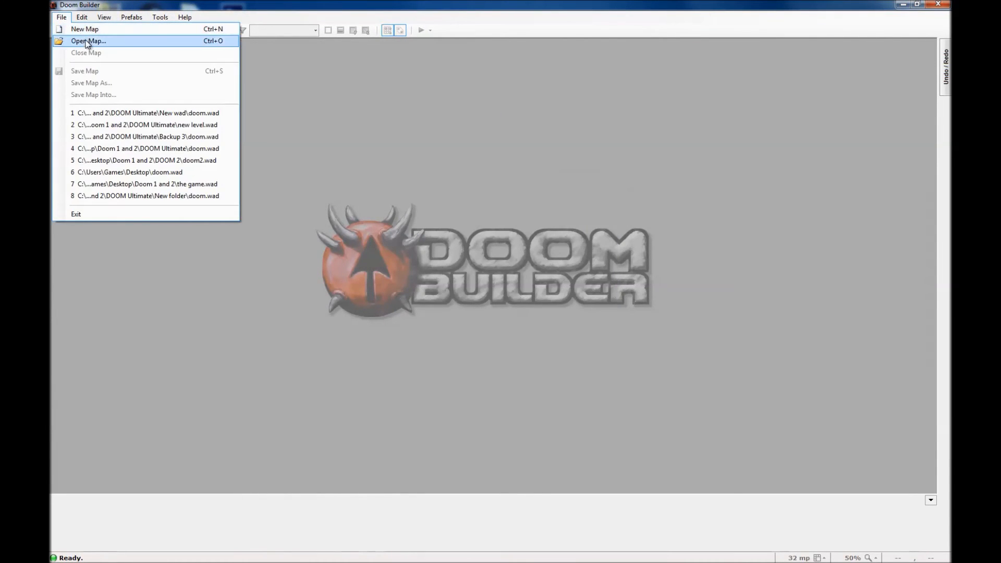
click(83, 38)
click(234, 144)
double_click(236, 148)
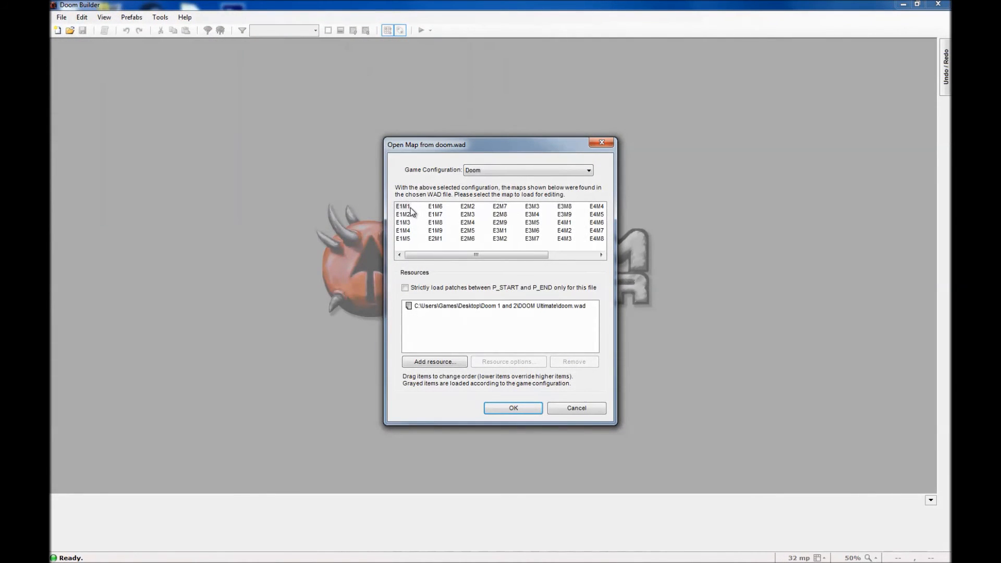
drag(446, 253, 537, 262)
drag(572, 256, 476, 255)
click(574, 247)
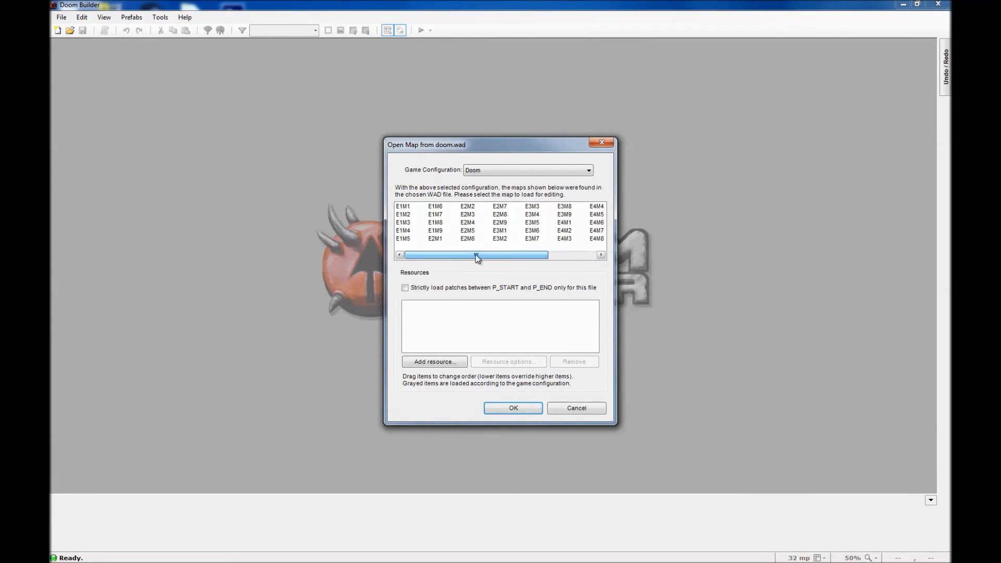
click(409, 206)
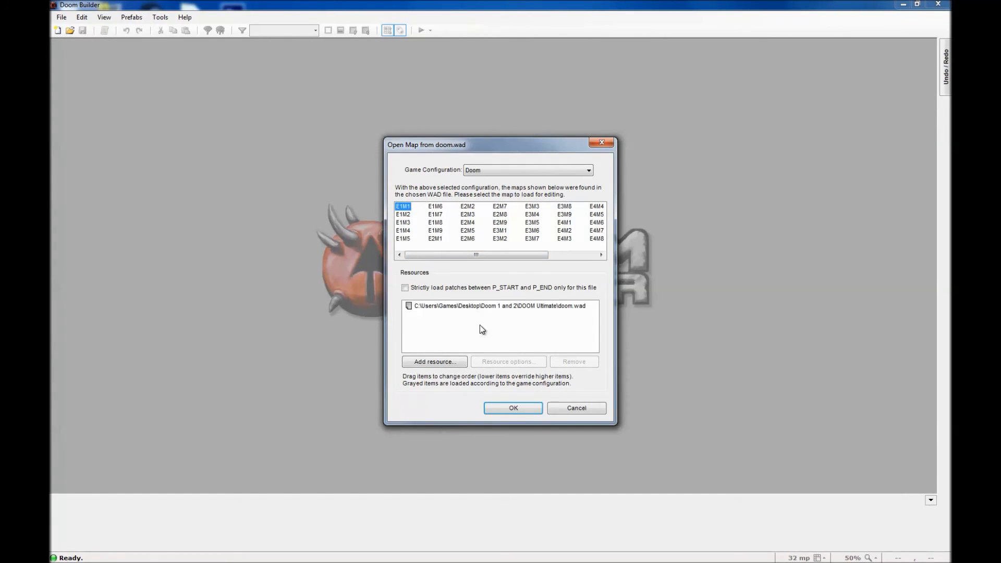
click(497, 410)
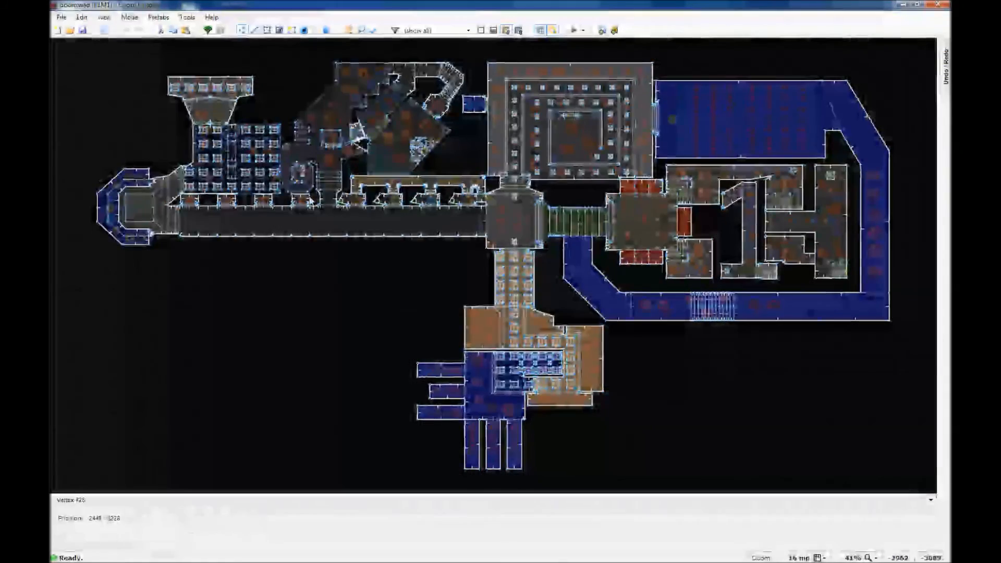
scroll(652, 114, down, 3)
scroll(630, 142, up, 1)
scroll(629, 142, up, 2)
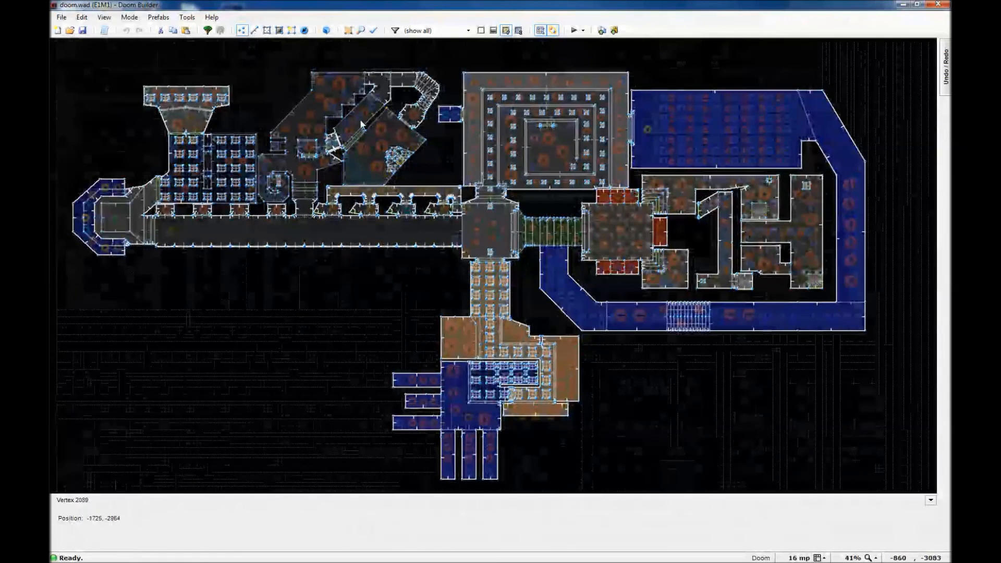
Look over map E1M1 in Visual Mode and in Things Mode
key(w)
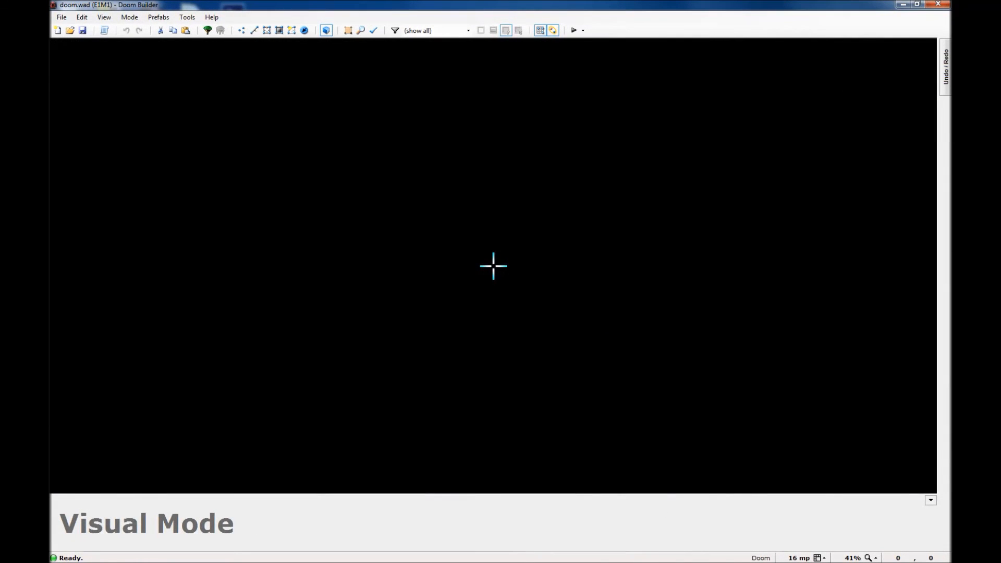
key(w)
scroll(594, 263, down, 4)
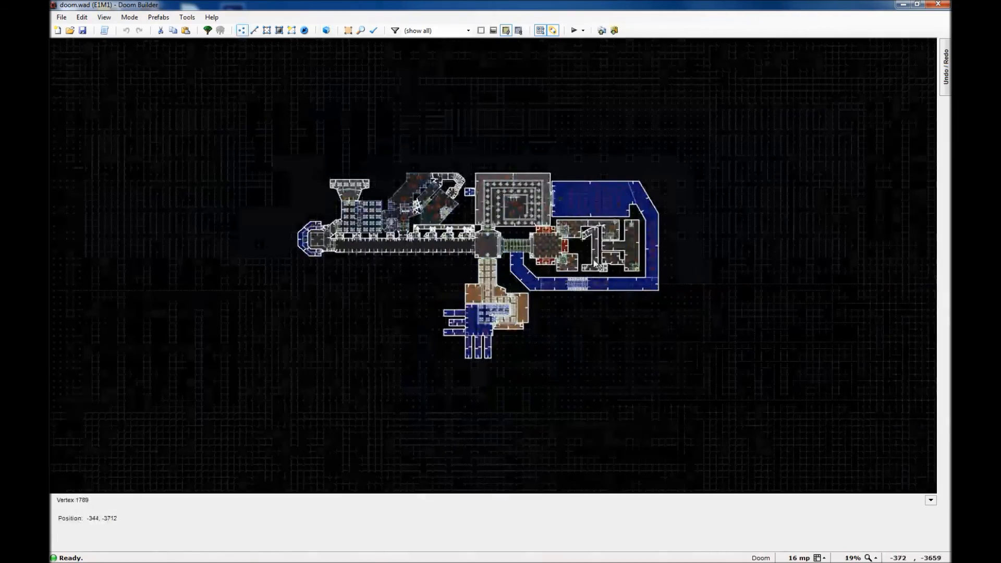
scroll(299, 250, up, 4)
key(t)
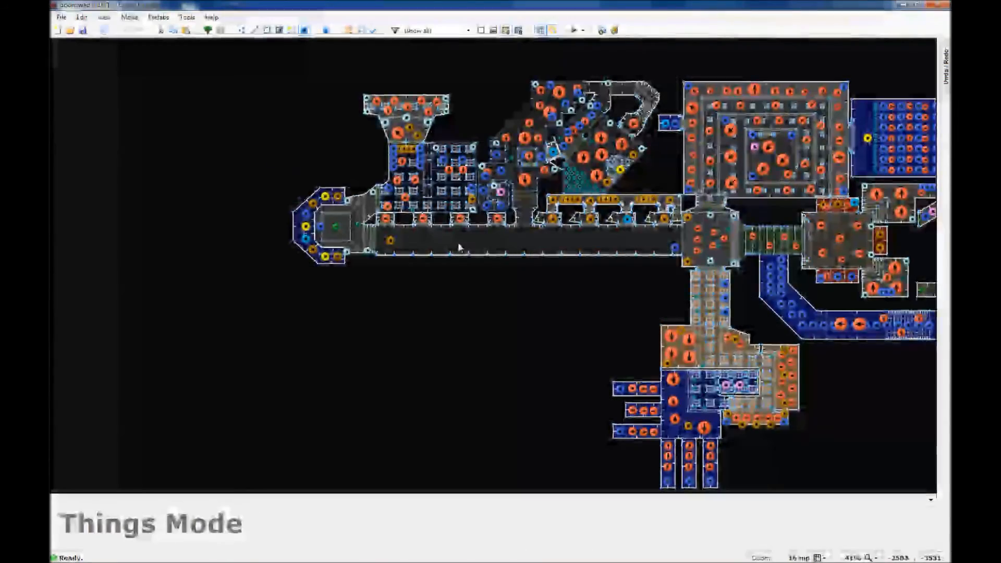
key(w)
key(w)
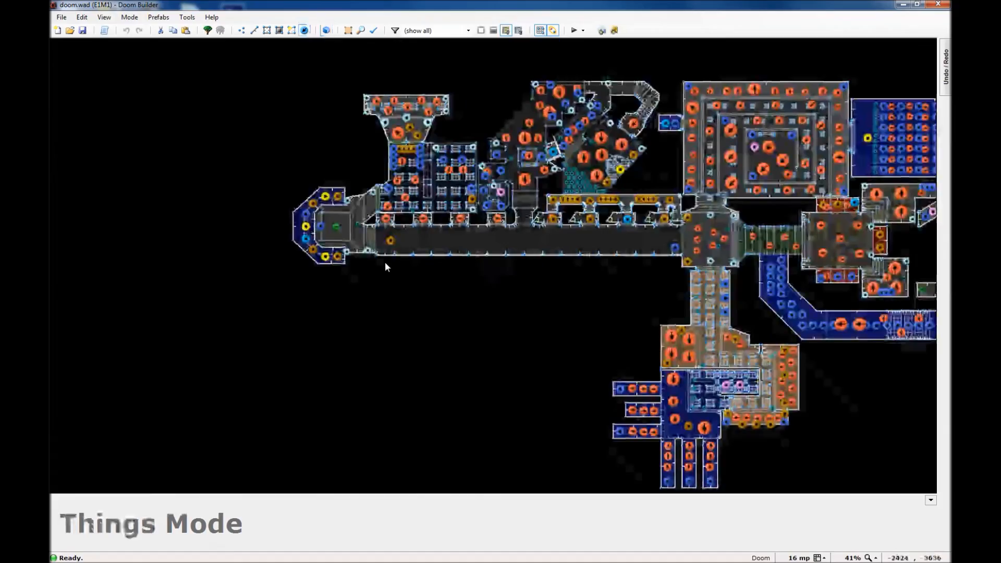
scroll(199, 234, down, 2)
scroll(335, 246, up, 1)
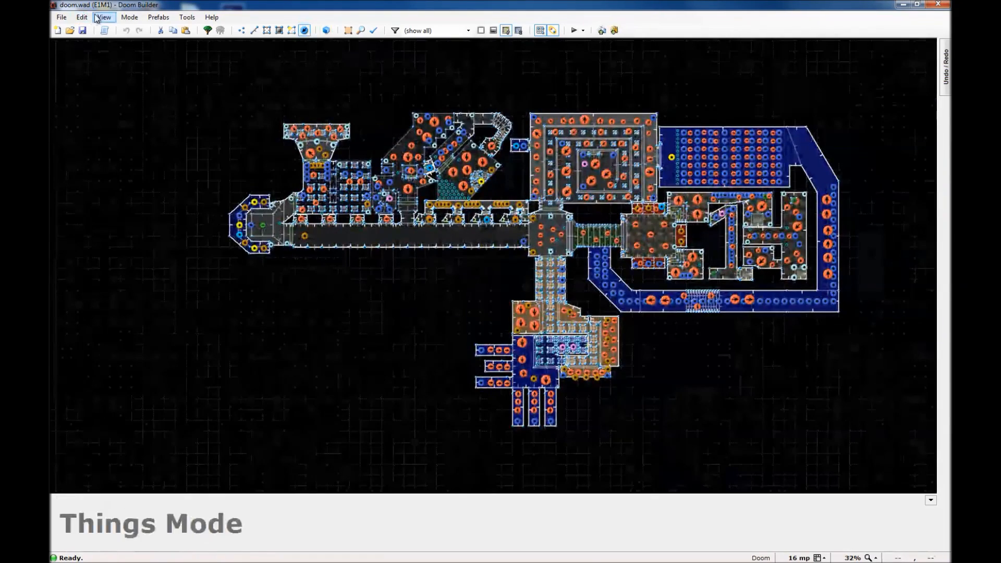
Save map E1M1 in doom.wad, close Doom Builder and launch it again from the desktop
click(83, 30)
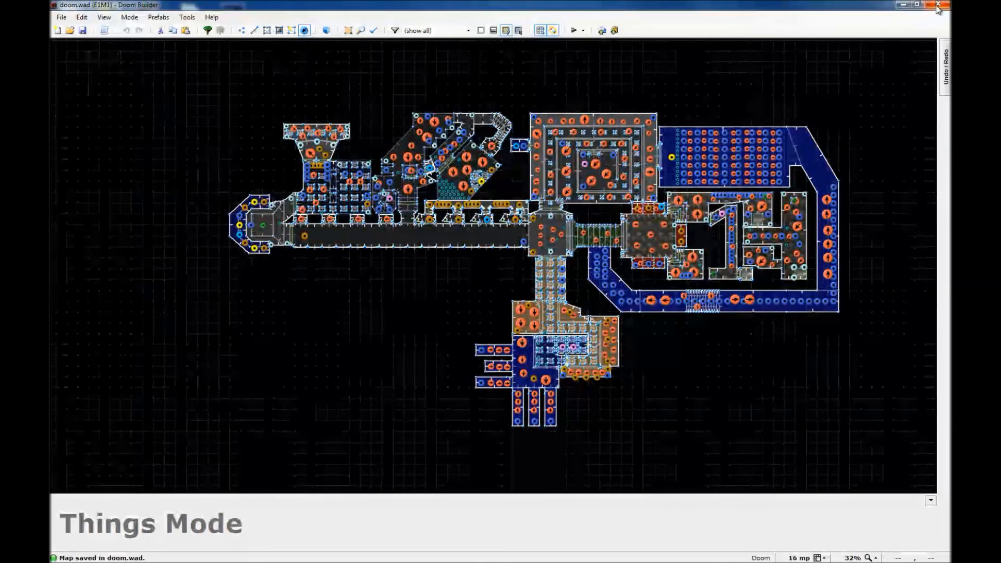
click(938, 5)
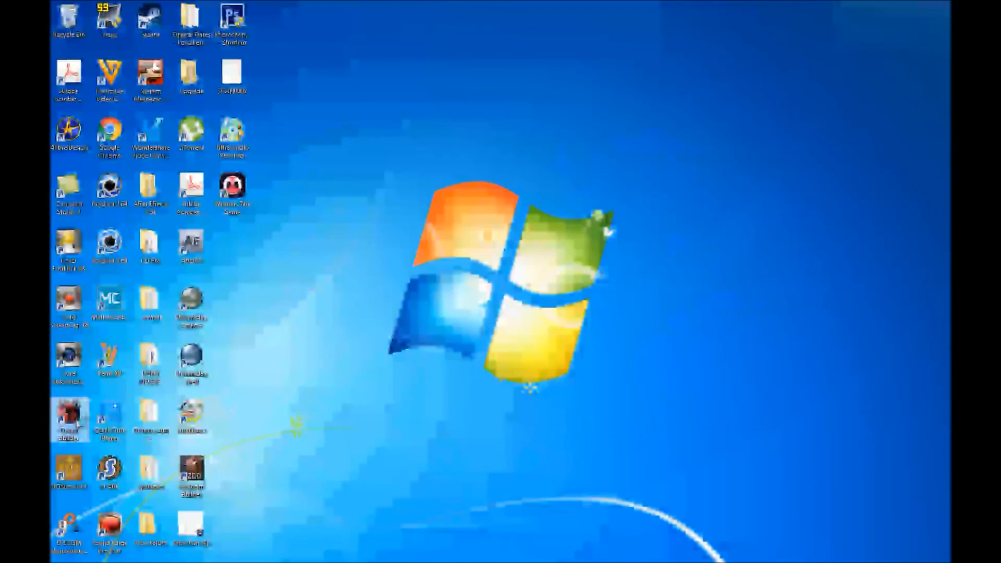
double_click(70, 417)
Reopen doom.wad from the DOOM Ultimate folder and choose map E4M6, declining to load it without resources
click(61, 18)
click(62, 20)
click(62, 19)
click(82, 43)
key(Escape)
click(62, 17)
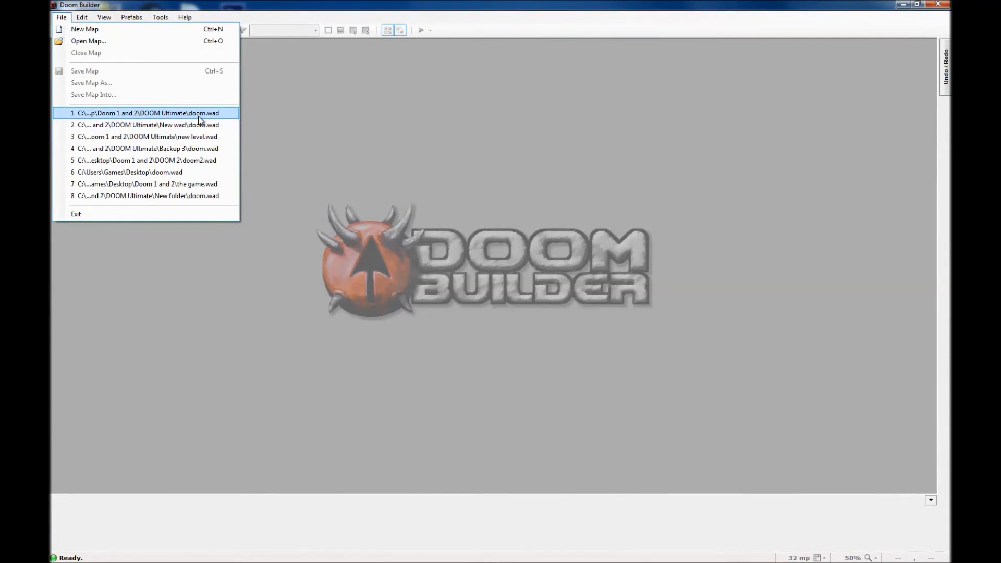
click(198, 115)
click(598, 223)
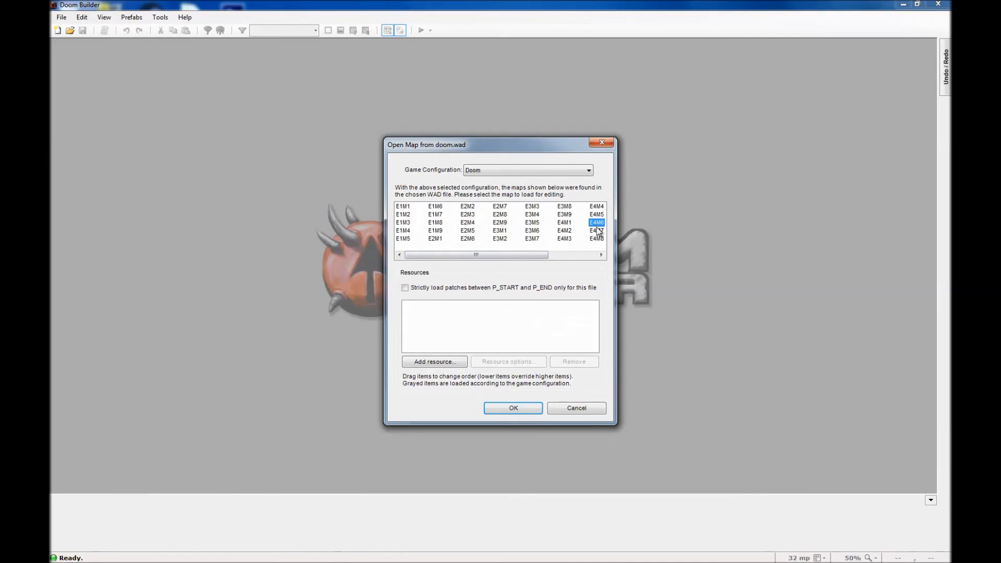
click(521, 410)
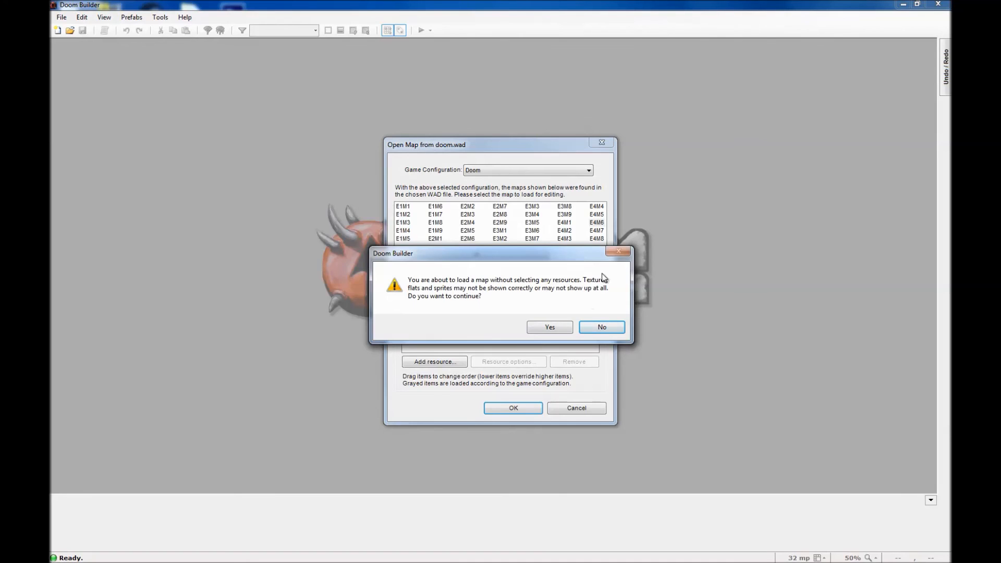
click(598, 327)
Add doom.wad from the DOOM Ultimate folder as a WAD resource and load map E4M6
click(435, 362)
click(608, 368)
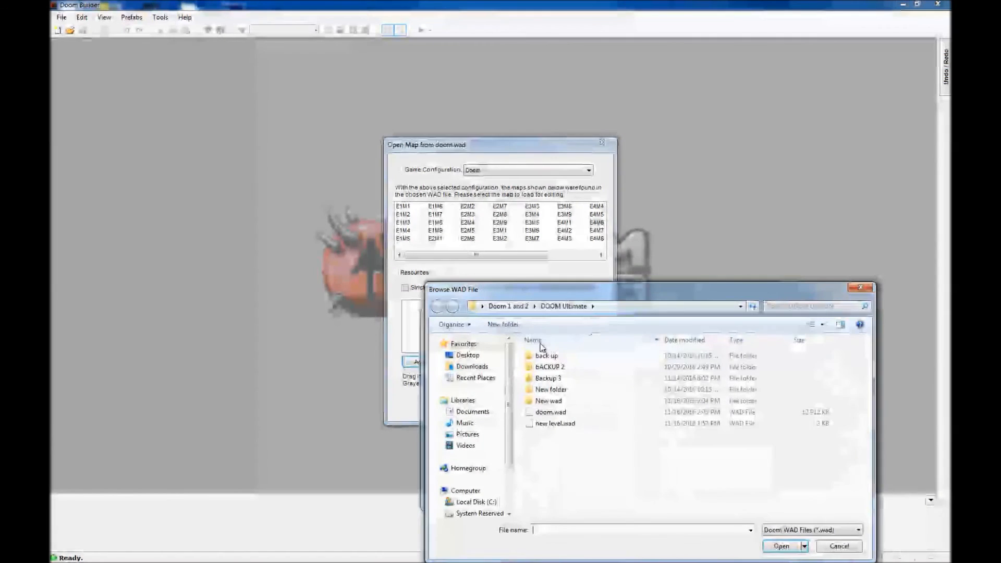
double_click(552, 413)
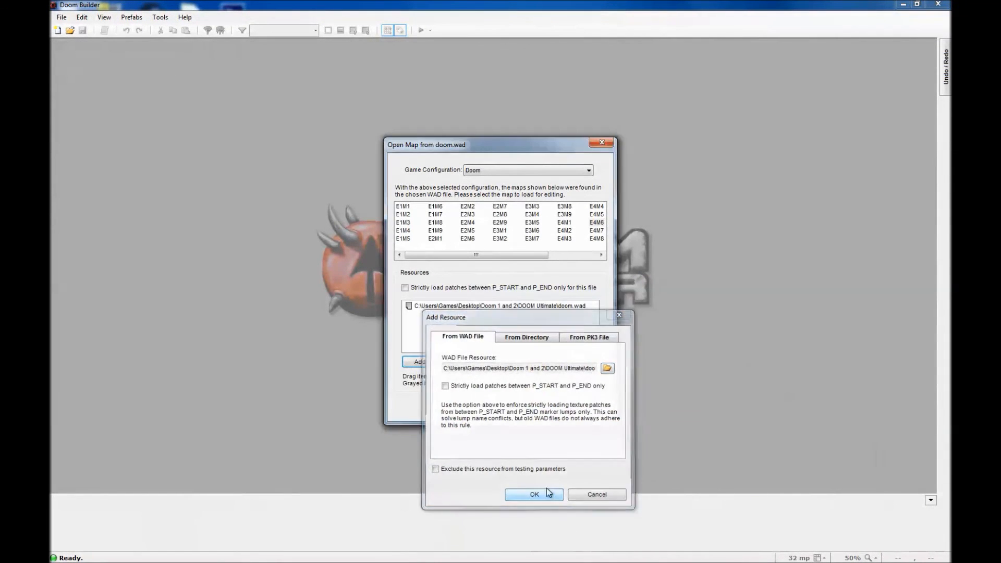
click(545, 493)
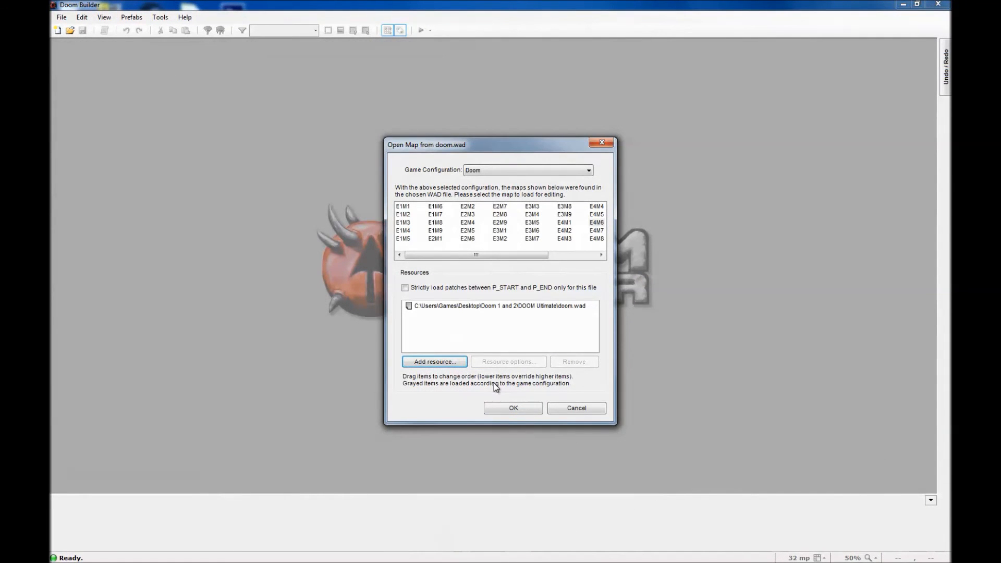
click(496, 407)
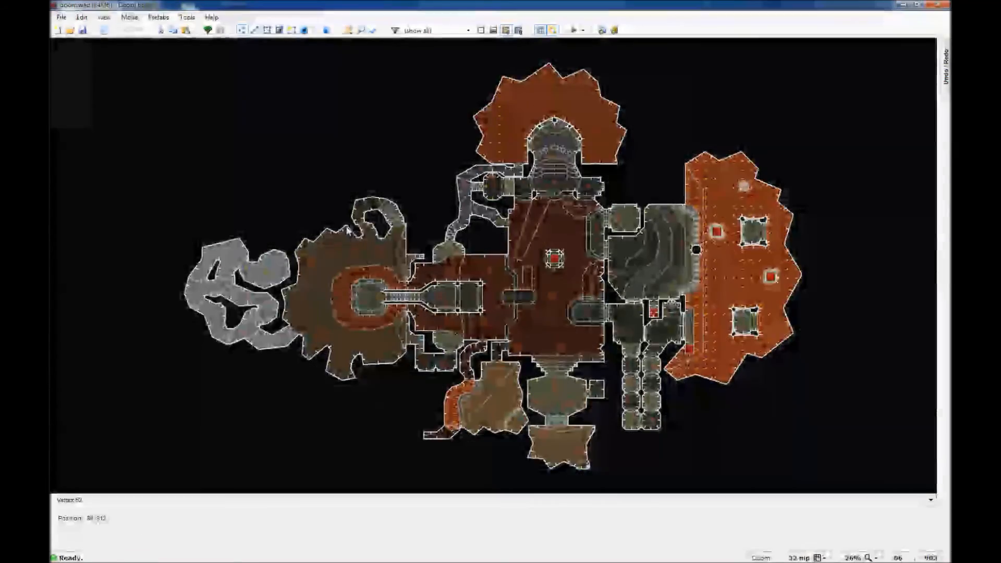
Delete all the sectors of map E4M6 and most of its things
drag(194, 62, 832, 493)
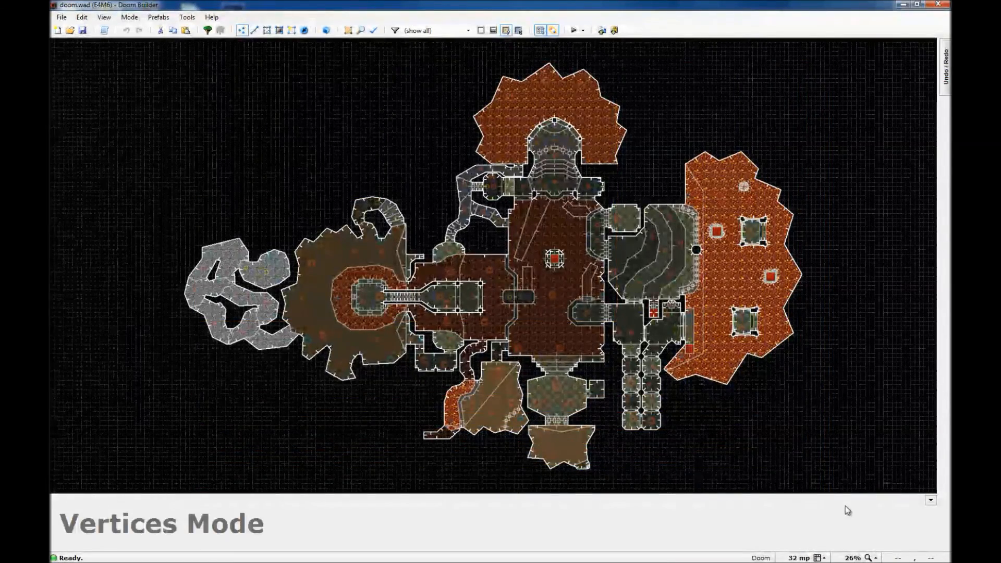
key(s)
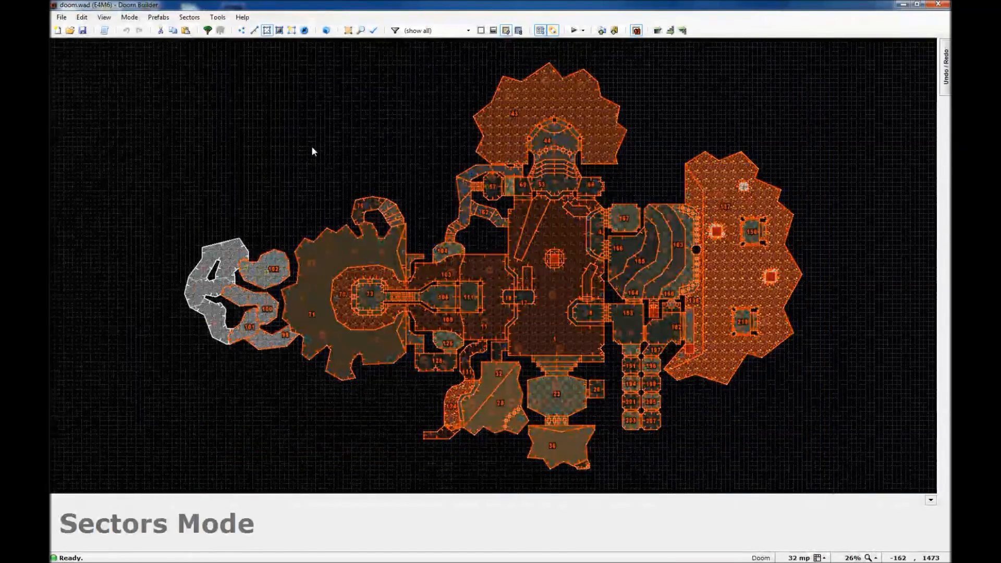
key(Delete)
drag(179, 174, 259, 352)
key(Delete)
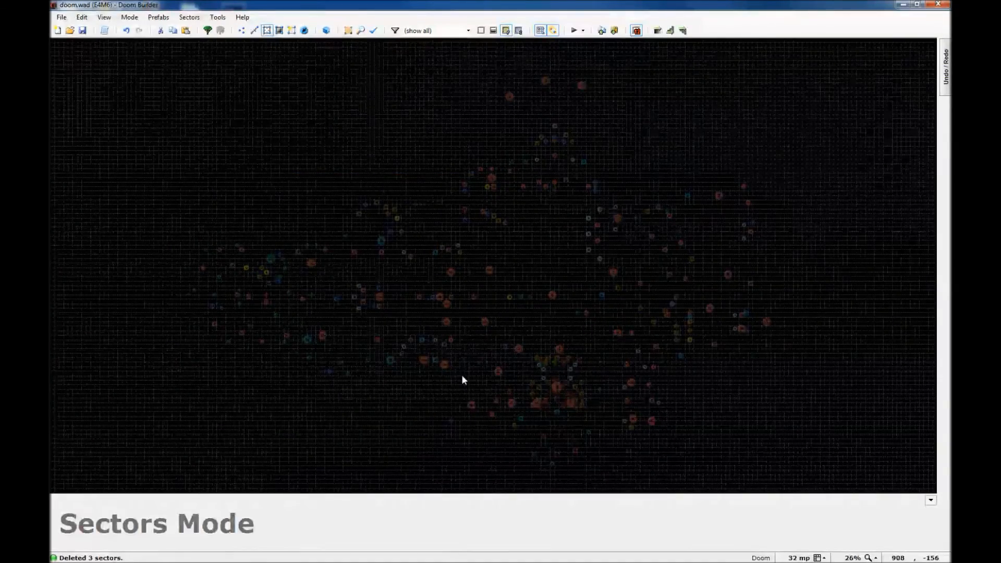
key(t)
key(Delete)
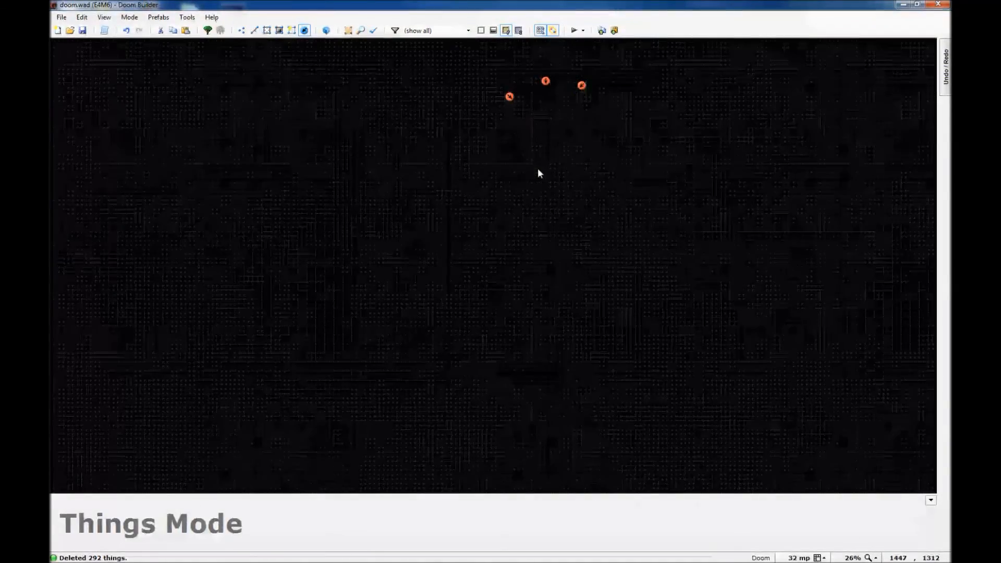
Close Doom Builder without saving the changes to map E4M6, and launch it again from the desktop
click(60, 19)
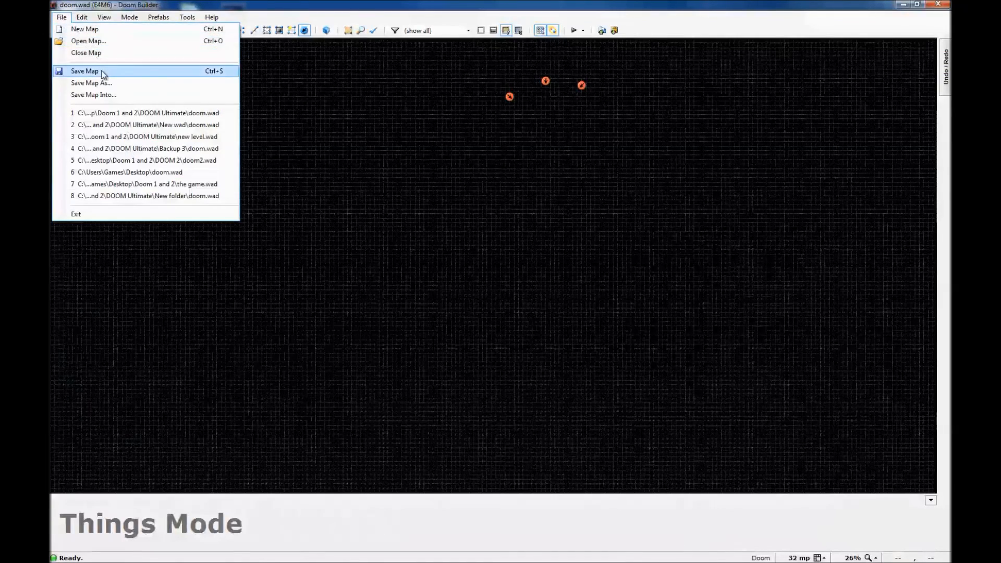
click(474, 82)
click(941, 5)
click(521, 324)
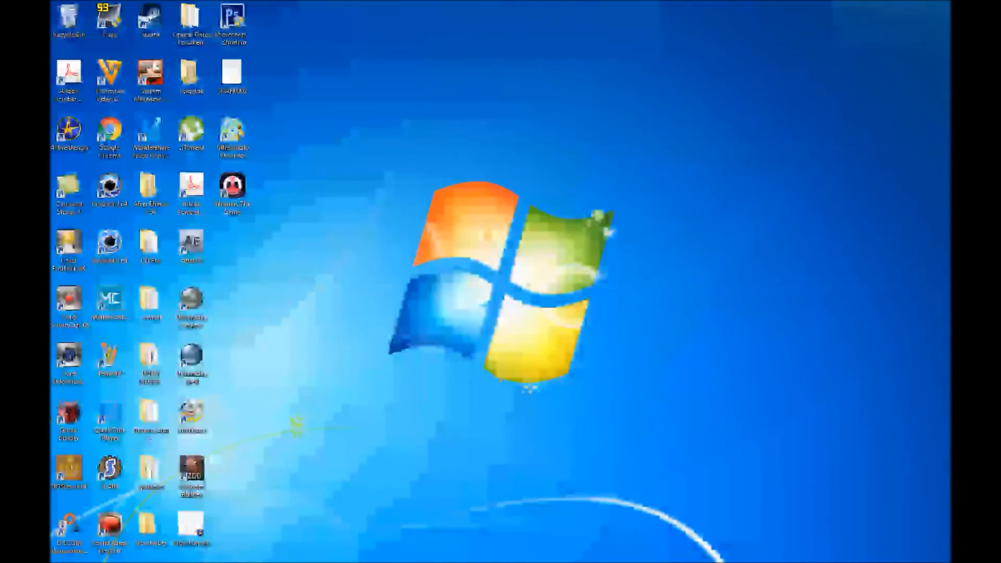
double_click(60, 410)
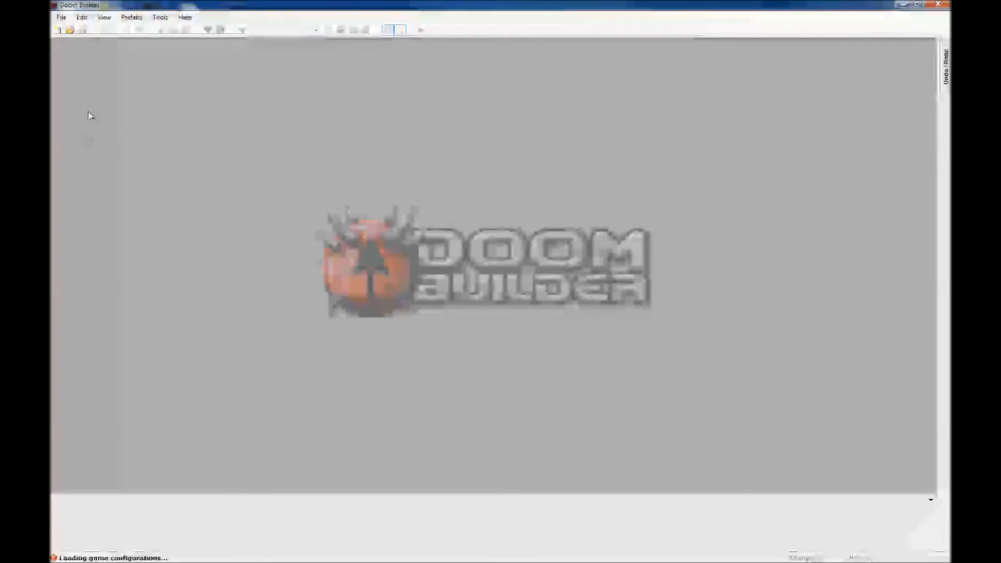
Open the map list of doom.wad in the DOOM Ultimate folder and browse the maps from E3M5 to E4M8
click(61, 17)
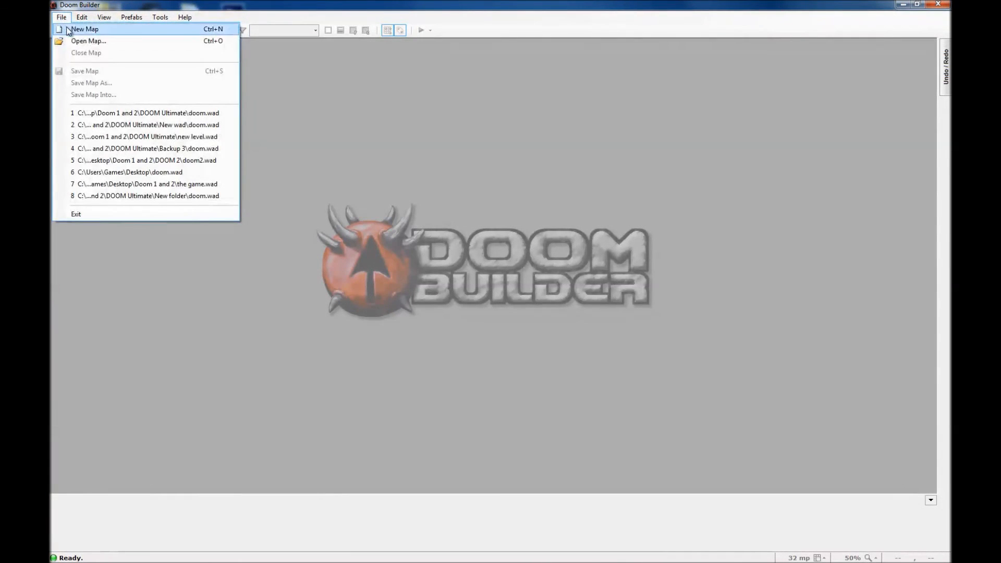
click(104, 45)
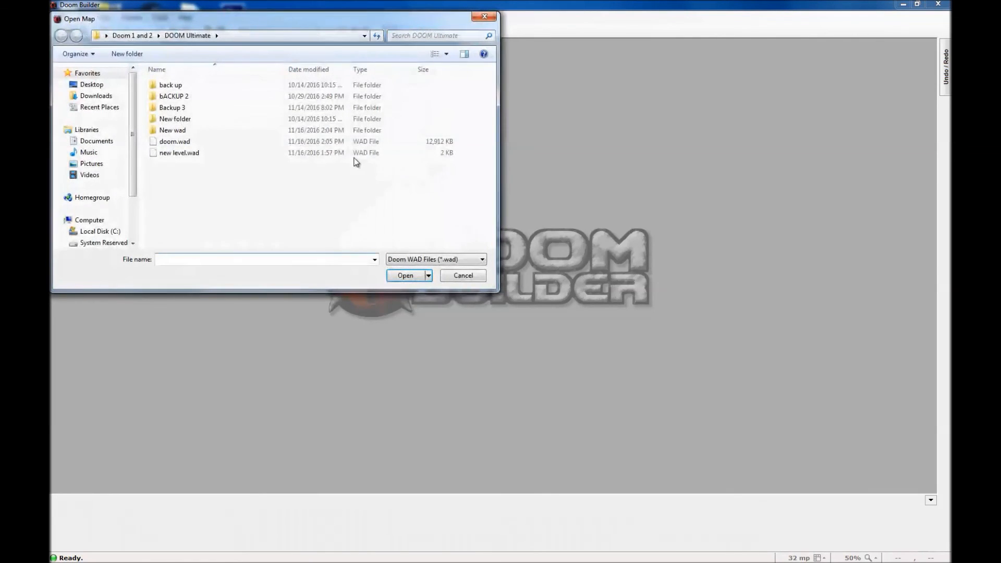
click(225, 146)
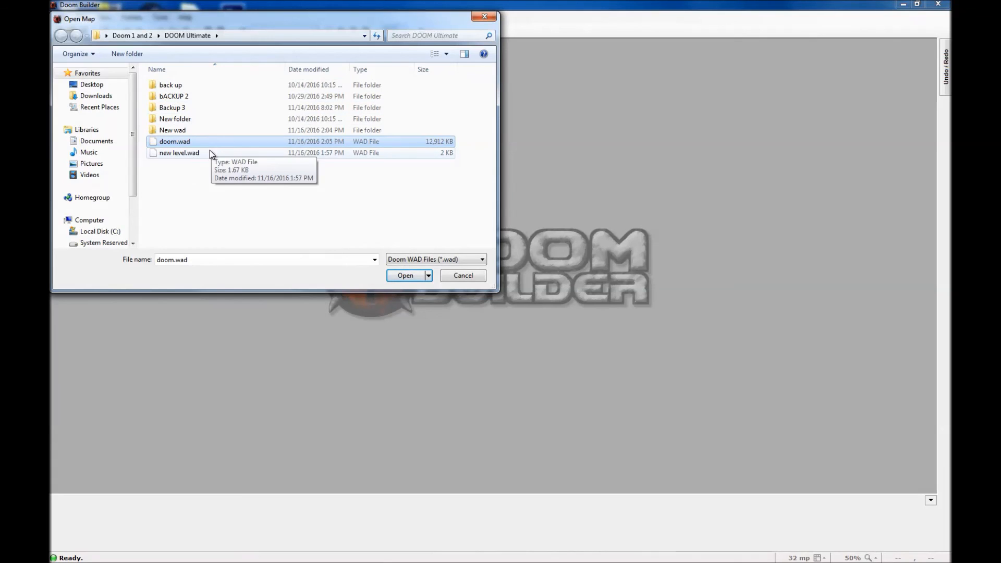
double_click(183, 141)
click(532, 223)
click(533, 239)
click(564, 215)
click(565, 224)
click(565, 231)
click(565, 239)
click(596, 208)
click(598, 216)
click(598, 224)
click(599, 232)
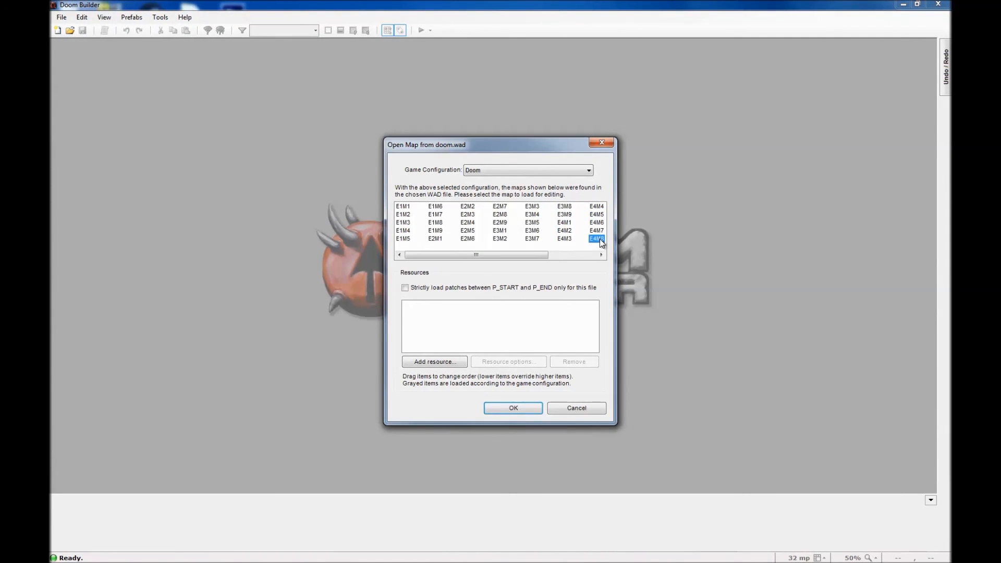
mouse_move(476, 256)
mouse_down()
mouse_move(551, 253)
mouse_move(476, 256)
mouse_up()
Browse the maps from E1M1 to E2M6 in doom.wad's list, and close the dialog without opening one
click(405, 207)
click(404, 215)
click(405, 224)
click(405, 232)
click(406, 240)
click(435, 209)
click(437, 216)
click(437, 224)
click(437, 232)
click(437, 240)
click(472, 216)
click(470, 224)
click(469, 231)
click(469, 239)
drag(475, 255, 505, 258)
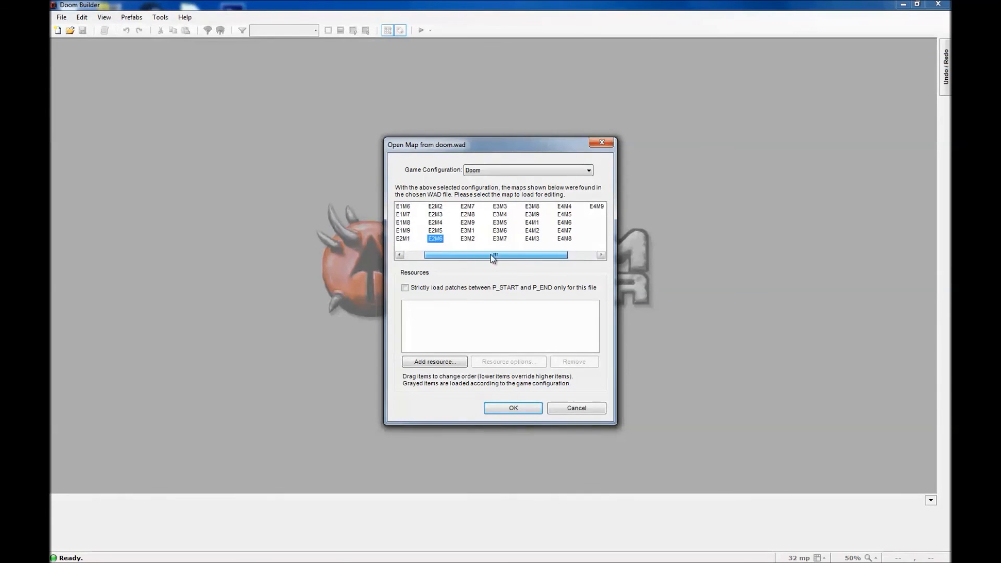
click(602, 142)
click(61, 17)
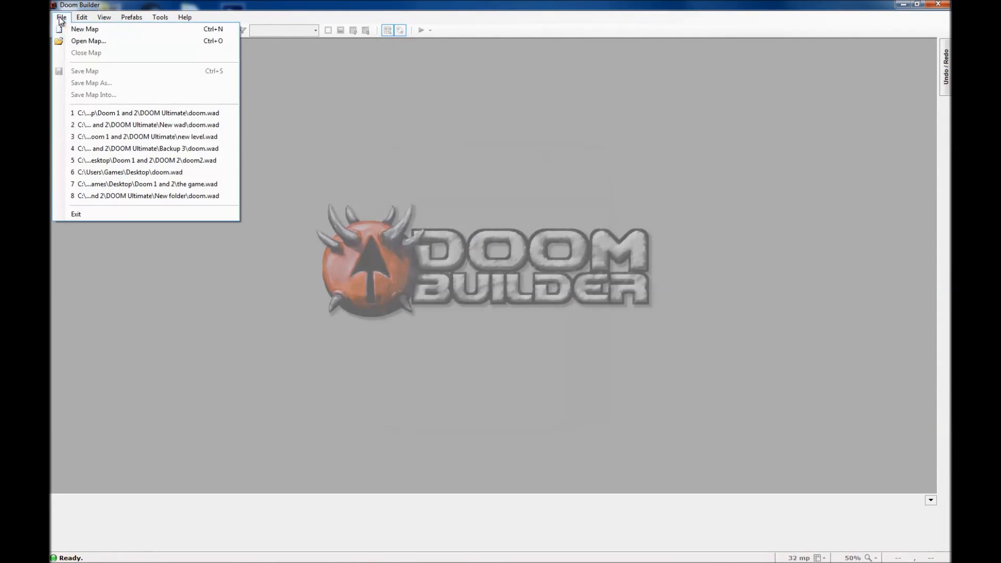
click(82, 33)
click(490, 202)
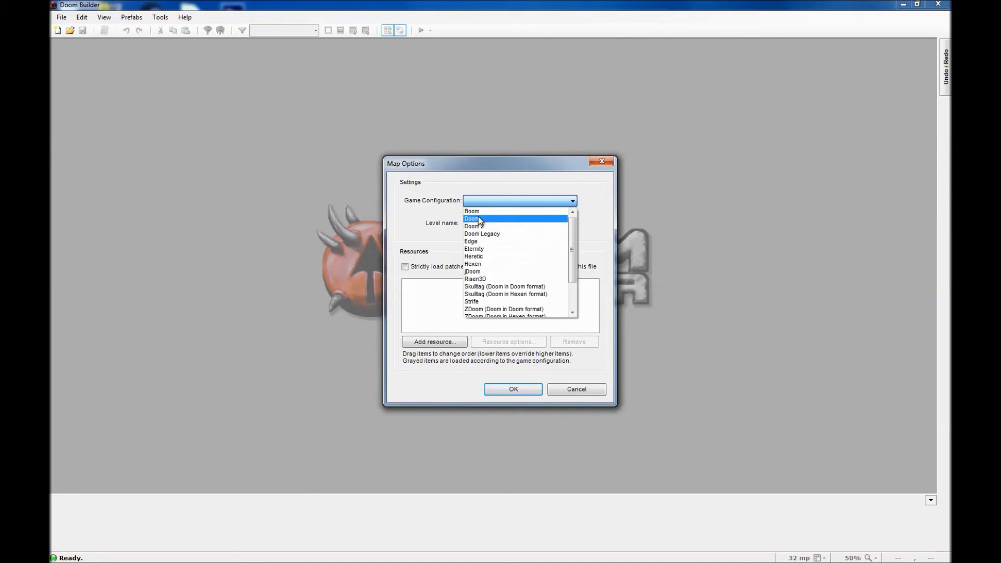
click(479, 219)
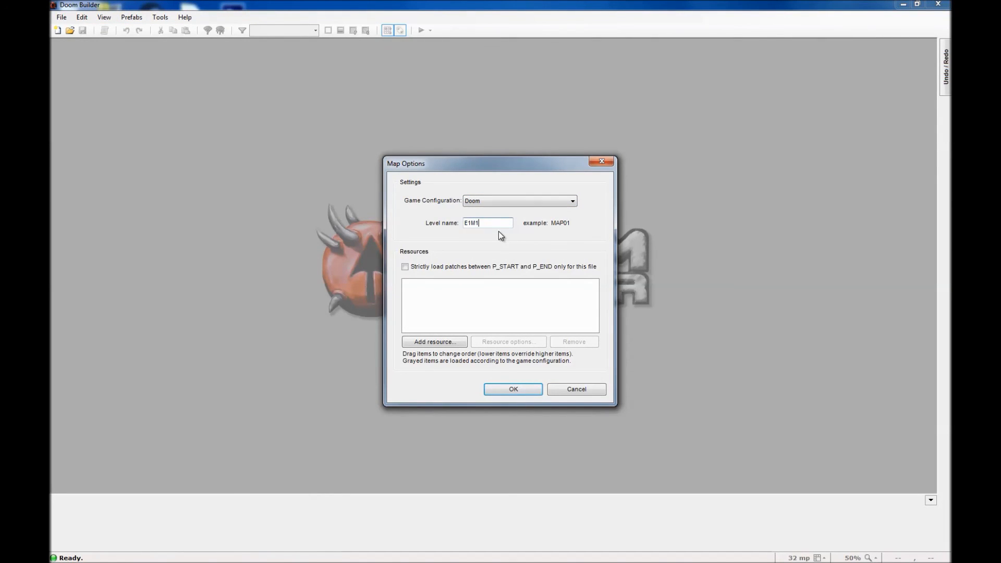
text(2)
click(601, 163)
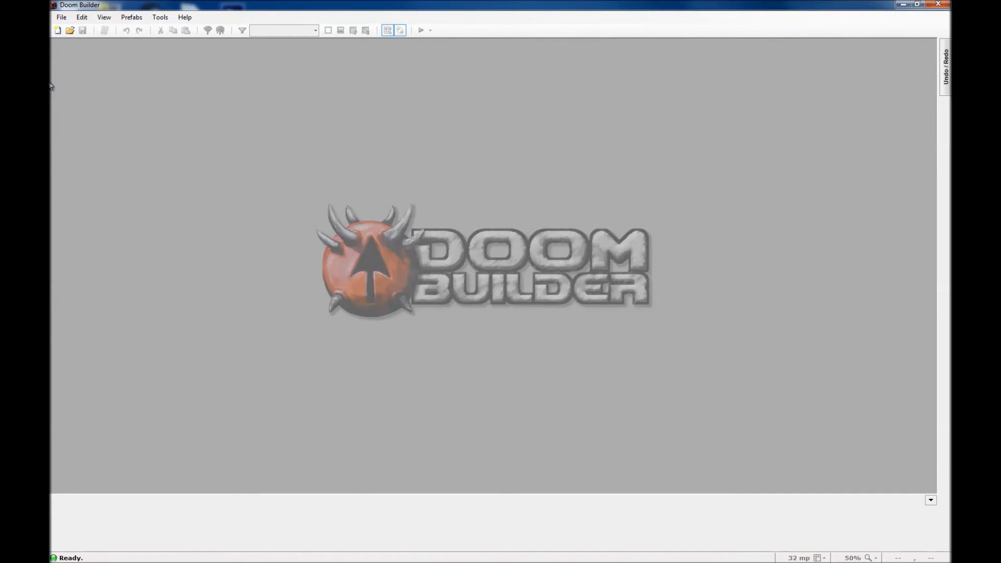
Check which maps new level.wad in the DOOM Ultimate folder offers, and cancel without opening one
click(61, 18)
click(79, 40)
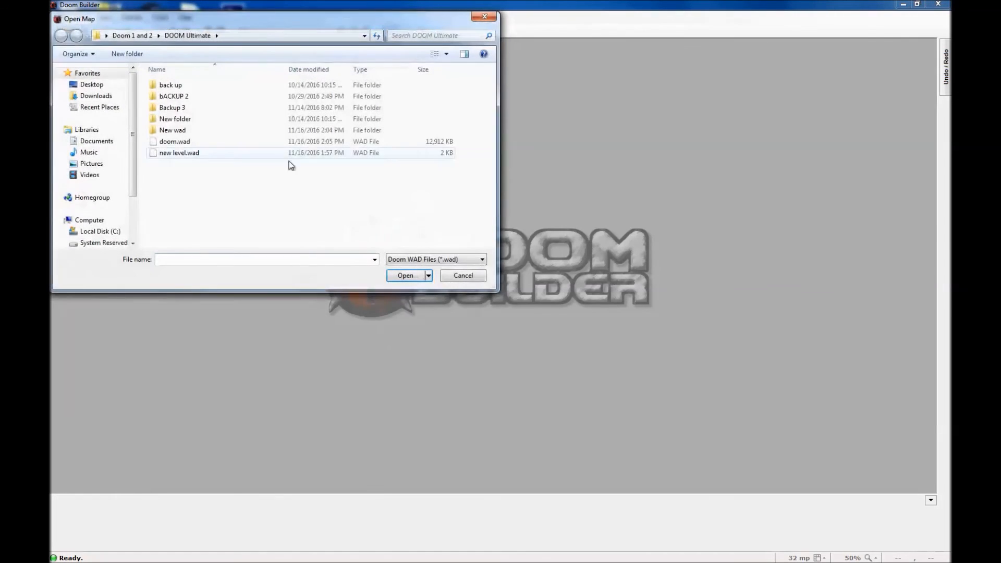
double_click(223, 154)
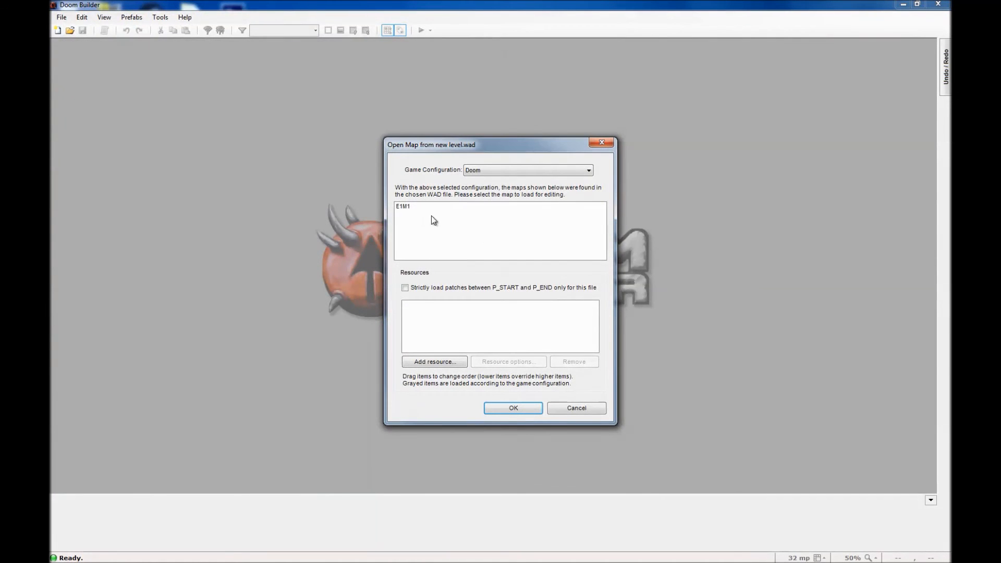
click(409, 208)
click(414, 209)
click(566, 412)
drag(950, 168, 520, 128)
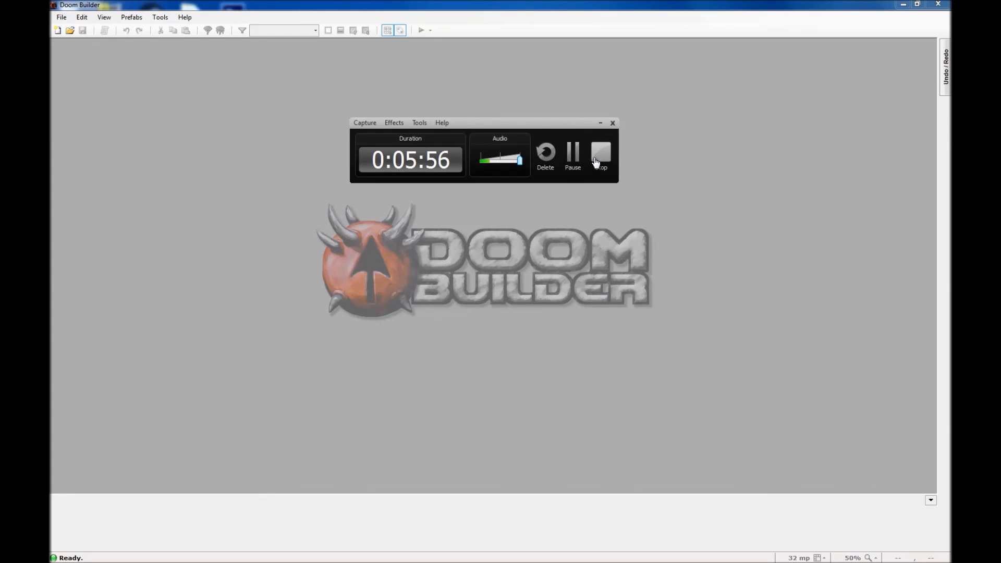